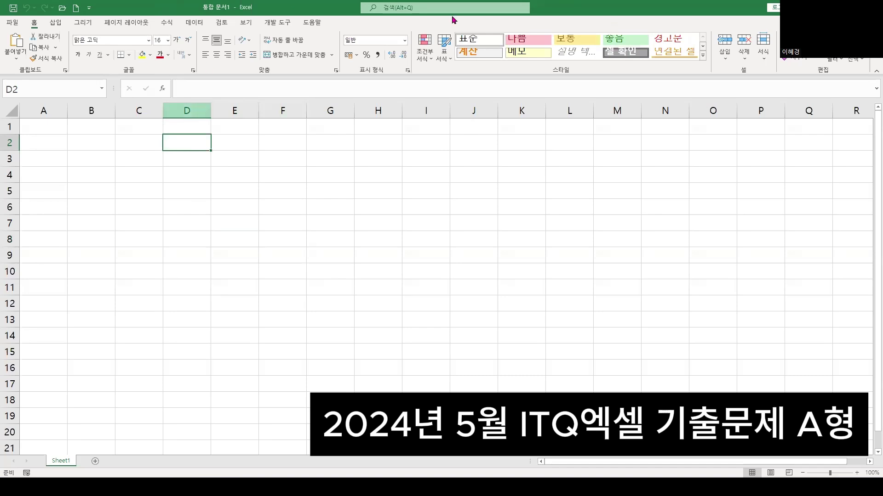
Save the blank workbook in Documents > ITQ as 20240611 followed by the examinee's name
left_click(175, 251)
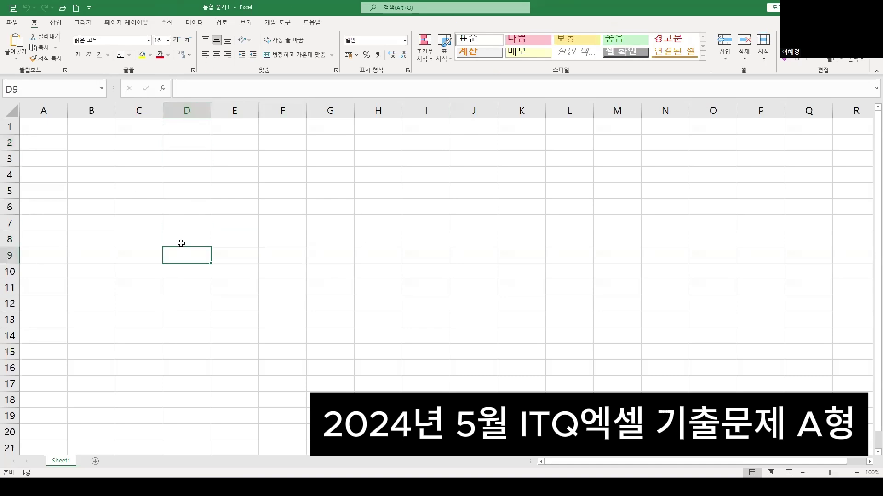
key("F12")
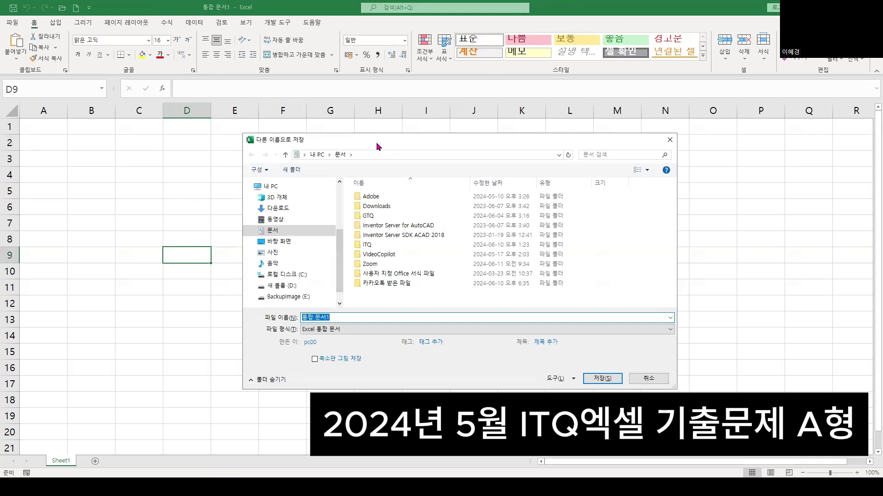
left_click_drag(371, 144, 286, 116)
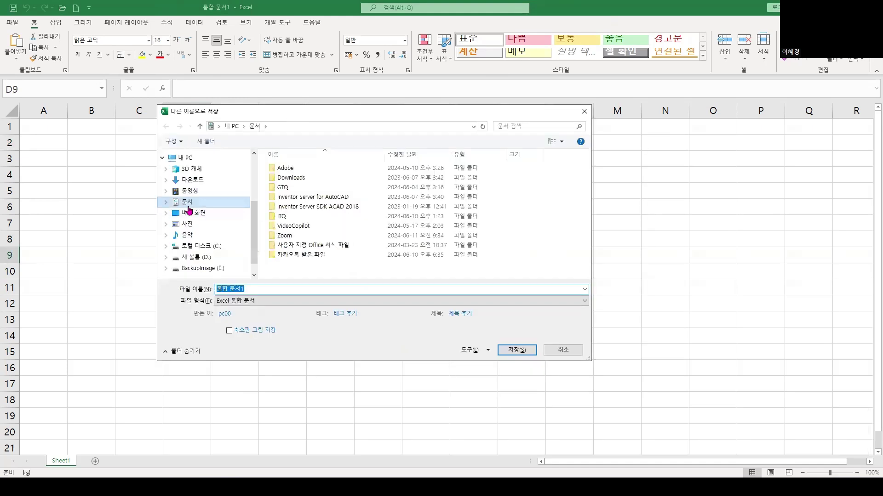
left_click(284, 219)
double_click(284, 219)
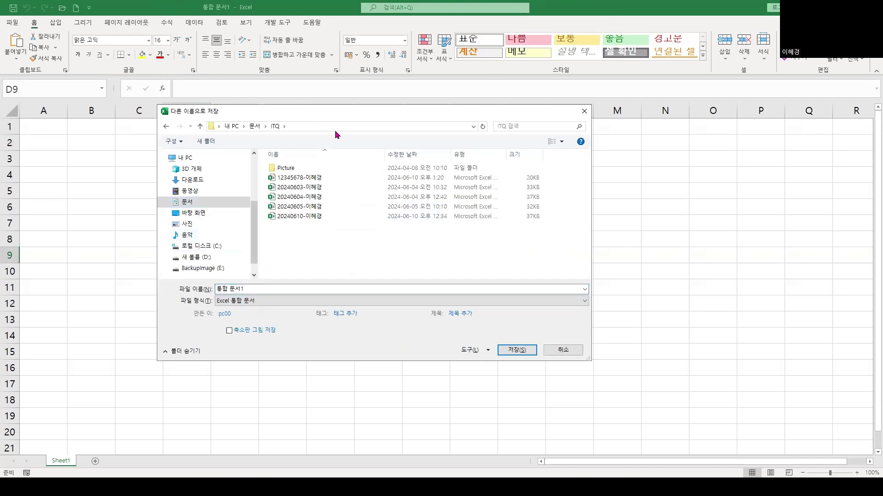
triple_click(256, 290)
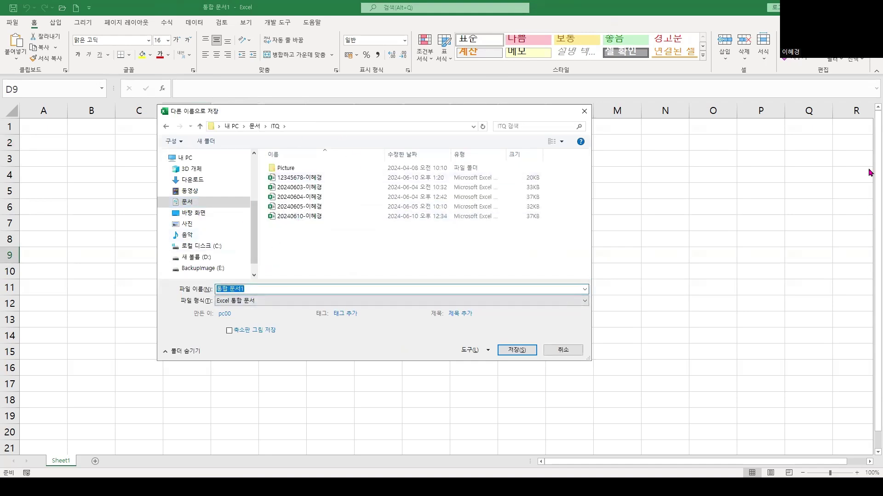
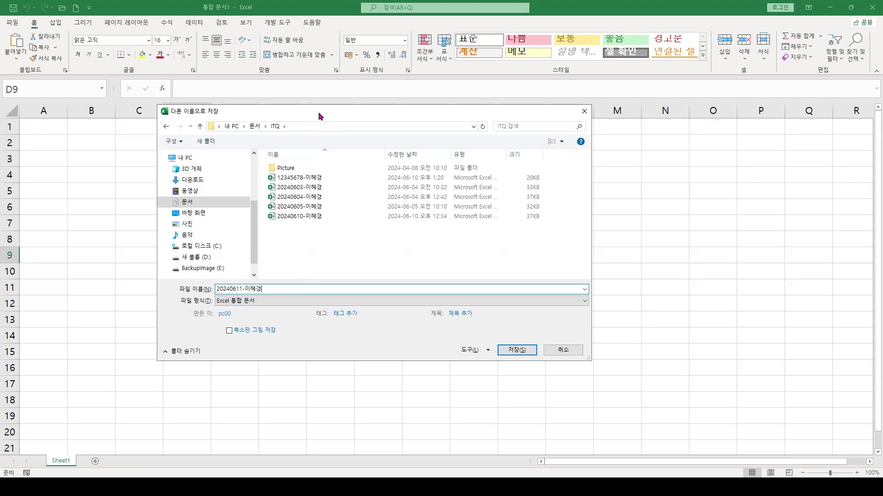
left_click_drag(321, 121, 377, 137)
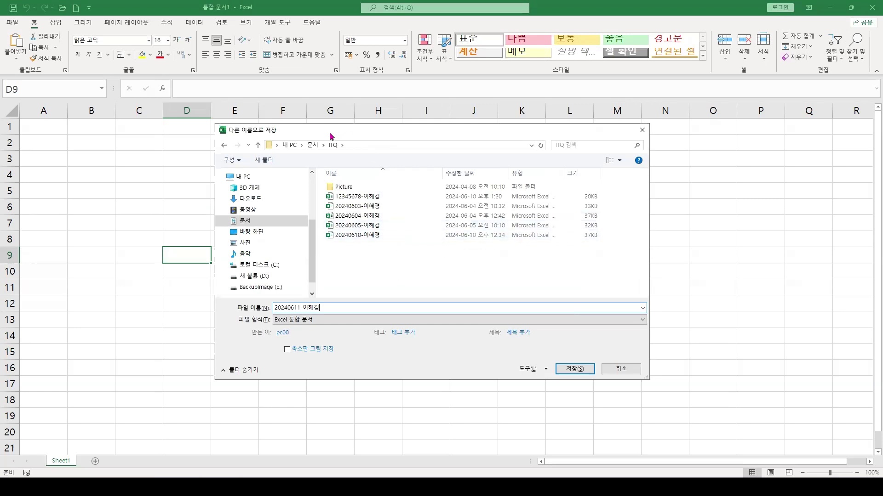
left_click_drag(331, 136, 334, 136)
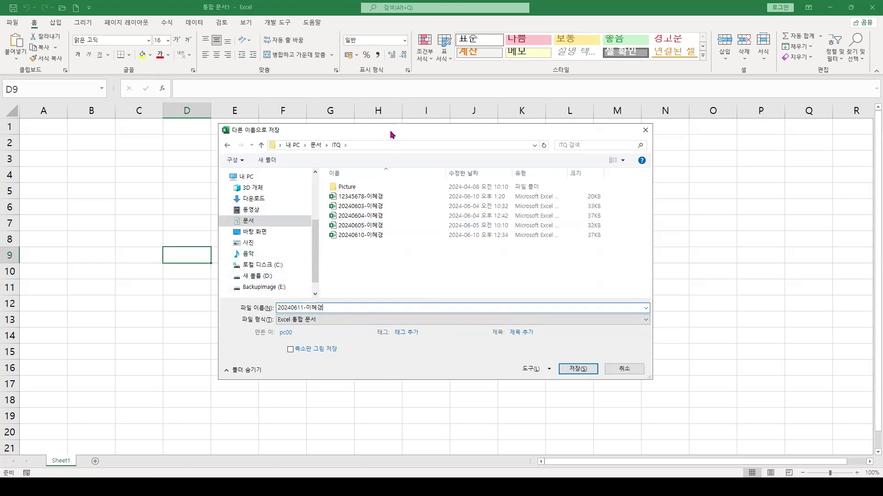
left_click(578, 368)
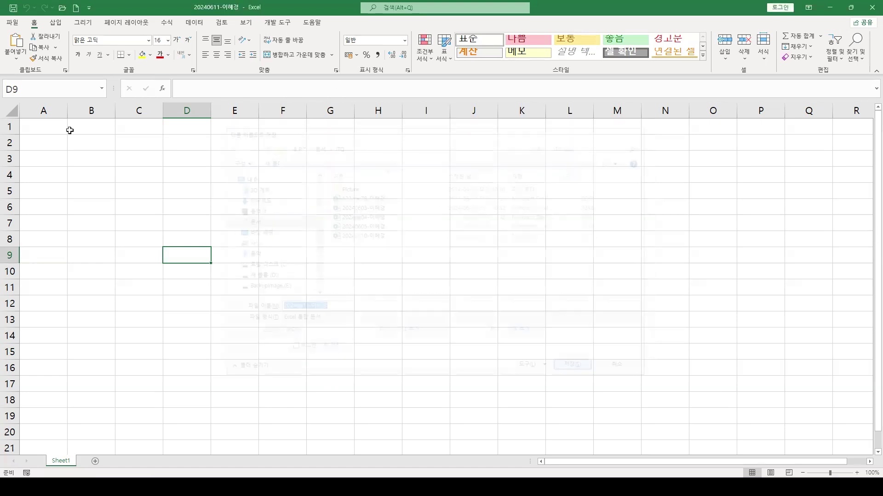
left_click(161, 164)
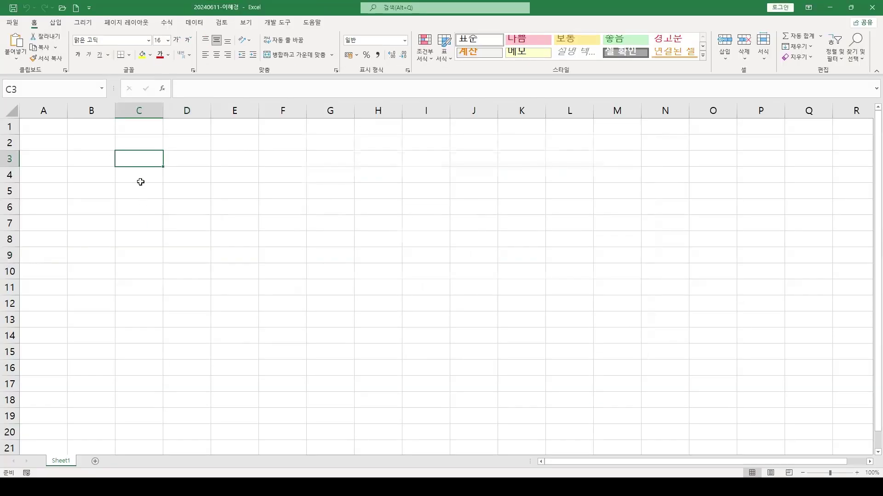
left_click(116, 363)
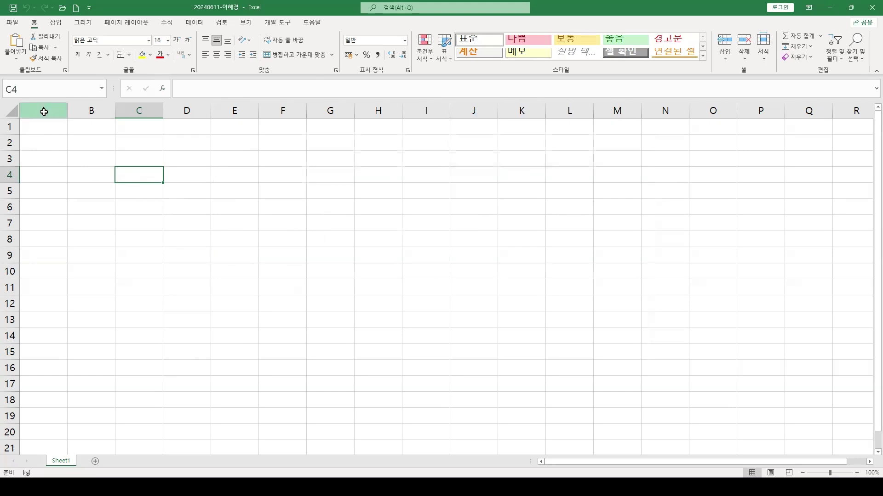
left_click(43, 110)
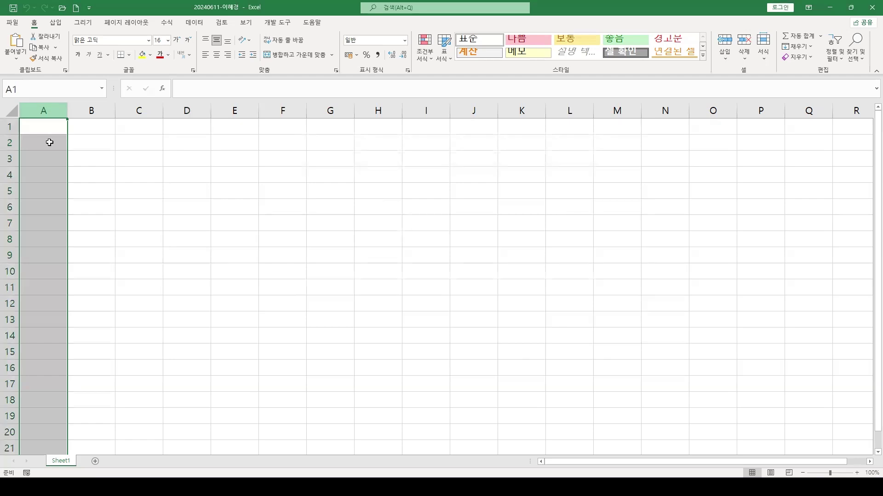
Set the width of column A to 1
right_click(52, 111)
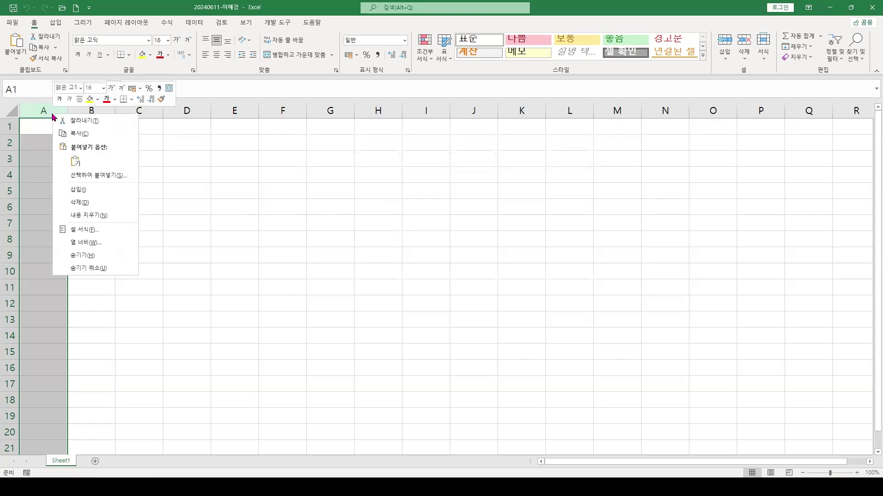
left_click(83, 245)
left_click_drag(76, 231, 121, 211)
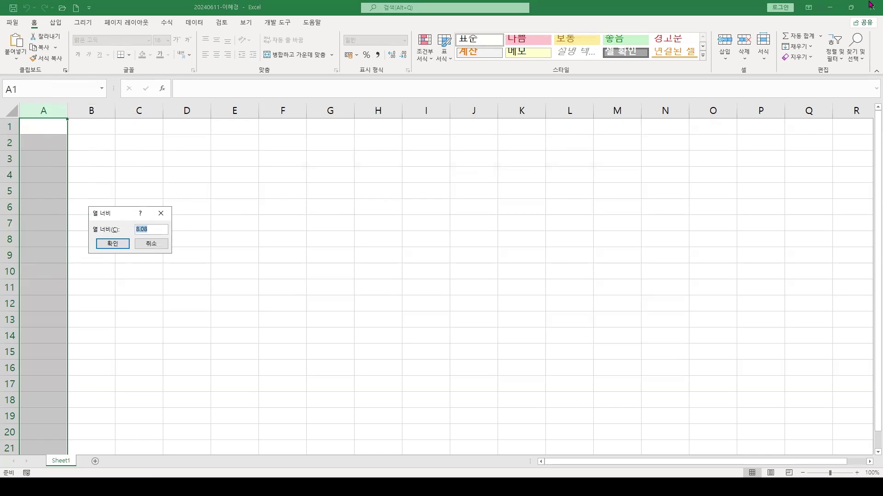
type("1")
key("Return")
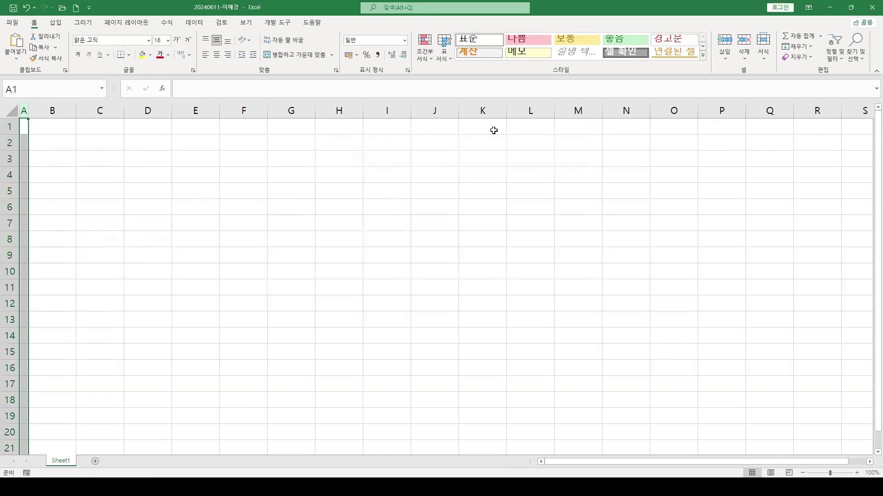
left_click(135, 208)
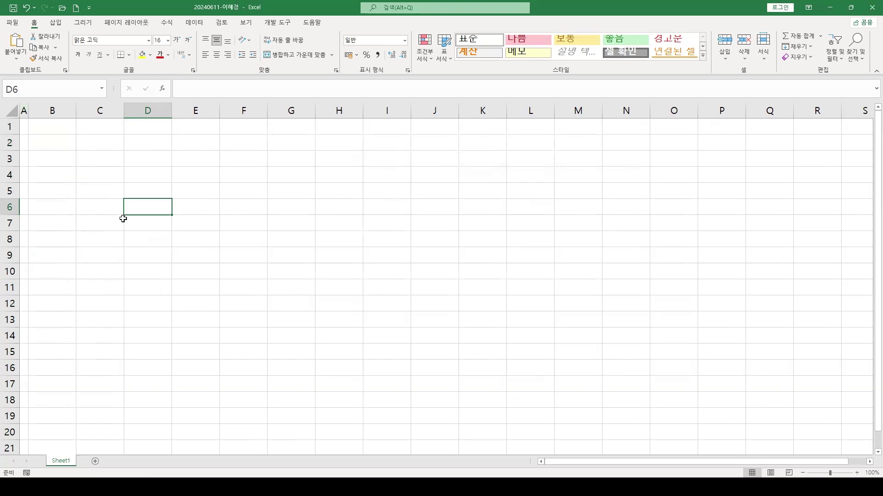
key("ctrl+a")
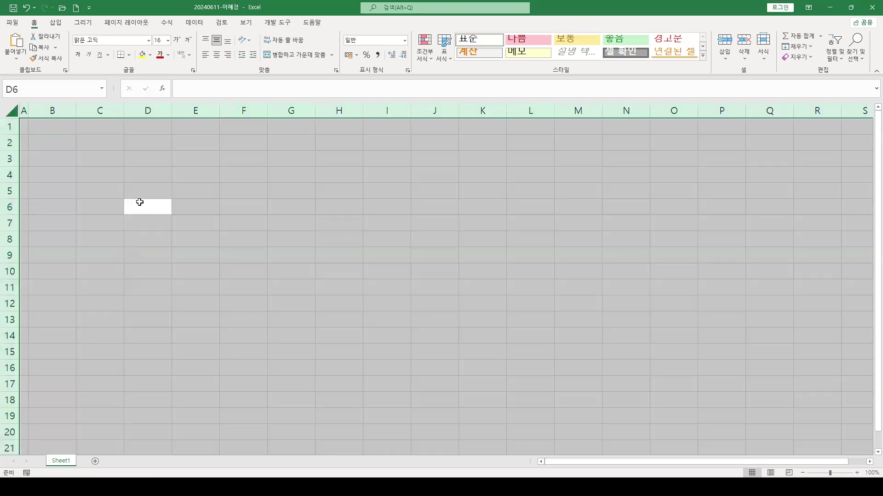
Select the whole sheet and apply the 굴림 font to it
left_click(138, 203)
left_click(13, 112)
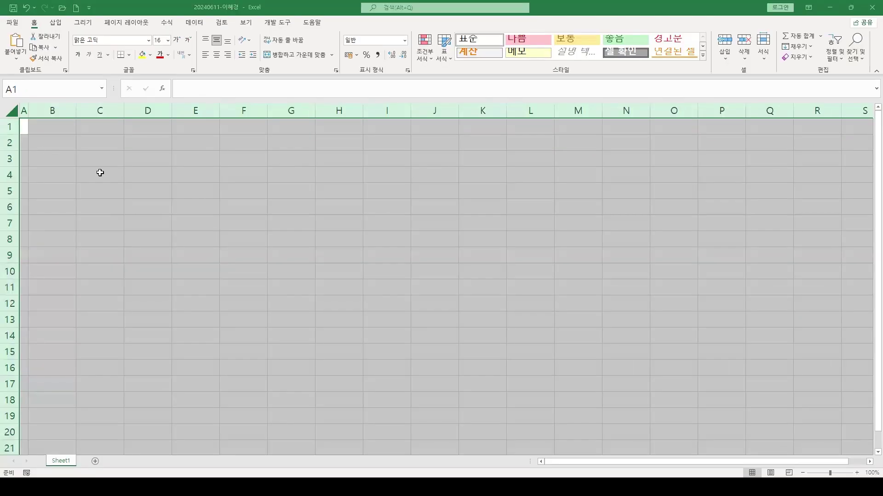
left_click(200, 250)
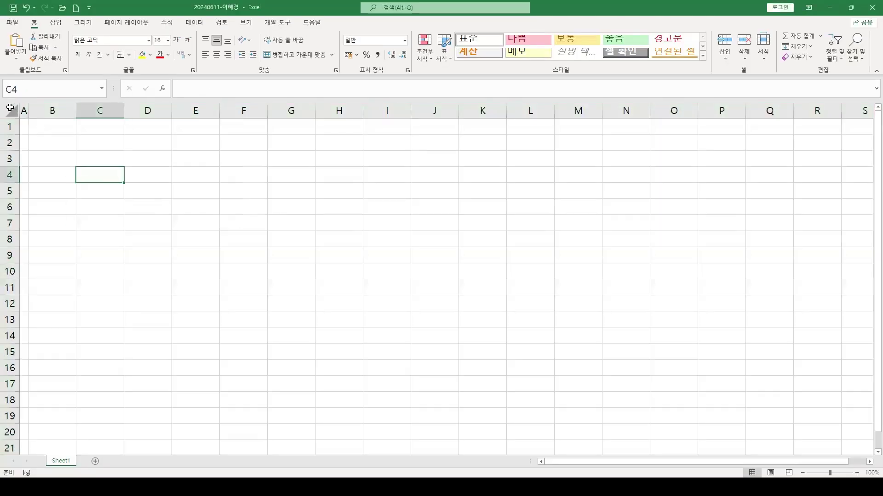
left_click(23, 122)
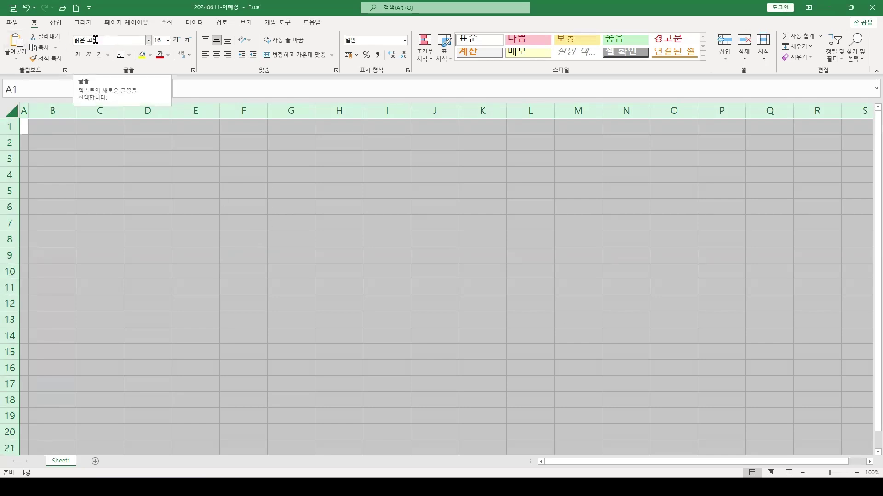
left_click(147, 42)
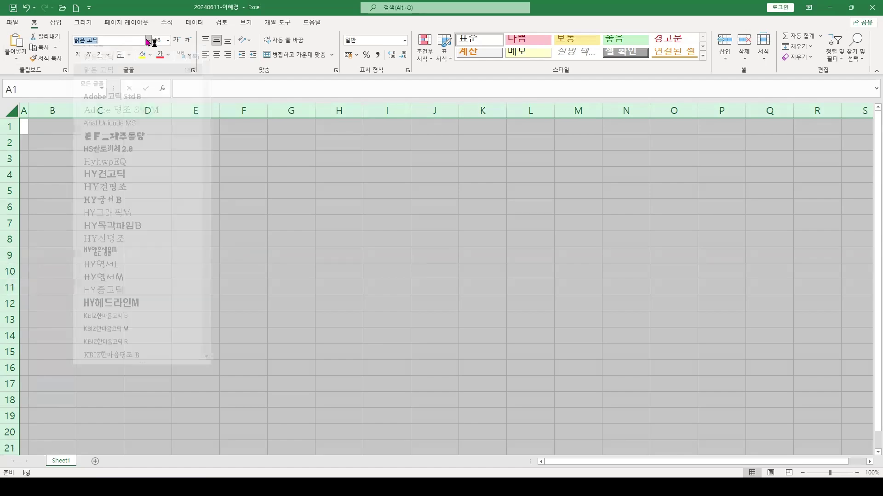
scroll(100, 258, "down", 3)
scroll(100, 257, "down", 7)
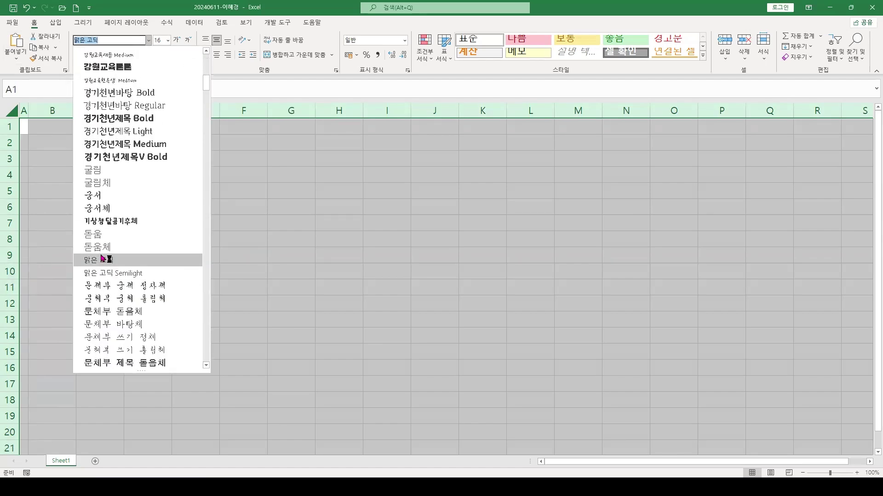
left_click(95, 172)
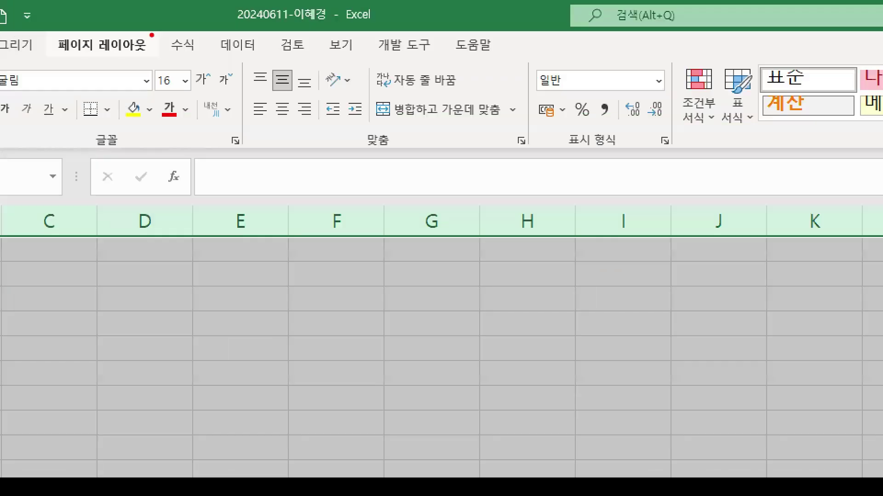
Centre-align every cell on the sheet
left_click_drag(156, 38, 164, 94)
mouse_move(272, 97)
left_mouse_down()
mouse_move(298, 128)
mouse_move(265, 194)
left_mouse_up()
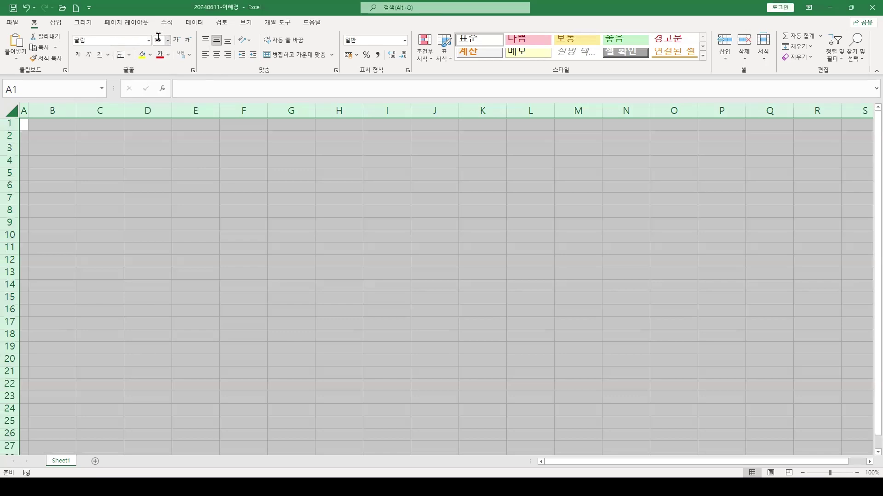
left_click(217, 55)
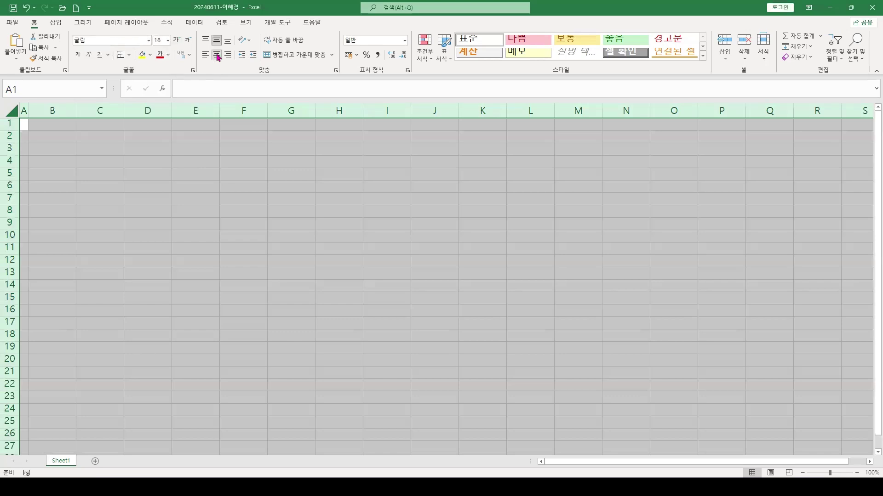
left_click(156, 222)
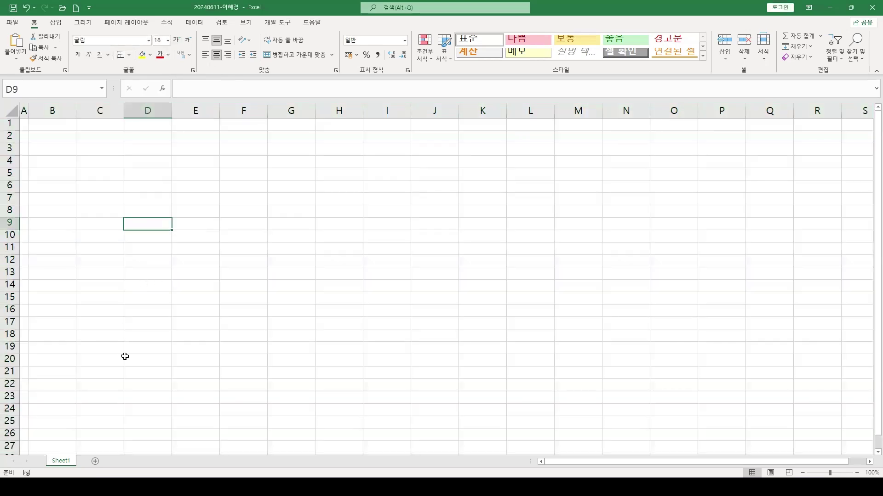
Duplicate Sheet1 twice so the workbook has three sheets
scroll(88, 433, "up", 2, "ctrl")
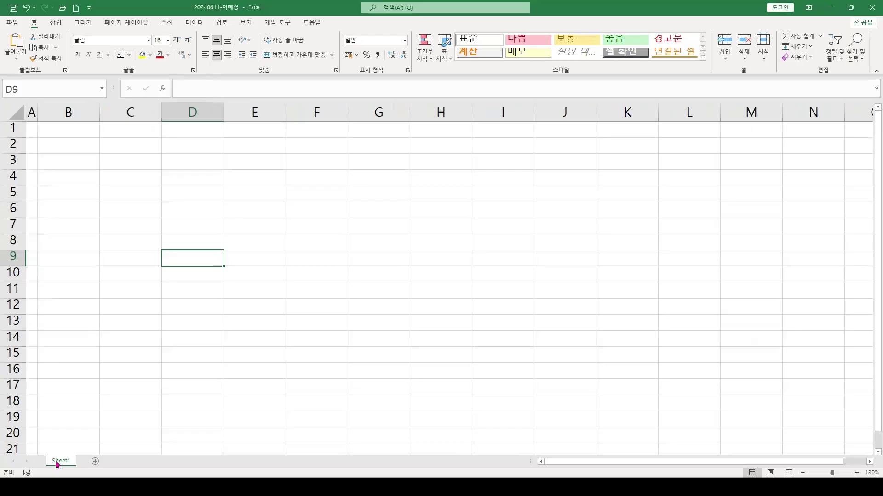
left_click_drag(55, 466, 90, 466)
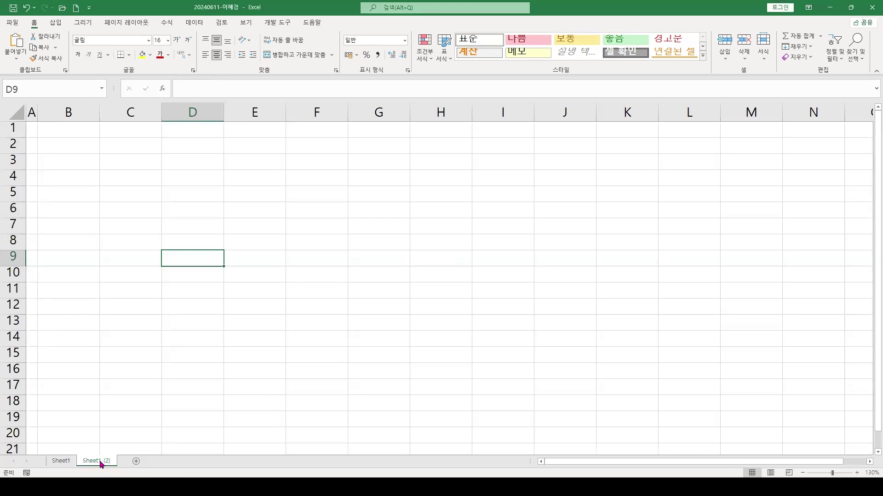
left_click_drag(98, 464, 134, 461)
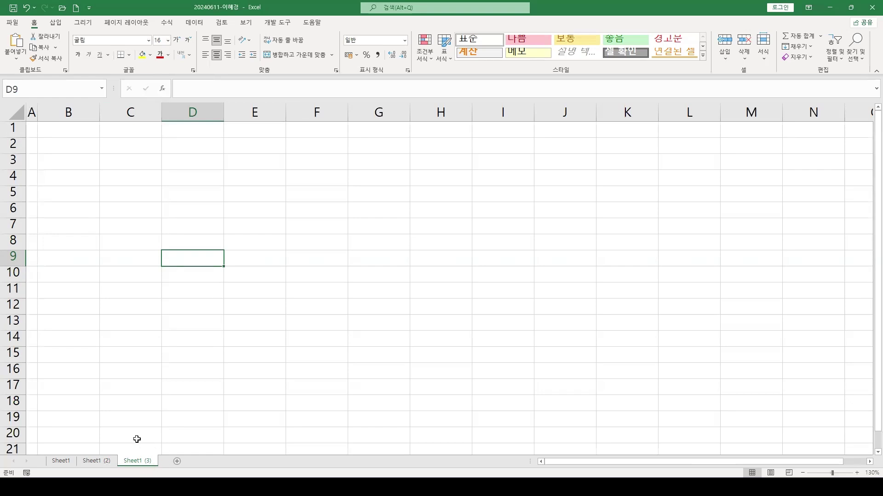
Rename the sheets, right to left, to 제3작업, 제2작업 and 제1작업
double_click(135, 461)
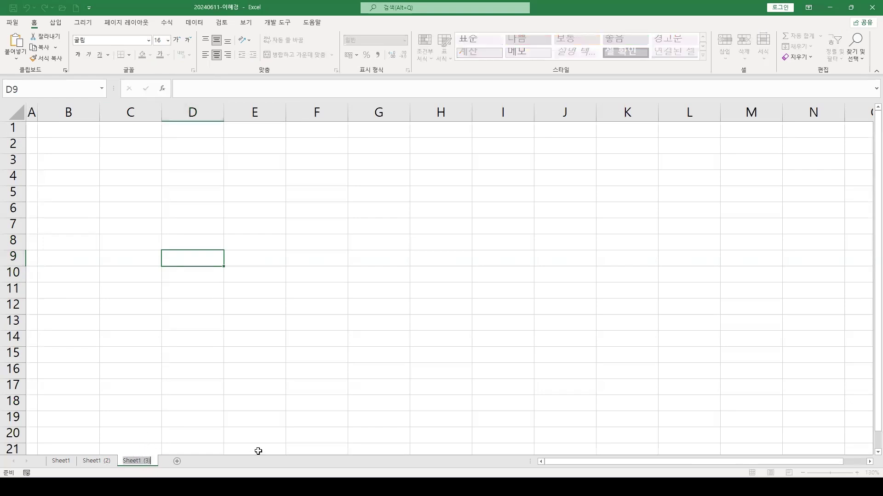
type("제3지")
type("작업")
key("Return")
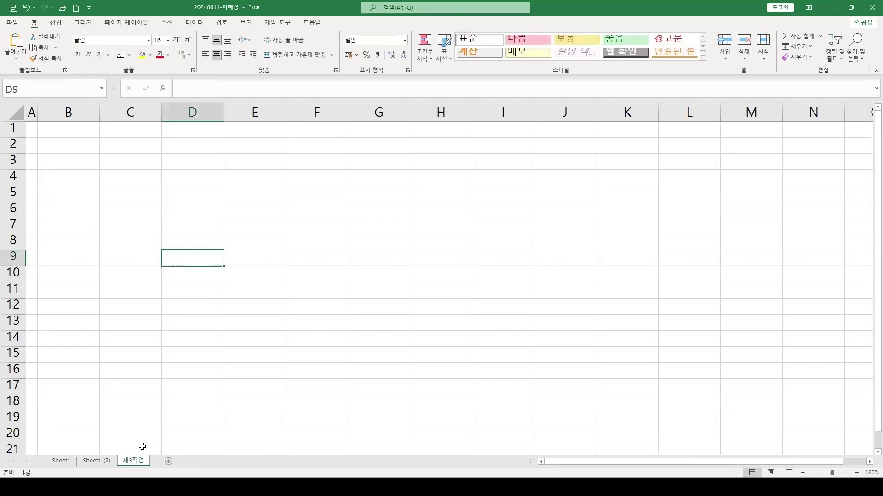
double_click(98, 461)
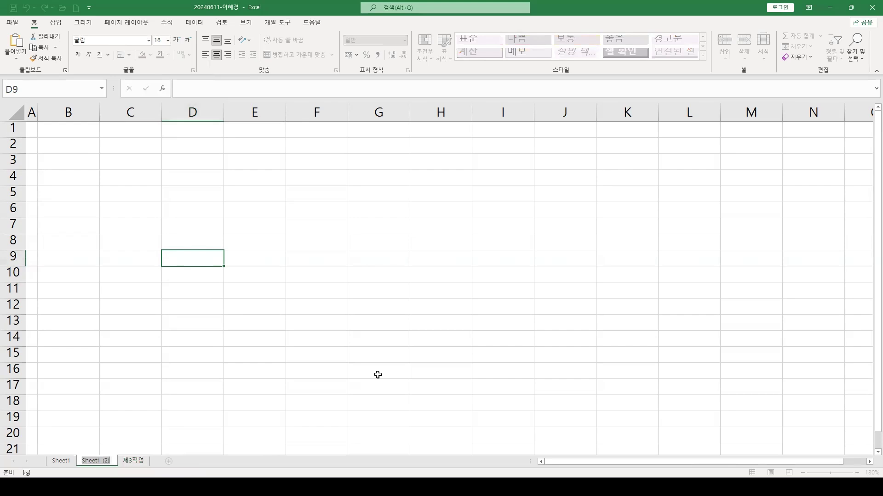
type("제2작업")
key("Return")
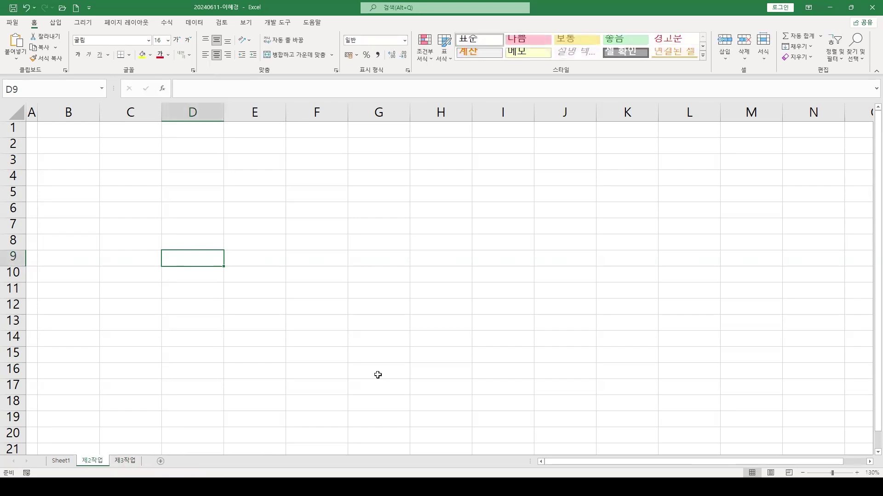
double_click(65, 461)
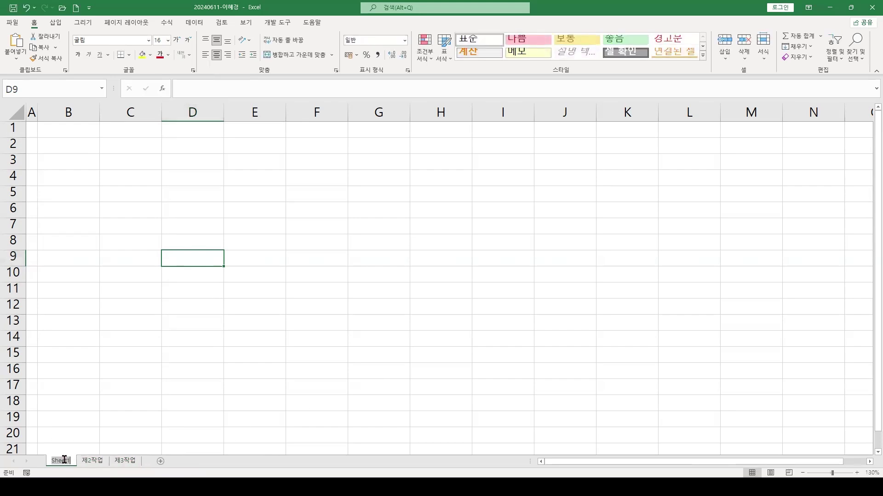
type("제1작업")
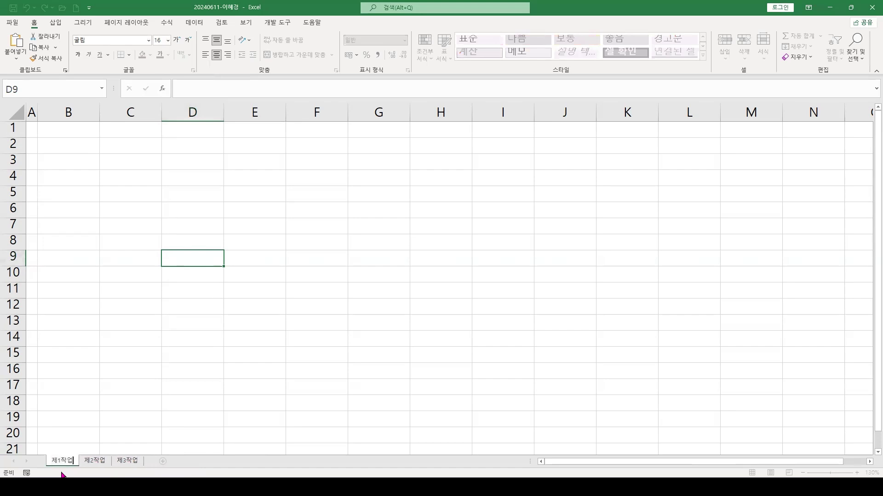
key("Return")
Apply All Borders to the range B4:J14
left_click(131, 420)
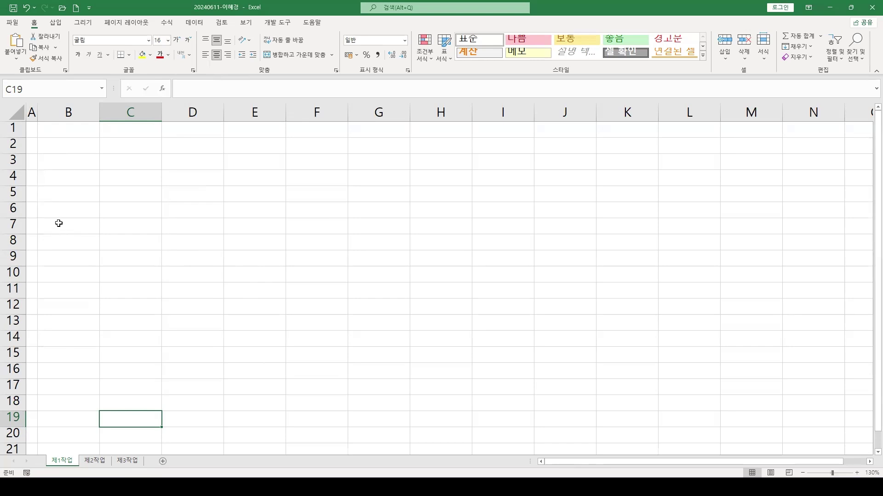
left_click(60, 181)
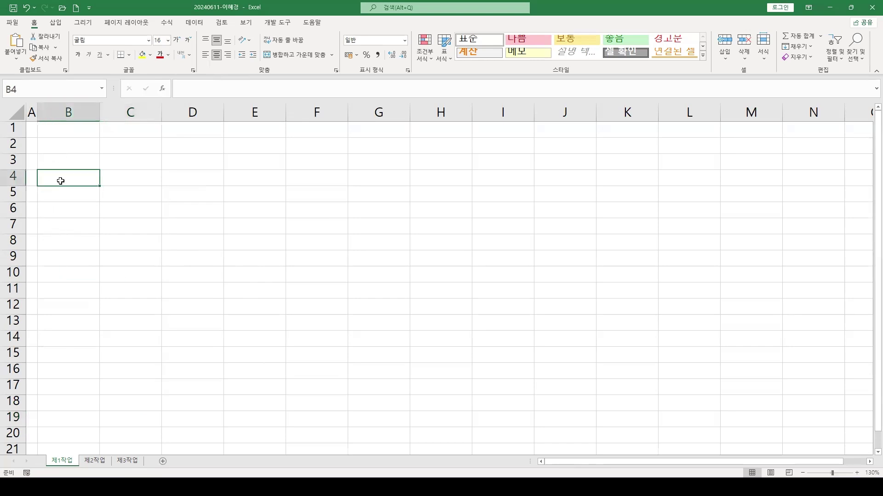
left_click_drag(61, 181, 575, 340)
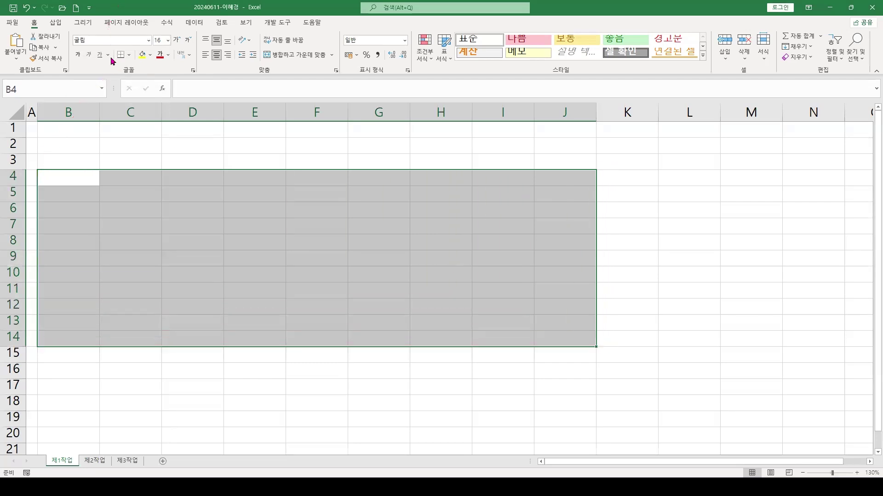
left_click(129, 55)
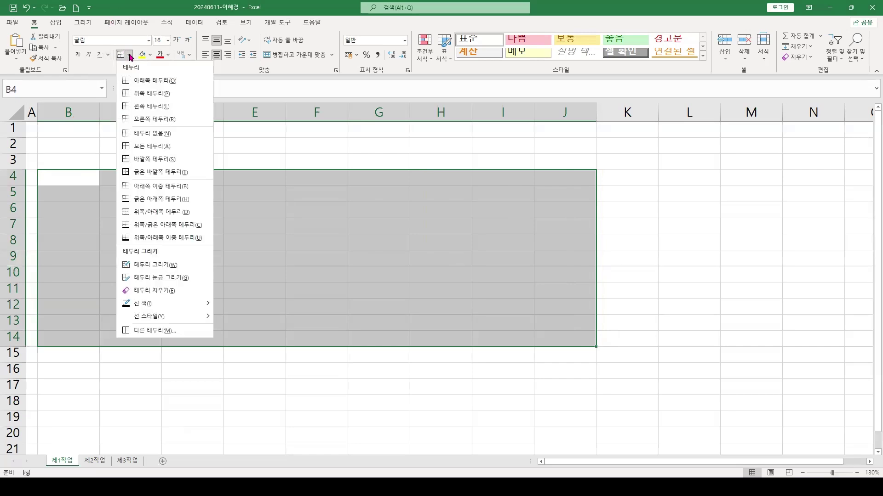
left_click(159, 150)
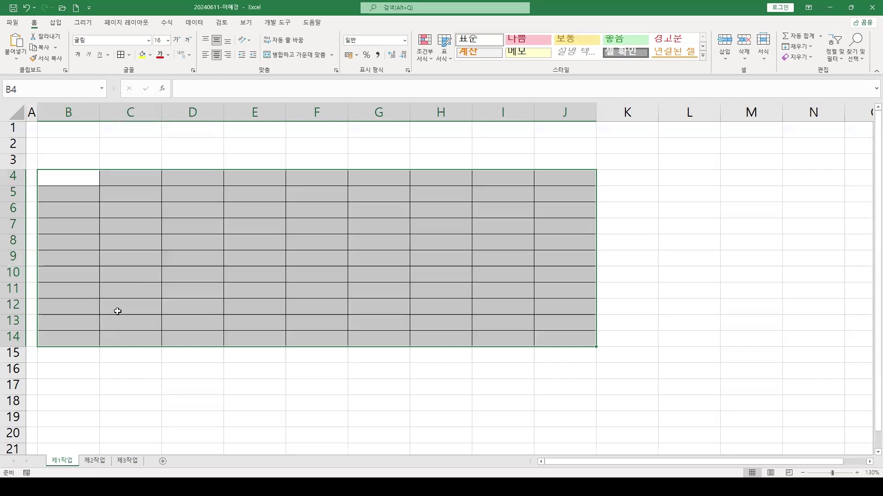
left_click(146, 244)
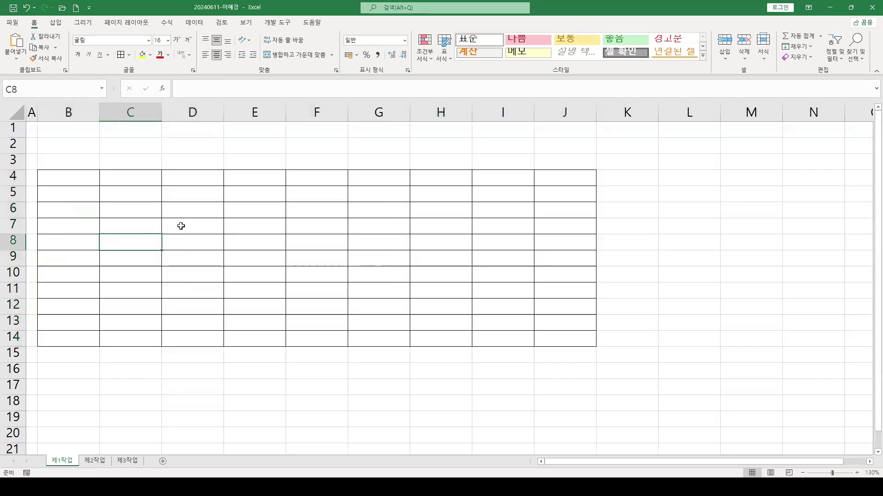
Increase the heights of rows 1–3, header row 4, and rows 5–14 (to 28.50)
left_click(172, 295)
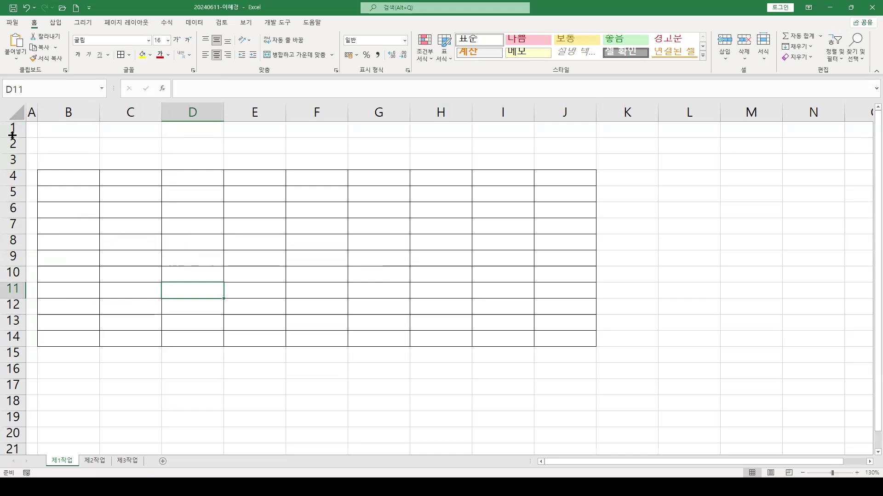
left_click(73, 205)
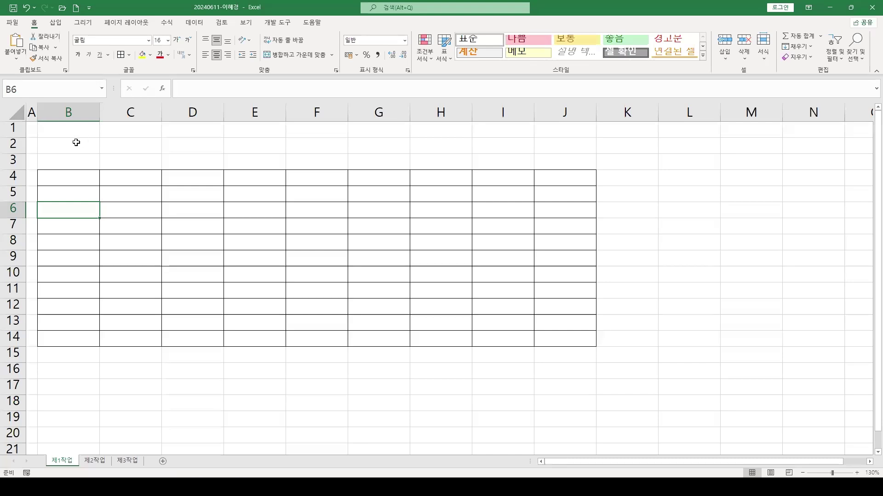
left_click_drag(12, 128, 14, 159)
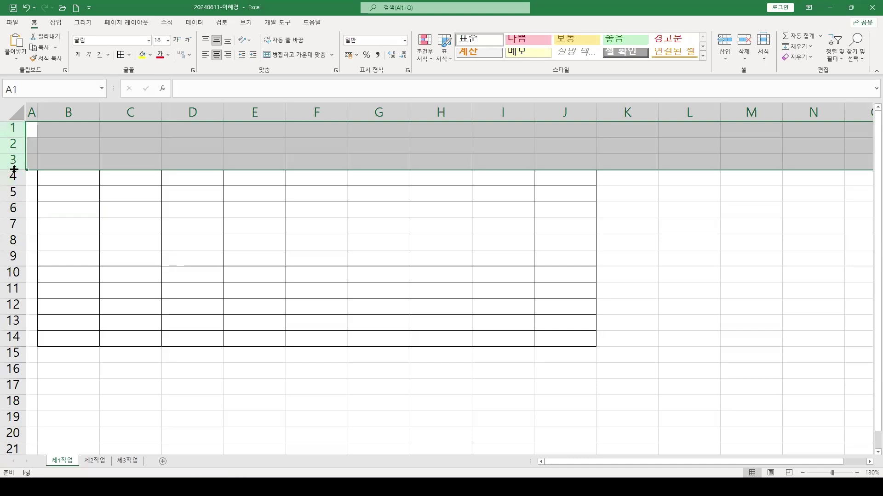
left_click_drag(14, 169, 14, 187)
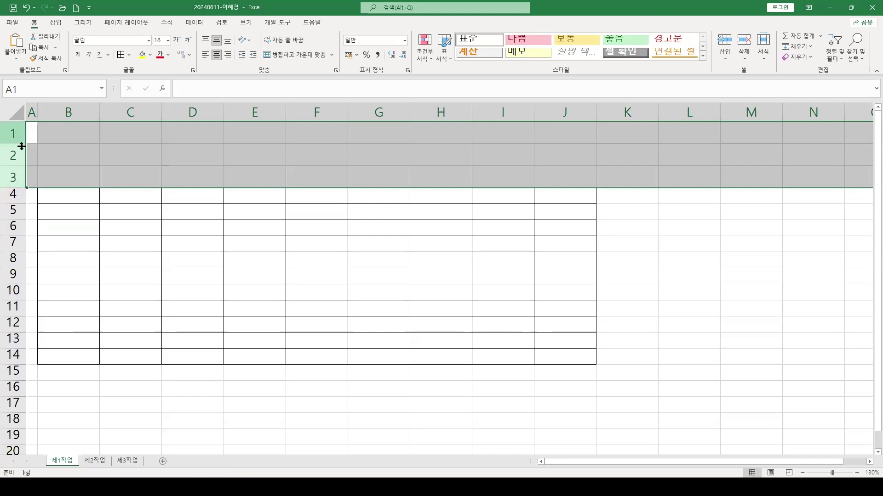
left_click(59, 230)
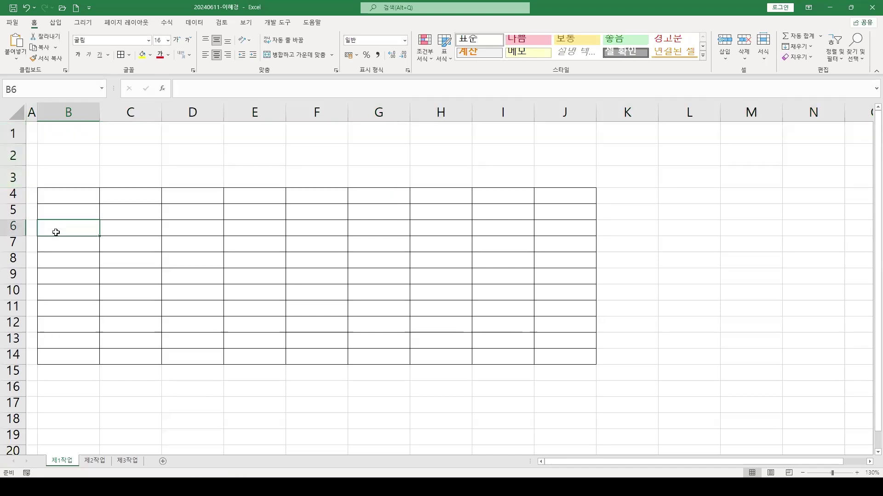
left_click(14, 193)
left_click_drag(15, 203, 15, 218)
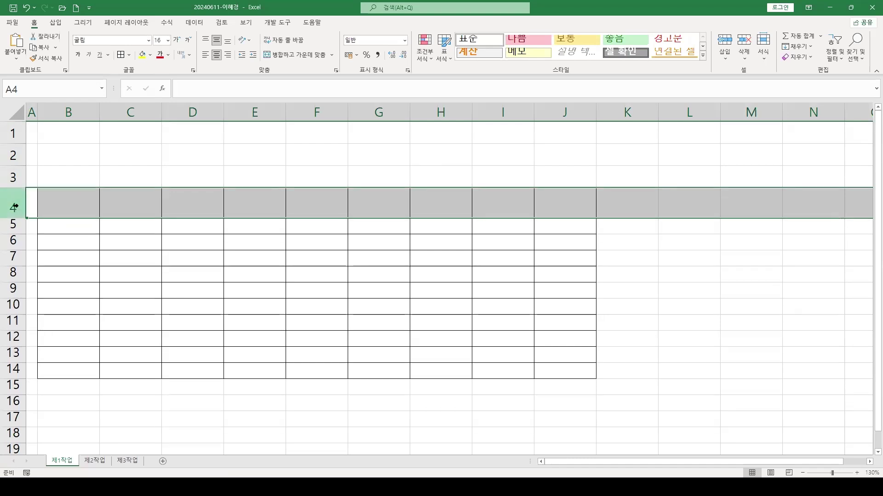
left_click(111, 247)
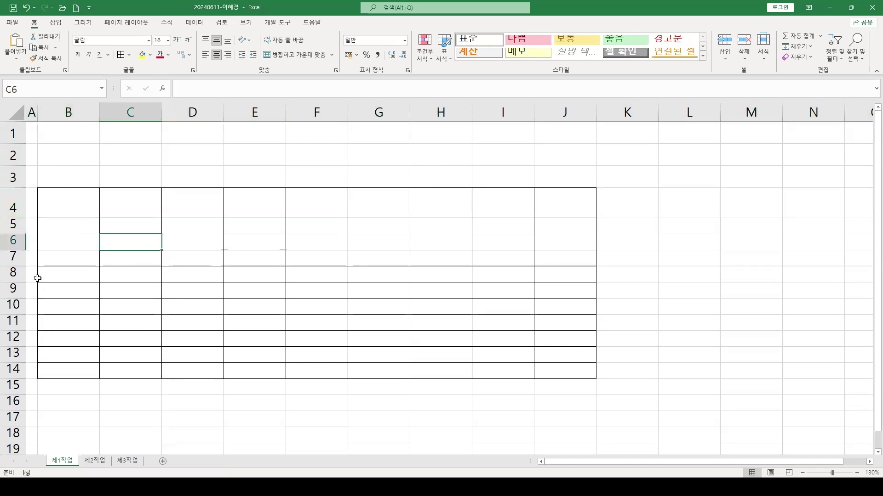
left_click_drag(13, 224, 14, 368)
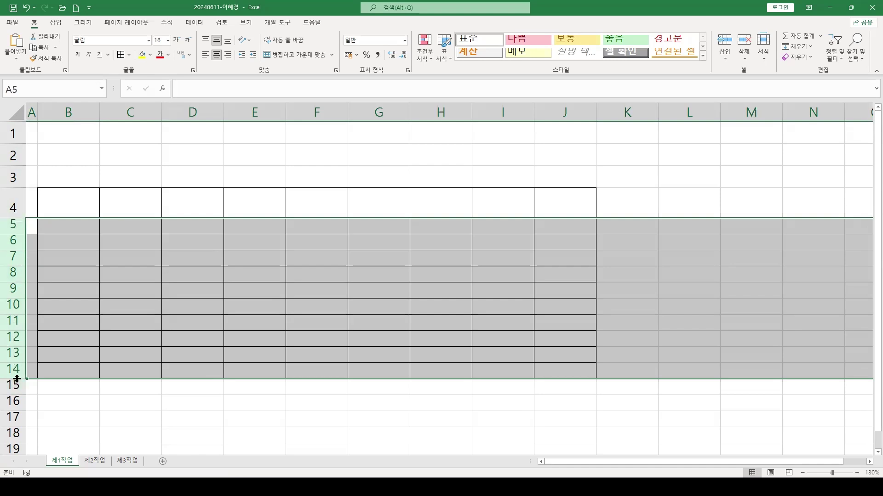
left_click_drag(16, 378, 15, 388)
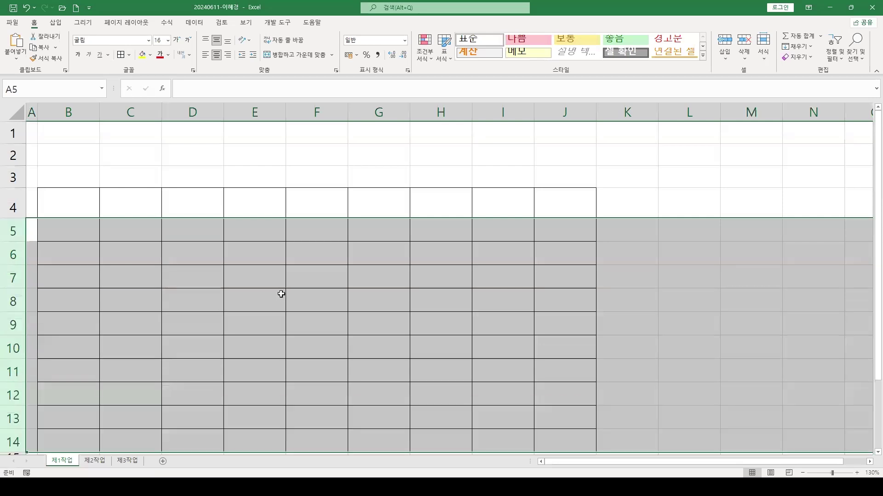
scroll(232, 291, "down", 1)
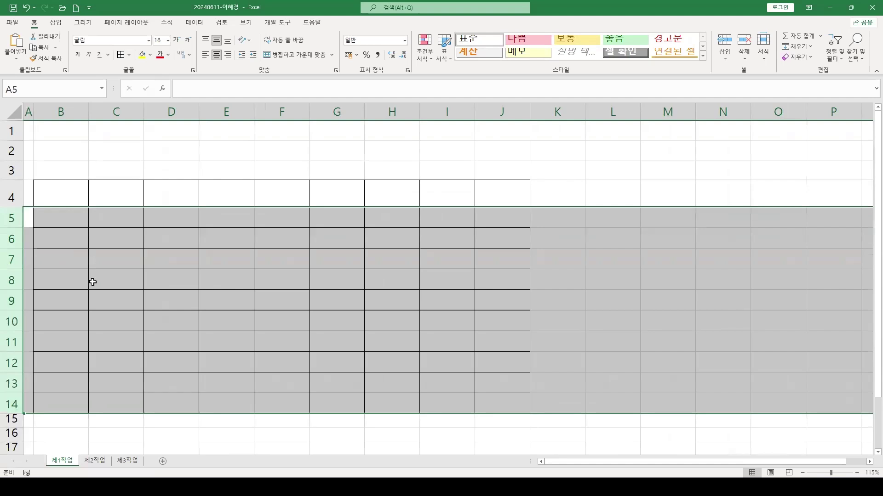
Merge and centre cells B14:D14 and B13:D13
left_click(281, 267)
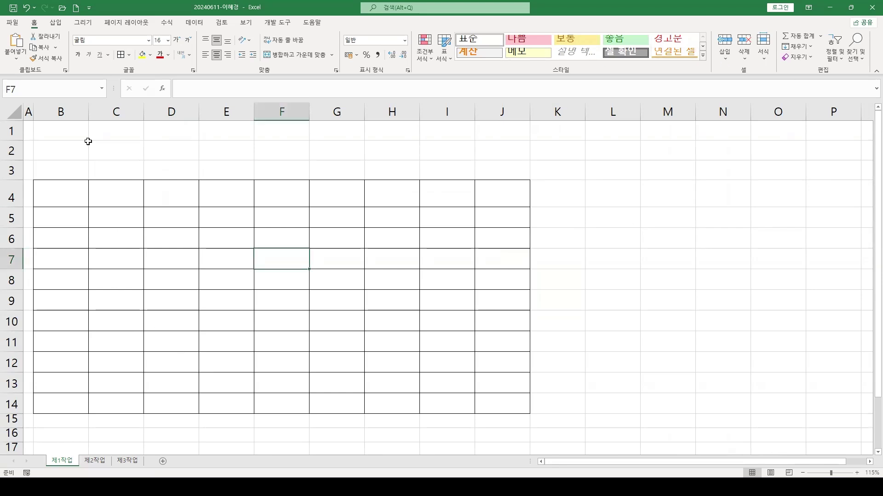
left_click_drag(55, 405, 149, 408)
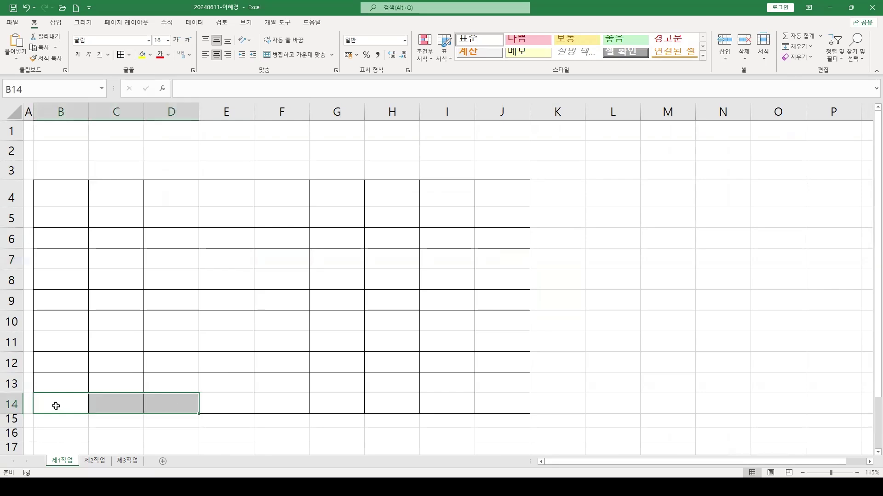
left_click_drag(57, 406, 173, 405)
left_click(282, 55)
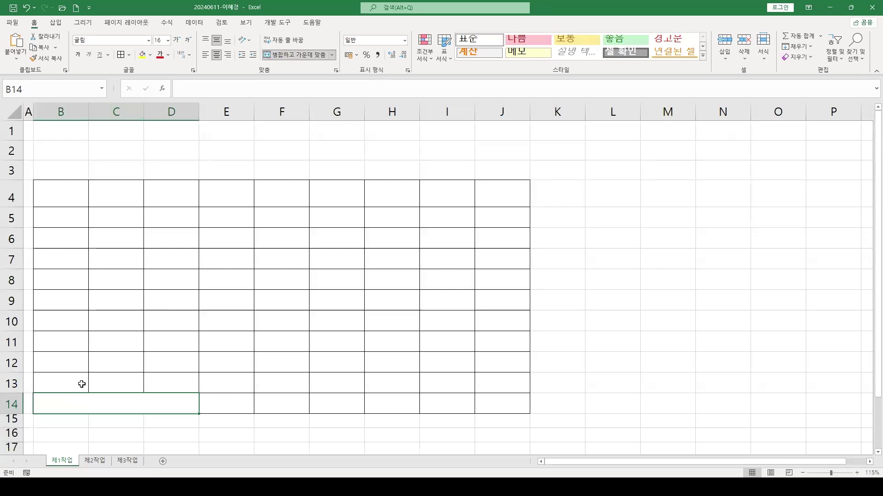
left_click_drag(64, 382, 167, 376)
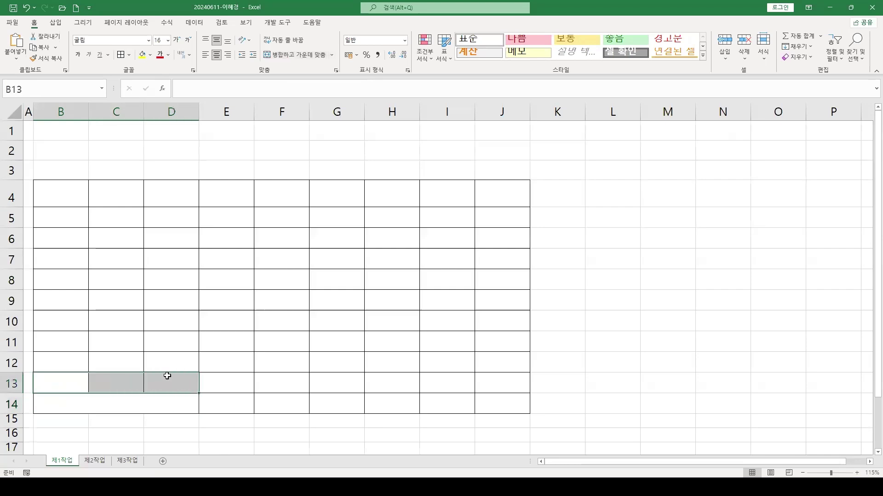
left_click(275, 56)
Merge F13:F14 and the cell block starting at G13 in row 13, then check the merges
left_click_drag(277, 385, 282, 404)
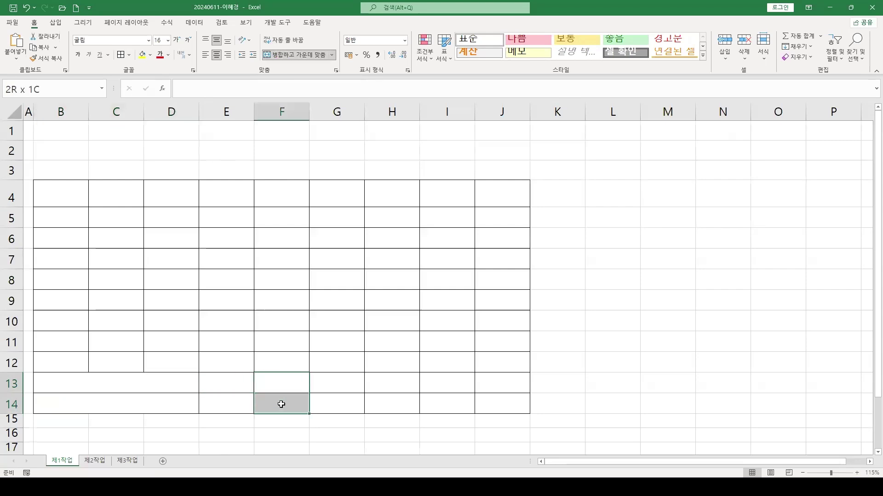
left_click(283, 56)
left_click(338, 383)
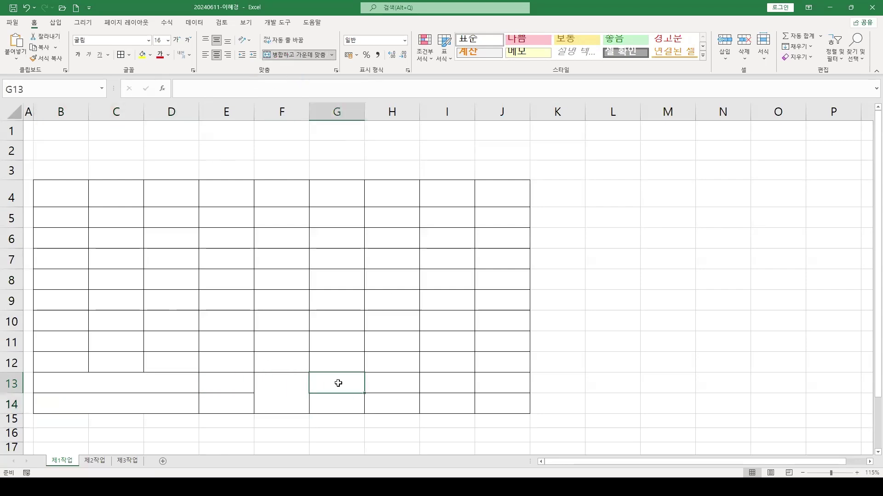
left_click_drag(338, 383, 427, 379)
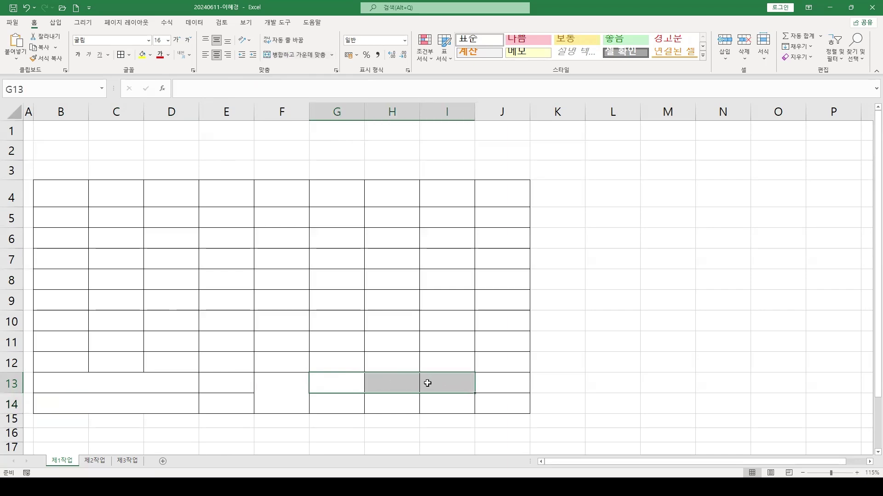
left_click(281, 57)
left_click(154, 388)
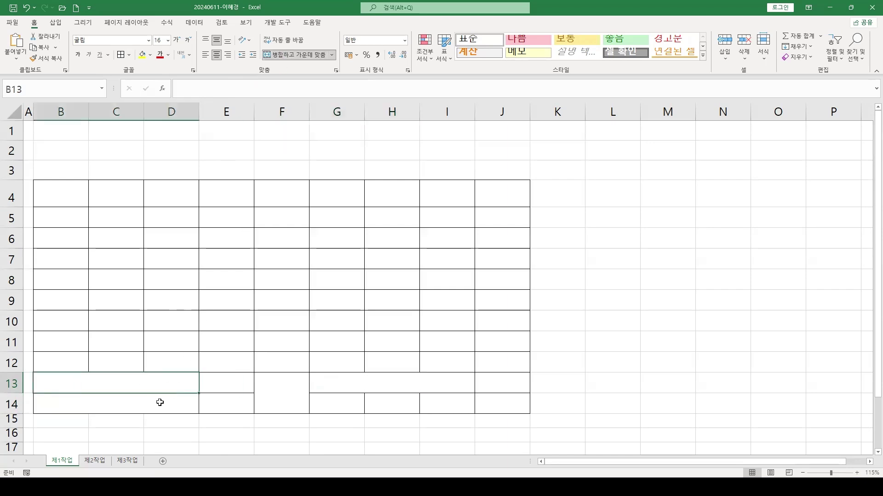
left_click(160, 405)
left_click(271, 387)
left_click(352, 370)
left_click(285, 394)
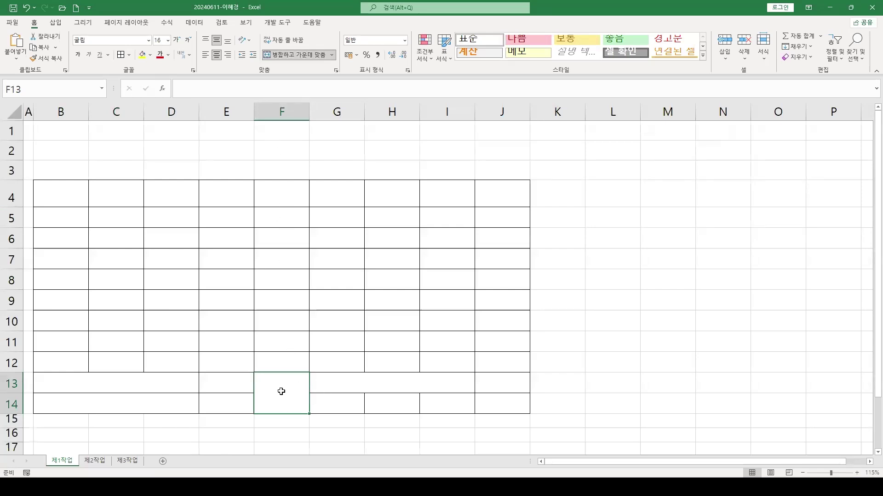
Add both diagonal borders to merged cell F13:F14 so it is crossed with an X
right_click(281, 388)
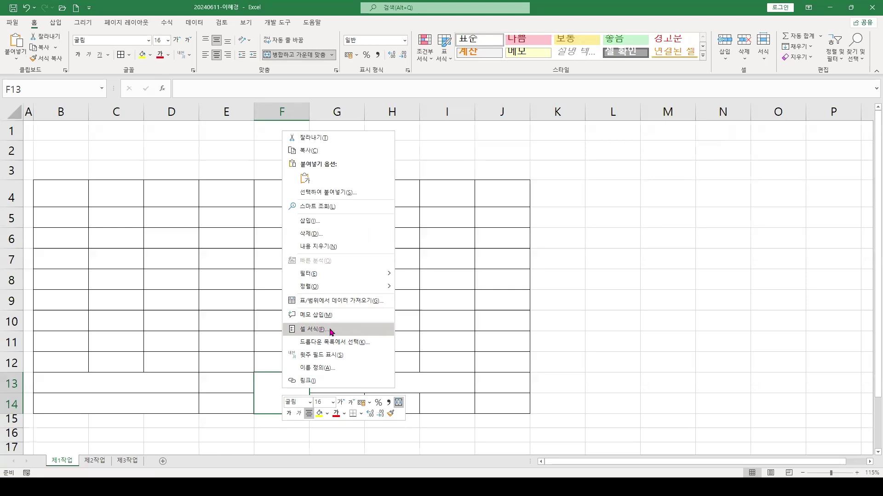
left_click(317, 330)
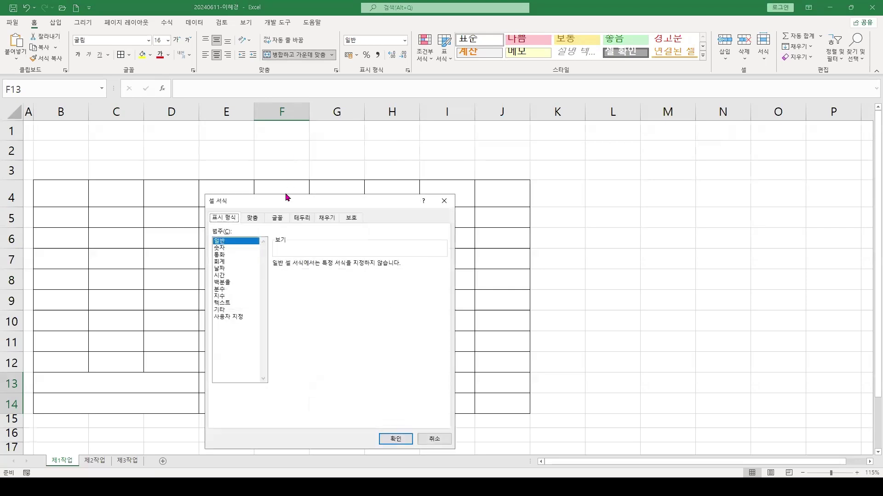
left_click_drag(285, 202, 408, 207)
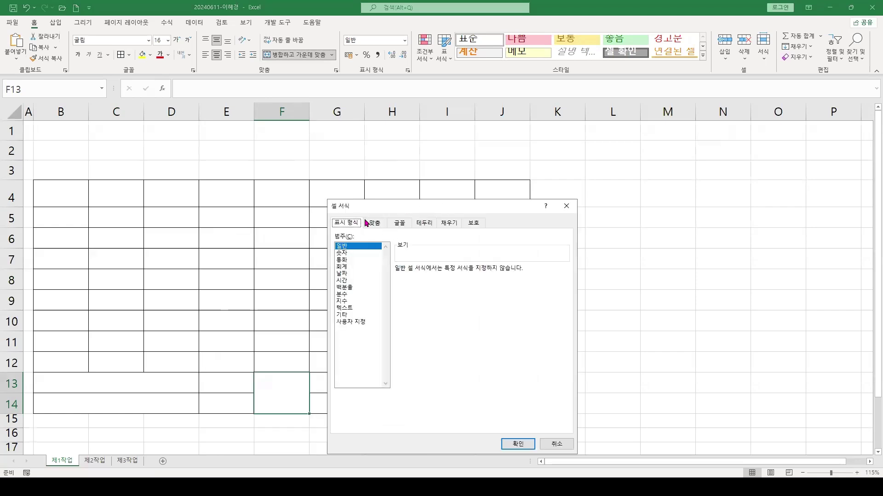
left_click(422, 223)
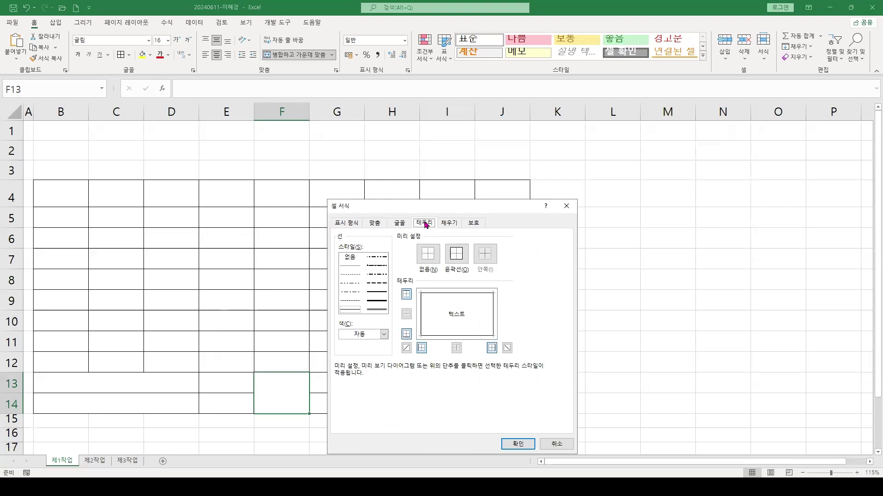
left_click(406, 352)
left_click(506, 348)
left_click(517, 444)
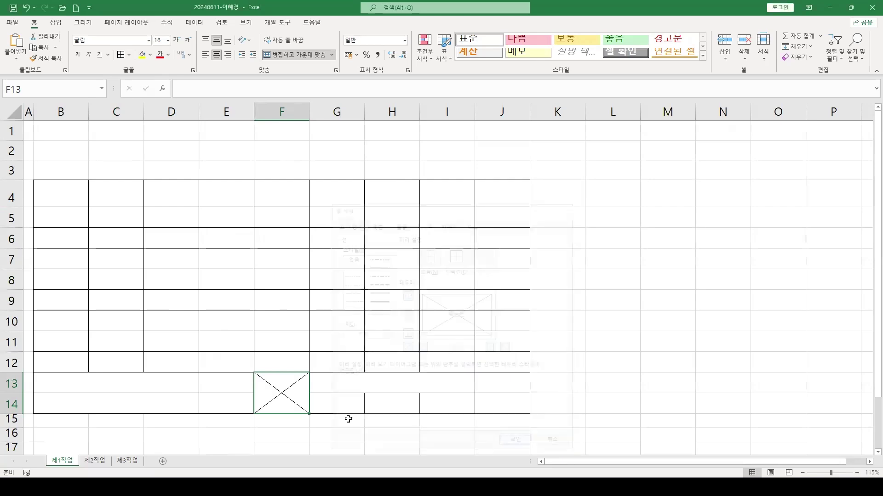
left_click(234, 287)
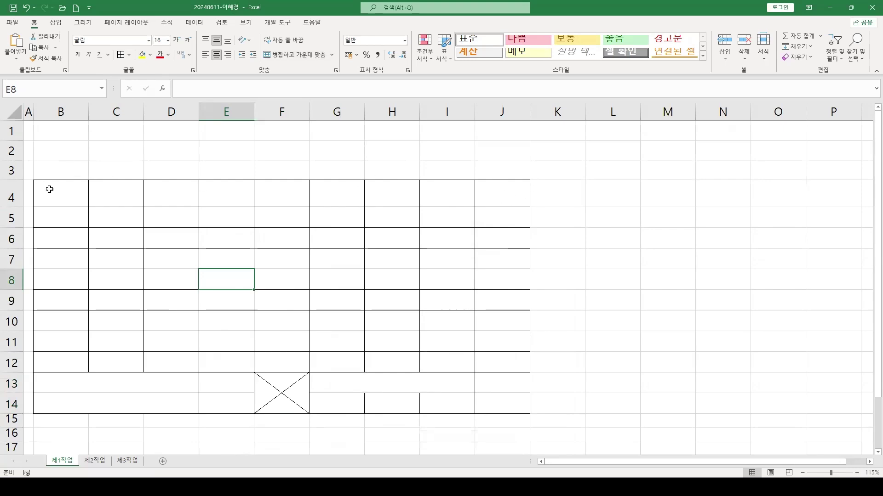
Fill the header row B4:J4 with orange
left_click_drag(99, 195, 487, 191)
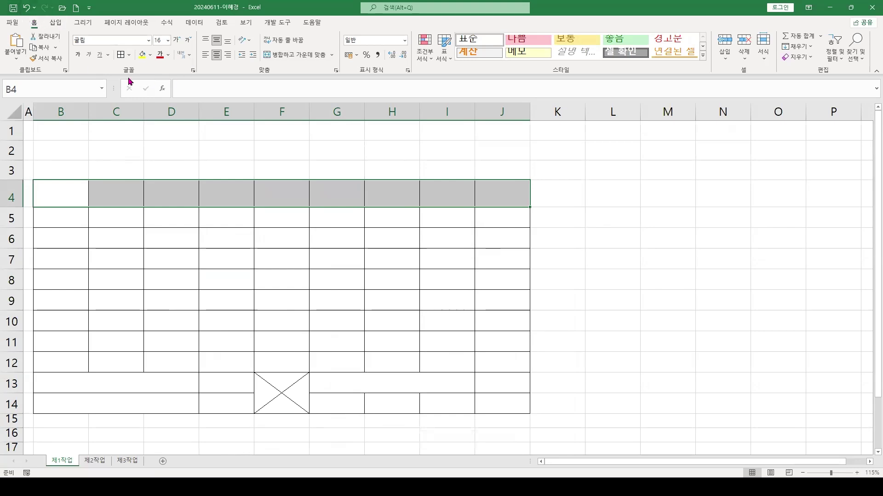
left_click(151, 55)
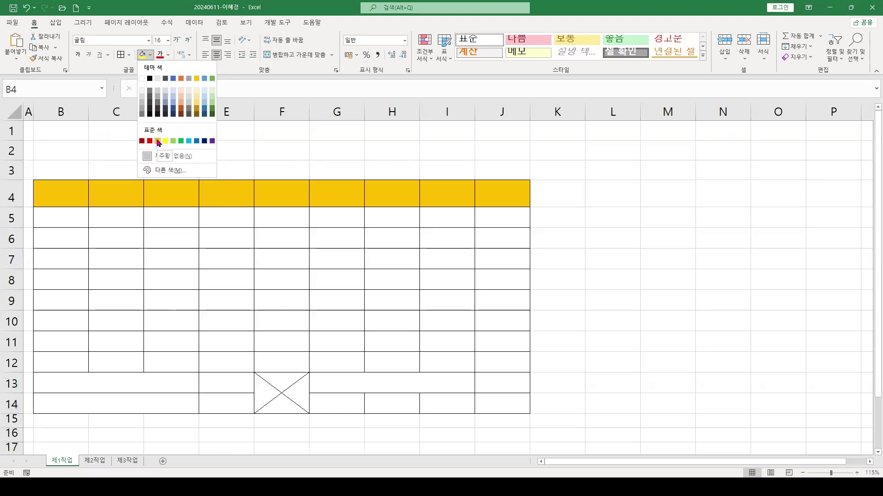
left_click(158, 141)
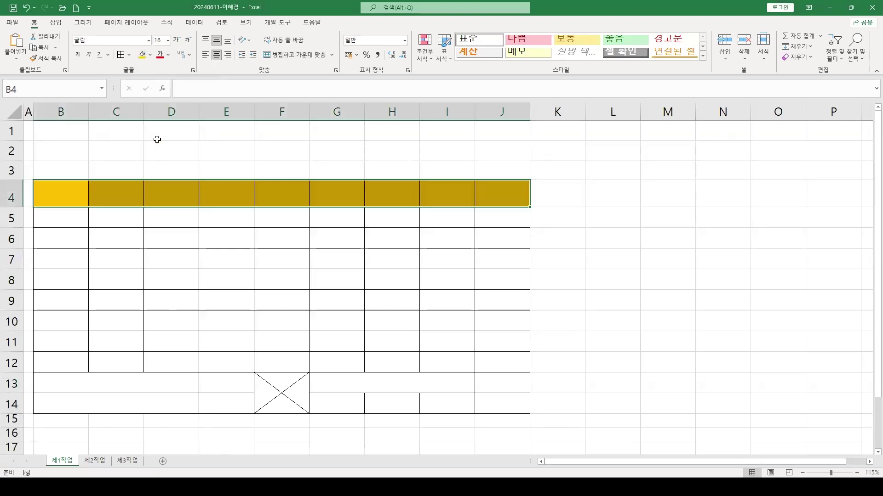
left_click(367, 302)
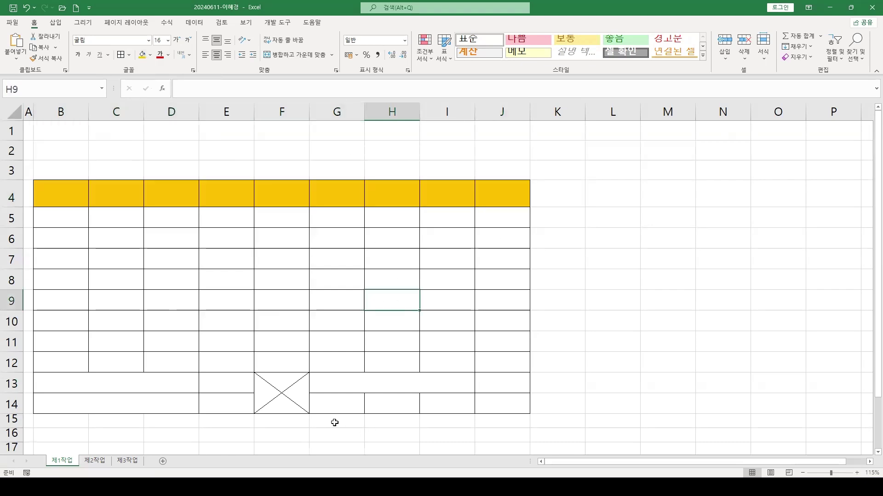
Apply the same orange fill to cells G14 and I14
left_click(327, 410)
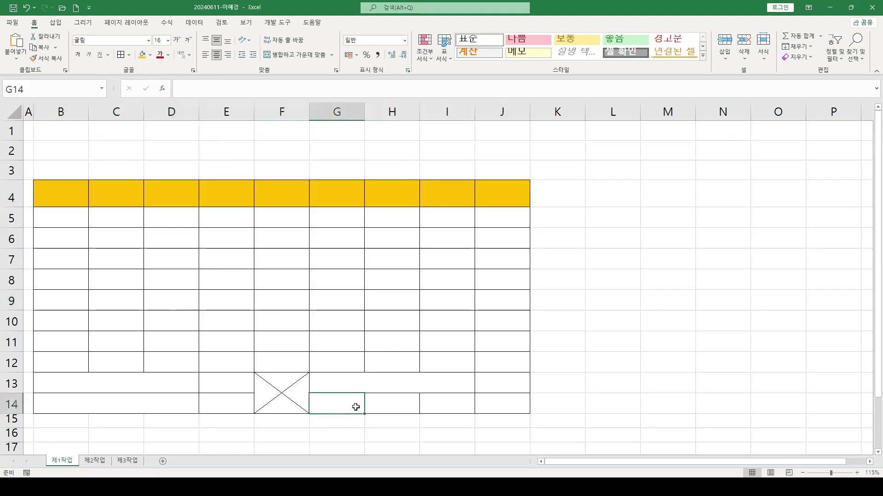
left_click(448, 403, "ctrl")
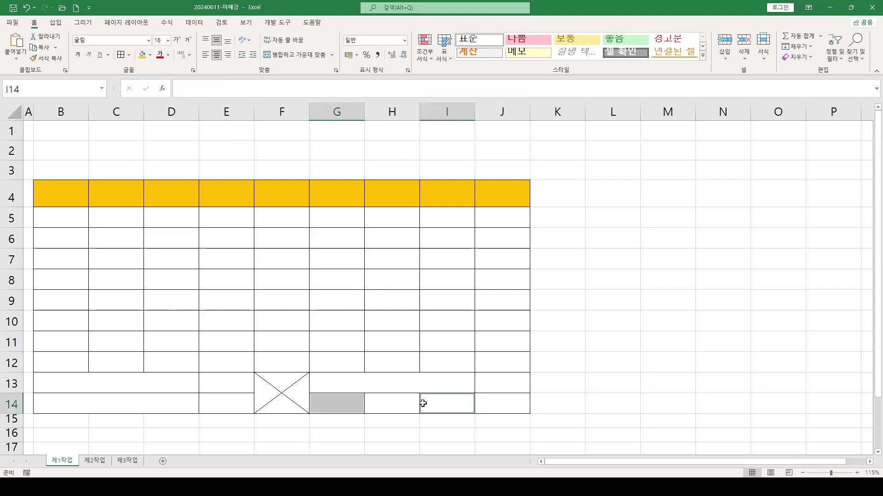
left_click(143, 55)
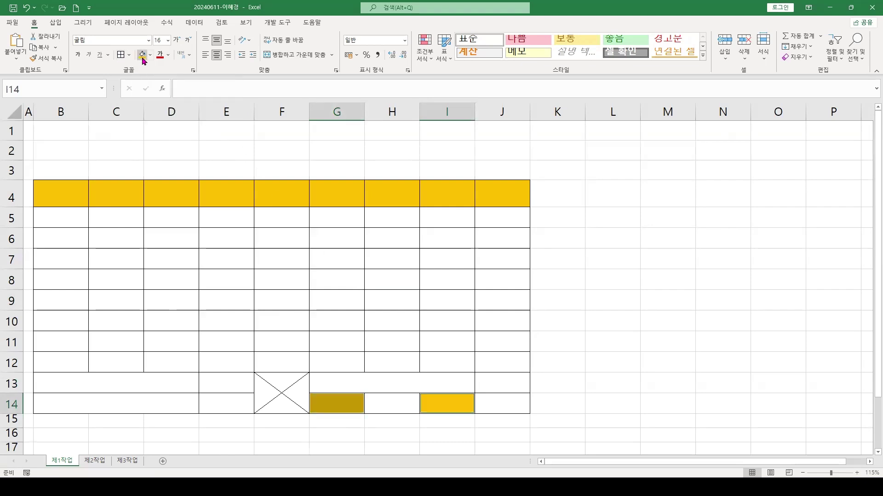
left_click(332, 316)
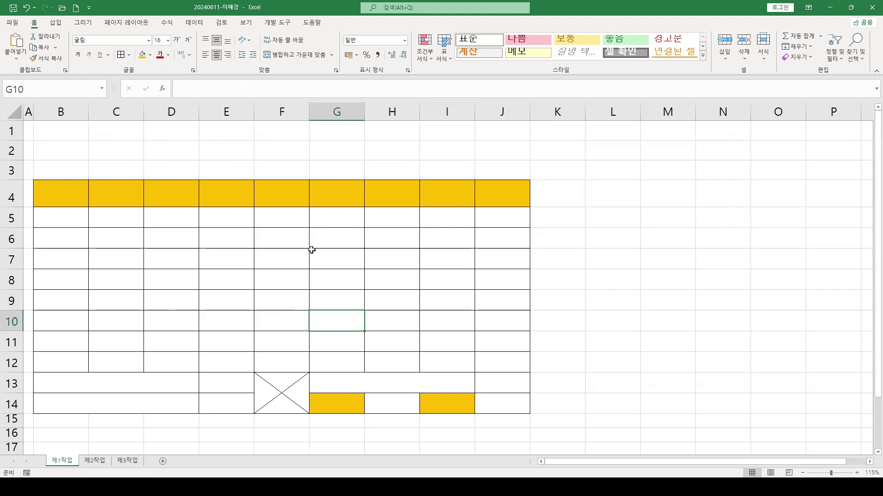
left_click(278, 215)
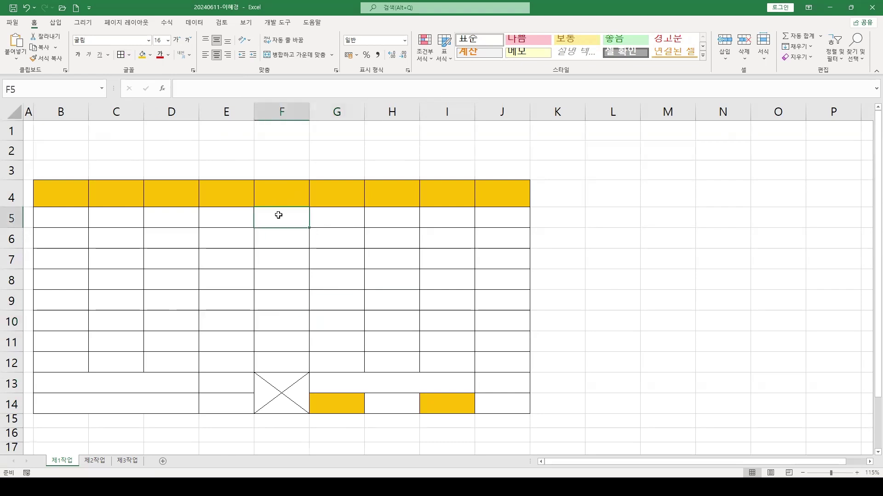
Apply the thousands-separator Comma Style to the number range F5:H12
mouse_move(279, 215)
left_mouse_down()
mouse_move(394, 217)
mouse_move(396, 363)
left_mouse_up()
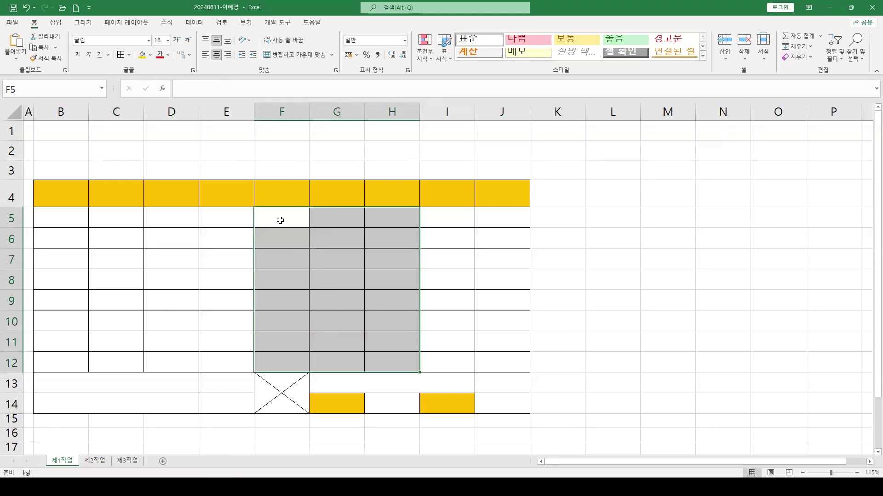
left_click_drag(278, 214, 375, 357)
left_click(378, 55)
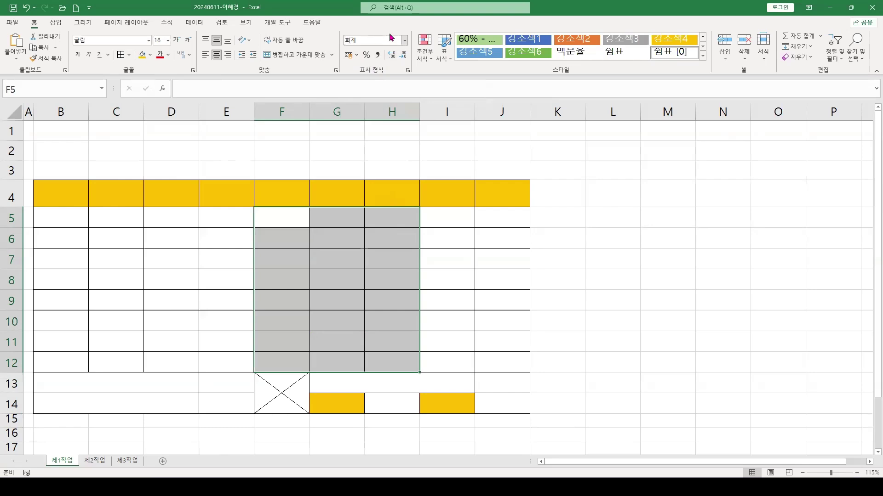
left_click(405, 41)
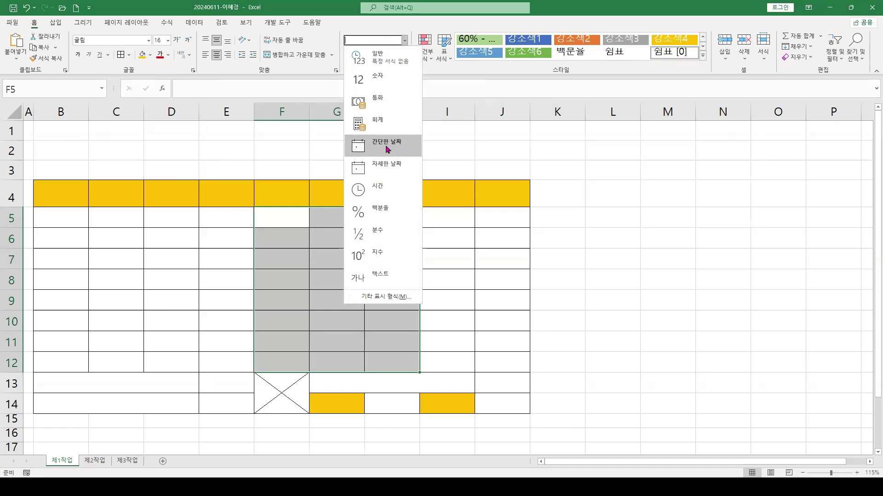
left_click(372, 29)
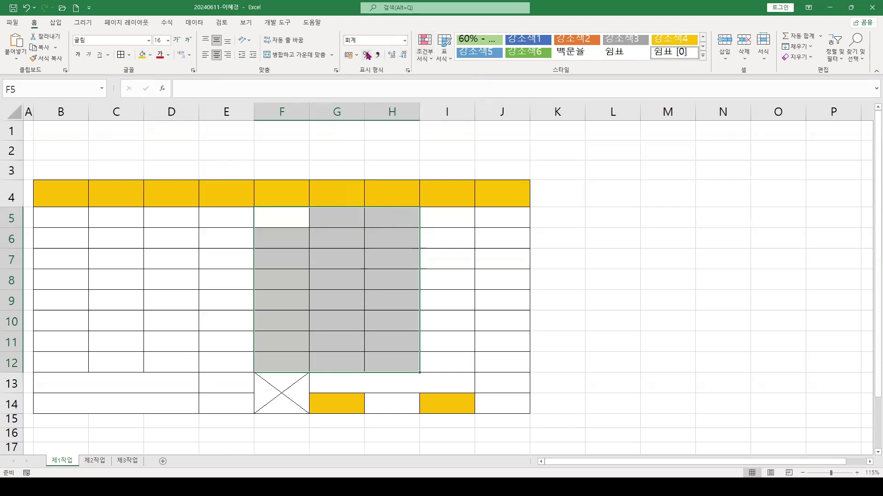
left_click(394, 57)
left_click(405, 41)
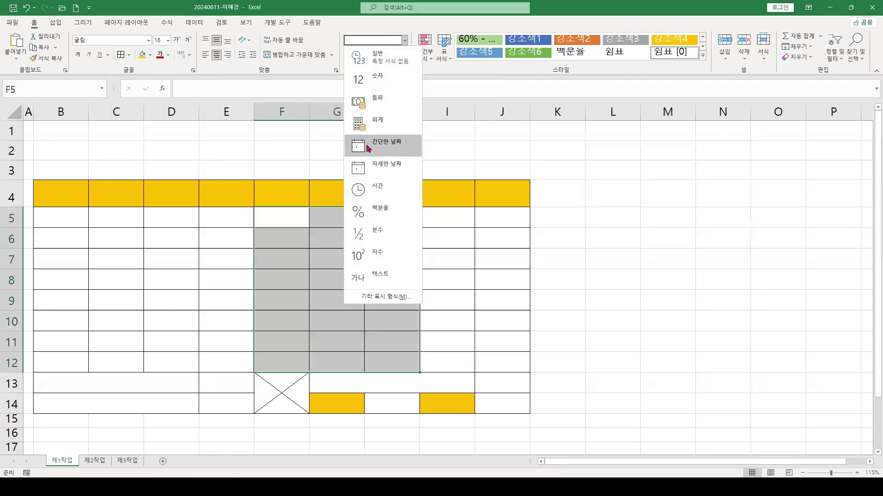
left_click(350, 22)
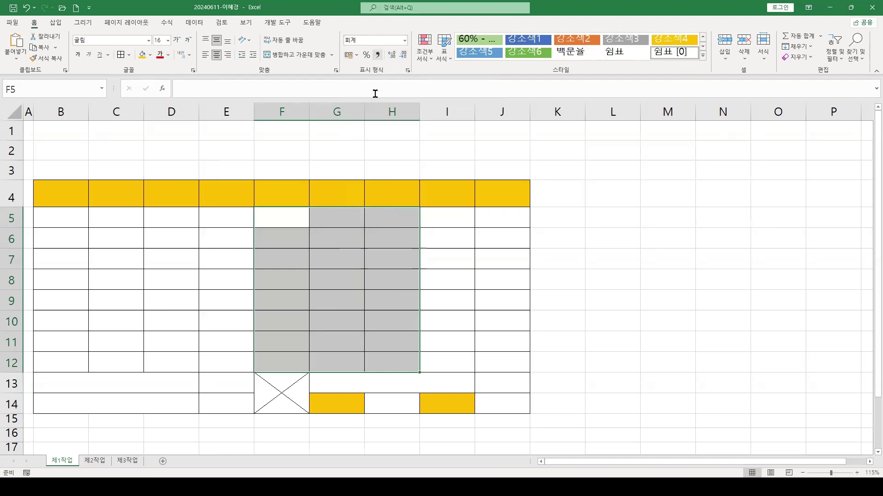
left_click(344, 245)
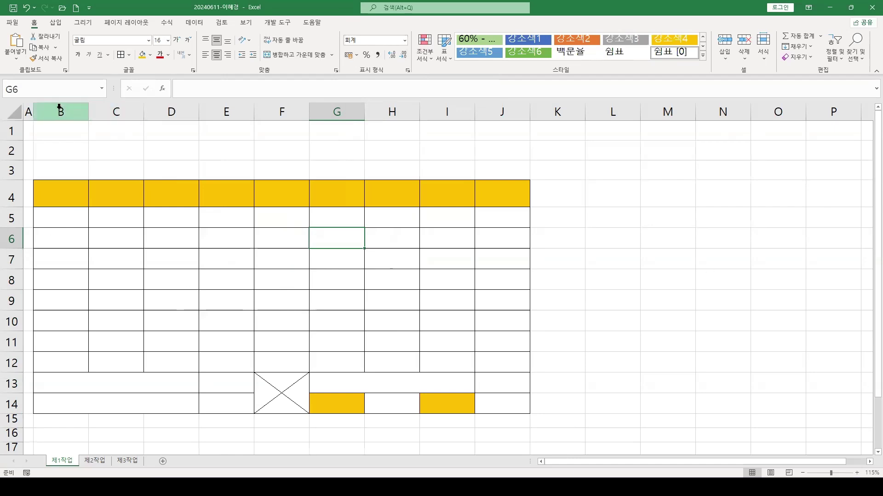
Widen column B and resize columns B–D and E–J to wider, even widths
left_click_drag(89, 111, 100, 110)
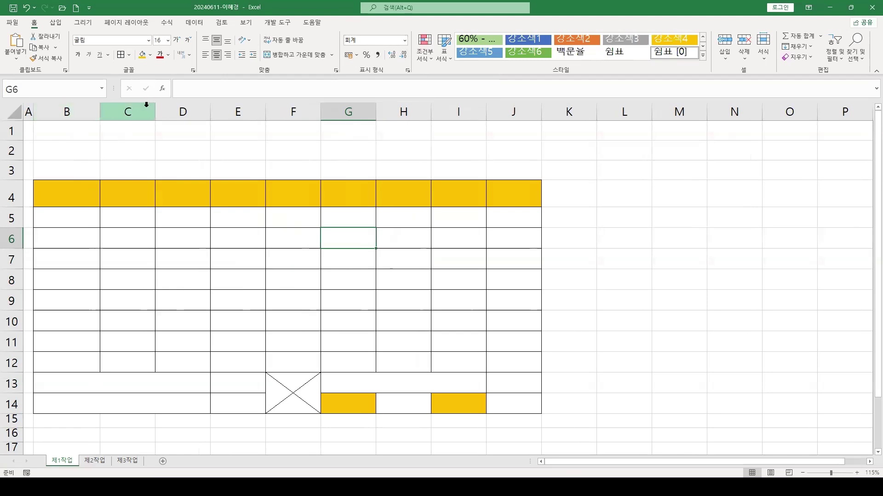
left_click_drag(63, 109, 225, 109)
left_click_drag(280, 111, 589, 111)
left_click(373, 284)
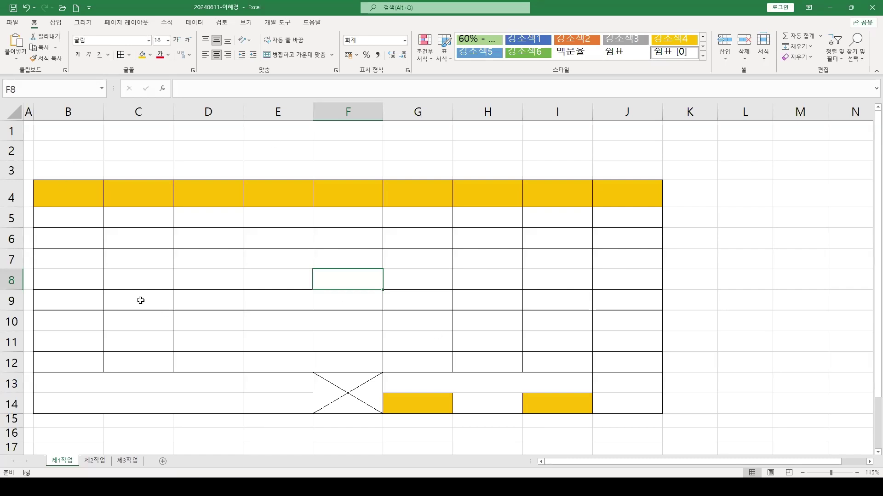
left_click_drag(71, 195, 566, 360)
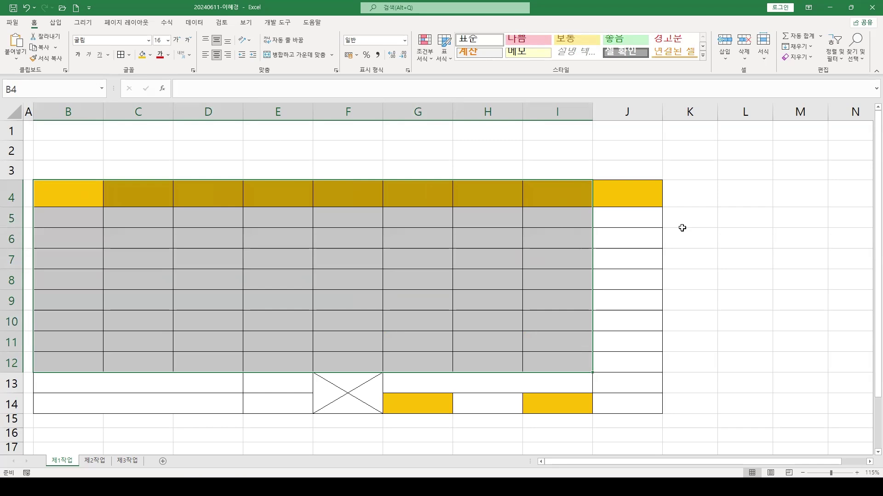
Enter header 관리코드 and codes SB-101, BC-124, DB-210, SM-312, PC-211, VB-132, SM-320, PB-303 in column B
type("관")
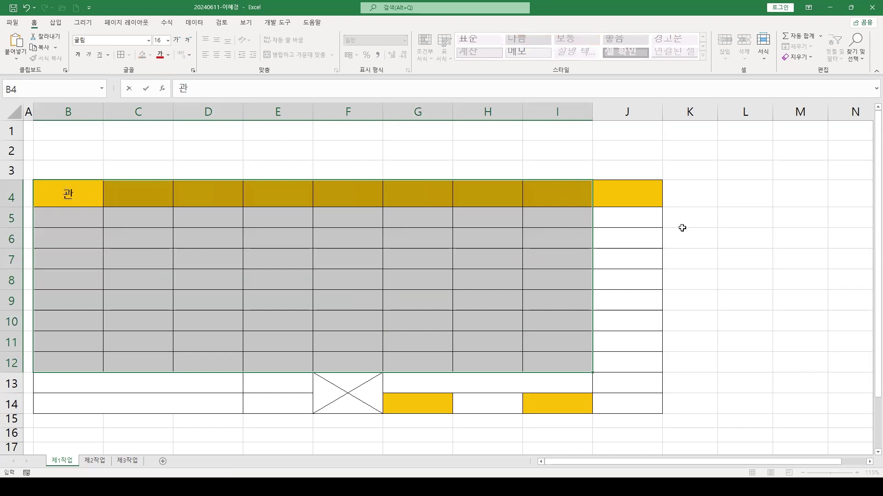
type("리코드")
key("Return")
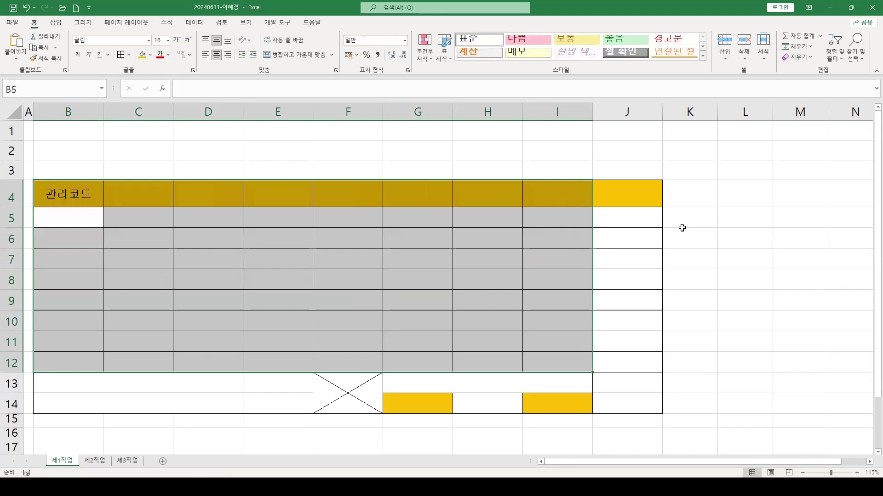
type("SB")
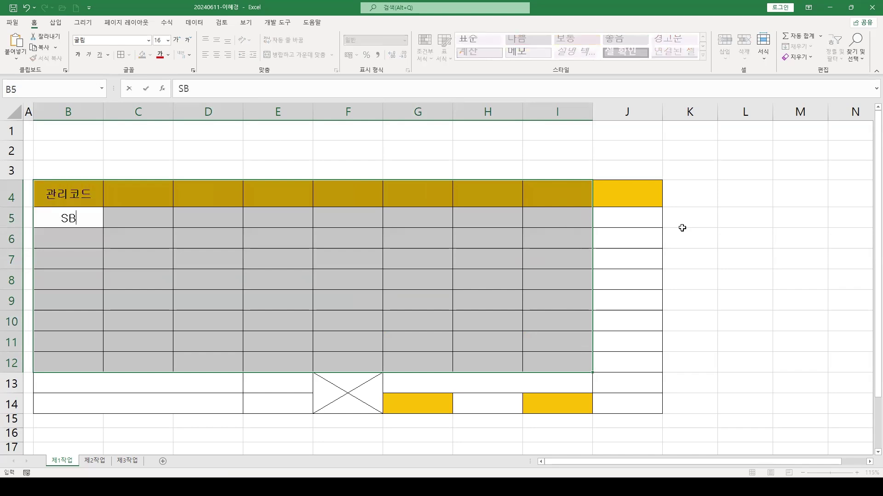
type("-101")
key("Return")
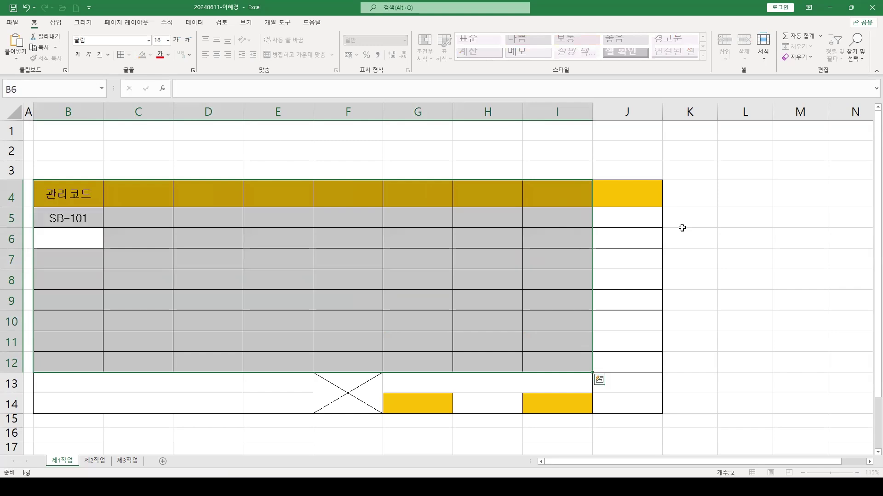
type("BC-124")
key("Return")
type("DB")
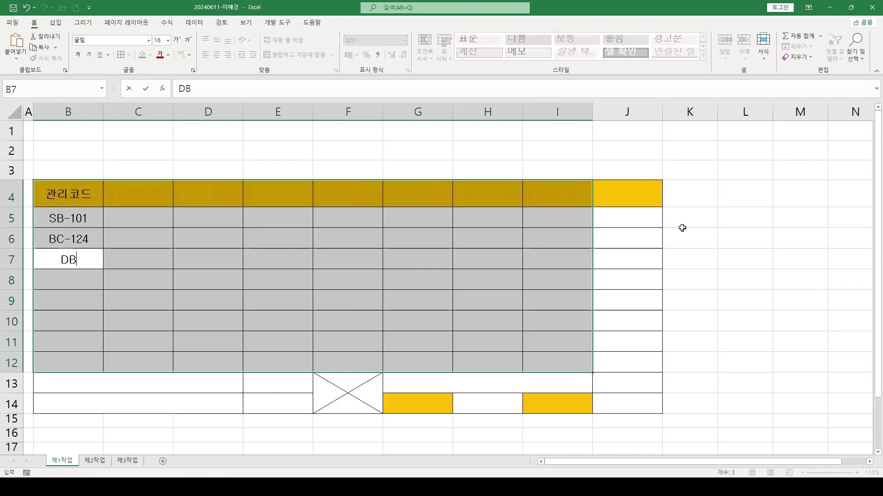
type("-210")
key("Return")
type("S")
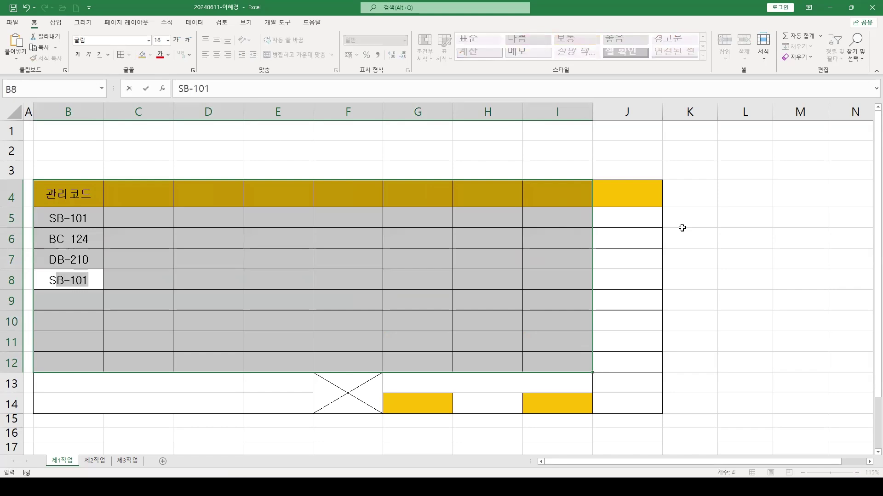
type("M-312")
key("Return")
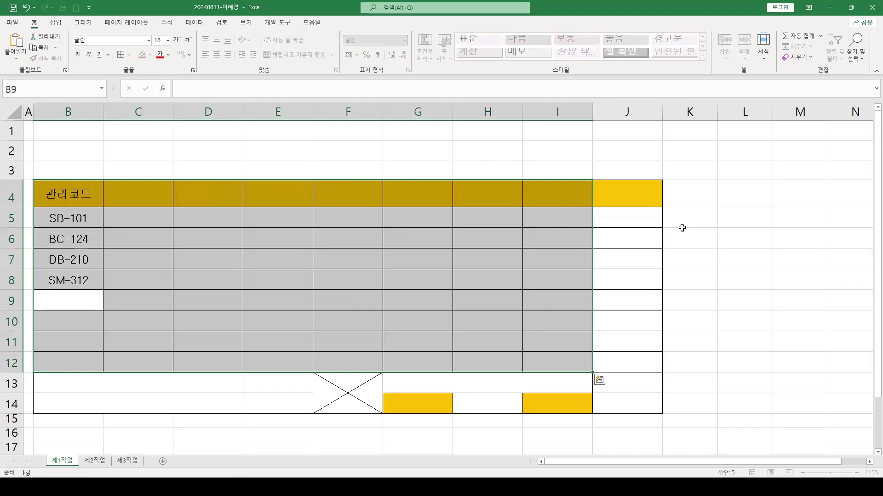
type("PC-211")
key("Return")
type("VB")
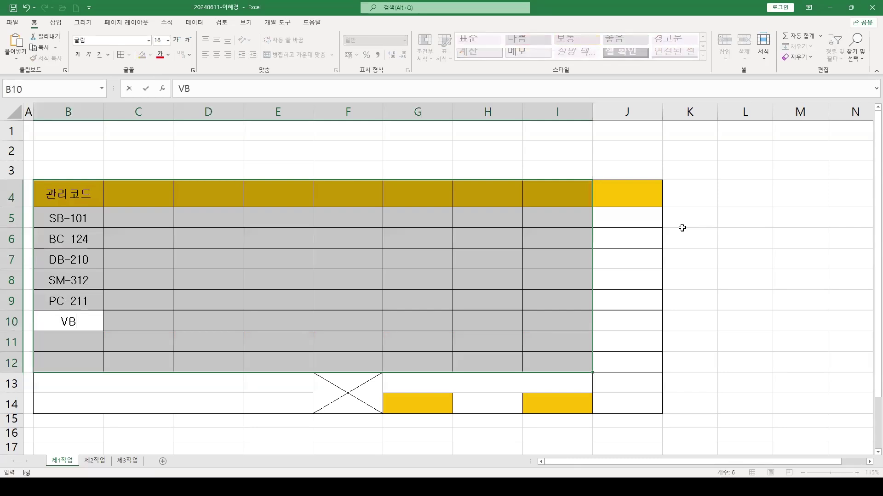
type("-132")
key("Return")
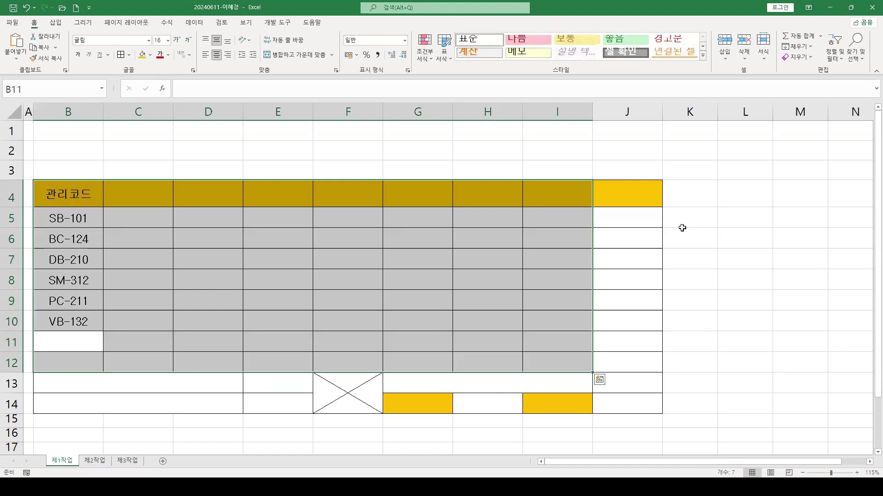
type("SM-320")
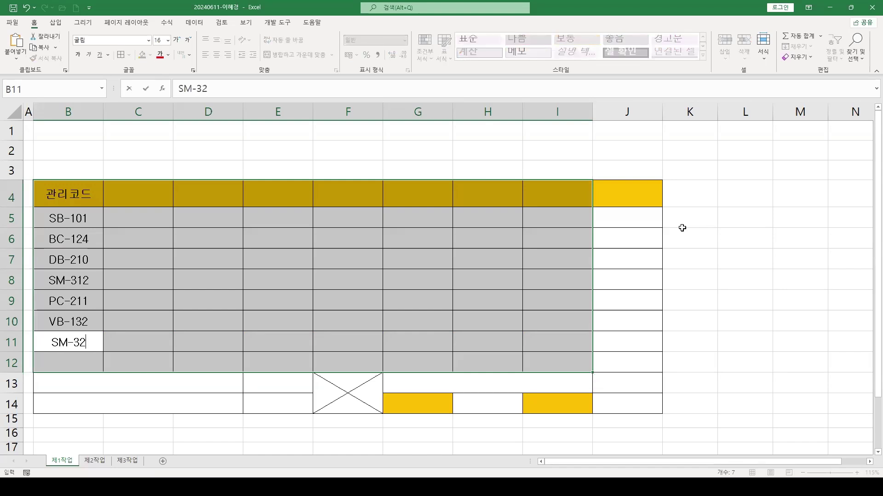
key("Return")
type("PB")
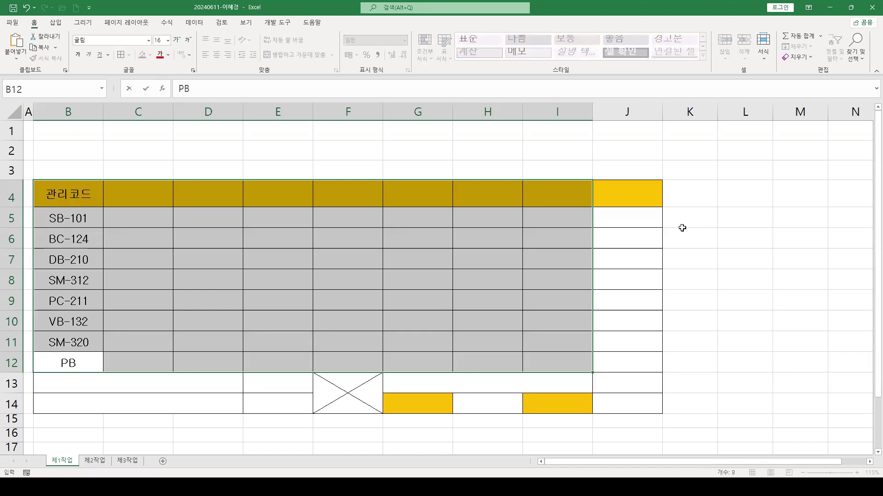
type("-303")
key("Return")
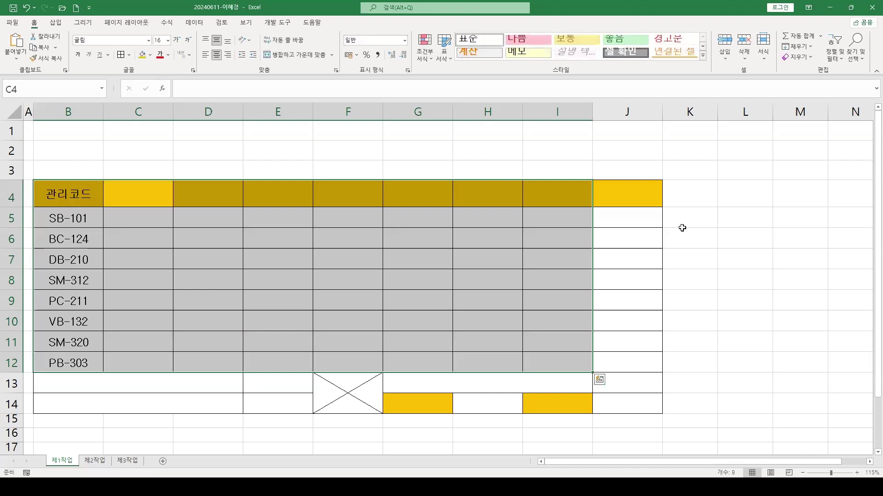
Add header 도서관명 with 풀이음, 문고, 작은 문학, 한마음, 책의 향기, 도서의 정원, 독서 공간, 미니 문학
type("도서관명")
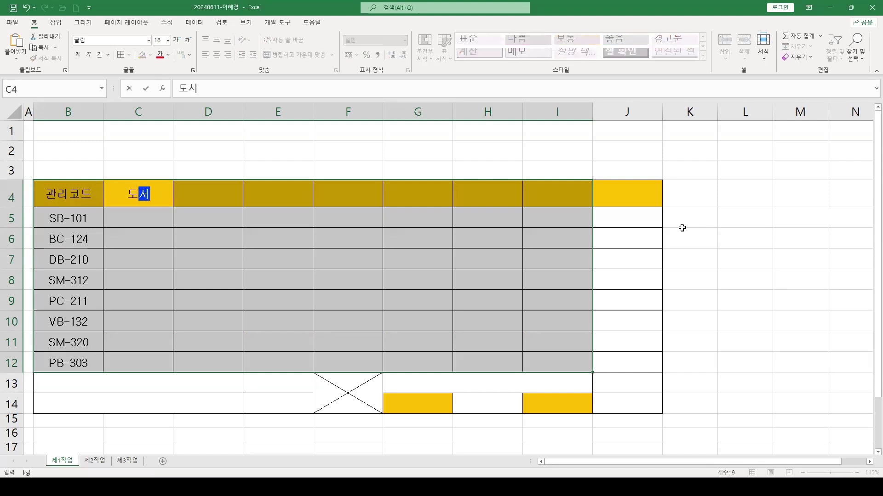
key("Return")
type("풀이음")
key("Return")
type("문고")
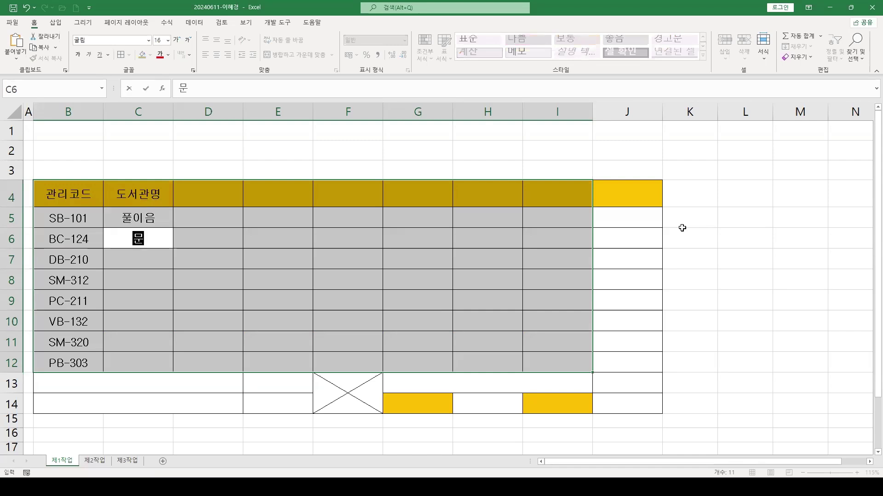
key("Return")
type("작은 문학")
key("Return")
type("한마음")
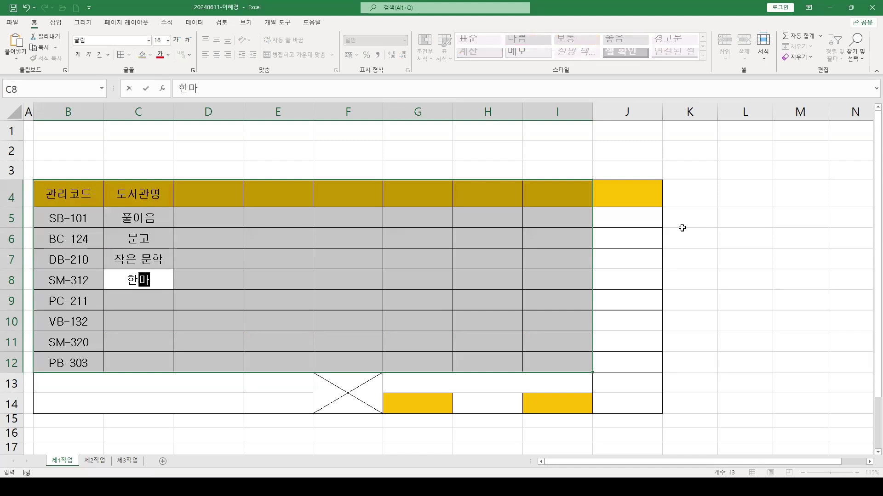
key("Return")
type("책으ㅐㅣ")
key("BackSpace")
key("BackSpace")
key("BackSpace")
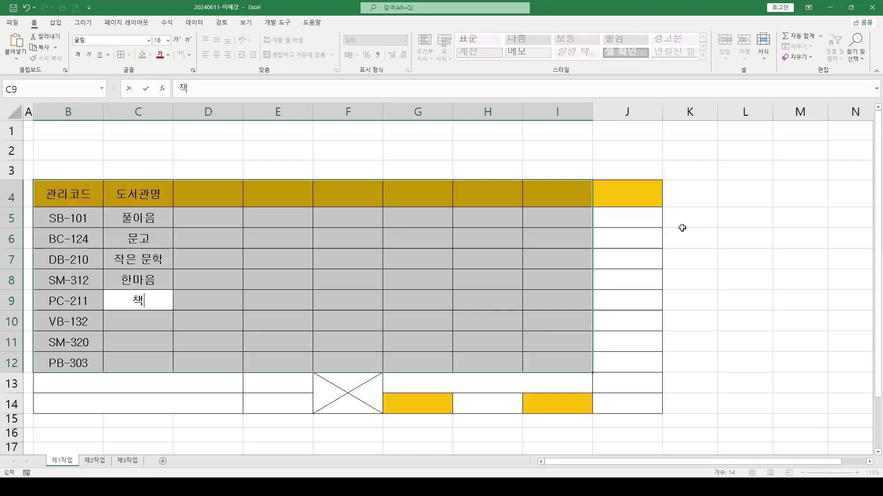
type("의 향기")
key("Return")
type("도서의 정원")
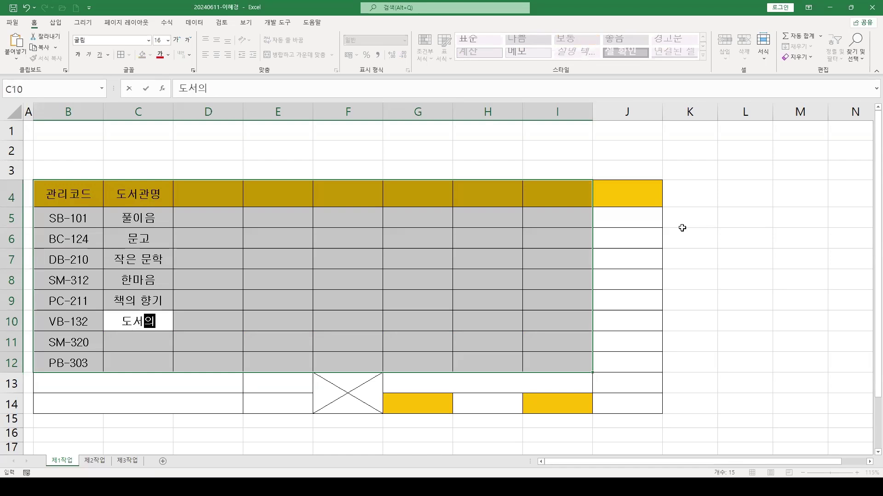
key("Return")
type("도서")
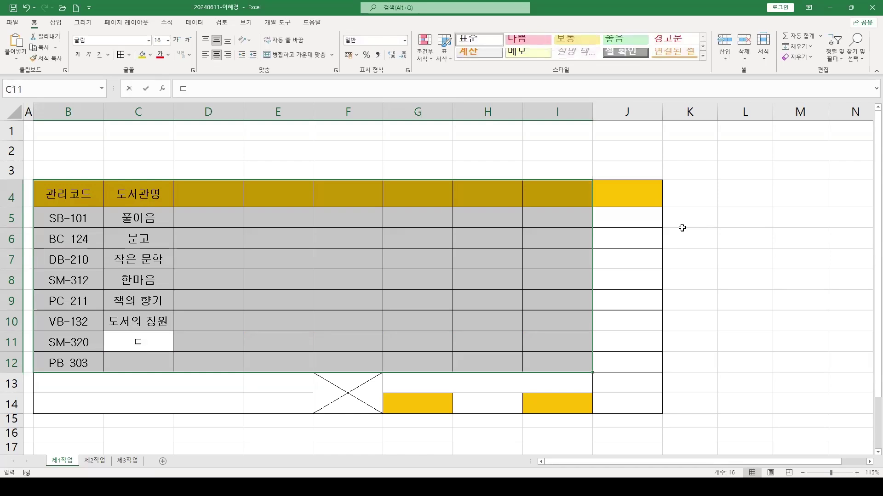
type("ㄱ서 공간")
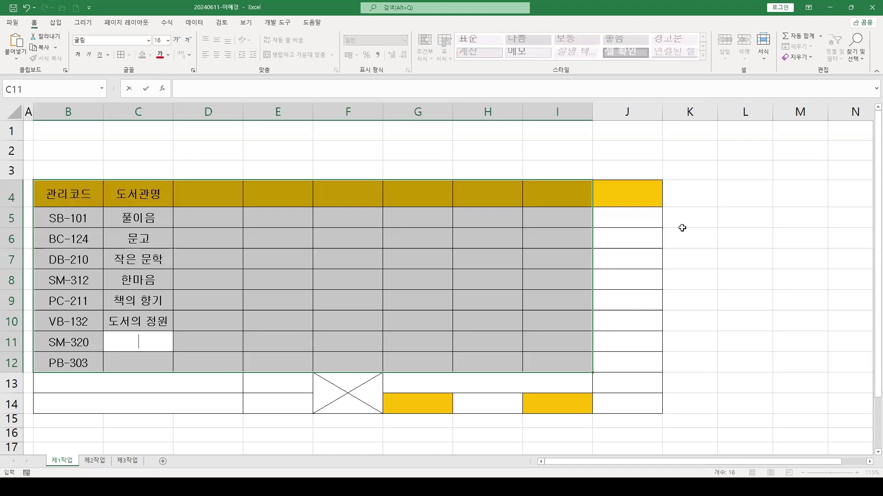
key("Return")
type("민ㅣ 문학")
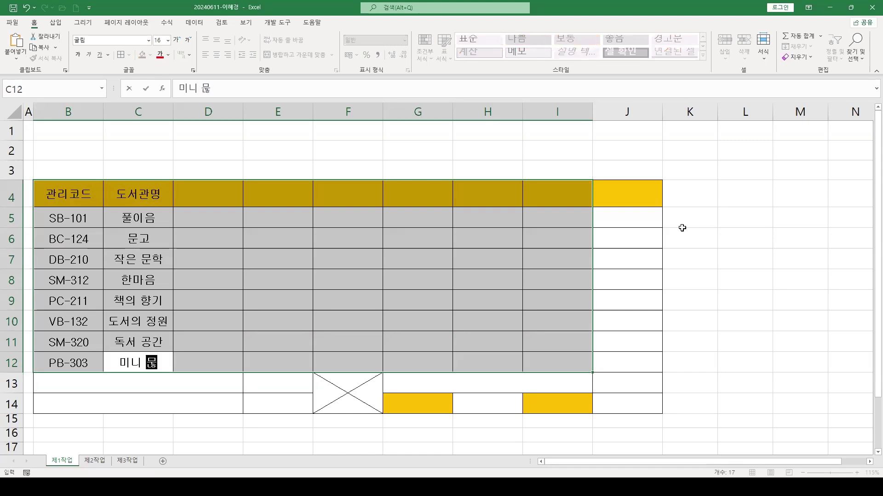
key("Return")
Enter the 관리자 header and the eight managers' names in D5:D12
type("관ㄹ힟ㅏ")
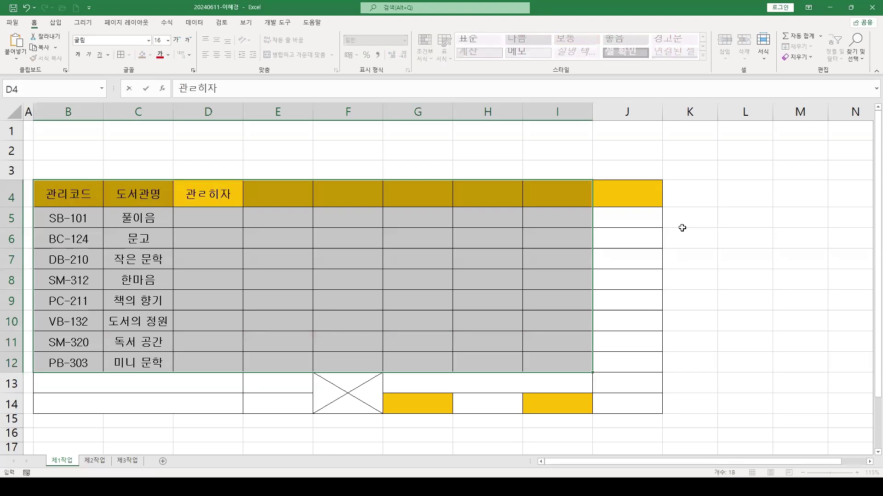
key("BackSpace")
key("BackSpace")
key("BackSpace")
key("BackSpace")
type("리자")
key("Return")
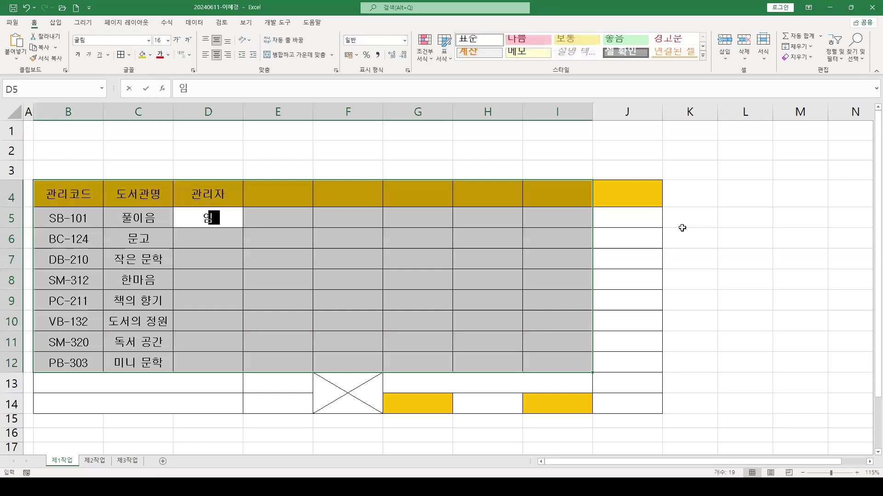
key("Return")
key("Return")
key("Return")
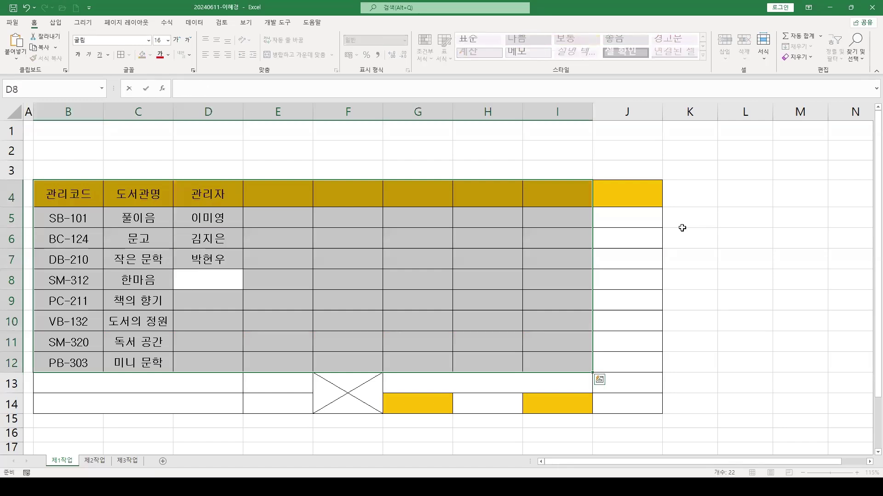
key("Return")
key("Return")
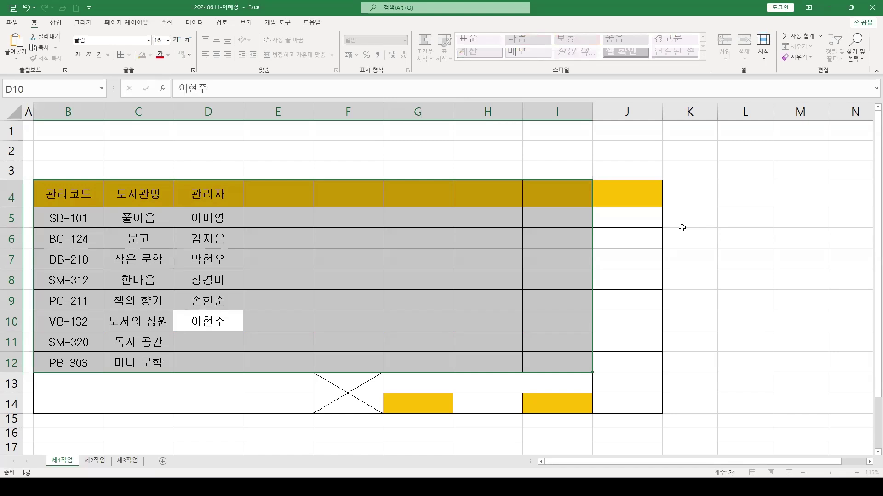
key("Return")
key("Return")
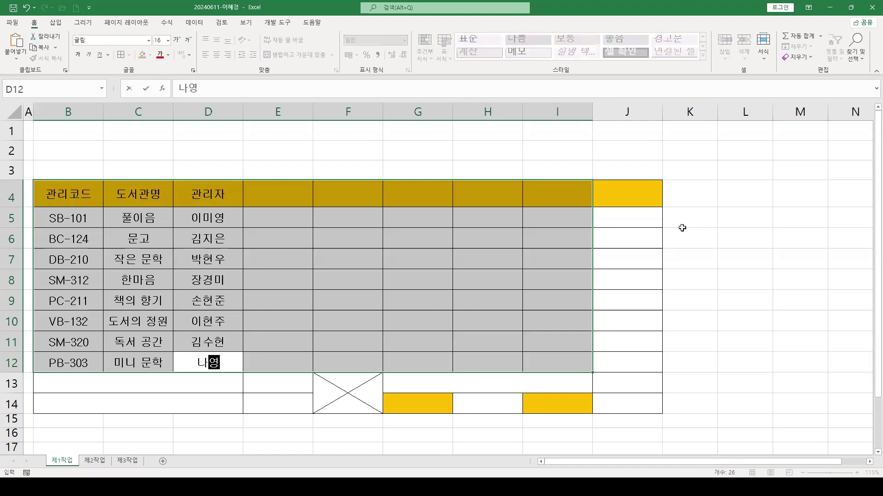
key("Return")
Add header 주요 활동 with activities 책 읽기, 체험 활동, 책 읽기, 영상 상영, 체험 활동, 책 읽기, 영상 상영, 책 읽기
type("주요 활동")
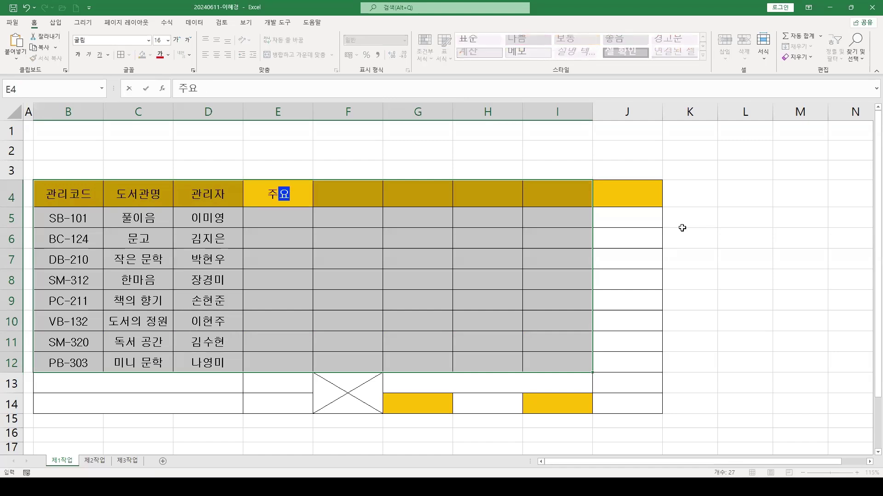
key("Return")
type("책 ㅇ")
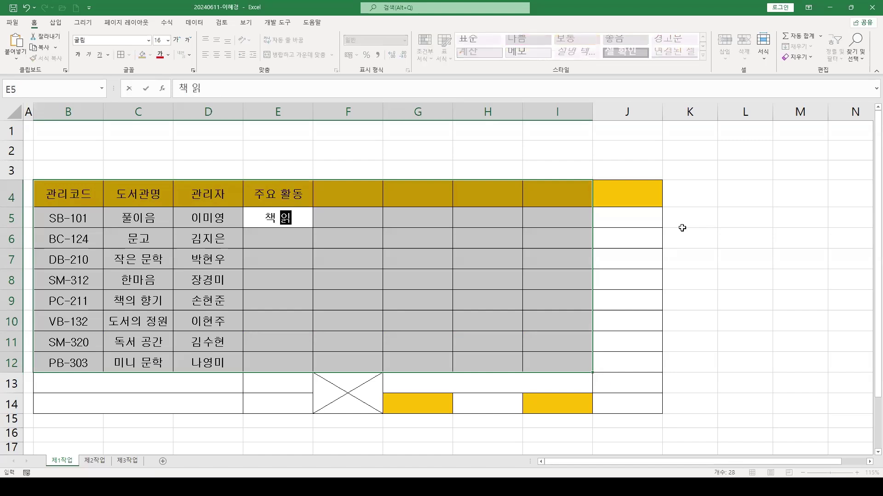
type("기")
key("Return")
type("체험 활동")
key("Return")
type("채")
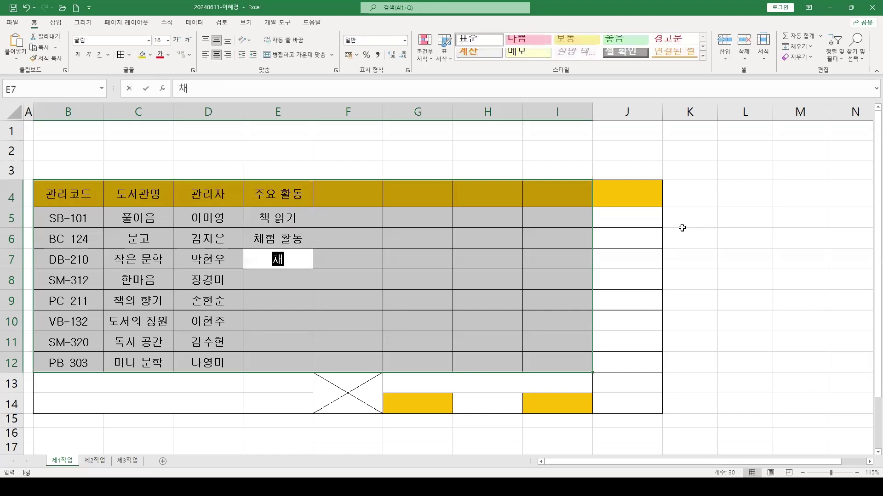
type("ㄱ")
key("Return")
type("영상 상영")
key("Return")
type("체험 활동")
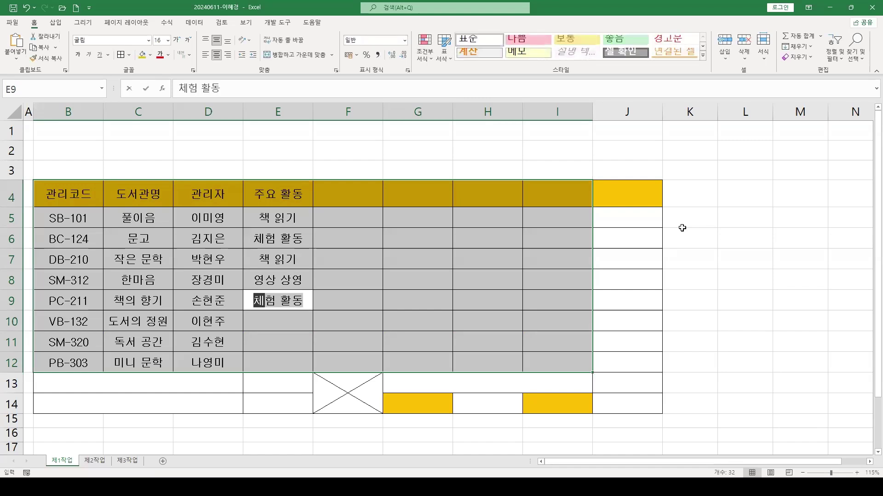
key("Return")
type("채ㄱ")
key("Return")
type("영")
key("Return")
type("채")
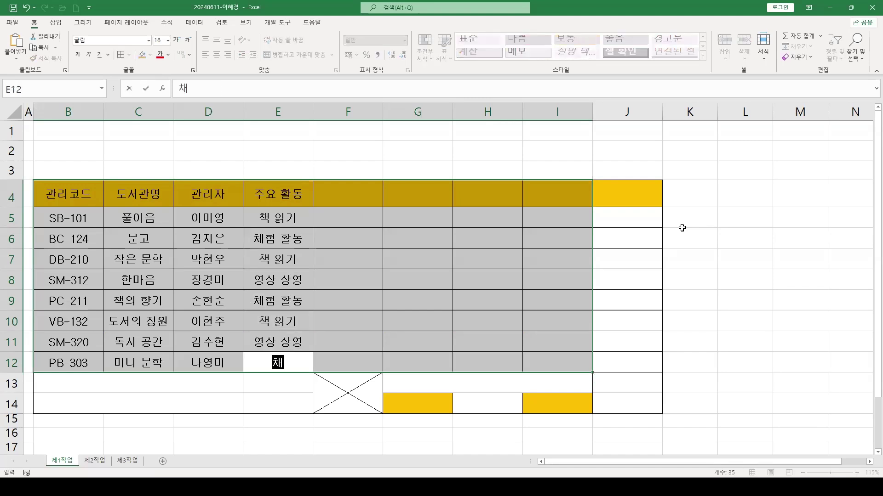
type("ㄱ")
key("Return")
Enter the two-line F4 header '도서 보유량 (단위:권)'
type("도서 보유")
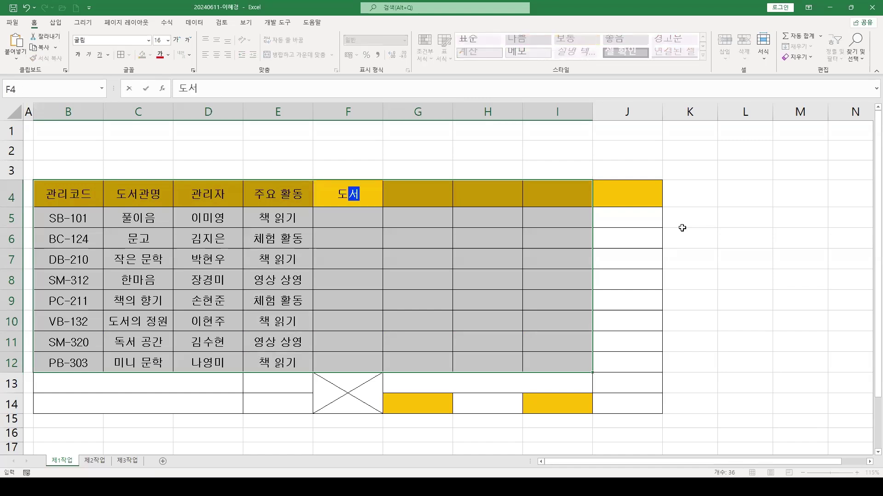
key("BackSpace")
key("BackSpace")
type("보유량")
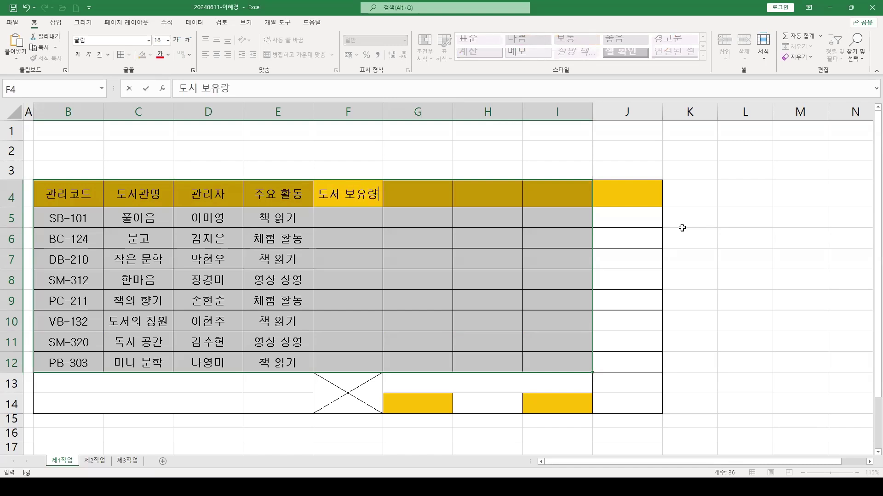
key("alt+Return")
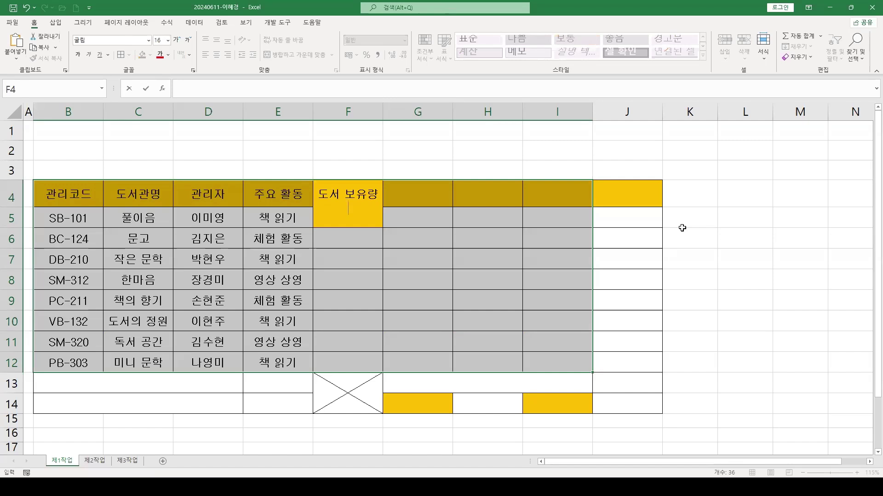
type("(단위:권)")
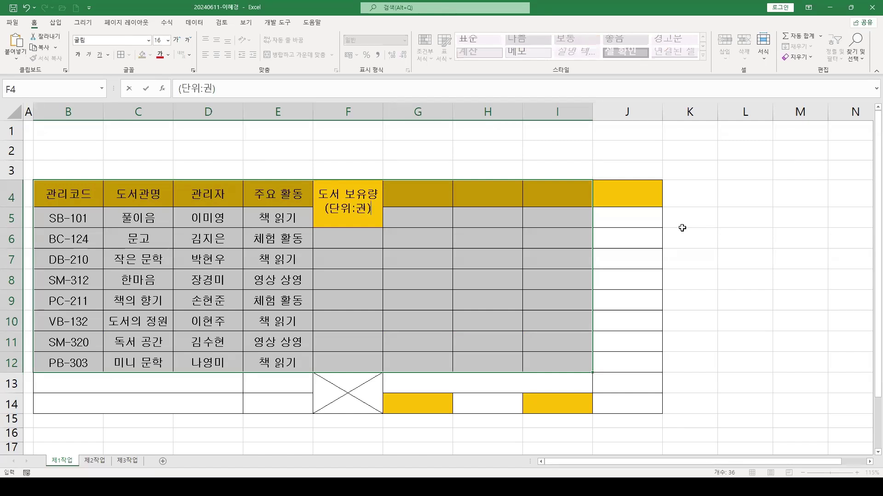
key("Return")
Enter holdings 5500, 1800, 4800, 2855, 2600, 4500, 2850, 5200 in F5:F12
type("5500")
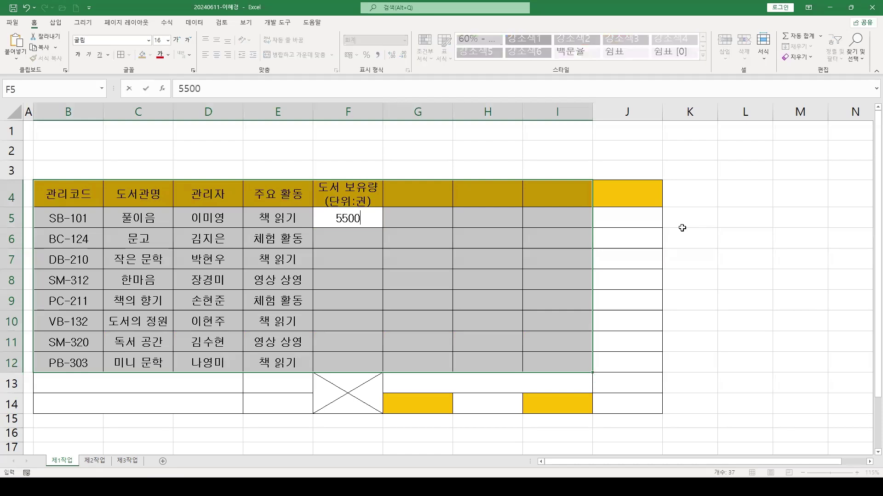
key("Return")
type("1800")
key("Return")
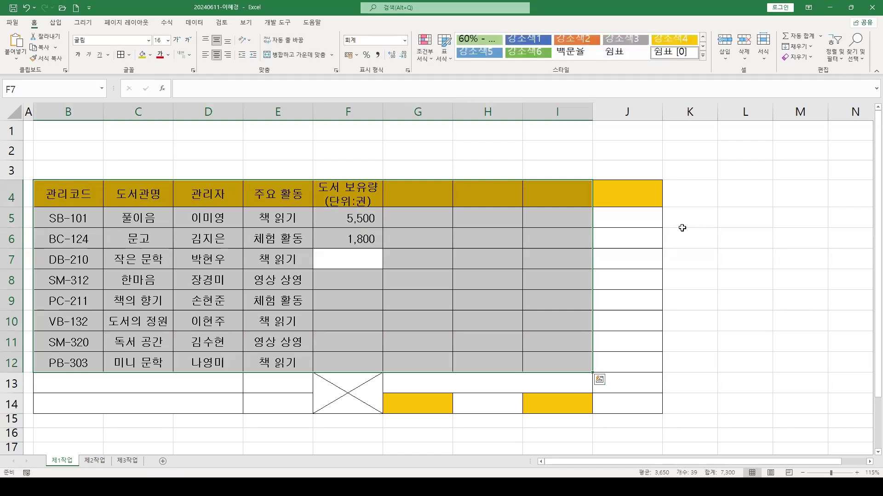
type("4,800")
key("Return")
type("2855")
key("Return")
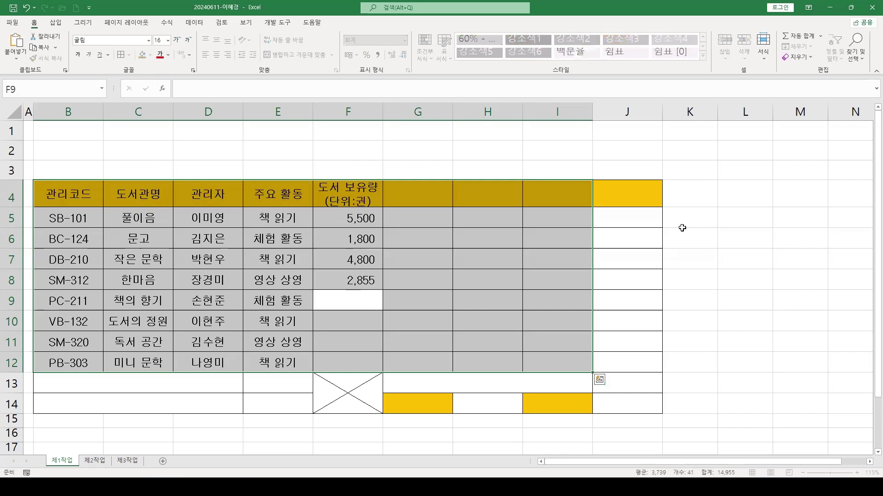
type("2,600")
key("Return")
type("4500")
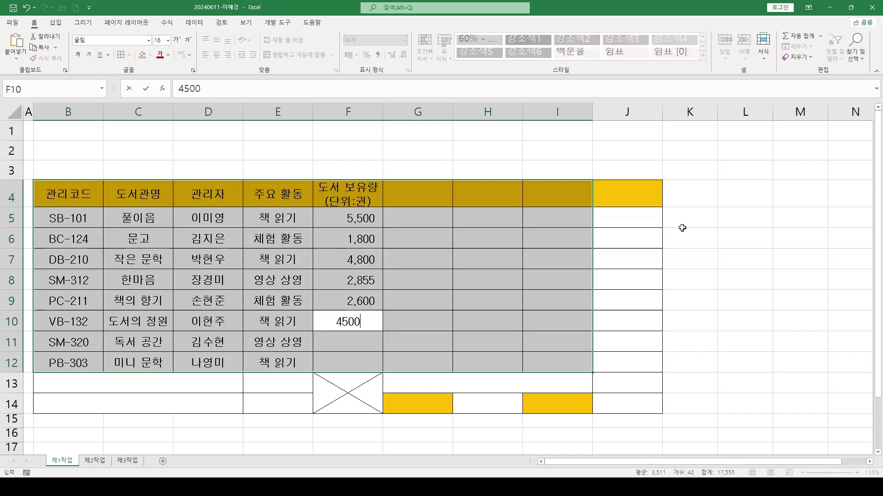
key("Return")
type("2,850")
key("Return")
type("5200")
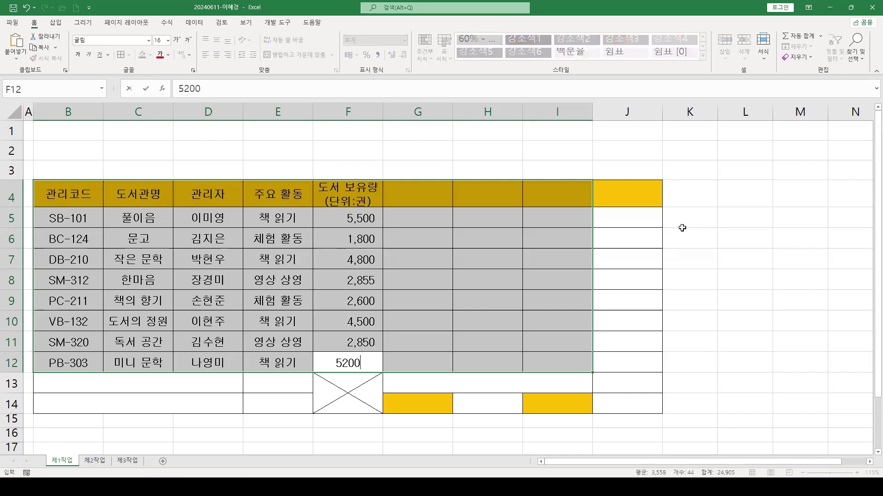
key("Return")
Enter the two-line G4 header 대출 도서량 (단위:권) with loans 550, 158, 450, 124, 180, 458, 285, 650
type("대출 도서량")
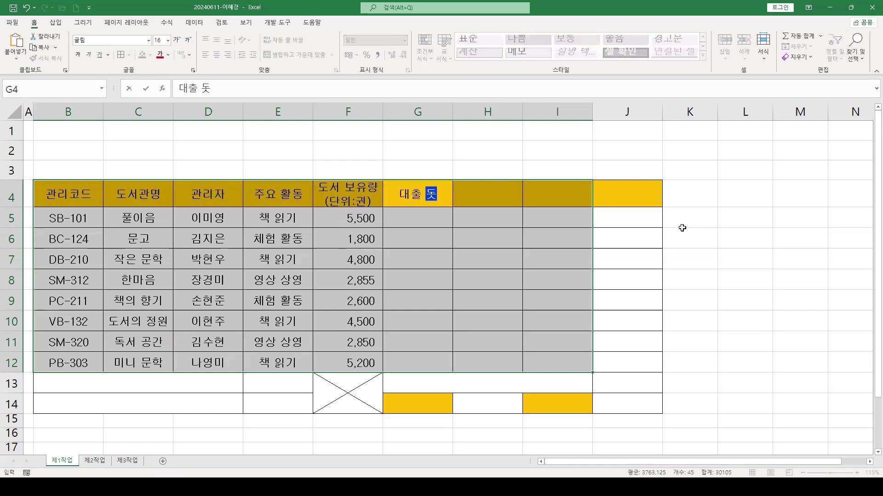
key("alt+Return")
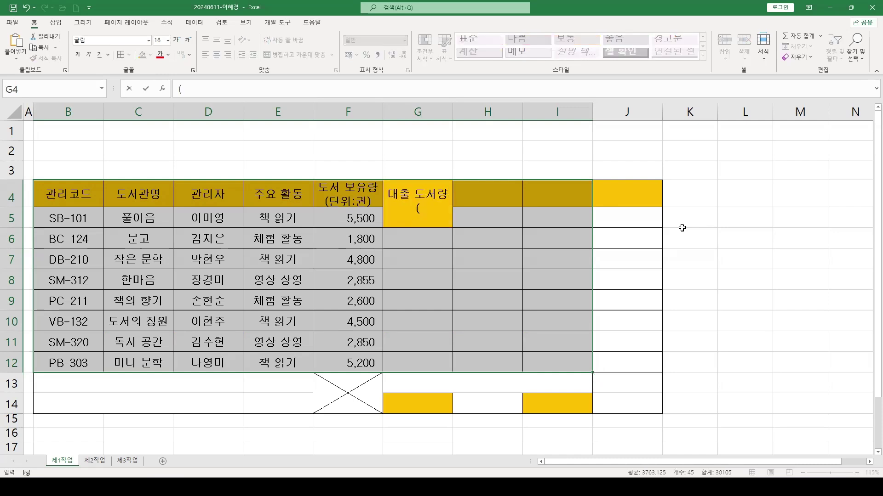
type("(단위:ㄱ권)")
key("Return")
type("550")
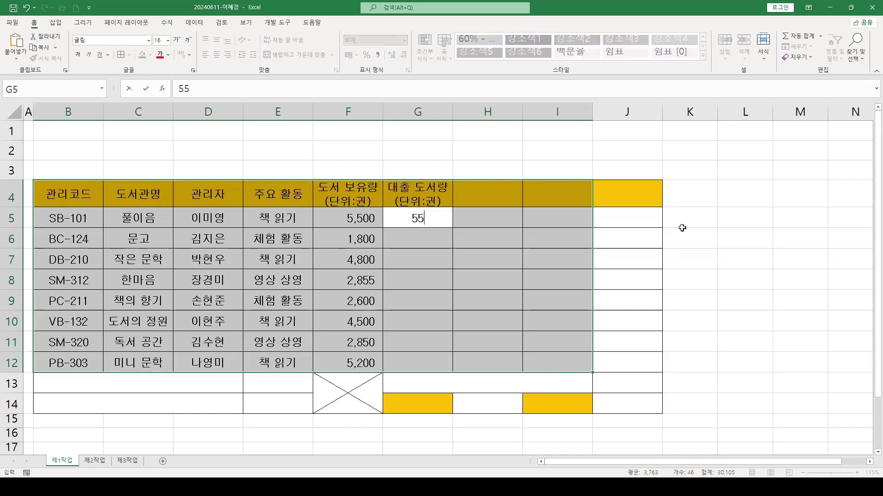
key("Return")
type("1589")
key("BackSpace")
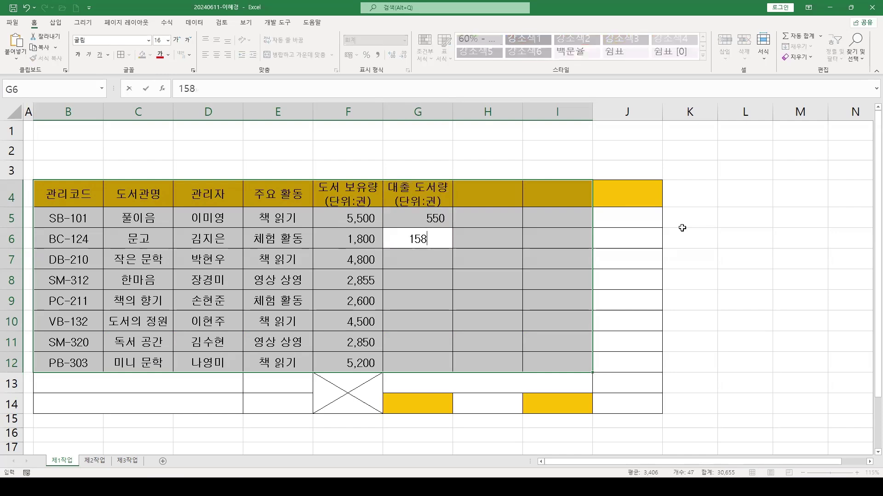
key("Return")
type("450")
key("Return")
type("124")
key("Return")
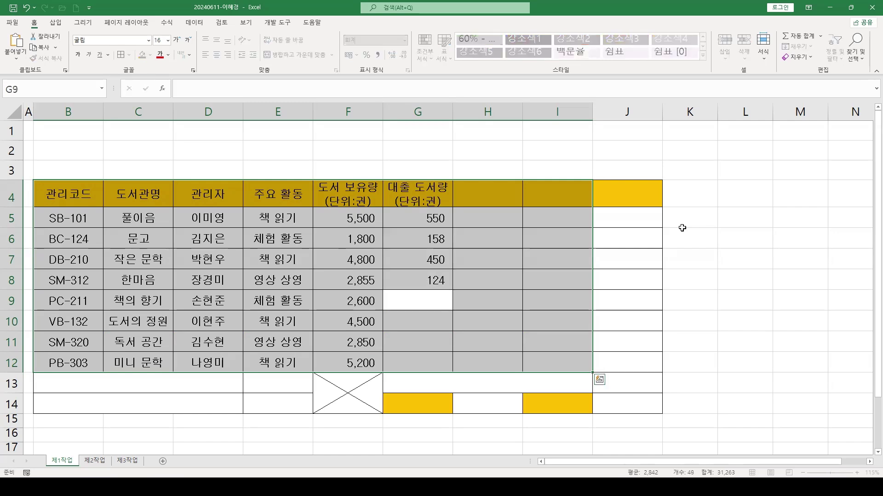
type("180")
key("Return")
type("458")
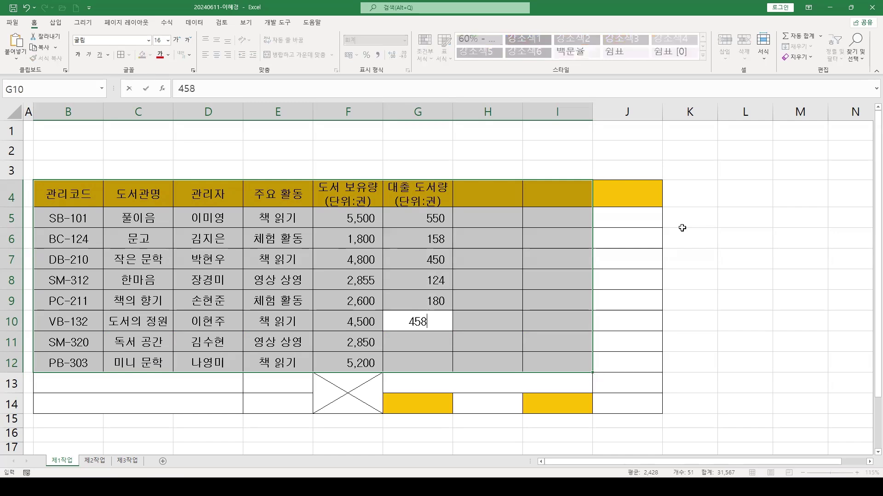
key("Return")
type("285")
key("Return")
type("650")
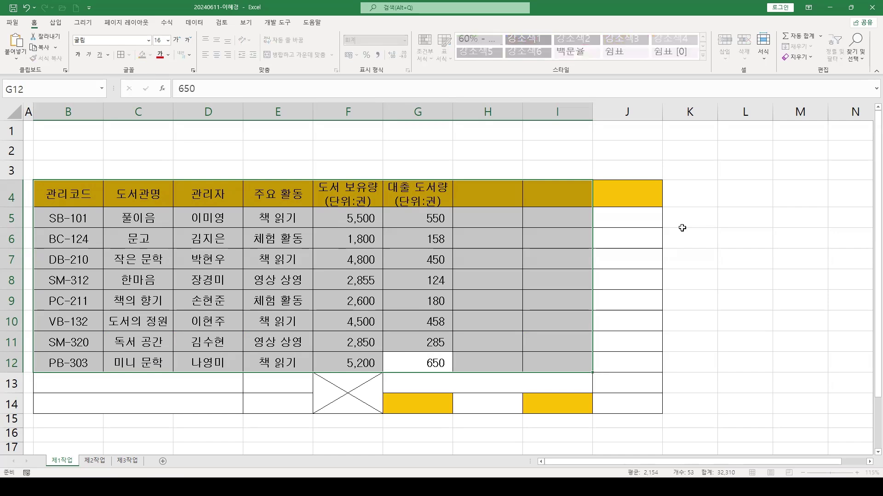
key("Return")
Enter the H4 header 이용자 수 with users 3,412, 1,300, 2,850, 1,200, 1,850, 1,243, 1,450, 3,654
type("이요용자 수")
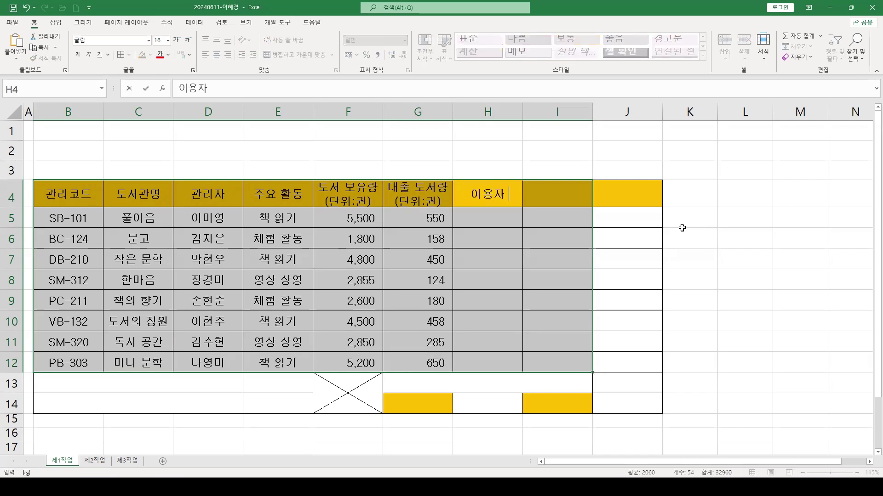
key("Return")
type("3,412")
key("Return")
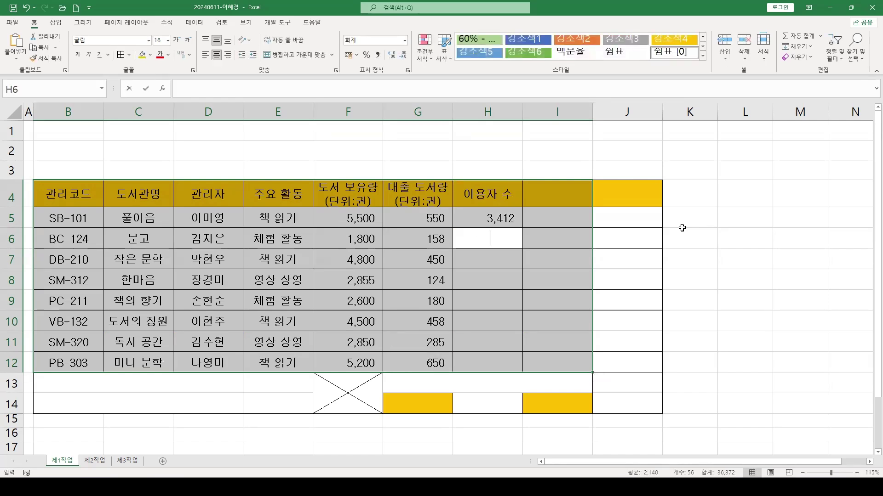
type("1300")
key("Return")
type("2850")
key("Return")
type("1200")
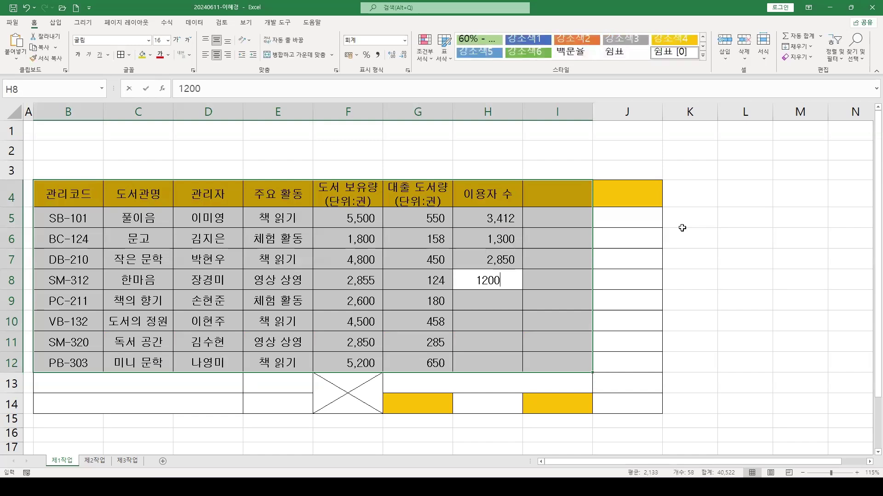
key("Return")
type("1850")
key("Return")
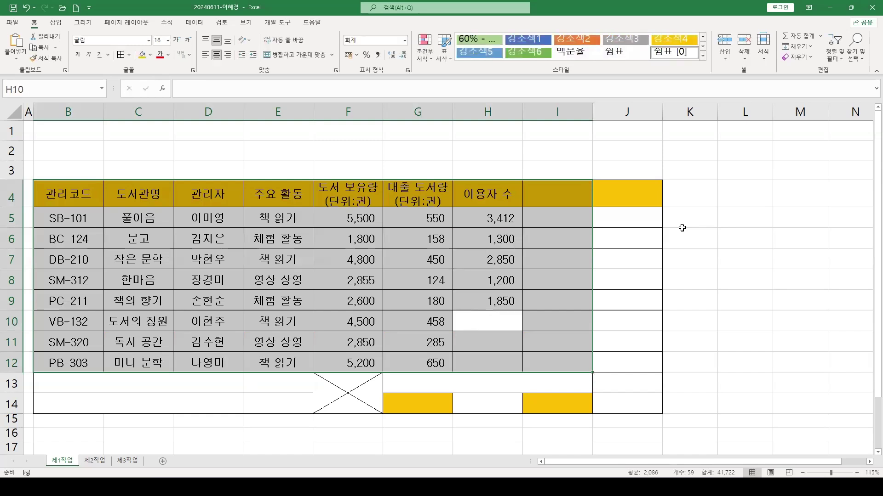
type("1243")
key("Return")
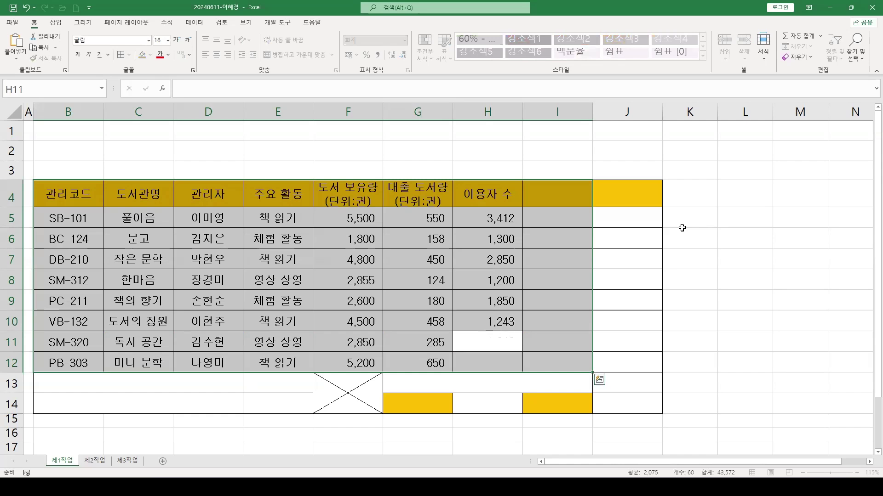
type("1450")
key("Return")
type("3,654")
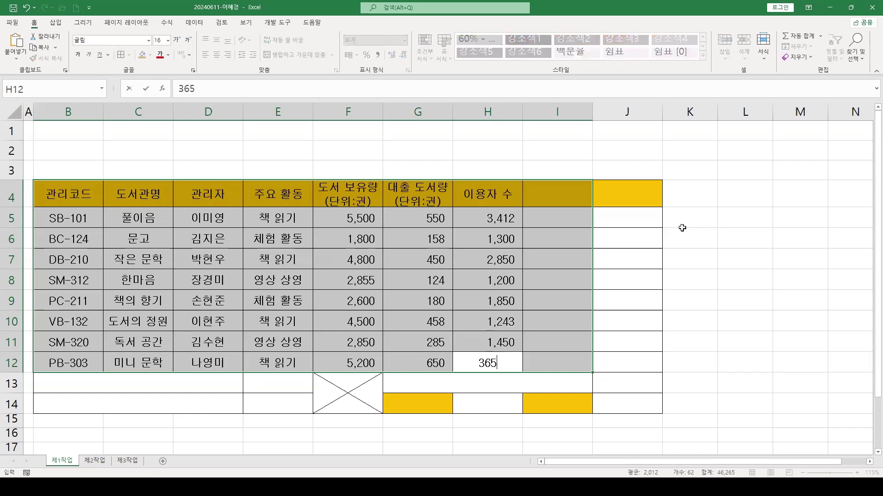
key("Return")
Type 개관일 in I4, 순위 in J4, and the B13 label 도서 보유량(단위:권) 평균 이상 도서관 수
type("개관일")
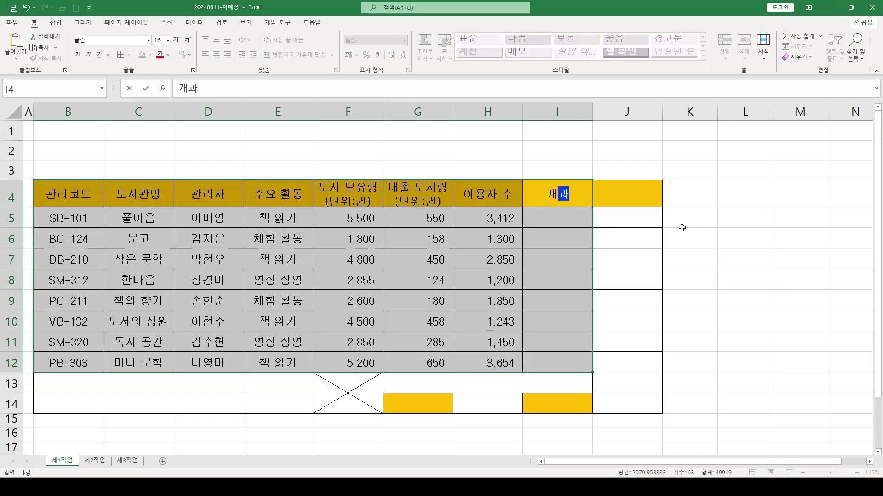
left_click(630, 193)
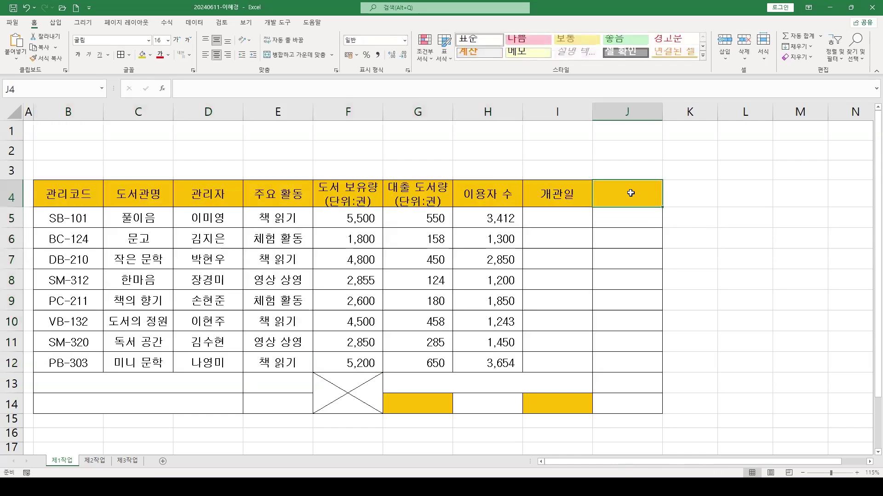
type("순위")
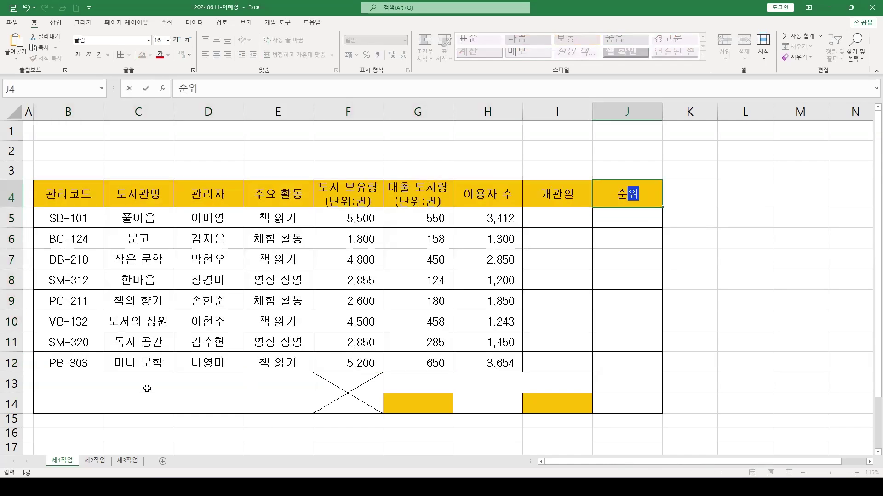
left_click(160, 384)
type("도서 보")
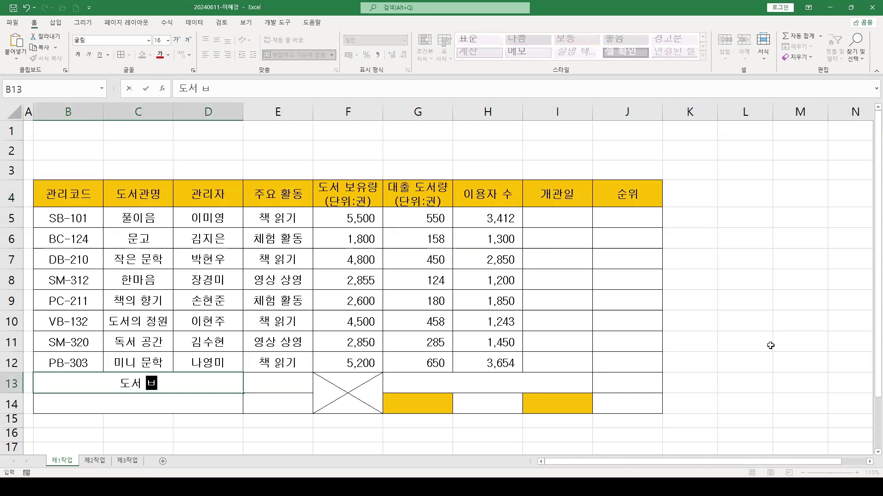
type("유량(단")
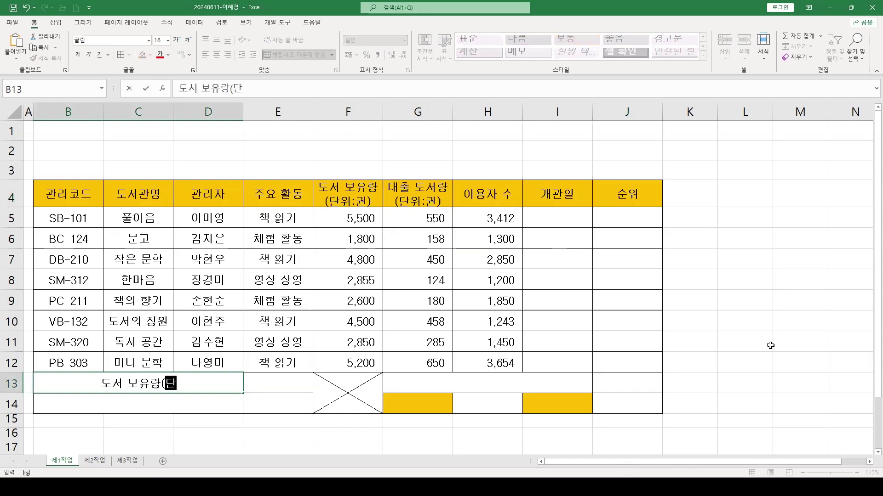
type("위:구) 평균 이상 돗")
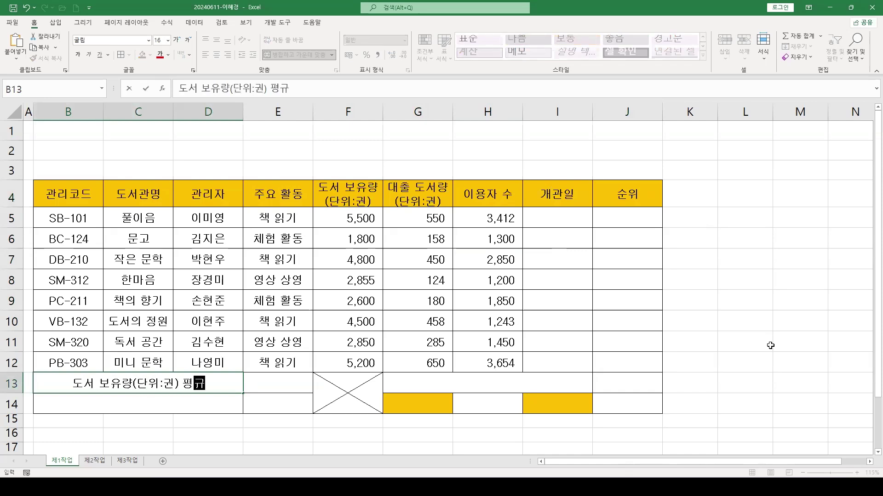
type("서관 수")
key("Return")
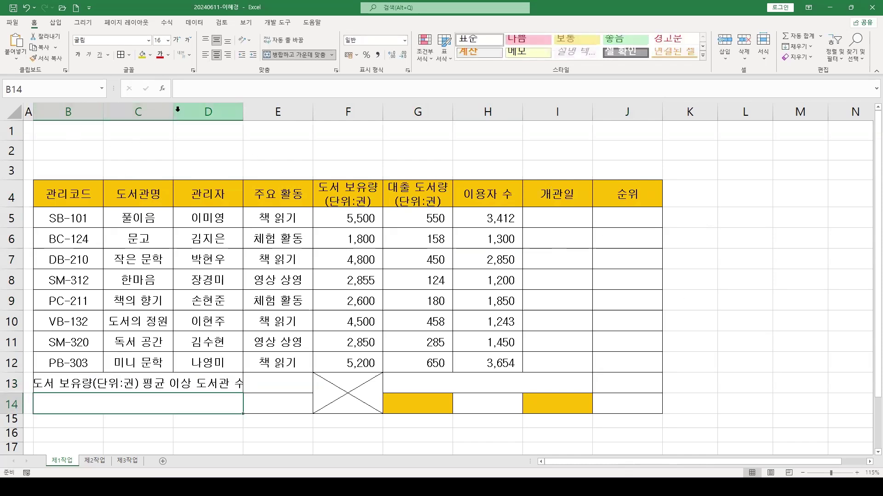
Widen column C and label B14 책 읽기 대출 도서량(단위:권) 평균
left_click_drag(173, 112, 188, 112)
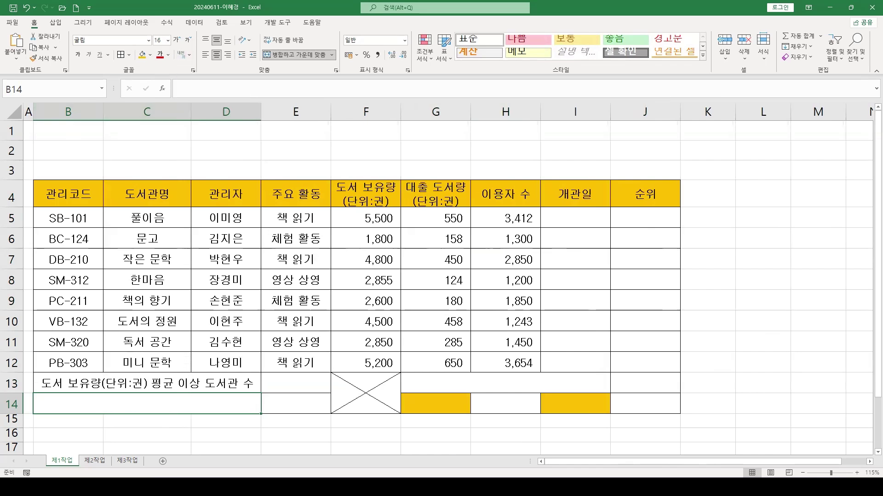
type("책 읽기")
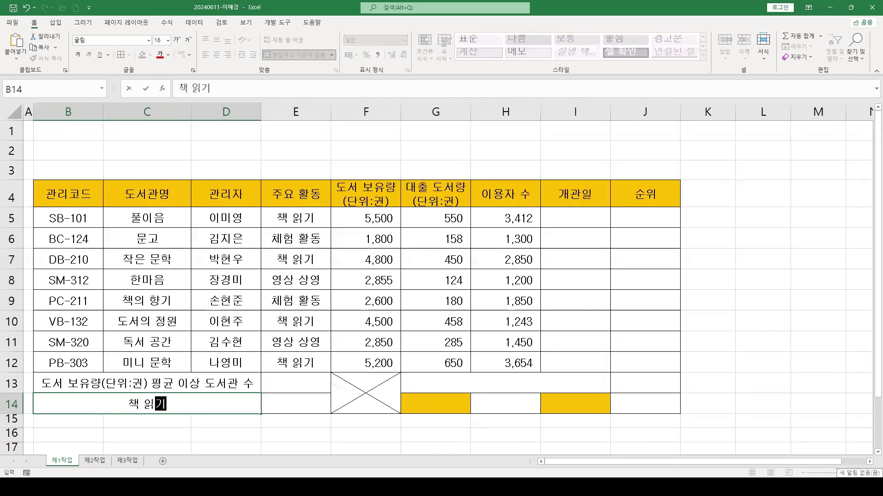
type(" 대출 도서랴")
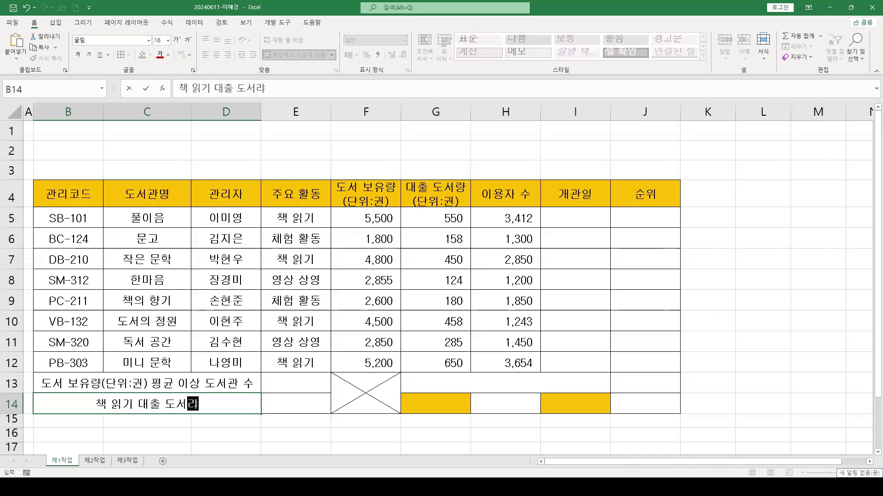
type("ㅇ(단위:궈")
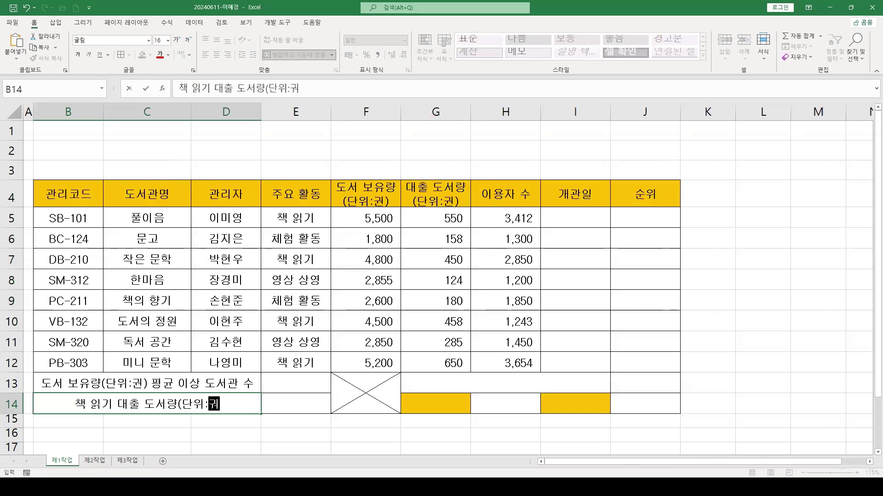
type("ㄴ) 평균")
key("Return")
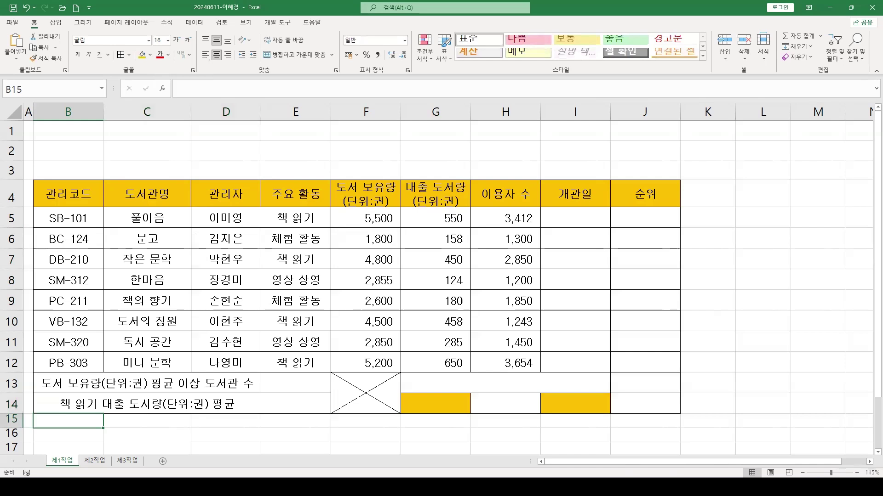
Label merged cell G13 체험 활동 이용자 수 합계
left_click(439, 391)
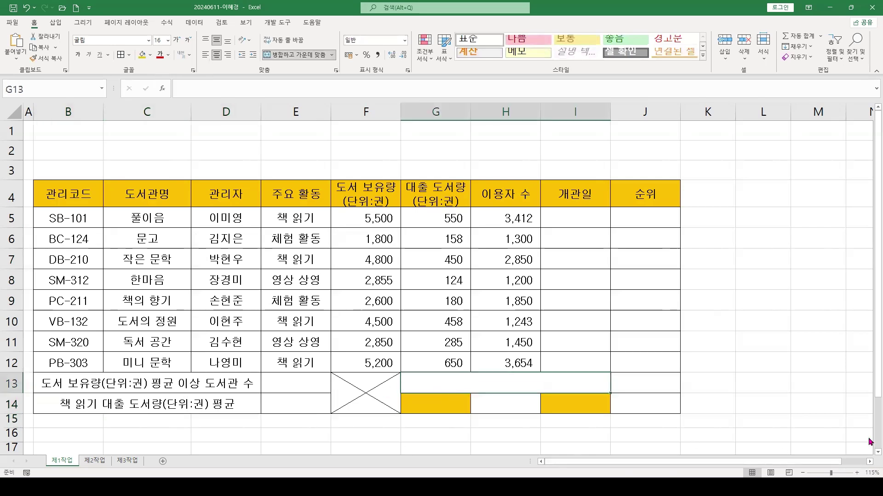
type("체험 활동 이요자")
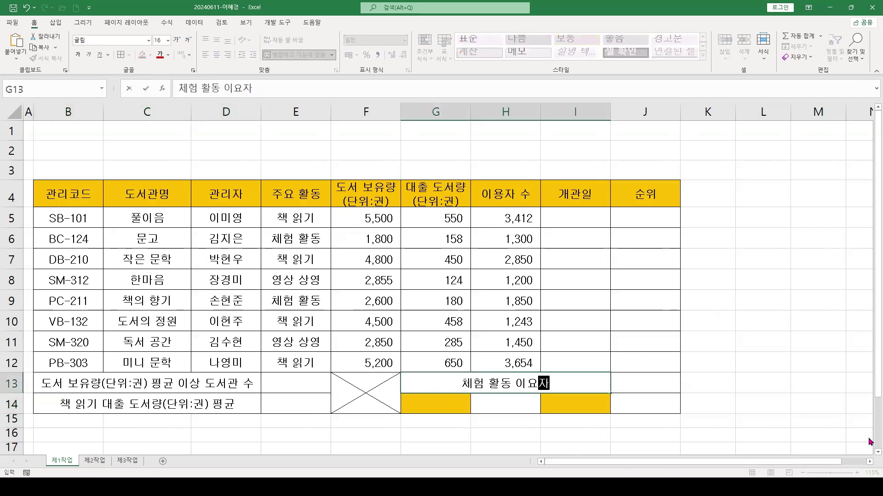
type(" 수 합")
key("BackSpace")
key("BackSpace")
key("BackSpace")
key("BackSpace")
key("BackSpace")
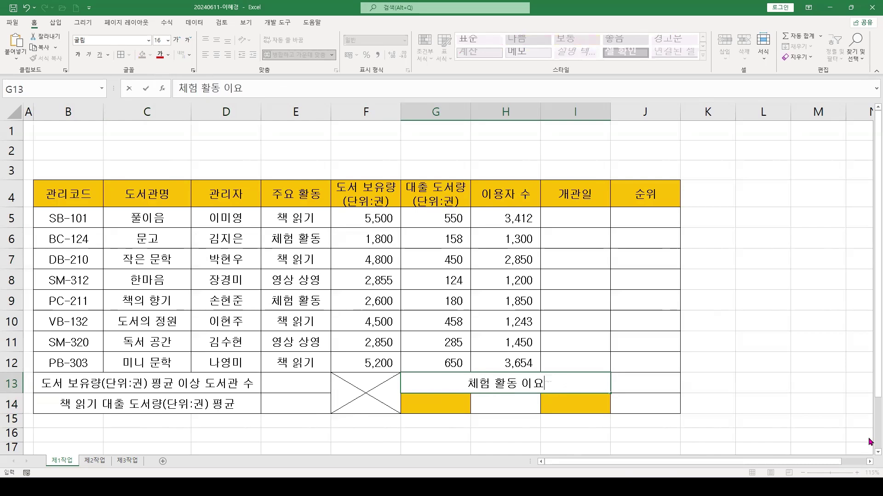
key("BackSpace")
type("용자 수 합계")
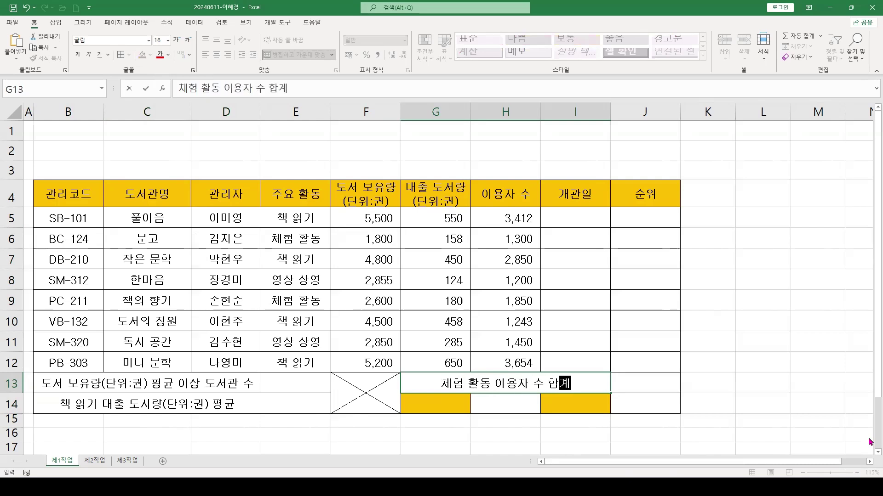
key("Return")
Label G14 도서관명 and I14 이용자 수, then make row 4 taller
type("도서관며")
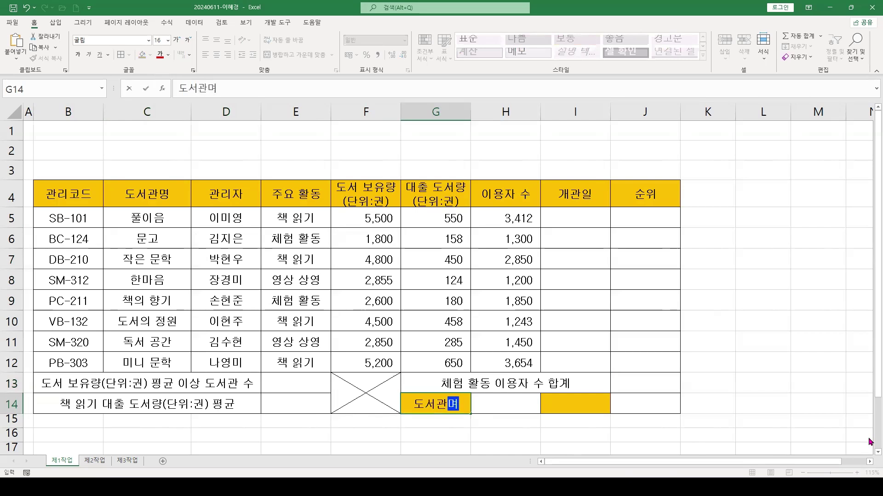
type("ㅇ")
key("Tab")
key("Tab")
type("이용자 수")
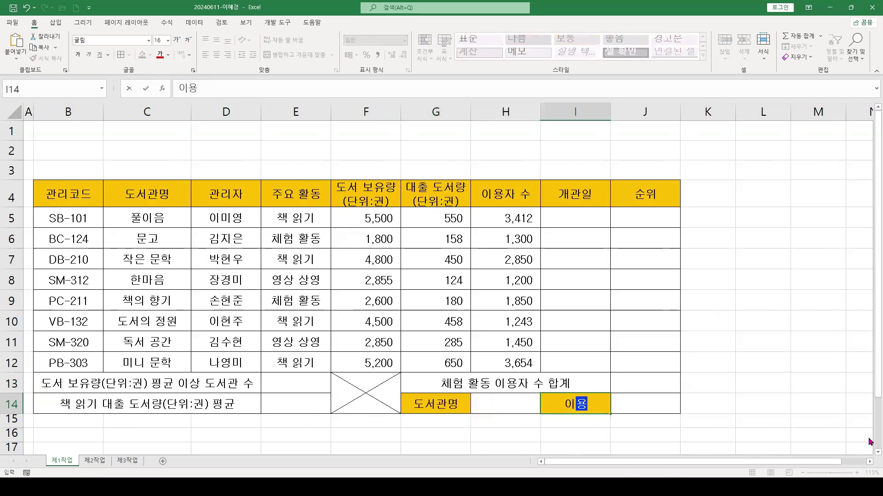
key("Return")
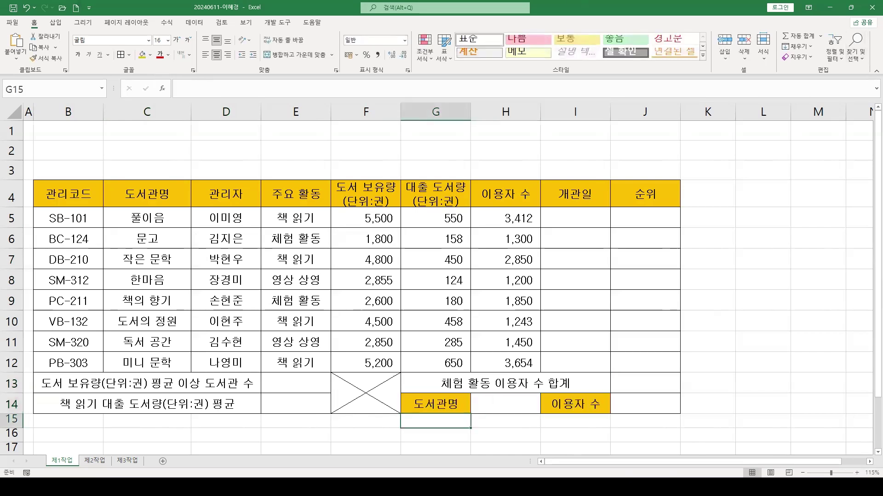
left_click_drag(22, 207, 21, 221)
left_click(802, 472)
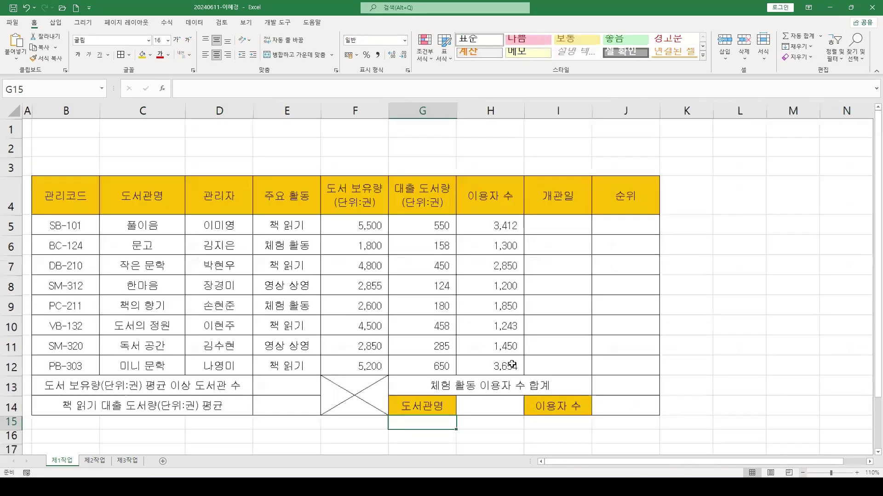
left_click(318, 299)
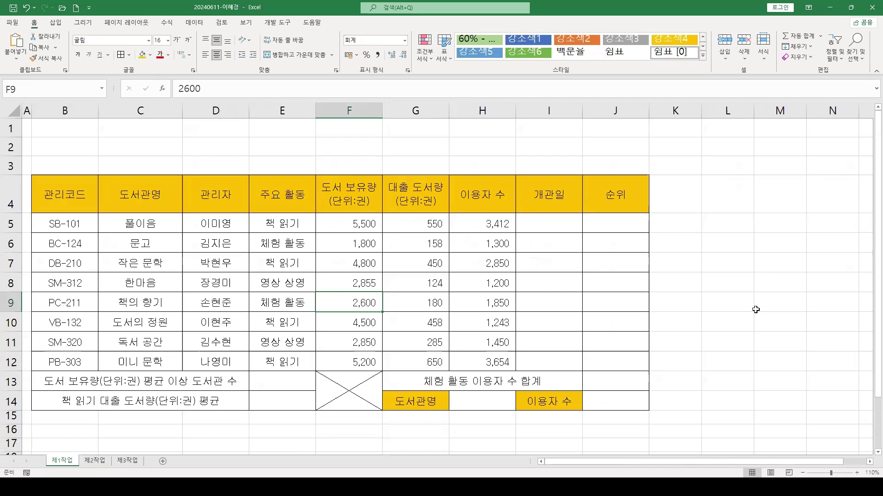
left_click(856, 473)
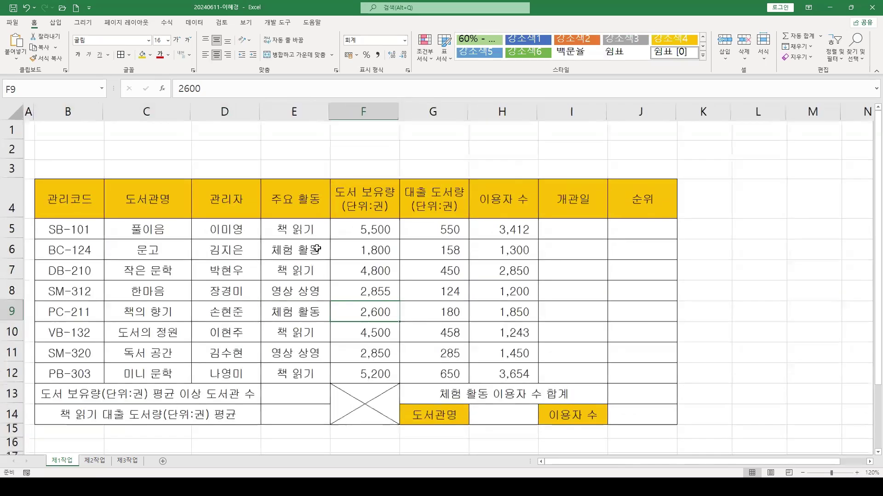
left_click(856, 473)
left_click(299, 212)
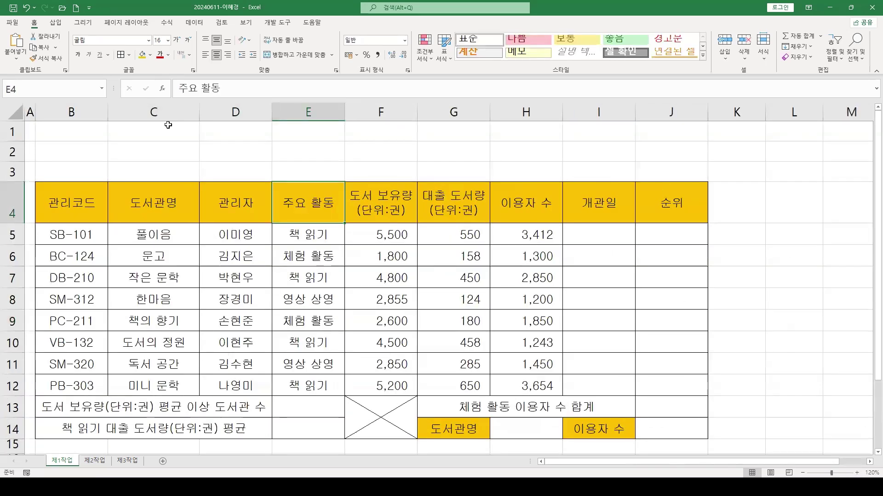
left_click(184, 203)
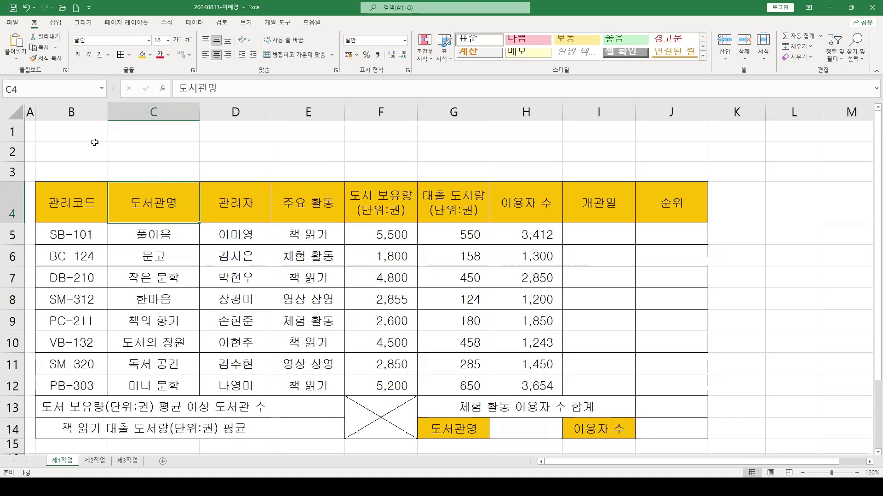
left_click(78, 54)
left_click(141, 256)
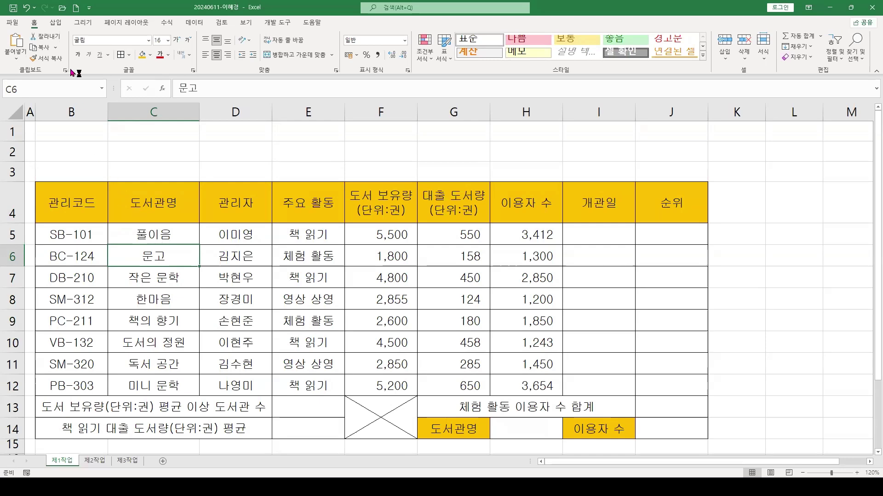
Insert a Badge (배지) shape spanning A1 to about F3 above the table
left_click(56, 23)
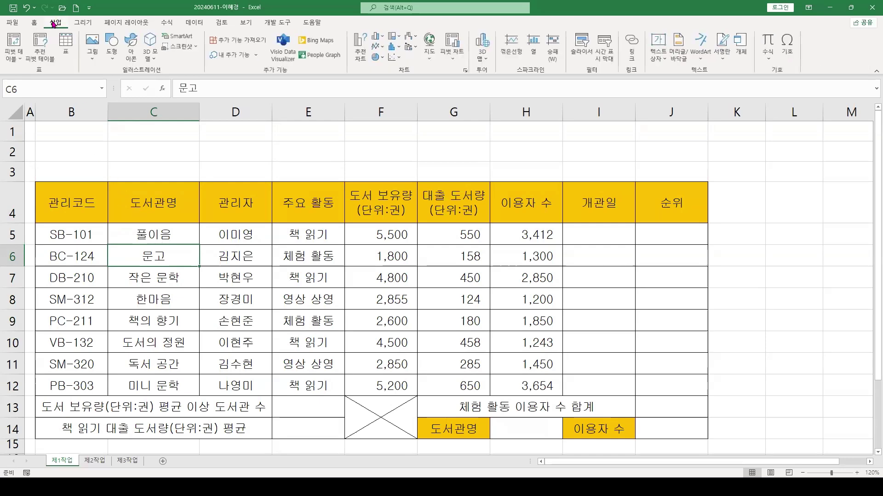
left_click(113, 42)
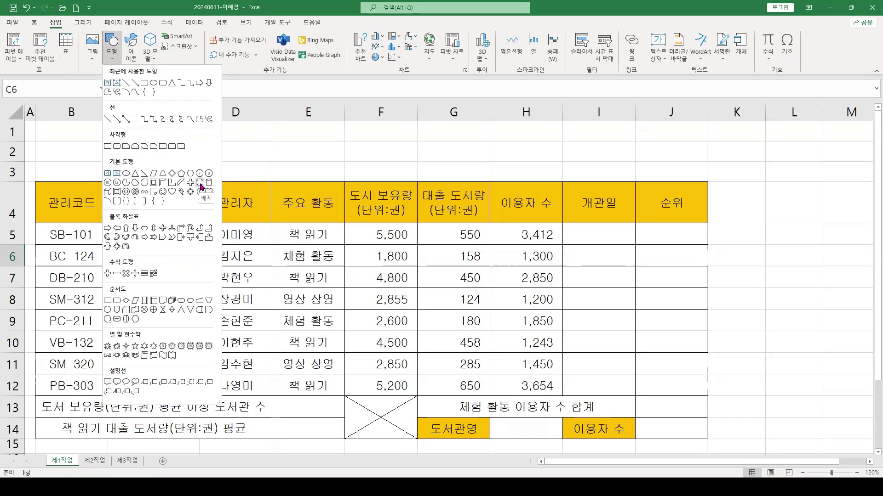
left_click(201, 185)
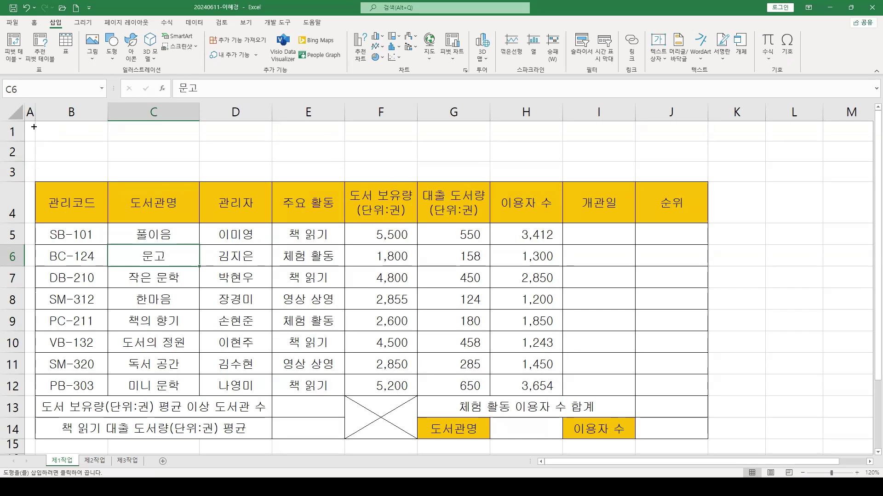
mouse_move(34, 128)
left_mouse_down()
mouse_move(137, 146)
mouse_move(450, 167)
mouse_move(460, 175)
left_mouse_up()
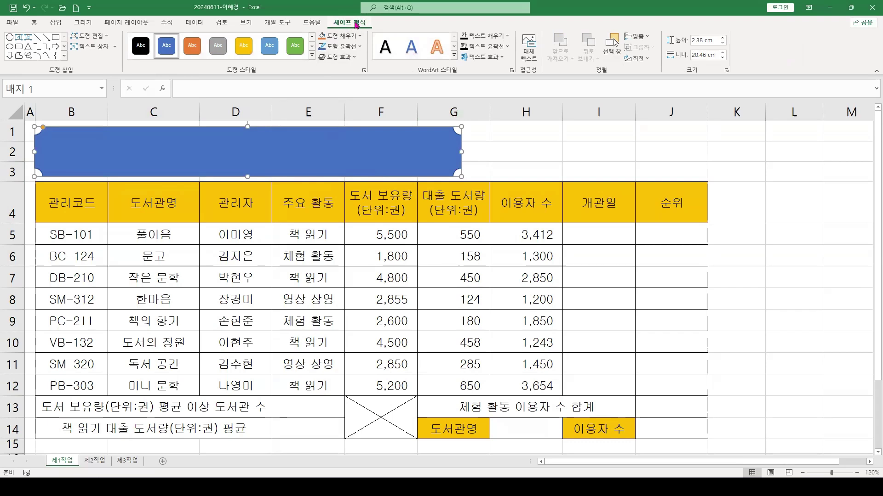
Fill the badge yellow and give it an Offset: Right outer shadow
left_click(343, 37)
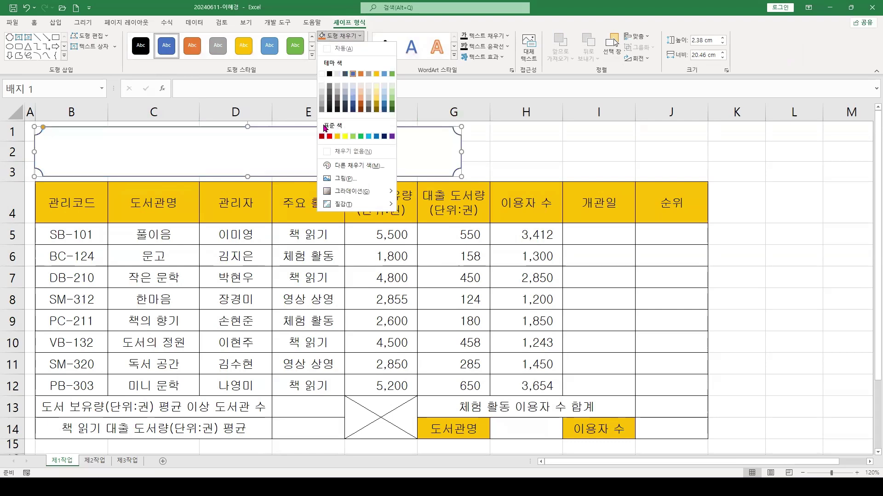
left_click(345, 137)
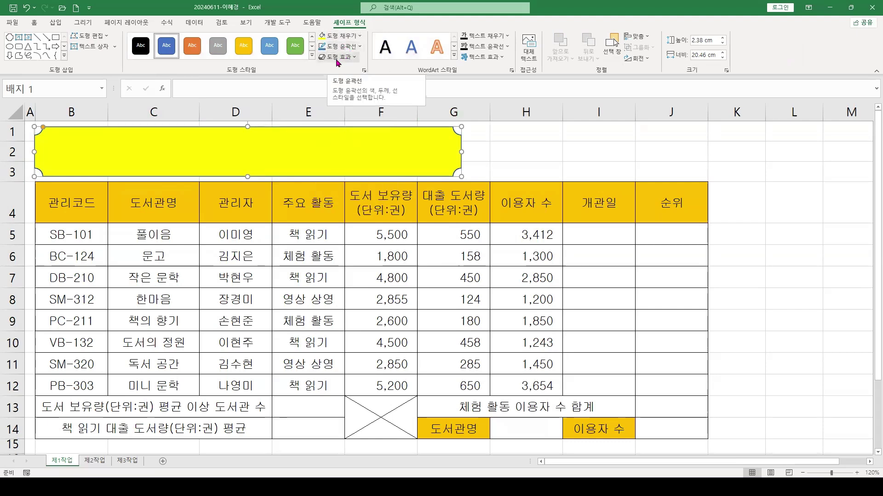
left_click(339, 57)
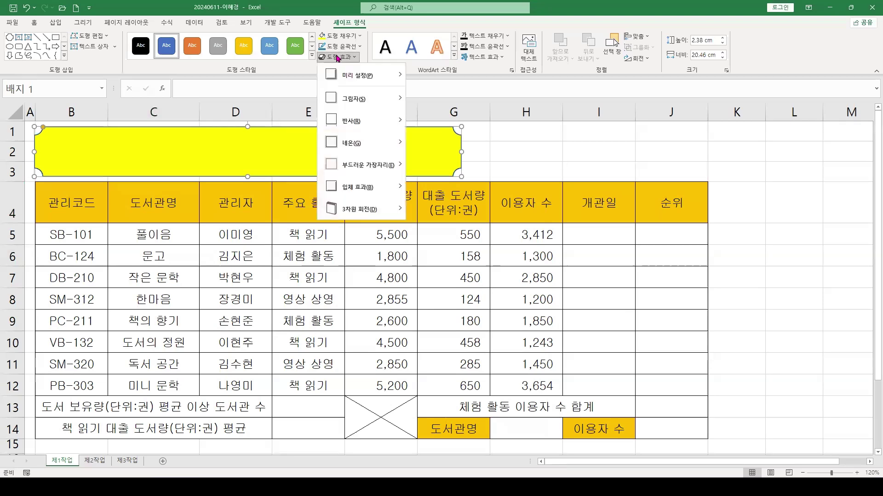
mouse_move(359, 99)
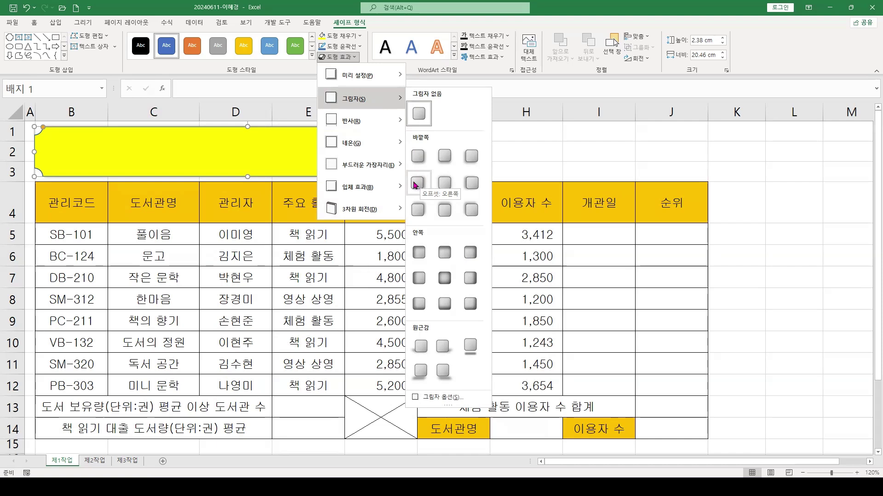
left_click(416, 182)
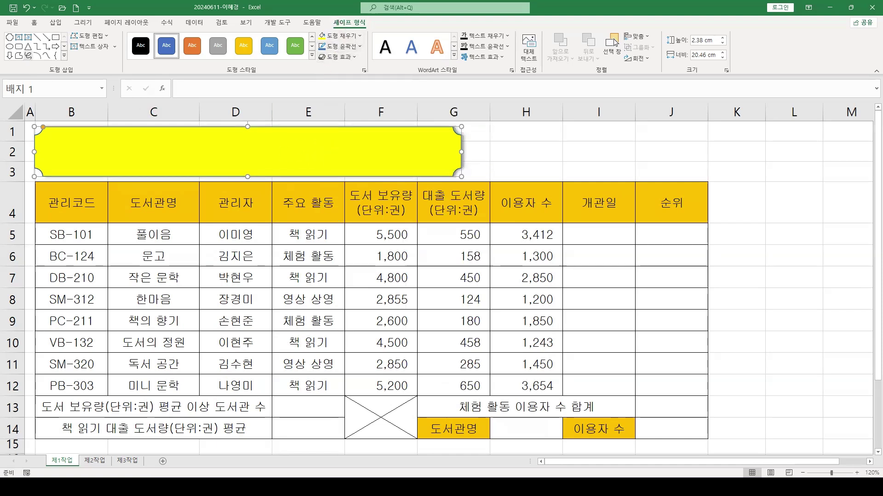
left_click(35, 23)
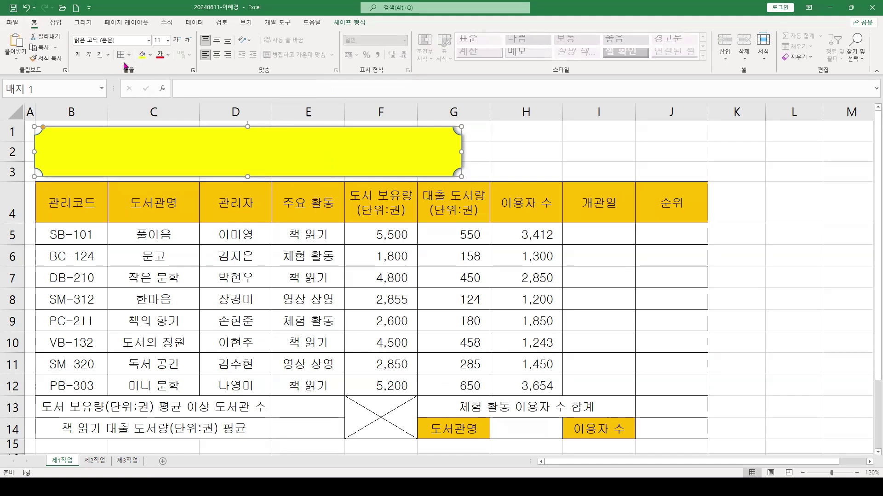
Format the badge text as 굴림, size 24, black and bold
left_click(149, 40)
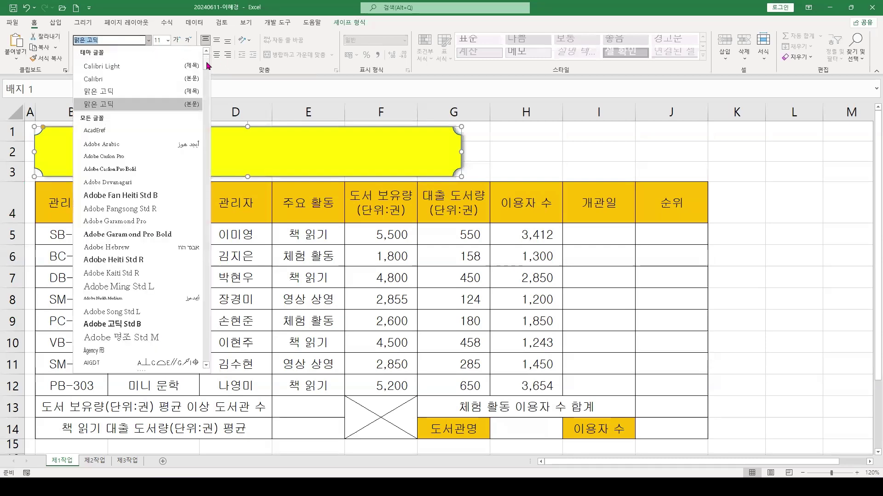
left_click_drag(205, 62, 206, 324)
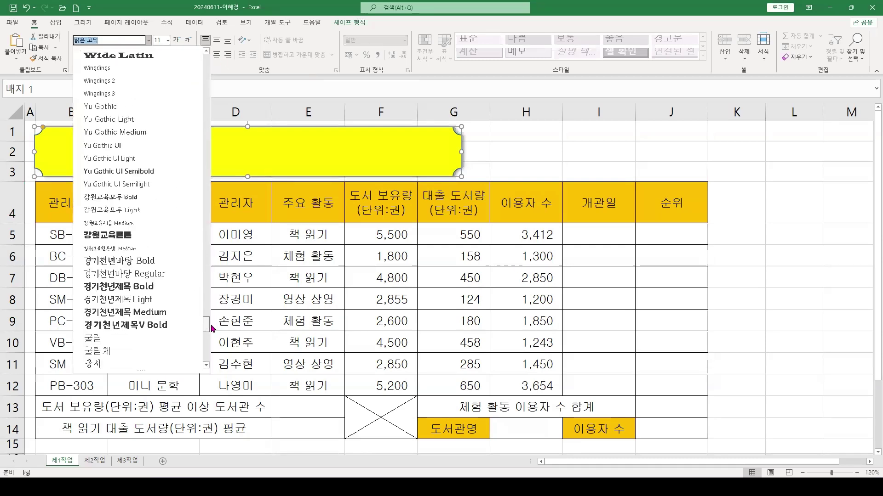
left_click(102, 340)
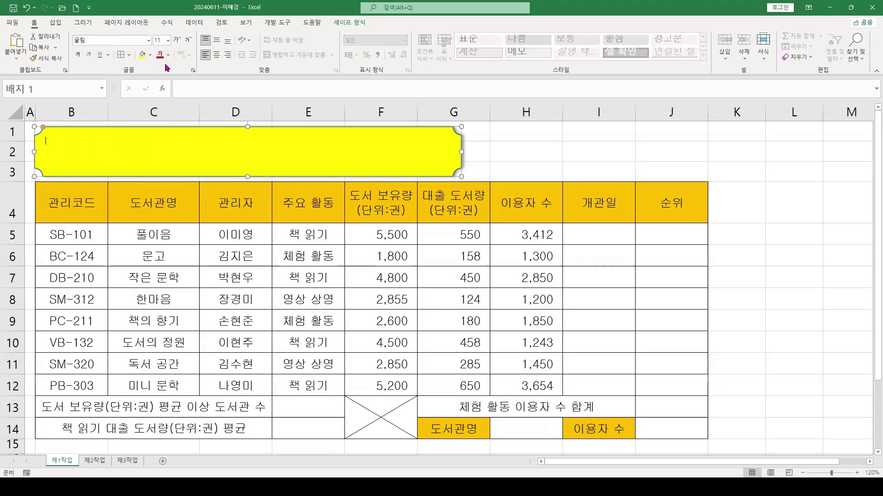
left_click(168, 40)
left_click(163, 158)
left_click(168, 55)
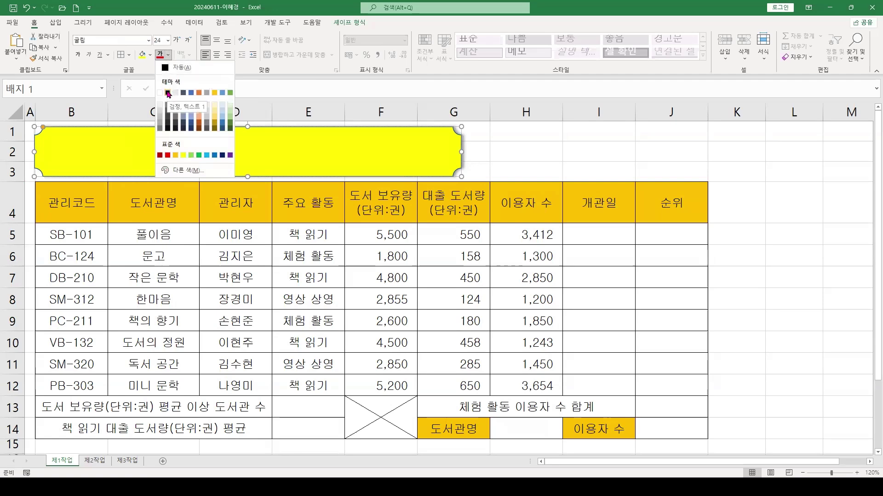
left_click(167, 92)
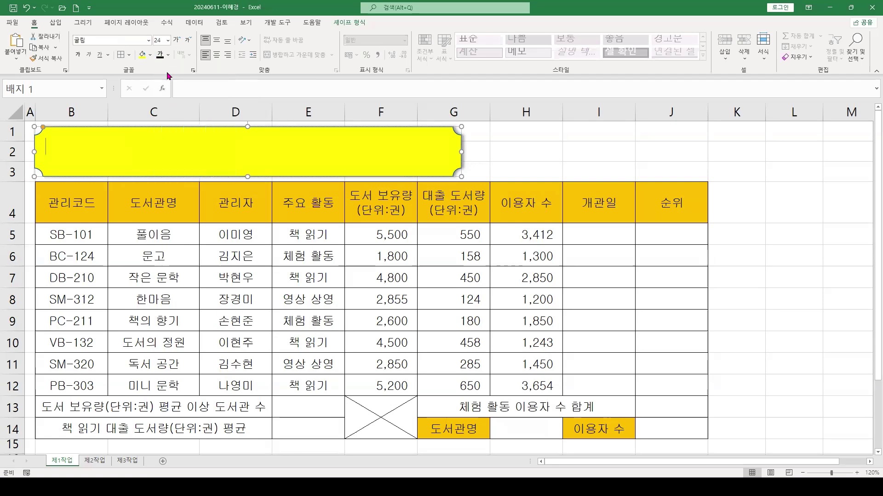
left_click(78, 56)
Center the badge text both ways and enter the title 찾아가는 작은 도서관 현황
left_click(216, 56)
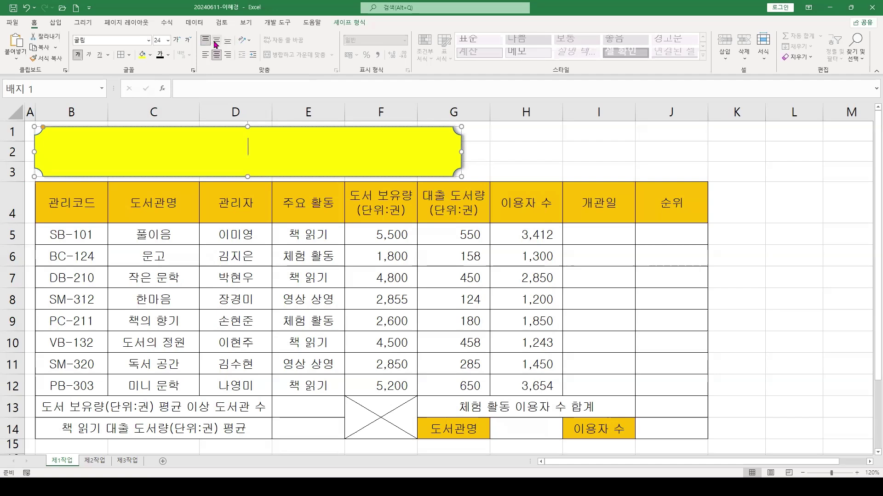
left_click(217, 40)
type("ㅈ찾")
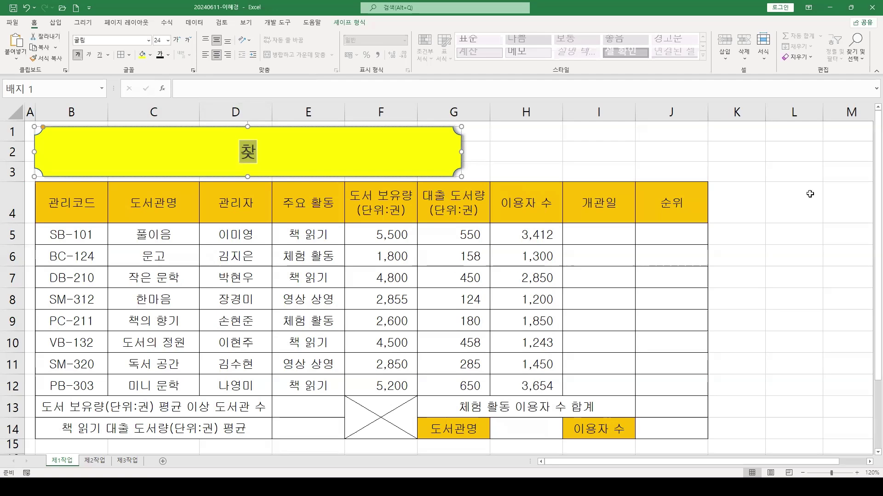
type("아가는 작은 도서관 ")
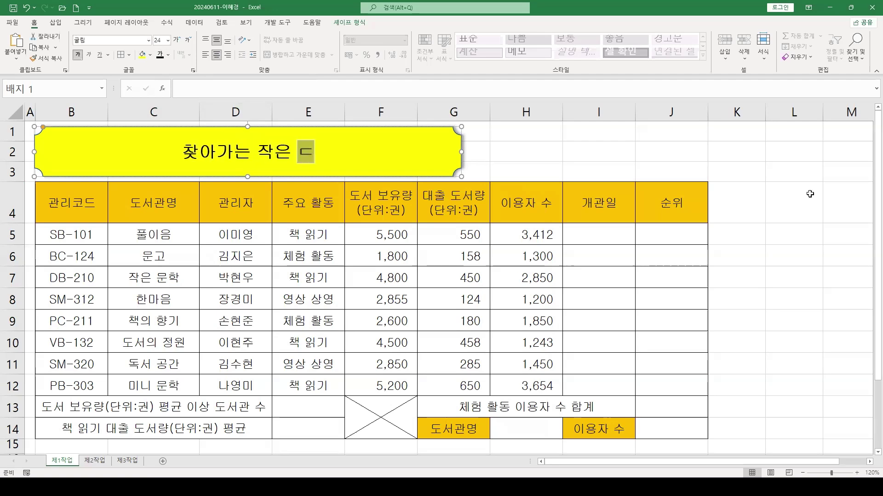
type("현황")
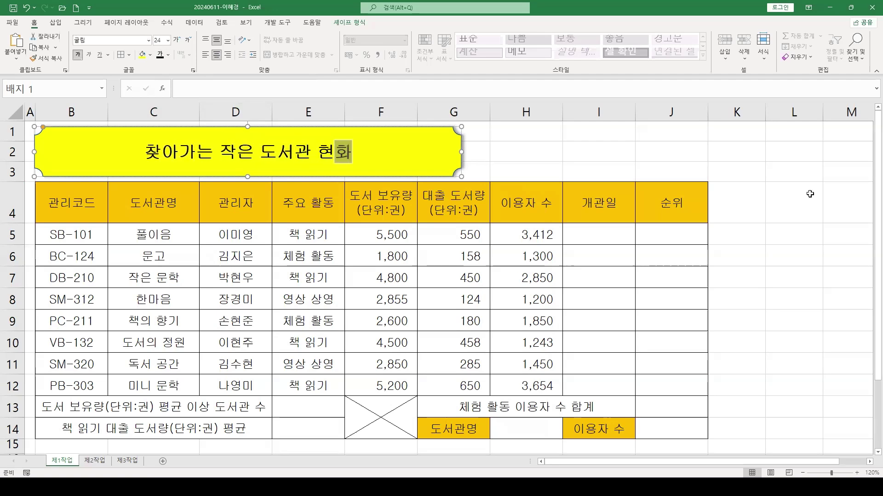
left_click(376, 255)
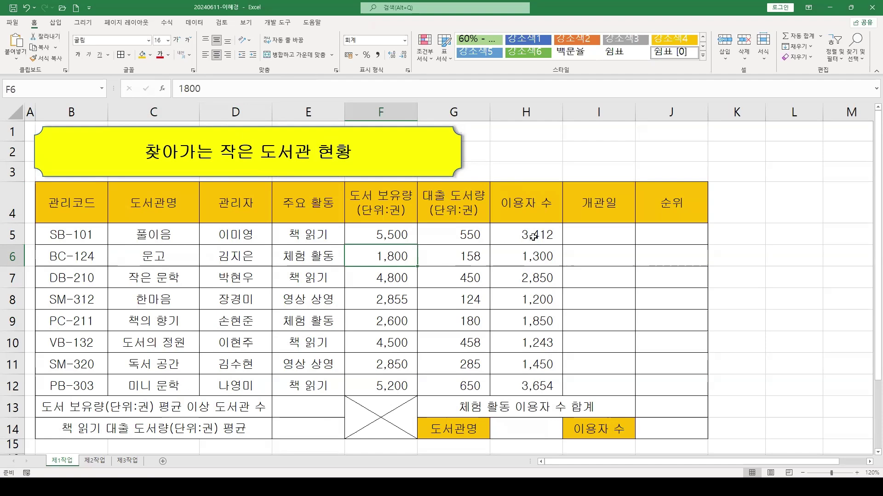
left_click(442, 254)
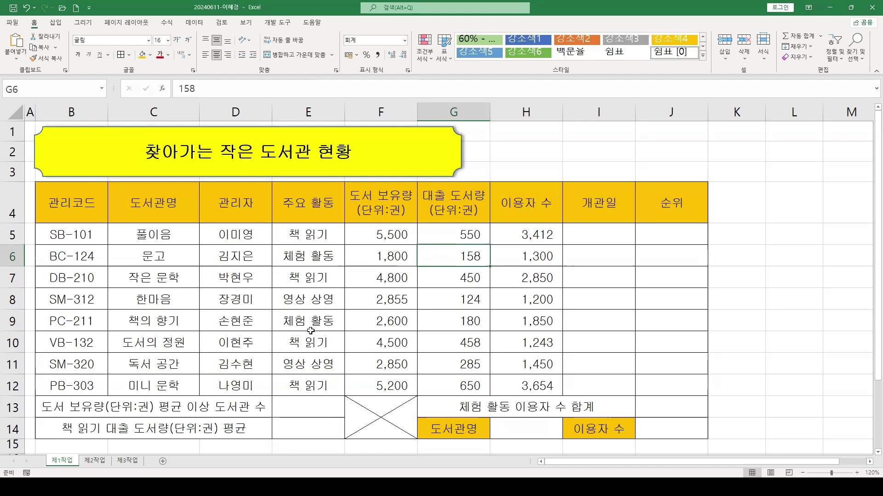
scroll(309, 332, "down", 3, "ctrl")
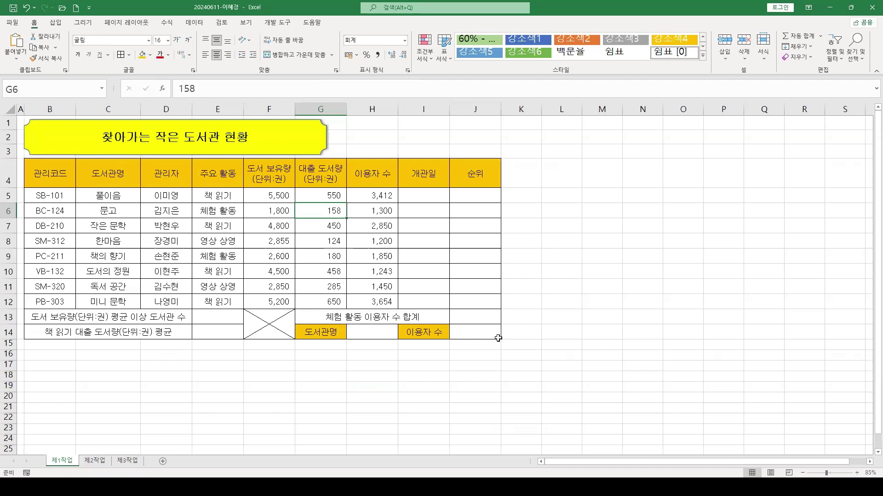
left_click(472, 327)
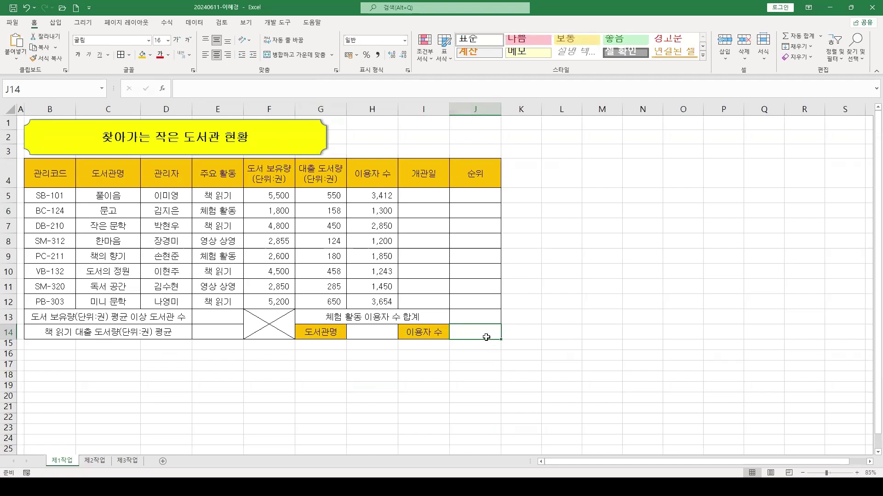
left_click(522, 342)
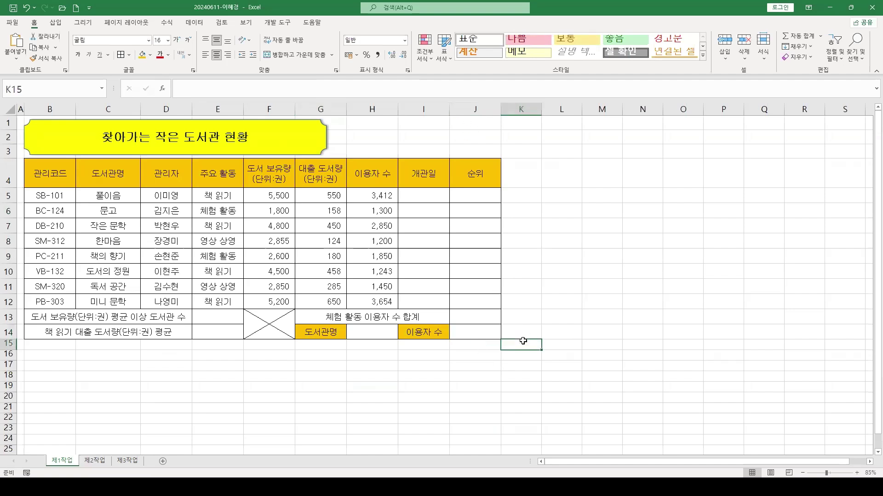
Select K15:N16 and apply All Borders from the Borders dropdown
left_click_drag(522, 341, 638, 354)
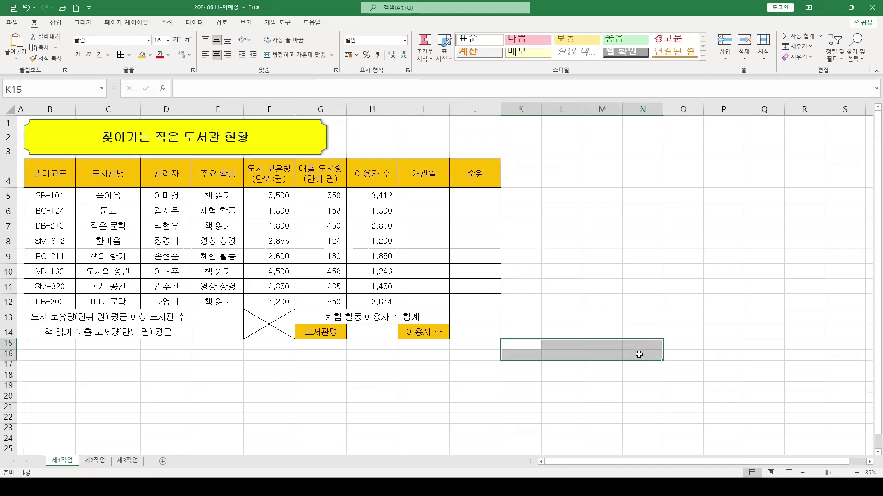
left_click_drag(497, 332, 668, 367)
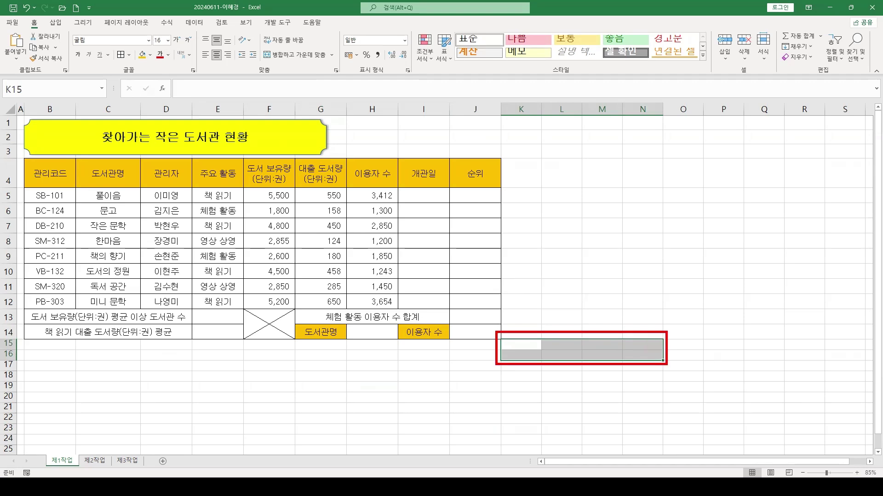
left_click_drag(648, 331, 691, 246)
key("Escape")
scroll(683, 413, "up", 2)
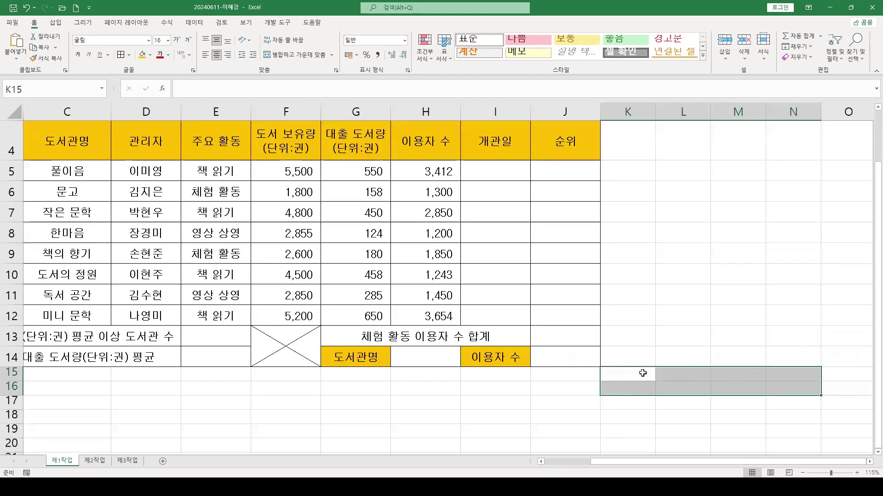
left_click_drag(630, 373, 801, 390)
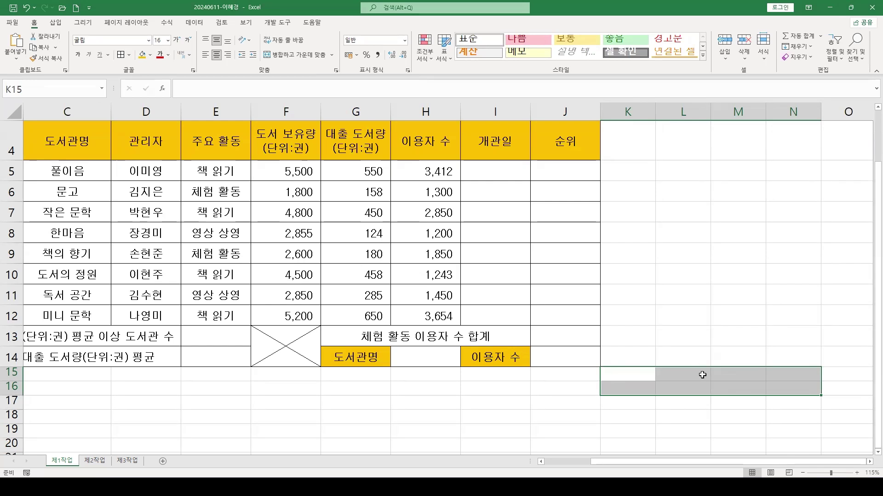
left_click(120, 55)
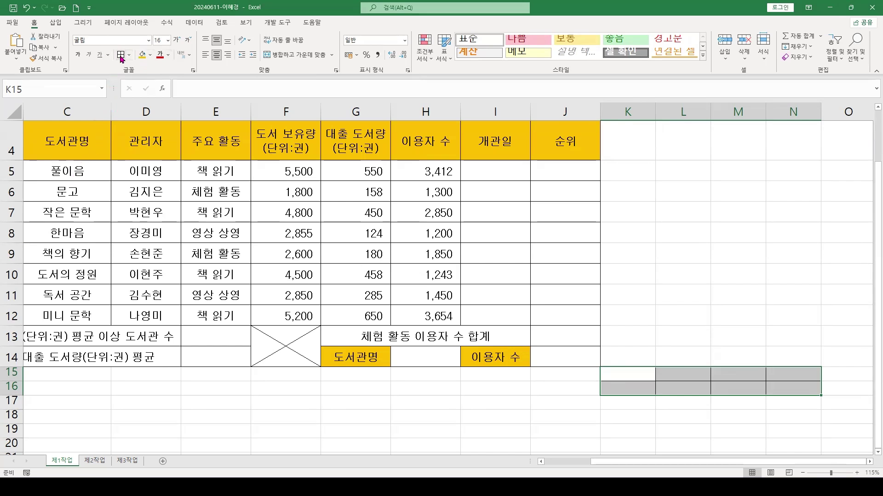
left_click(648, 375)
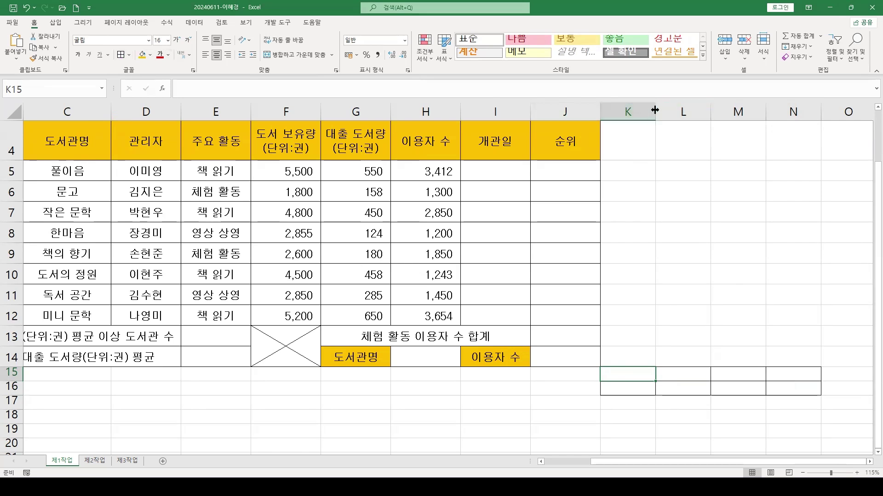
Narrow column K to width 4.00 (55 pixels)
left_click_drag(655, 110, 629, 111)
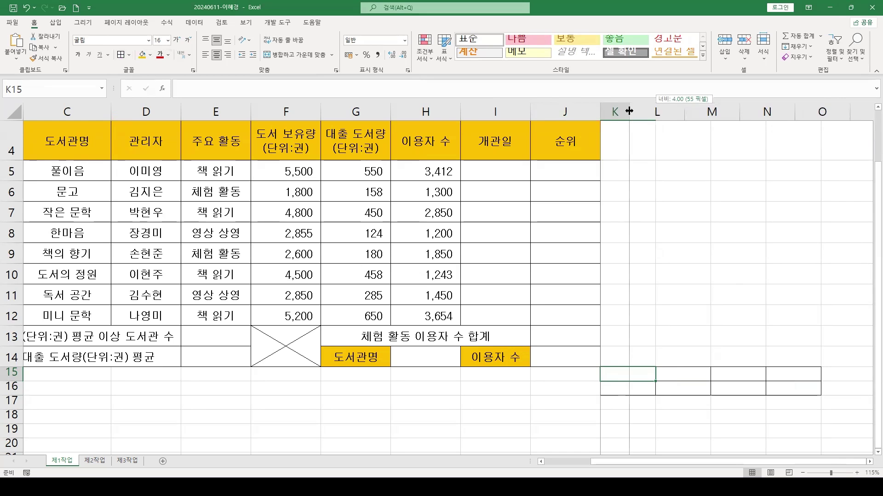
left_click_drag(629, 111, 629, 111)
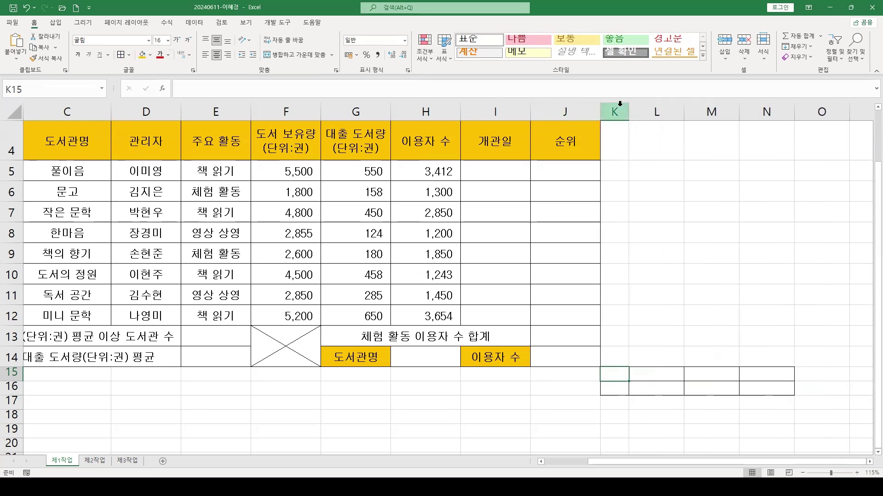
left_click(617, 388)
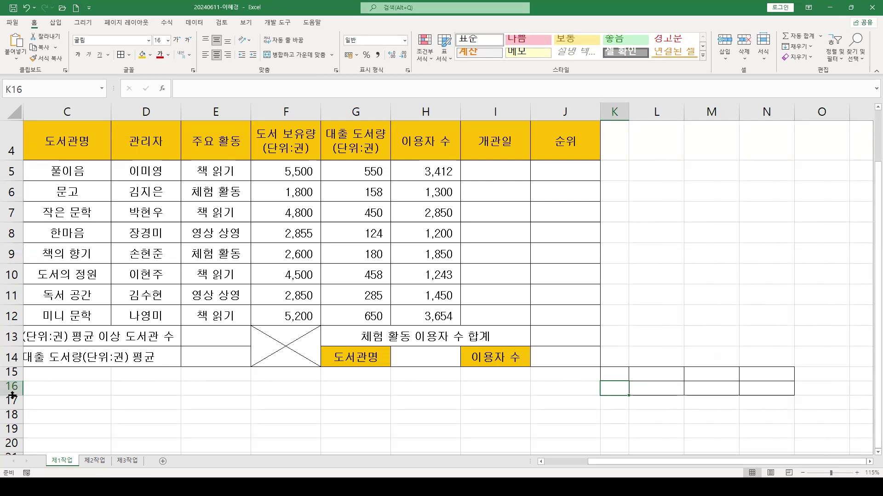
type("`1")
key("Escape")
Make row 16 about 45.75 tall and select K15:K16
left_click_drag(13, 396, 12, 413)
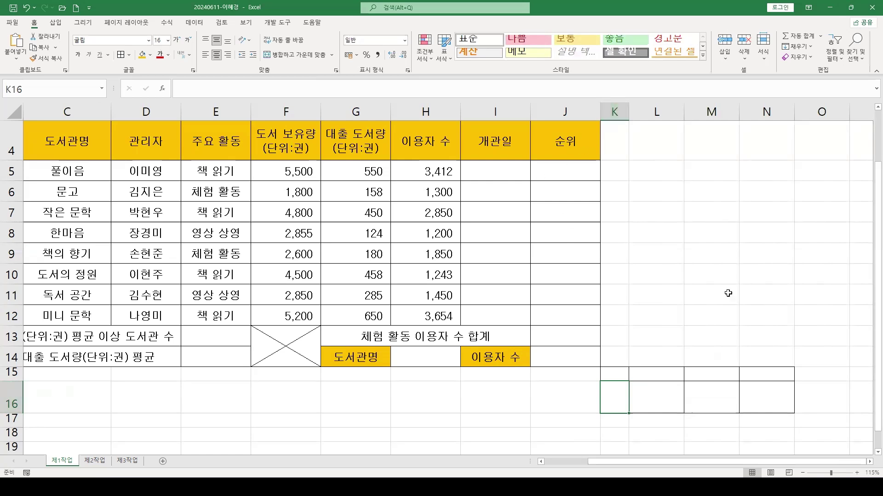
left_click(693, 391)
left_click_drag(615, 379, 619, 395)
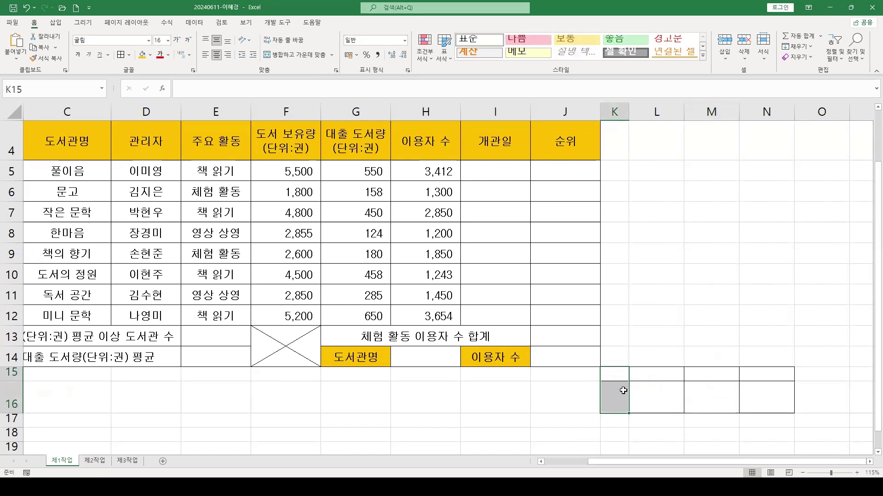
left_click_drag(616, 375, 617, 395)
Merge K15:K16 and enter 확인 stacked on two lines
left_click(285, 58)
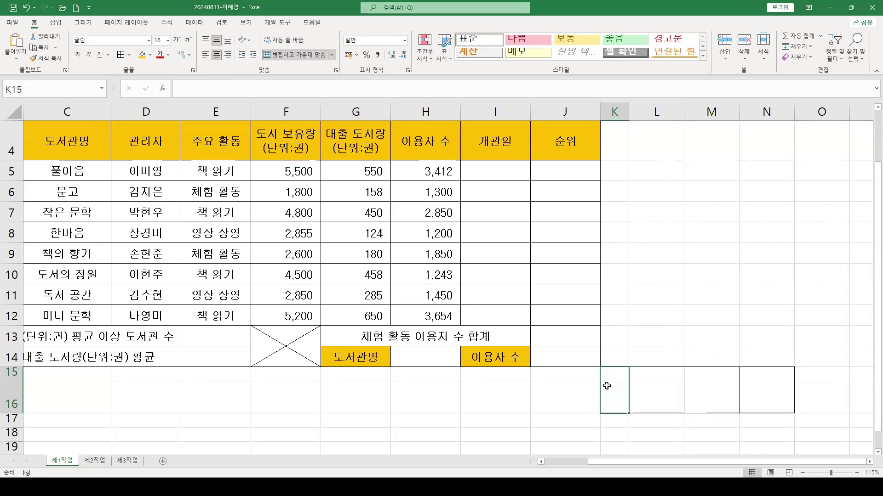
left_click(245, 41)
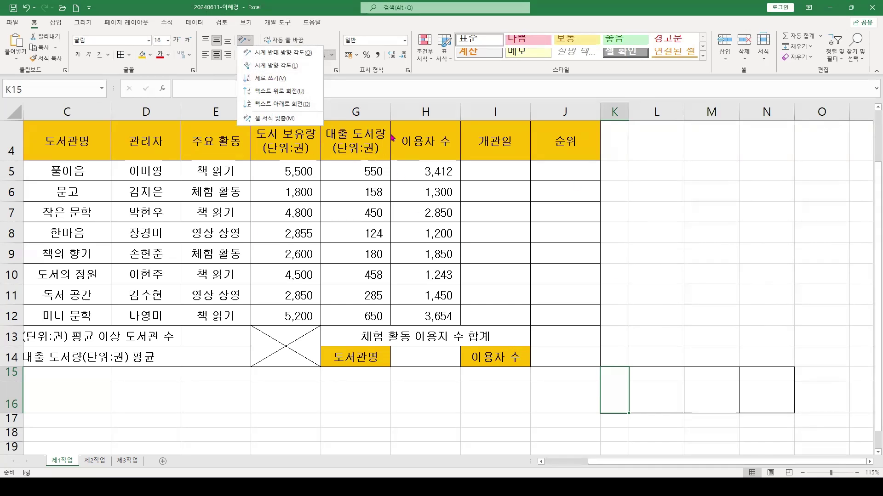
left_click(621, 389)
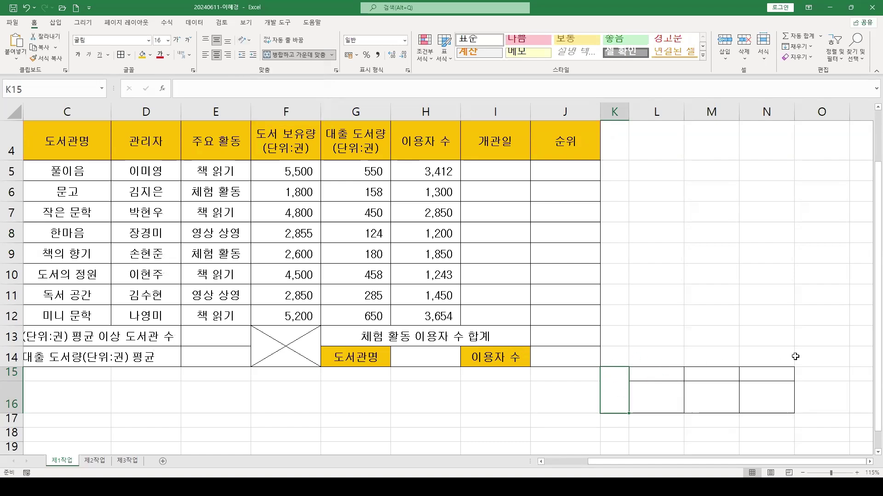
type("확")
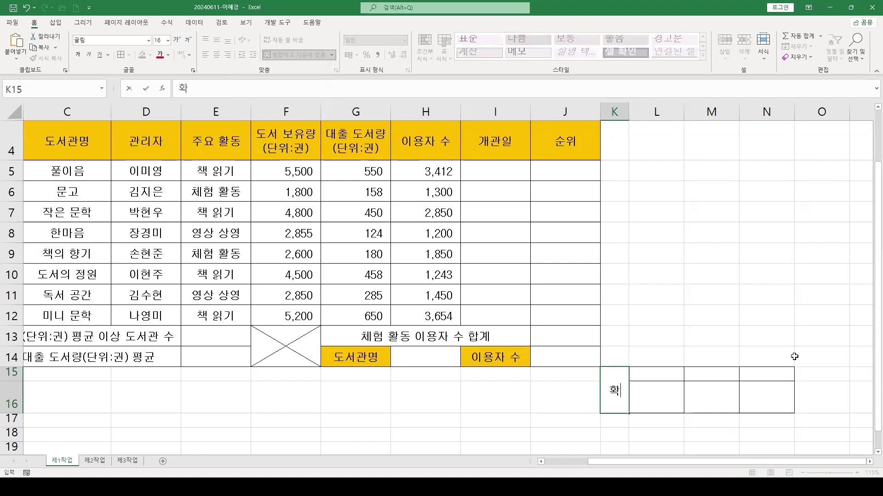
key("alt+Return")
type("인")
key("Tab")
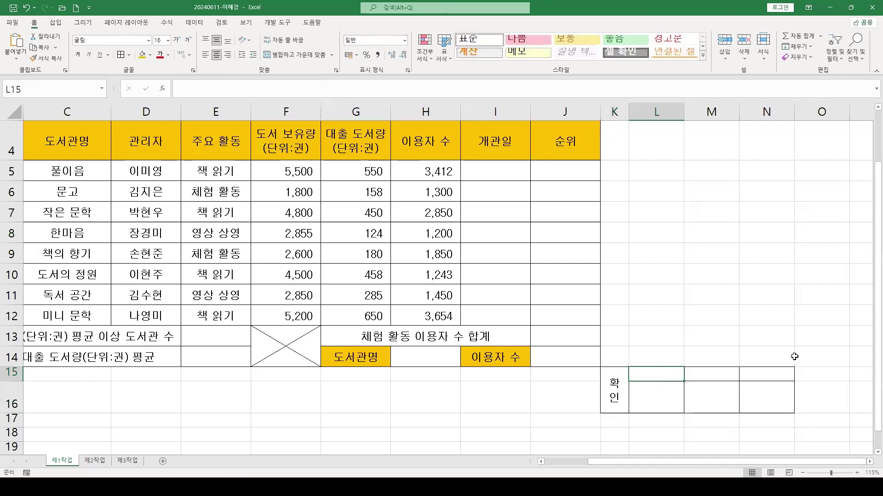
Enter 담당, 팀장 and 부장 in L15, M15 and N15
type("담당")
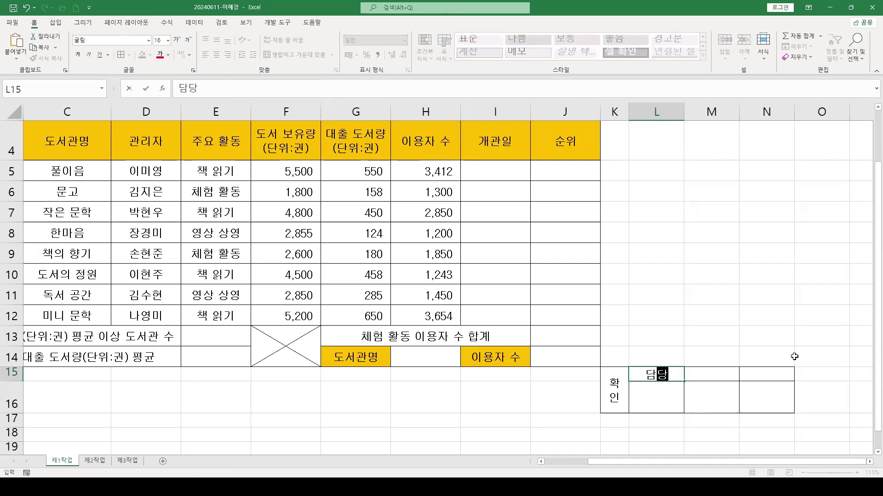
key("Tab")
type("팀장")
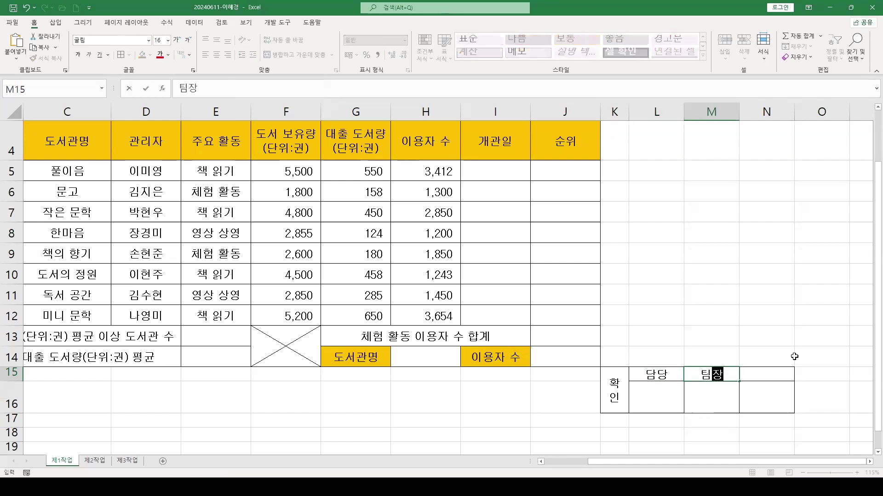
key("Tab")
type("부자ㅇ")
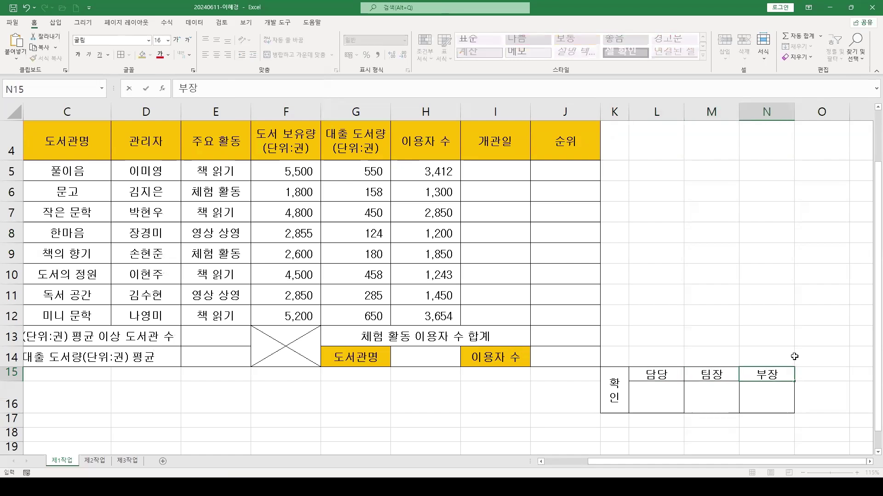
key("Return")
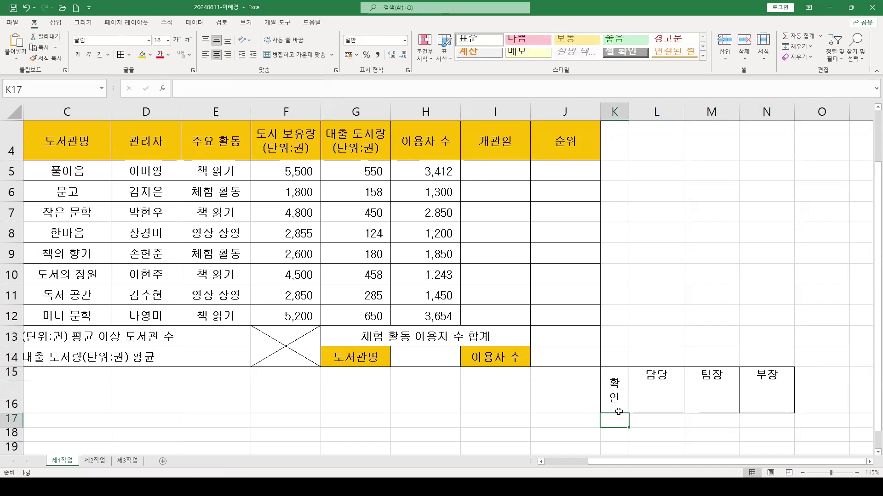
Copy the 확인 approval box K15:N16 as a picture, then select cell H1 for pasting
left_click_drag(608, 387, 762, 383)
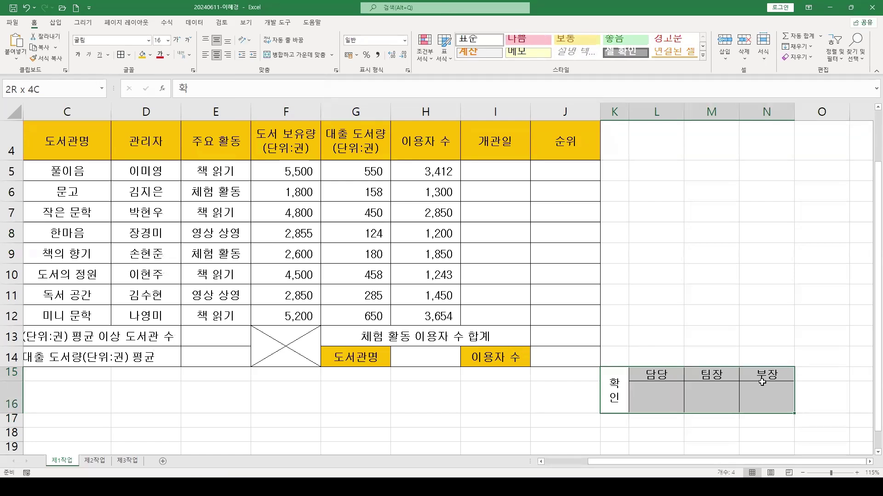
left_click_drag(688, 330, 676, 338)
left_click_drag(614, 392, 770, 388)
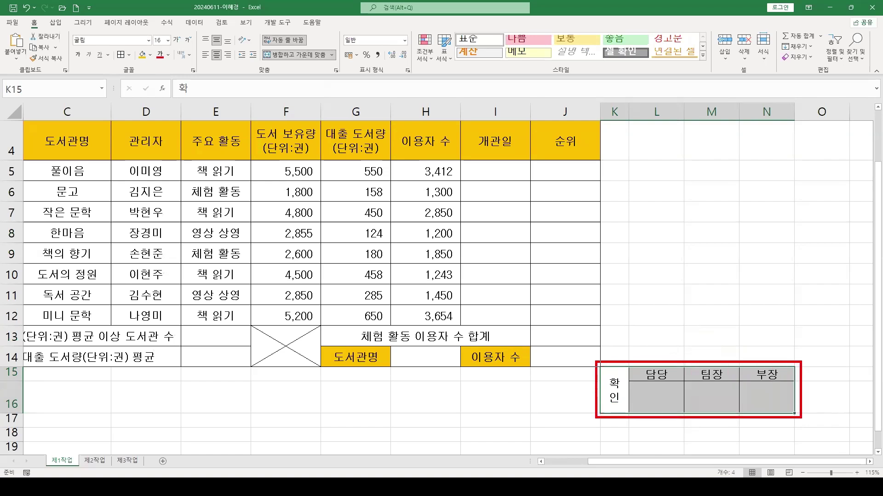
left_click(56, 47)
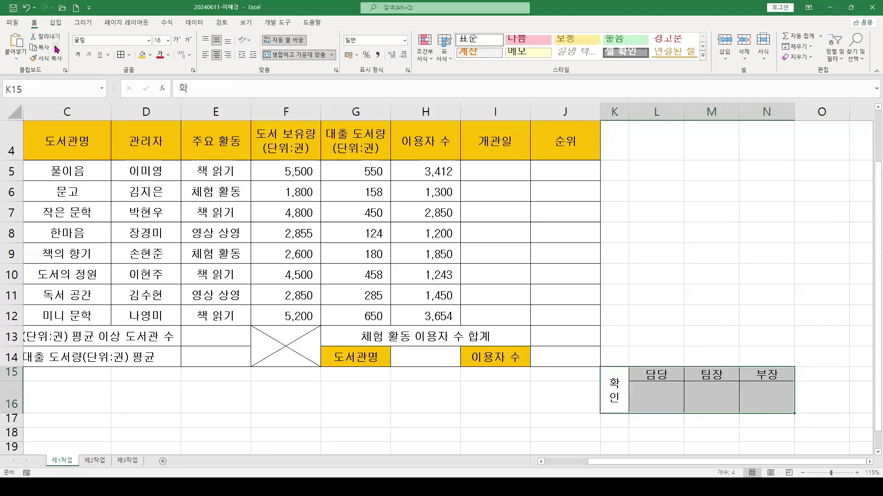
left_click(111, 95)
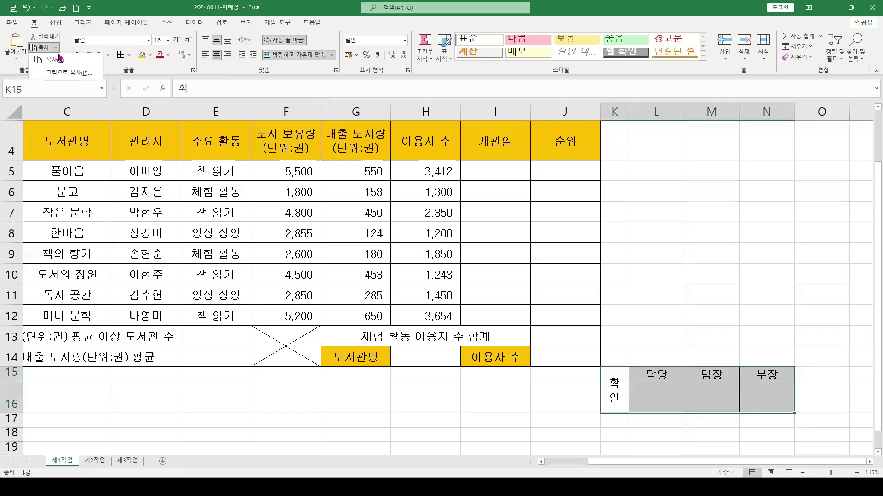
left_click(63, 73)
left_click_drag(610, 235, 468, 237)
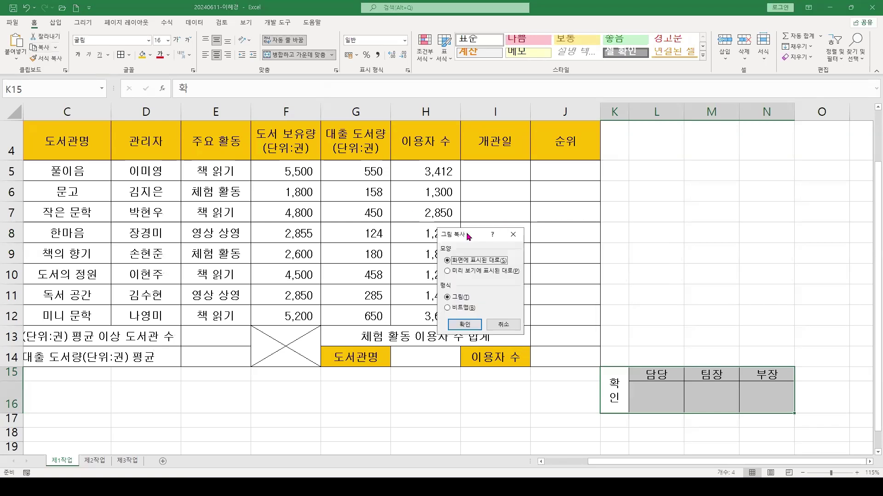
left_click(464, 324)
scroll(418, 130, "up", 1)
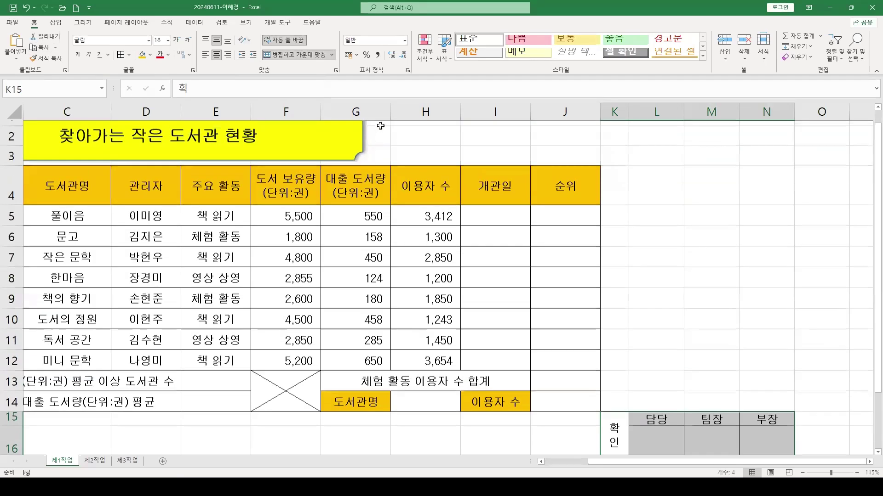
left_click(418, 130)
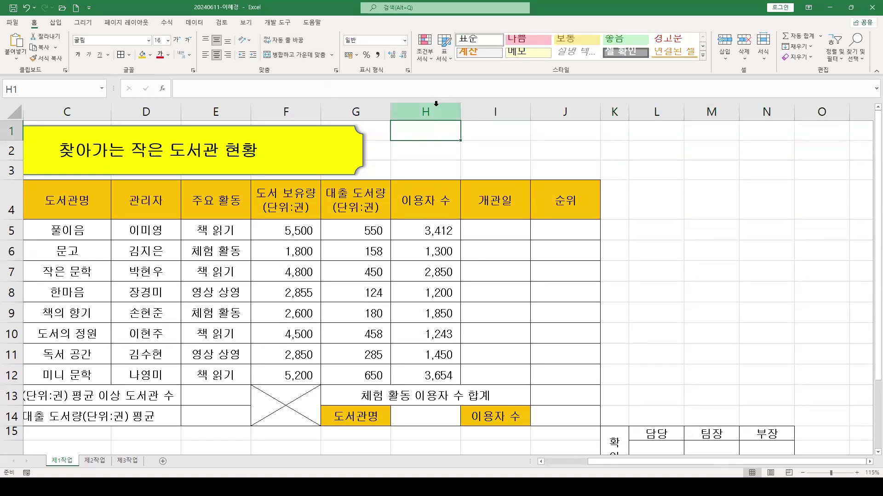
Paste the approval-box picture at H1 and resize it to fit H1:J3's cell borders
key("ctrl+v")
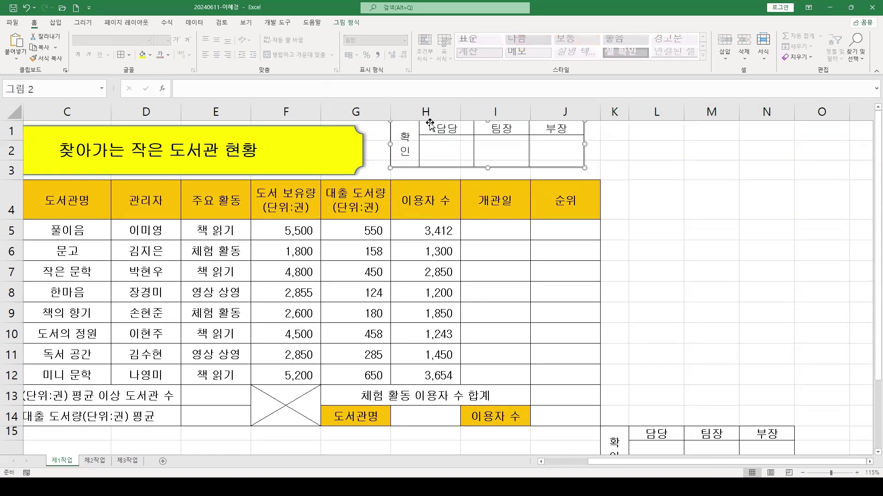
left_click_drag(467, 142, 514, 147)
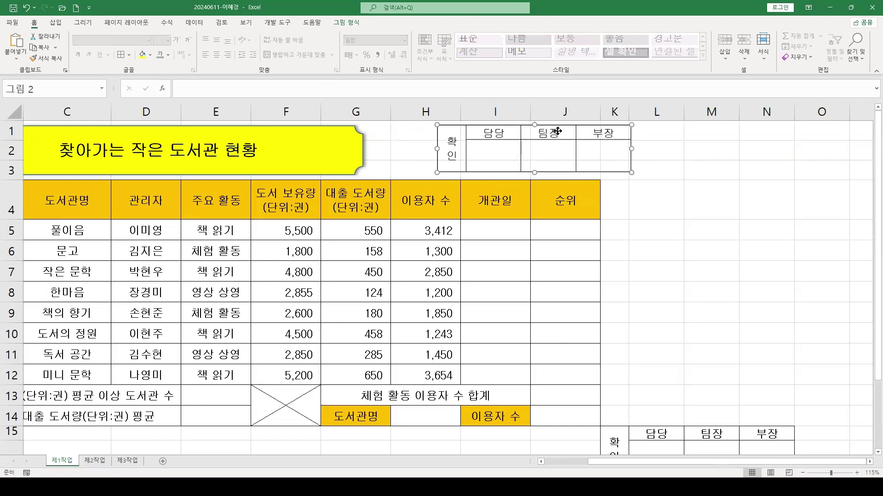
left_click_drag(557, 131, 528, 130)
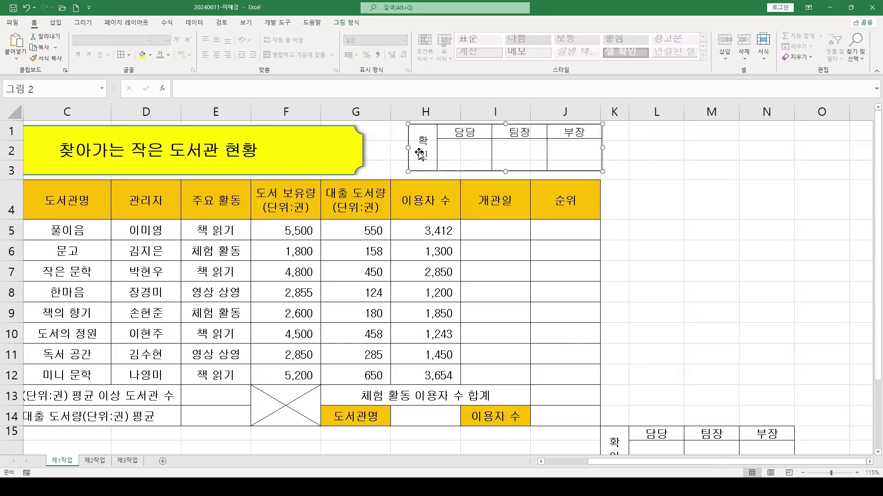
left_click_drag(408, 147, 396, 148)
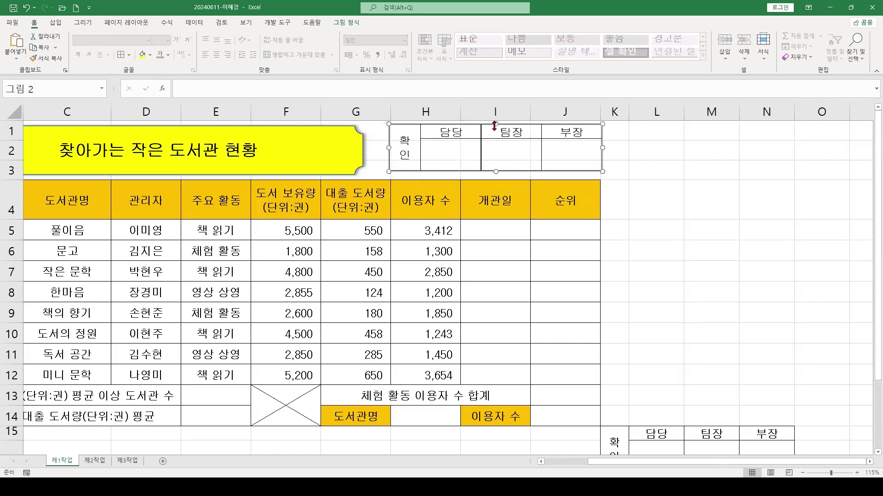
left_click_drag(496, 124, 495, 126)
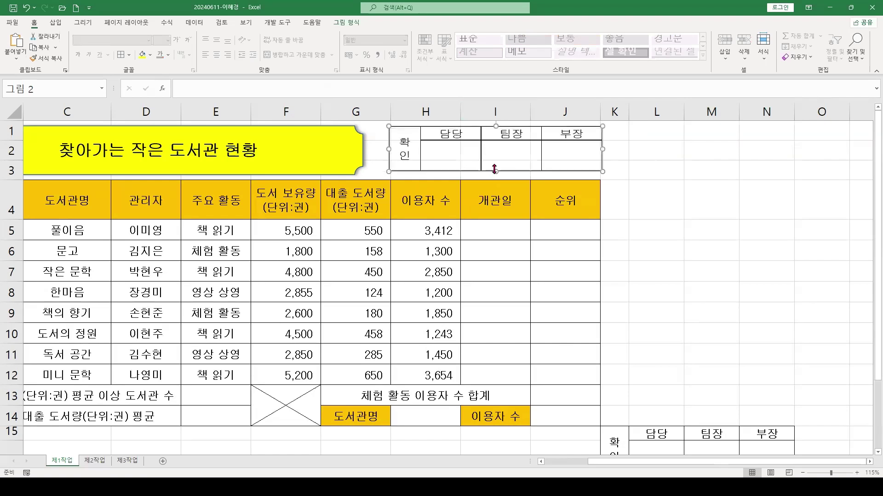
left_click_drag(488, 172, 490, 173)
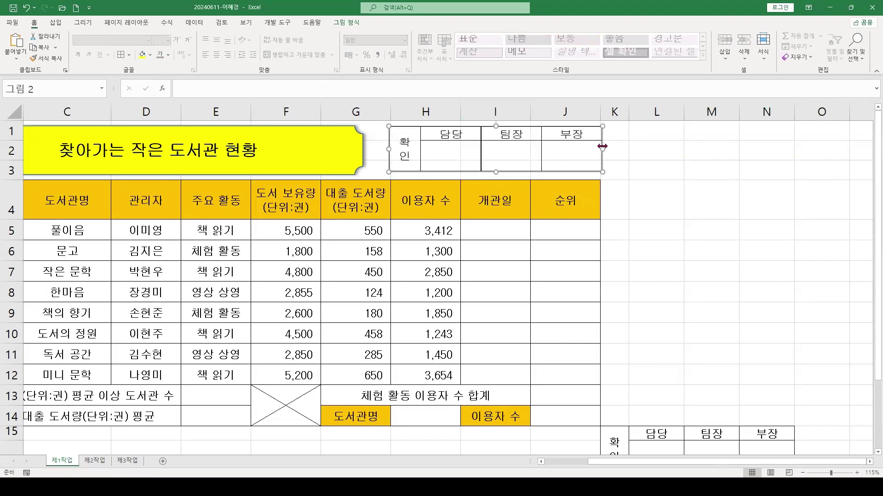
left_click_drag(601, 148, 598, 148)
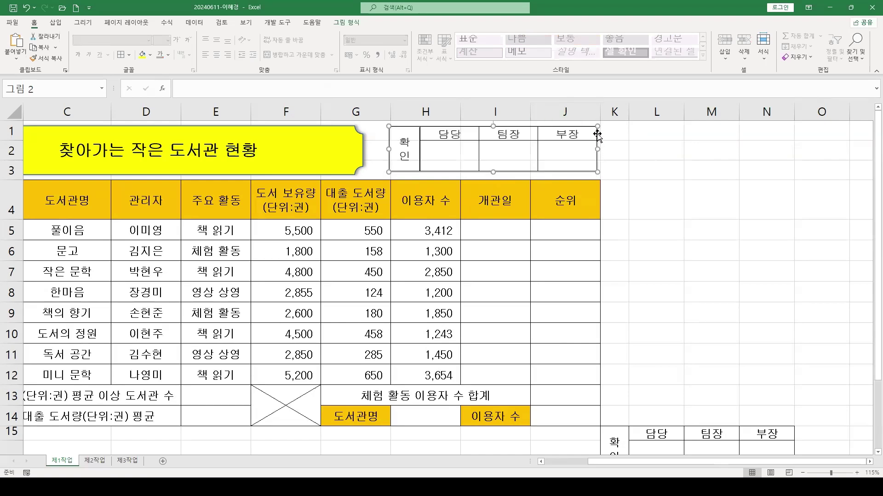
mouse_move(597, 149)
left_mouse_down()
mouse_move(617, 148)
mouse_move(599, 150)
left_mouse_up()
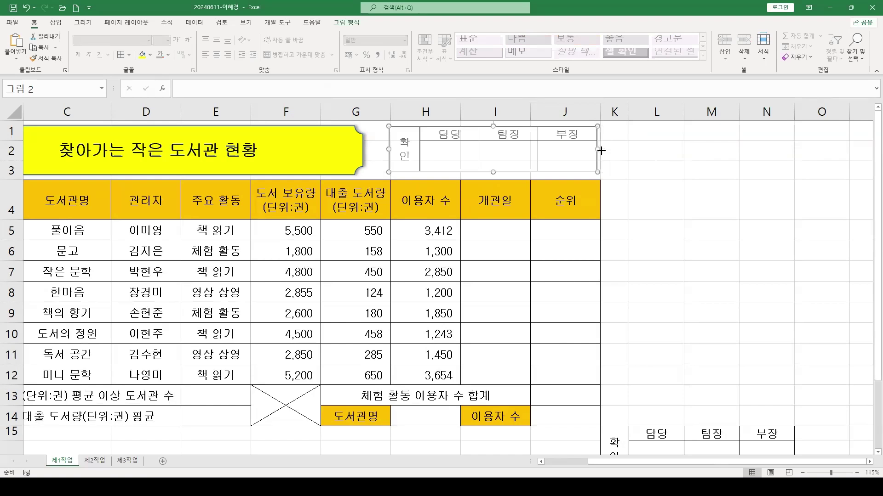
left_click_drag(601, 150, 600, 149)
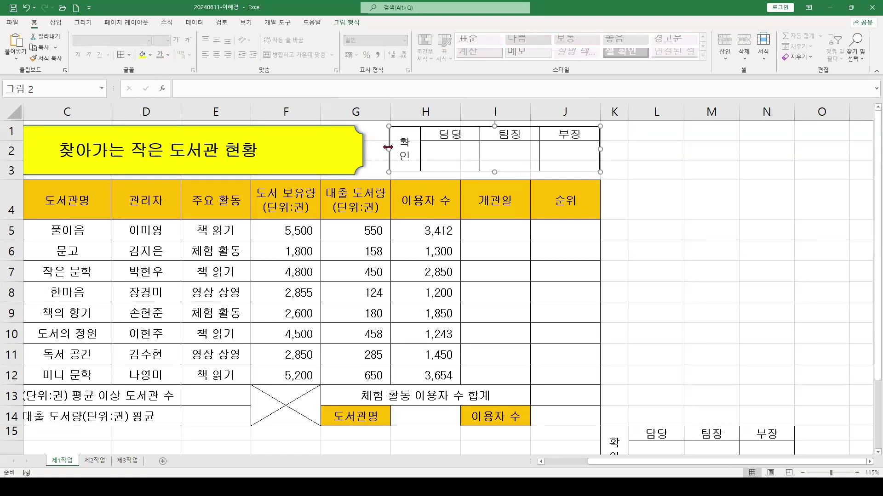
left_click_drag(391, 146, 393, 146)
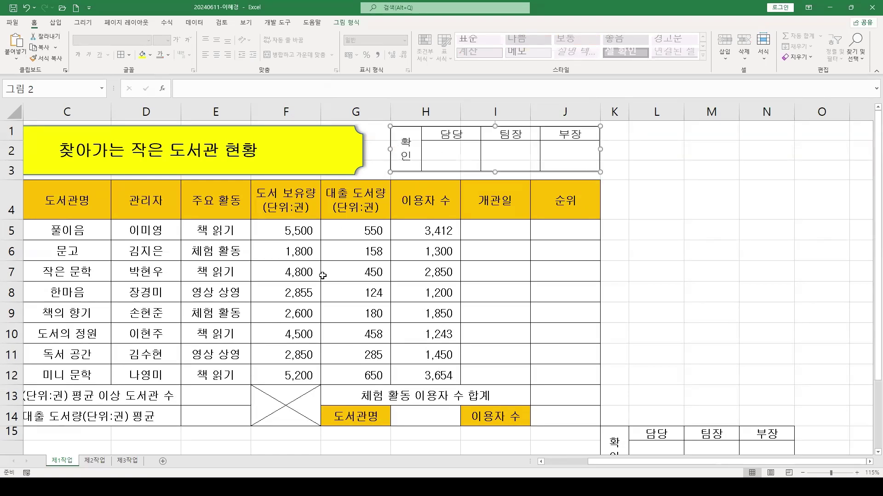
Check the picture's placement against the original K15:N16 block, leaving it deselected
left_click(638, 173)
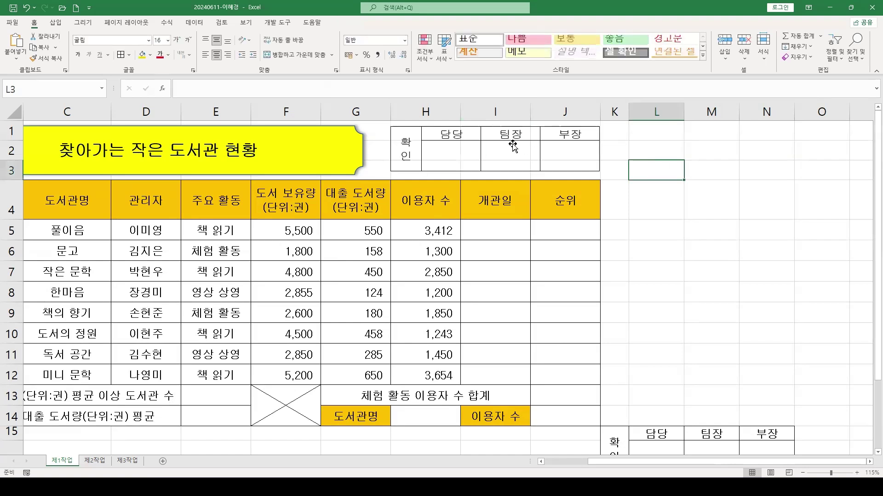
left_click(509, 141)
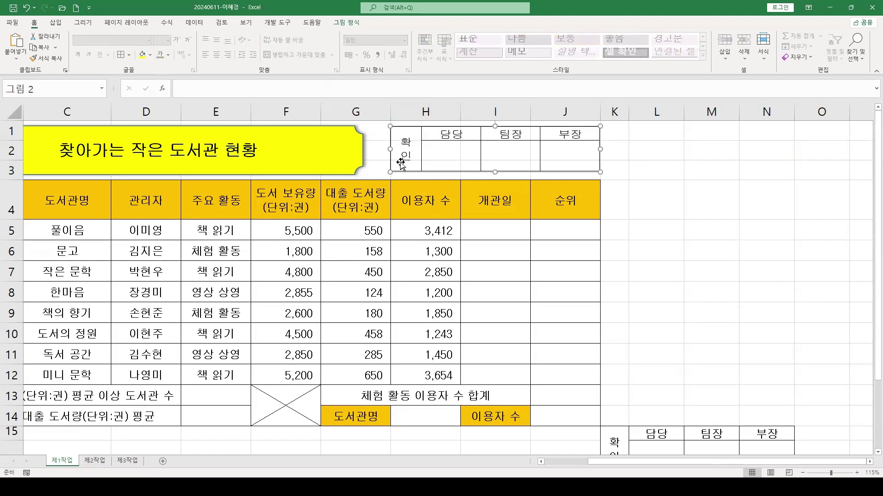
left_click(657, 232)
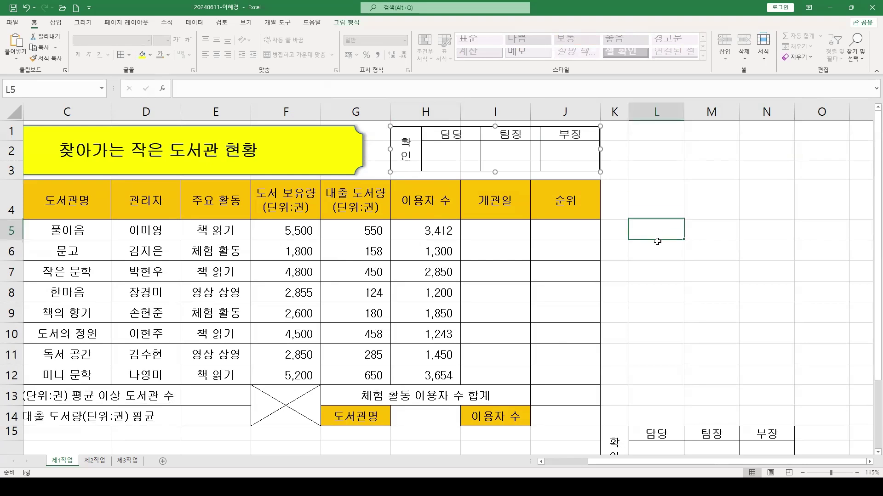
left_click_drag(622, 442, 752, 457)
scroll(753, 457, "down", 1)
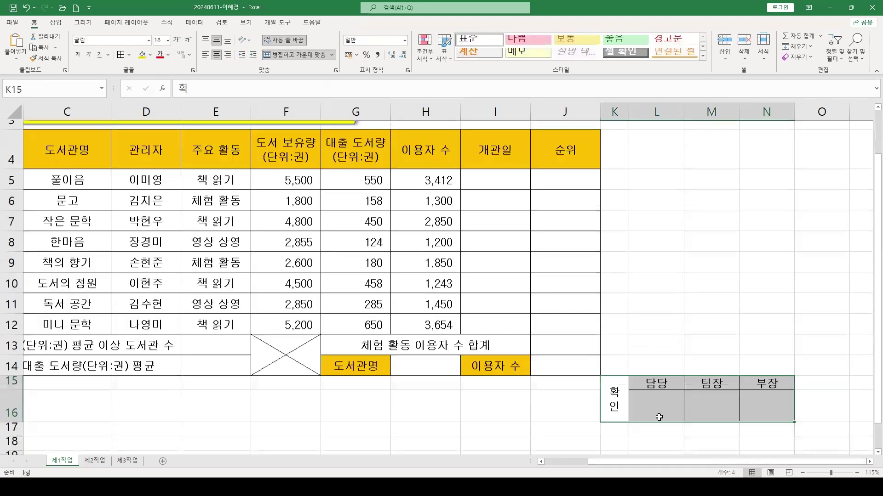
scroll(591, 410, "up", 1)
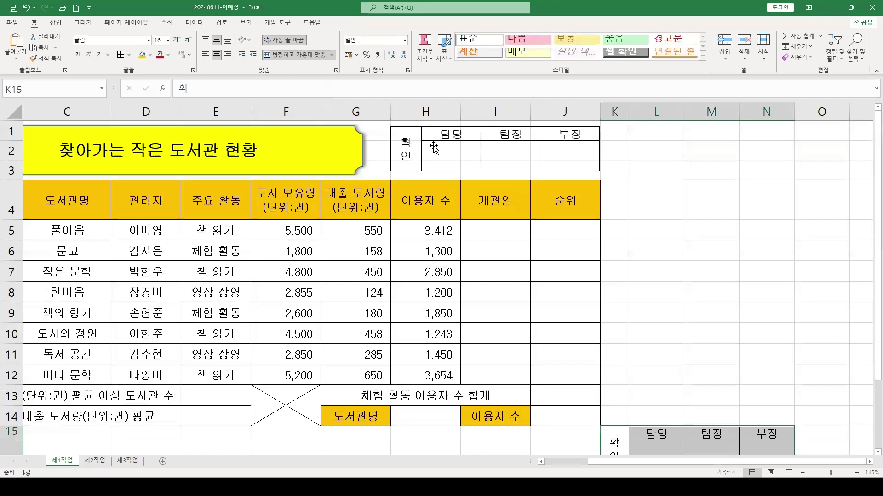
left_click(536, 154)
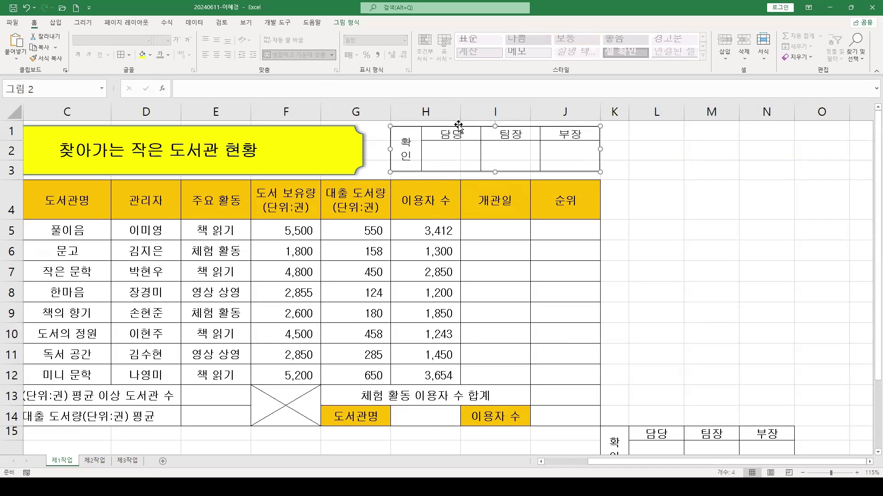
left_click(527, 215)
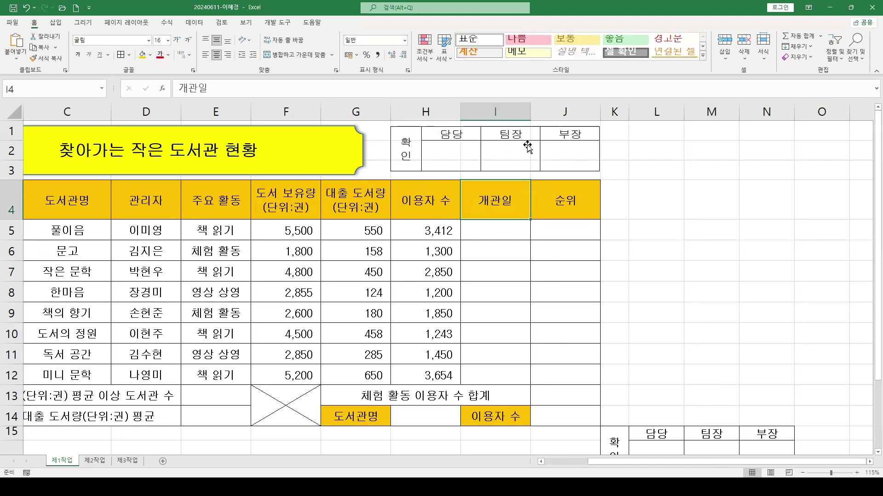
Delete columns K through N holding the original approval block
left_click(613, 112)
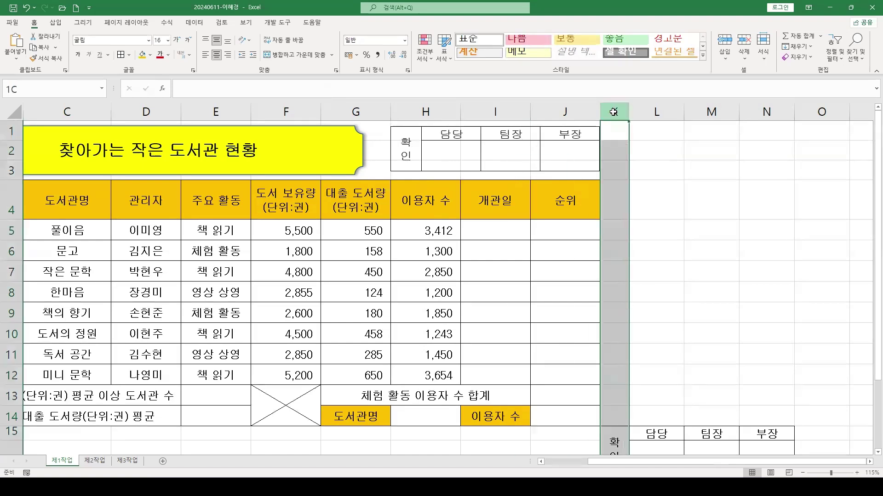
left_click_drag(615, 111, 773, 112)
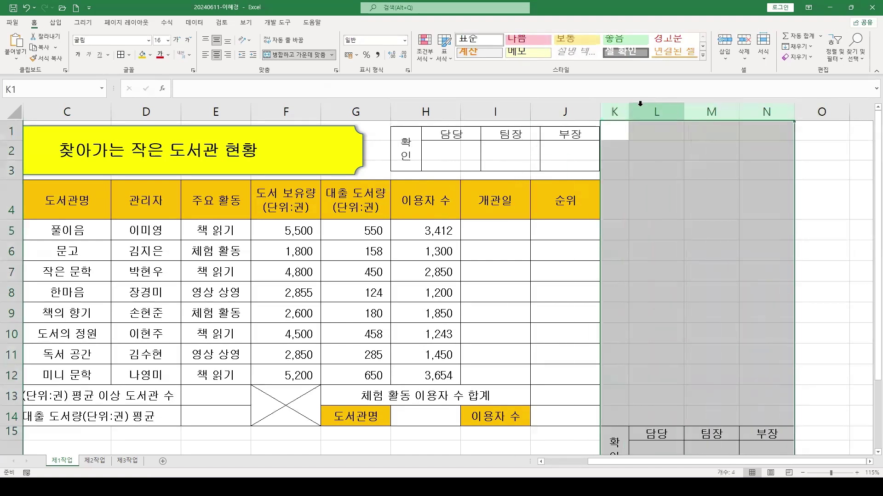
left_click_drag(613, 112, 768, 110)
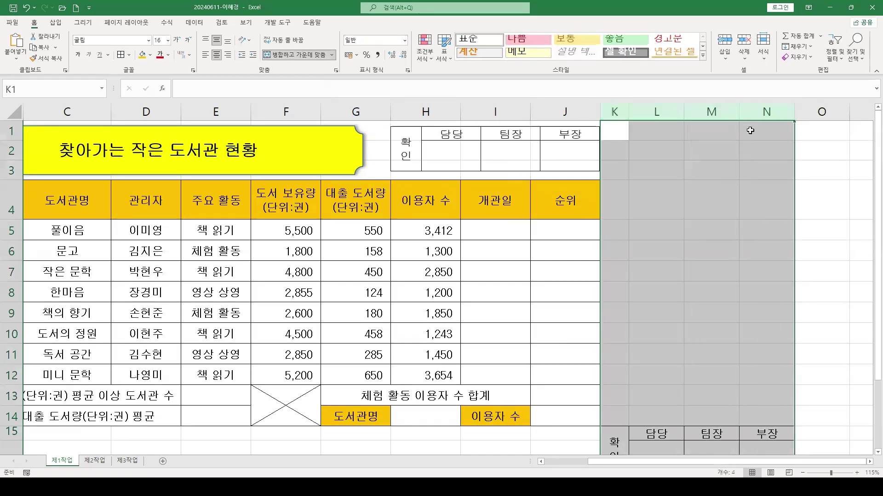
right_click(754, 113)
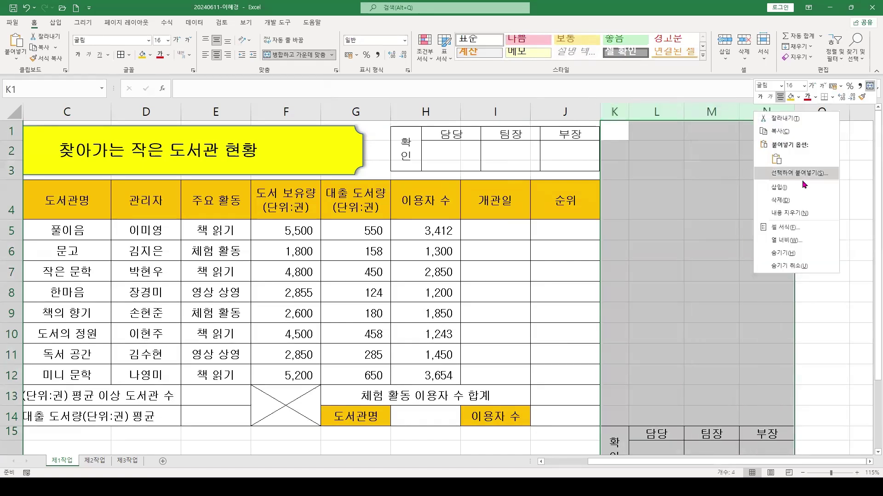
left_click(785, 203)
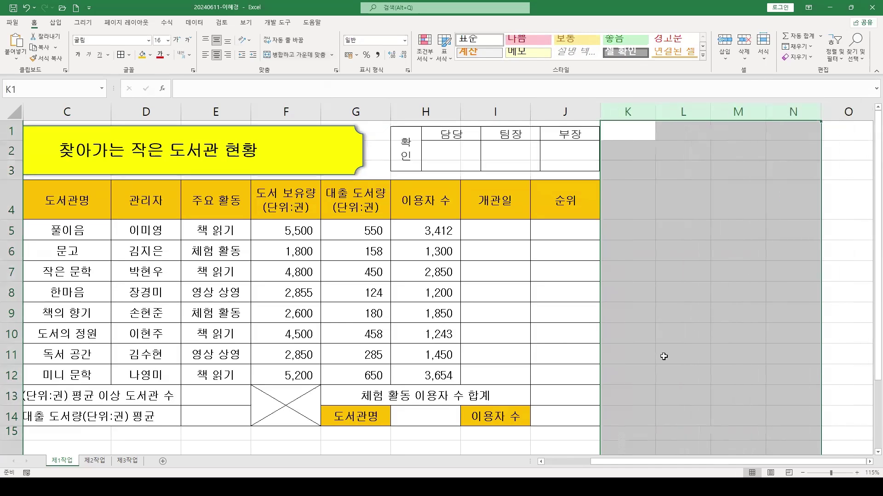
left_click(663, 357)
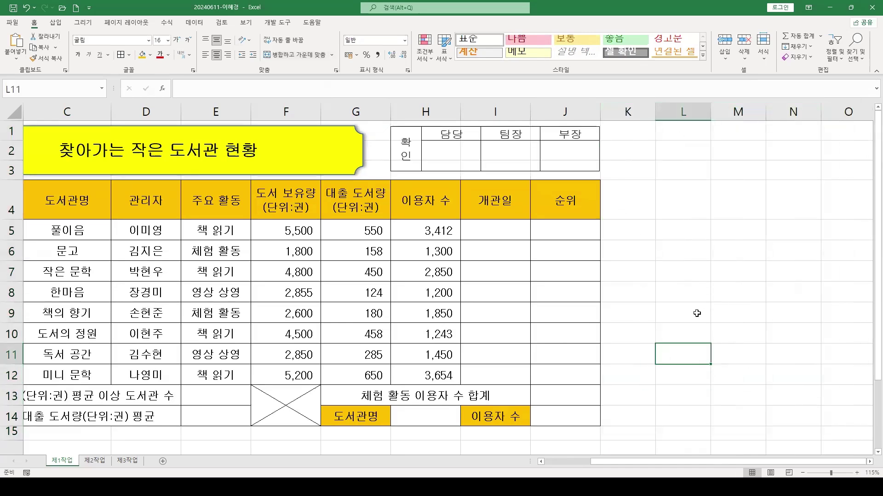
Delete the extra tall row 16 and scroll back to the top of the sheet
scroll(131, 372, "down", 1)
scroll(127, 376, "down", 1)
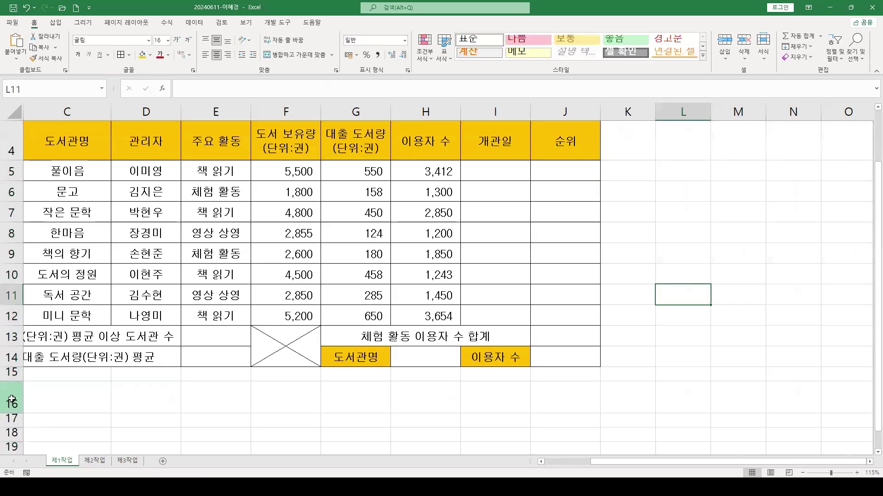
left_click(8, 410)
scroll(9, 423, "down", 1)
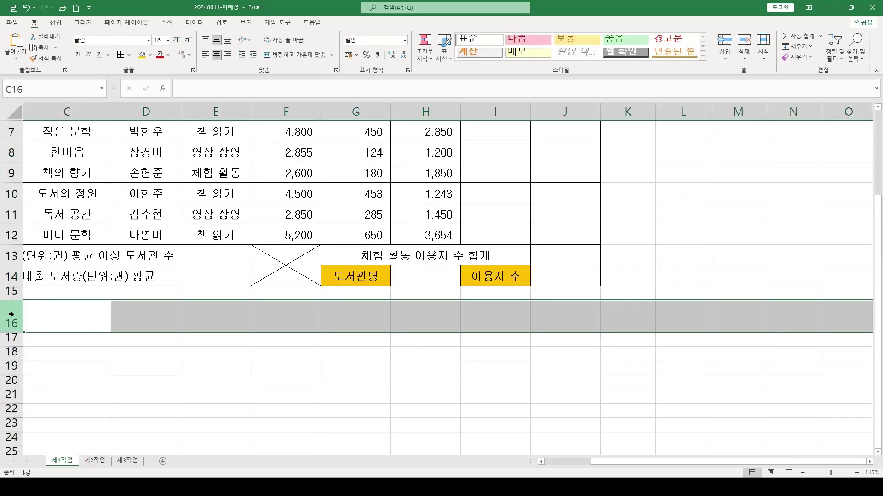
right_click(17, 316)
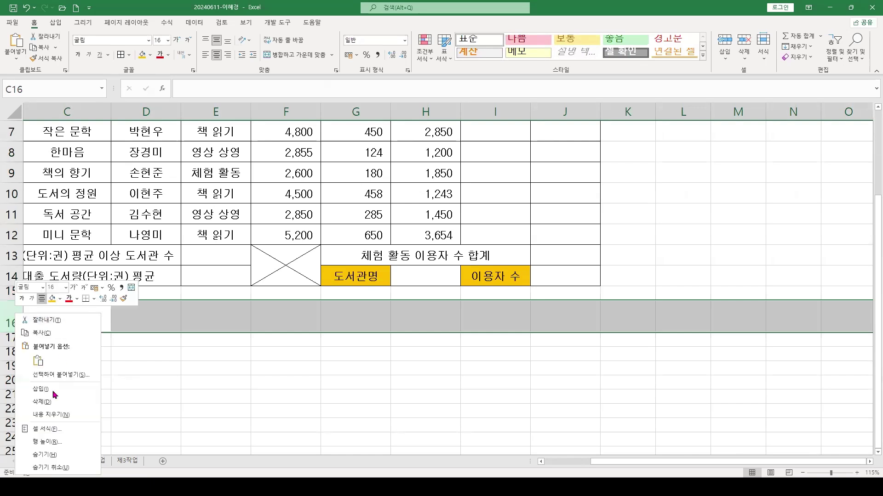
left_click(48, 407)
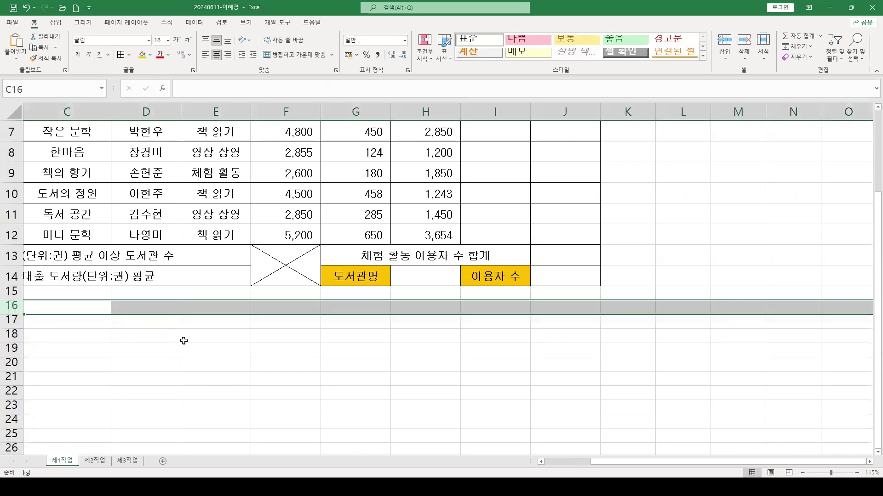
scroll(621, 462, "left", 2)
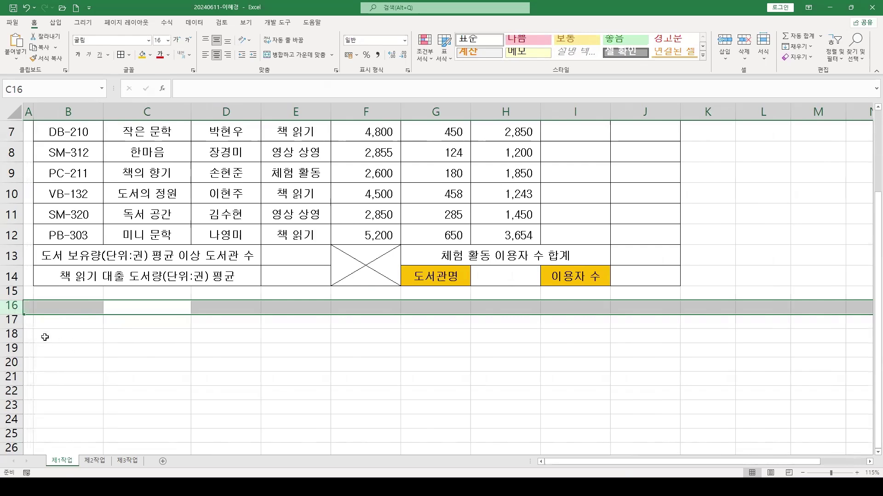
scroll(234, 385, "up", 3)
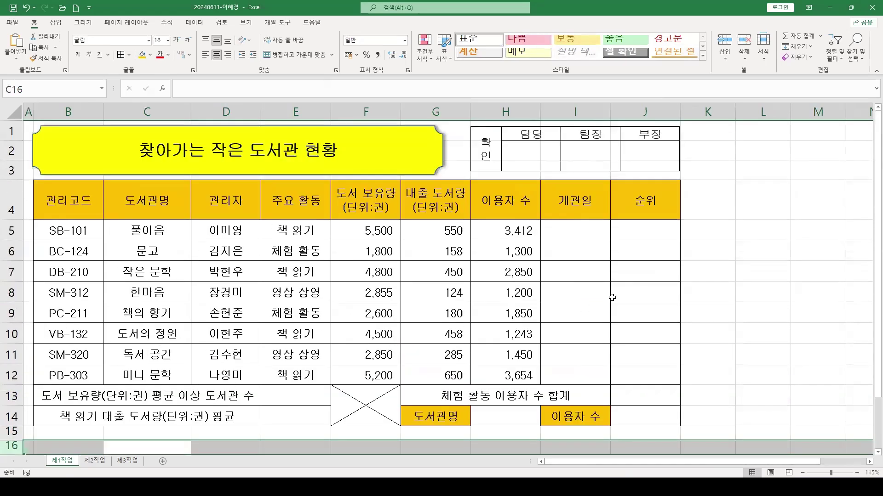
left_click(614, 298)
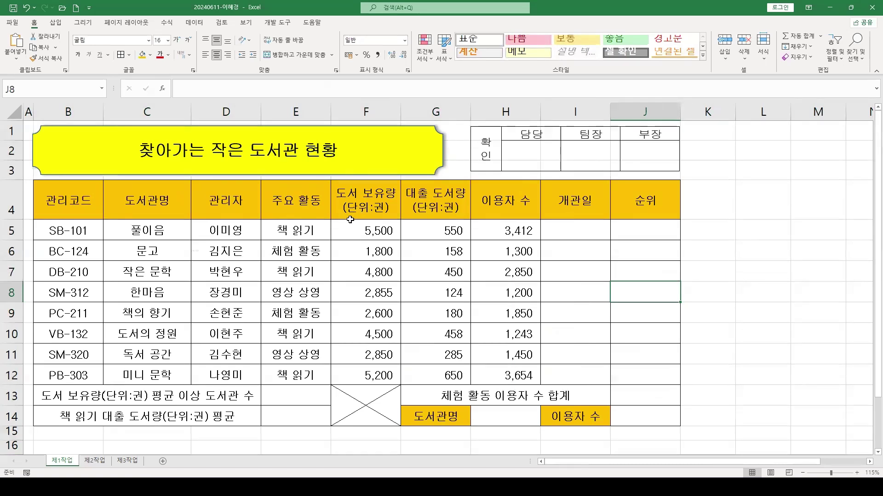
left_click_drag(65, 197, 640, 201)
left_click(454, 415)
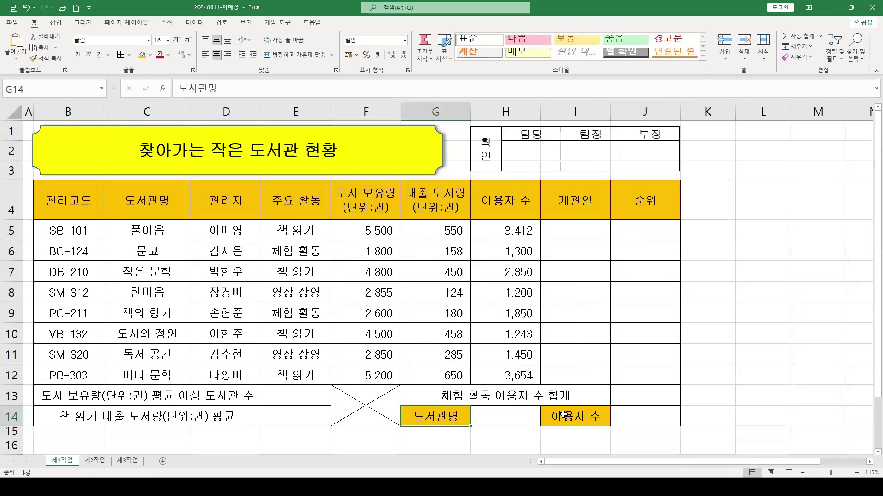
left_click(578, 416)
left_click_drag(86, 203, 643, 201)
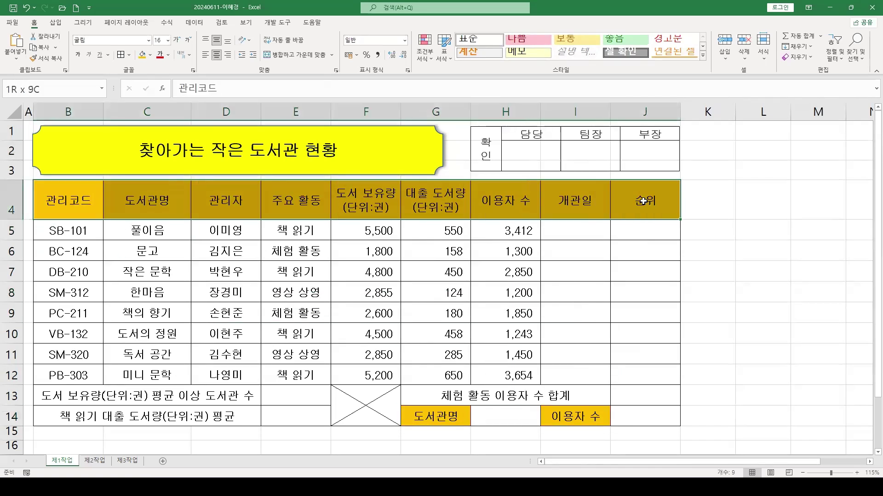
left_click(247, 327)
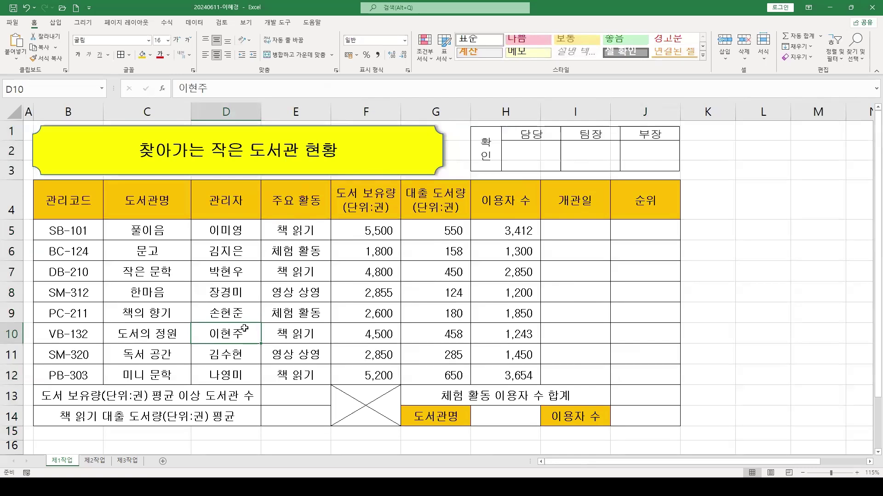
left_click(506, 418)
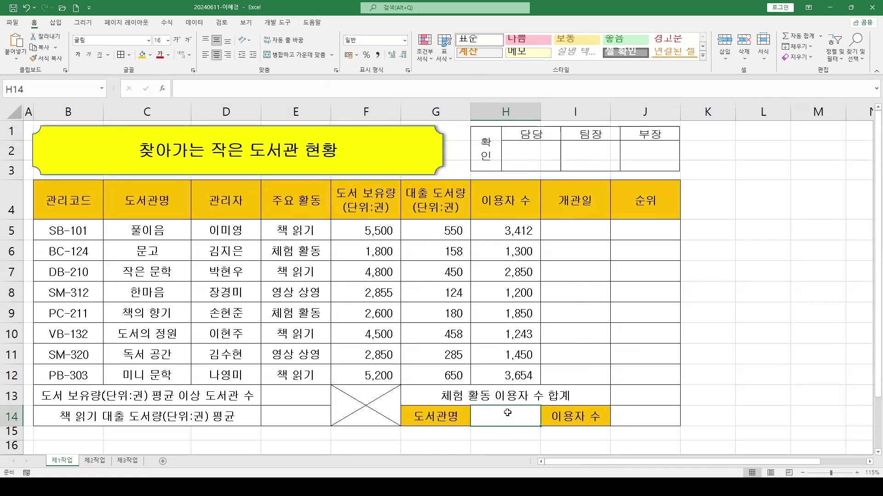
Add a 목록 (list) data validation to H14 with source =$C$5:$C$12
left_click(194, 26)
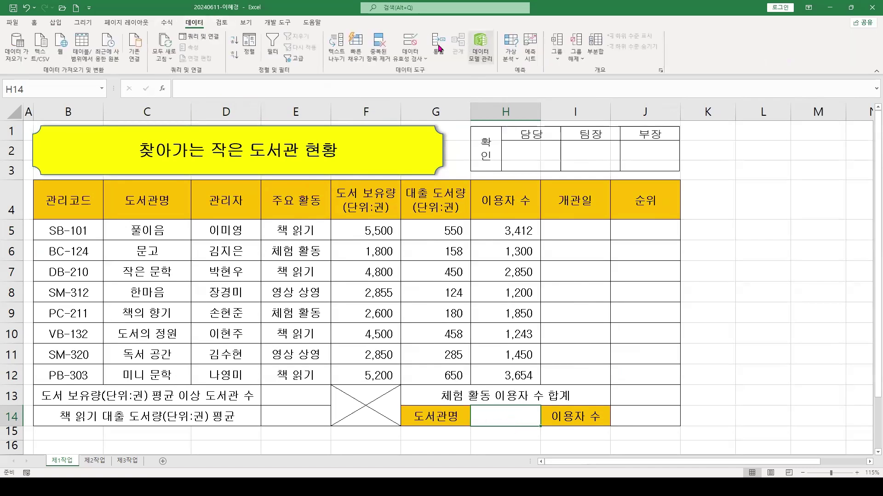
left_click(404, 38)
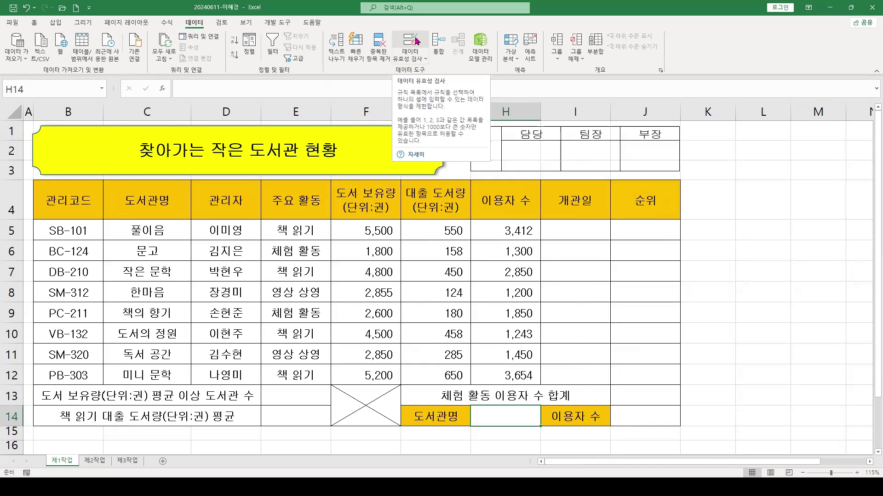
left_click(411, 41)
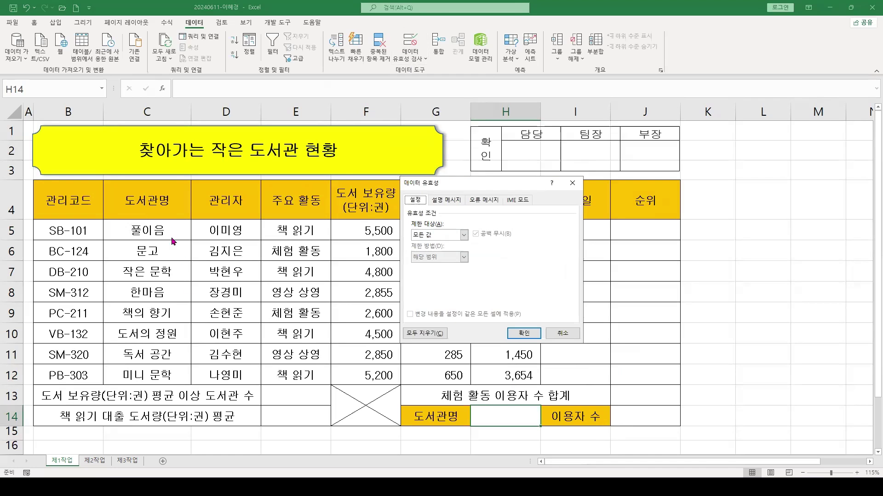
left_click(453, 239)
left_click(422, 263)
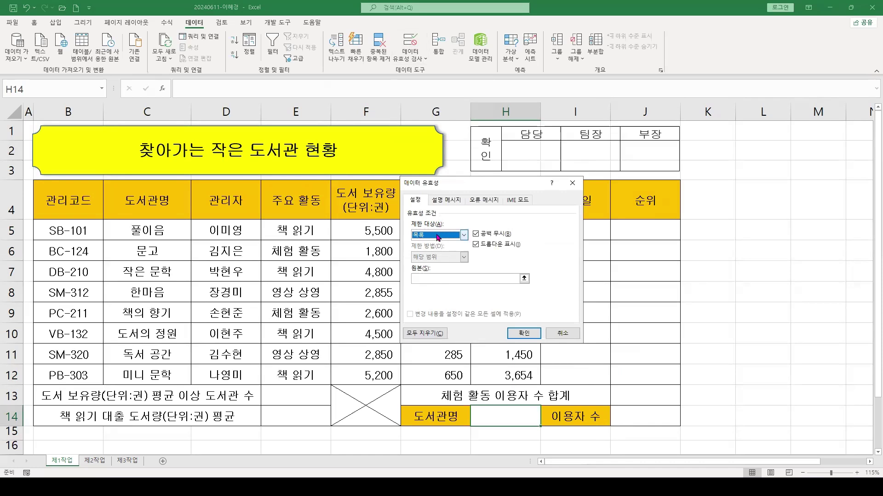
left_click(420, 278)
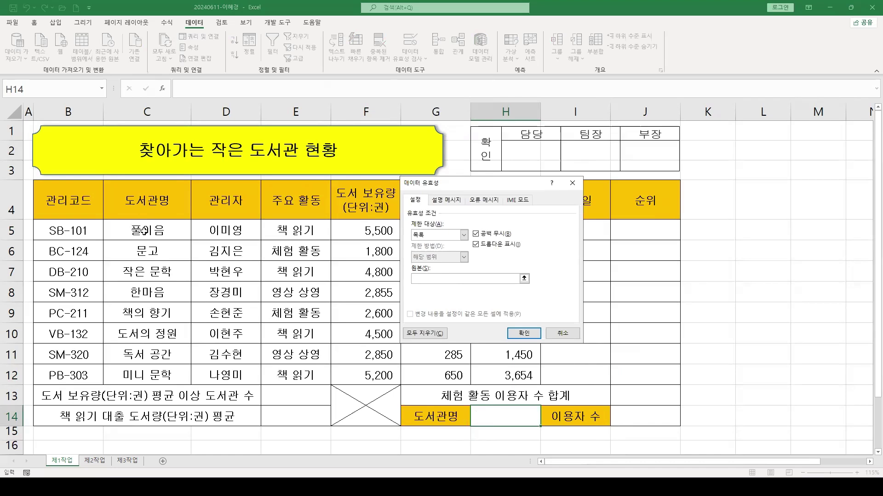
left_click_drag(145, 232, 145, 374)
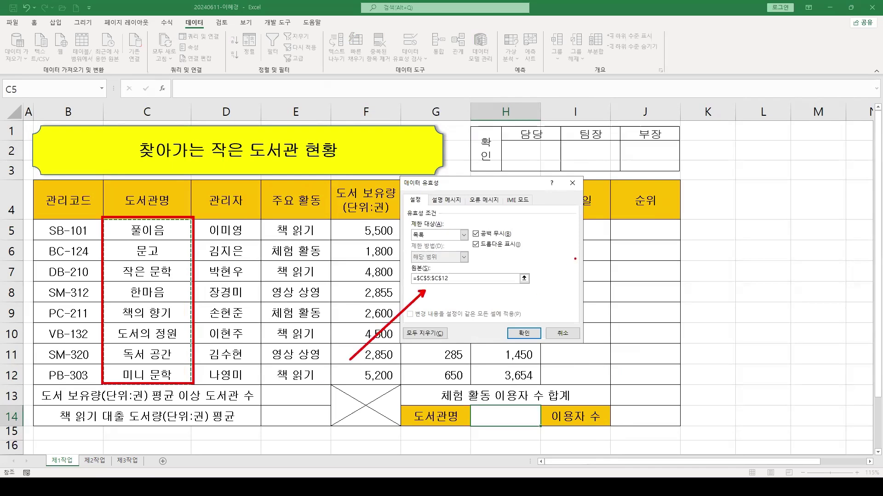
left_click(523, 333)
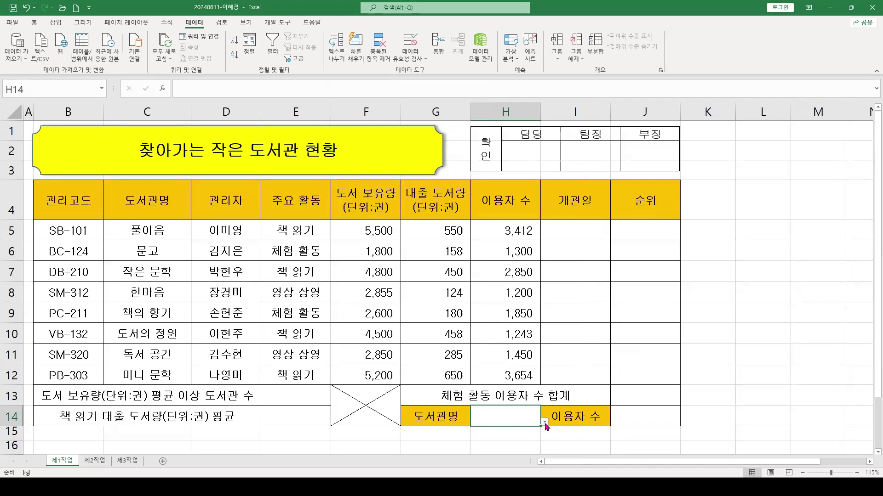
Choose 풀이음 from H14's library-name dropdown
left_click(544, 423)
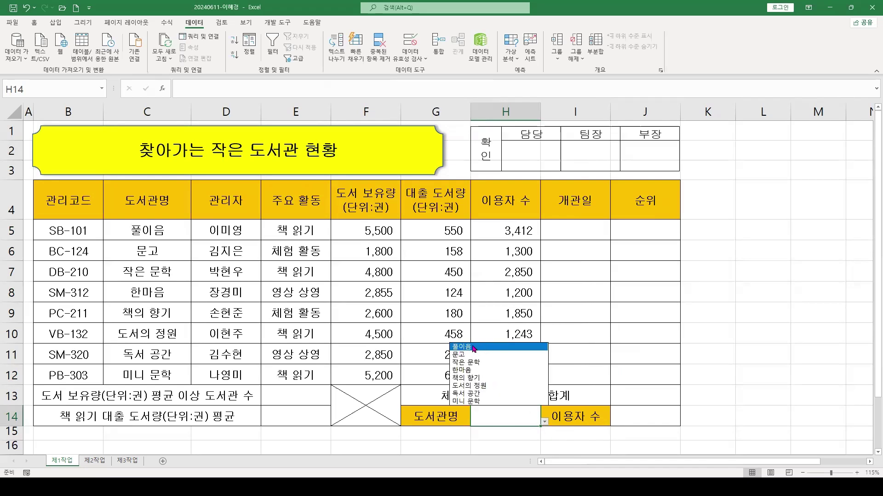
left_click(473, 348)
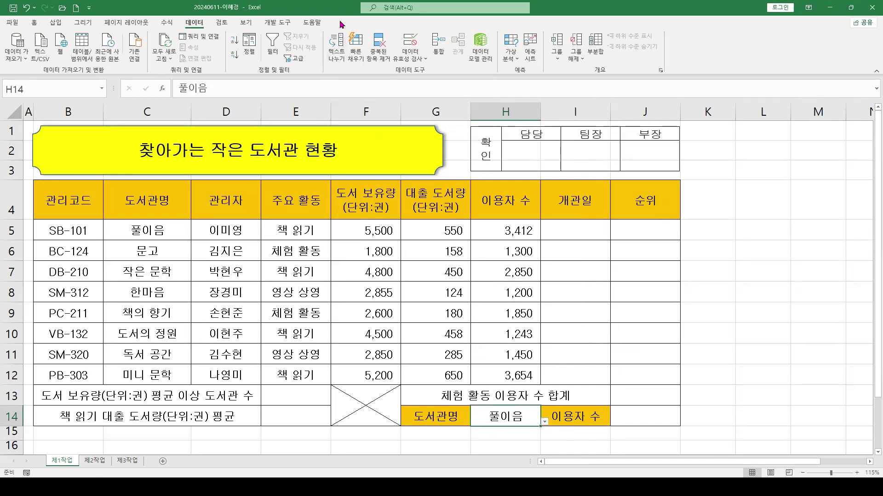
left_click(544, 421)
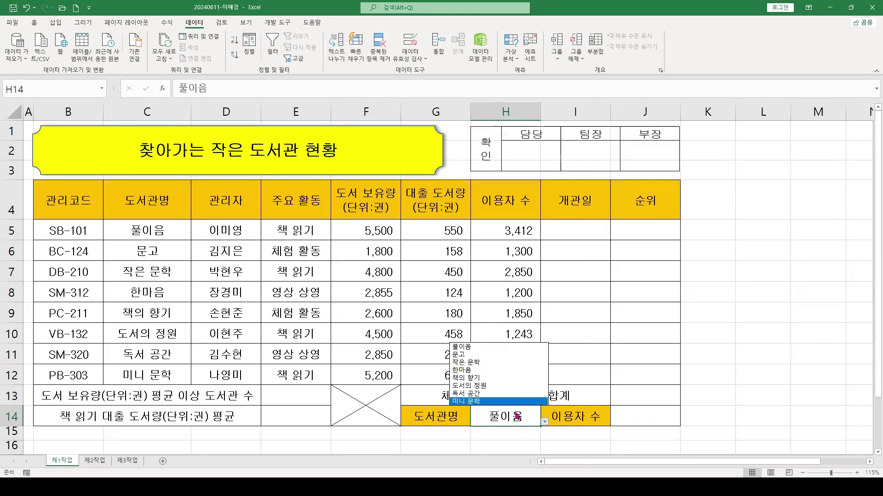
key("Escape")
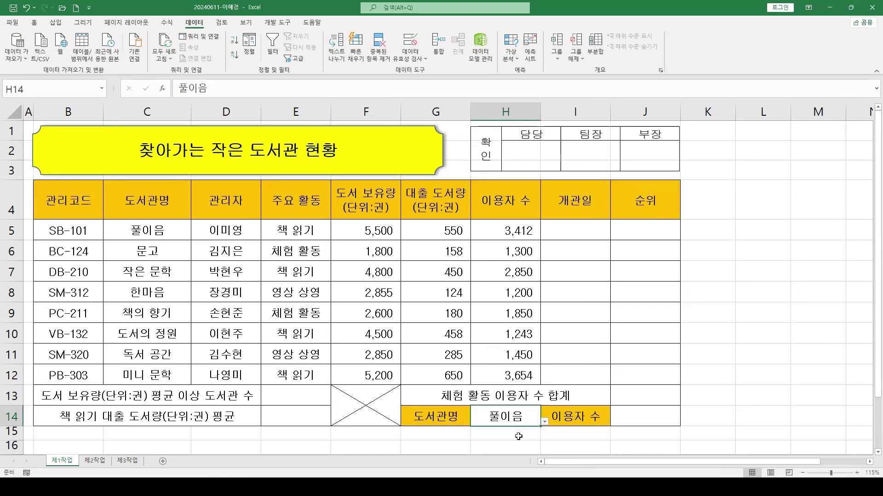
Select H5:H12 and open 셀 서식 at the 표시 형식 tab's 사용자 지정 category
left_click(506, 226)
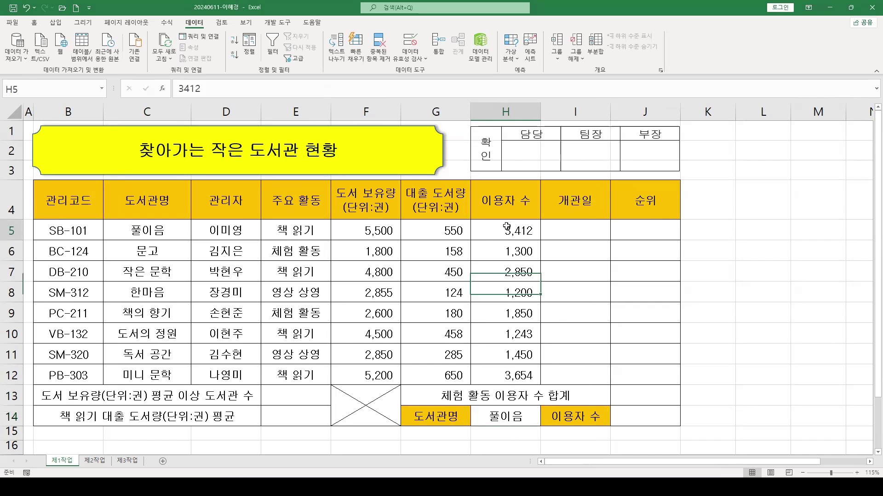
left_click_drag(506, 226, 509, 376)
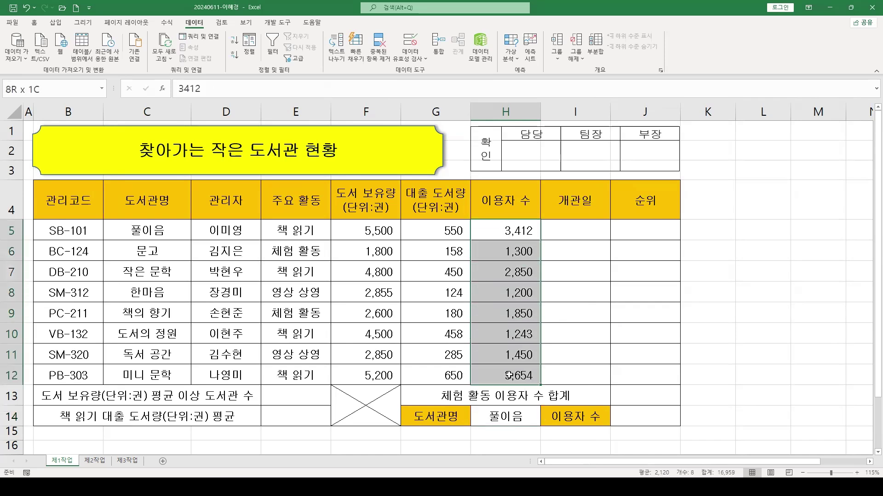
left_click_drag(508, 231, 507, 373)
right_click(520, 232)
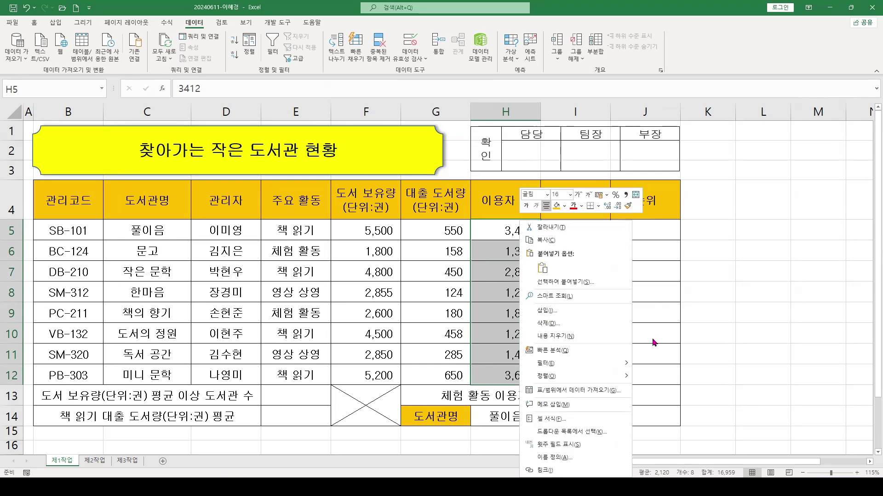
left_click(554, 425)
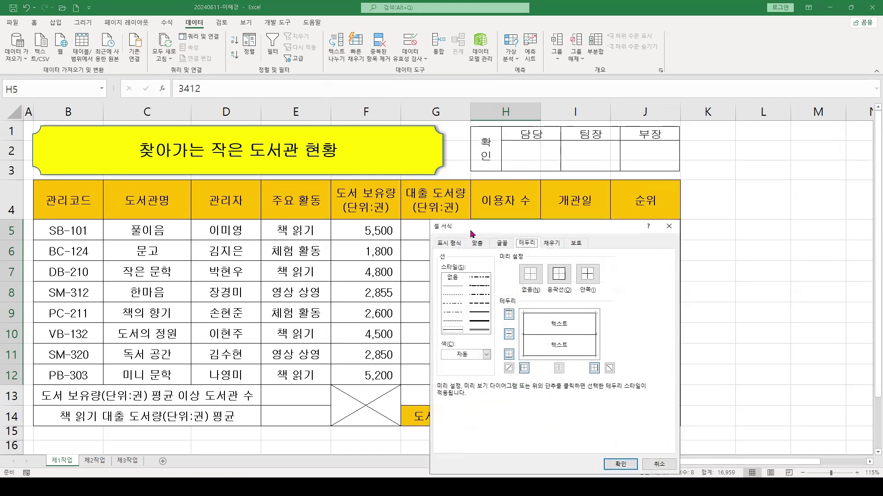
left_click_drag(469, 230, 592, 202)
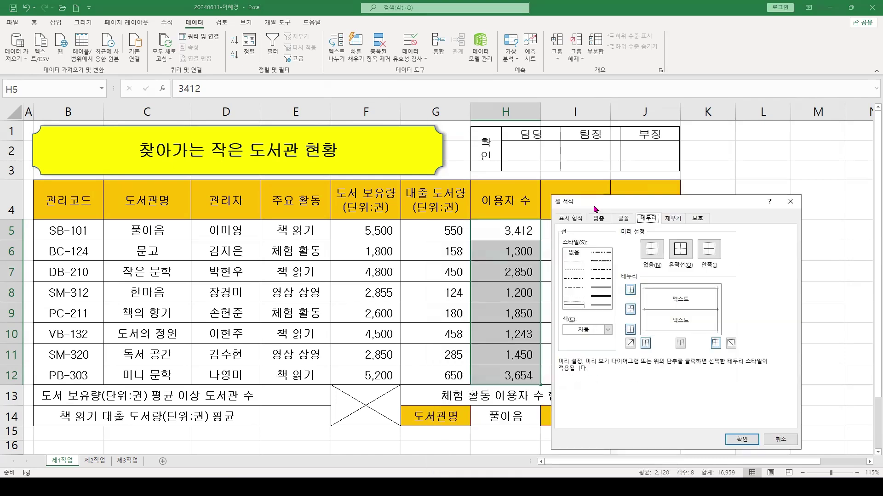
left_click(571, 219)
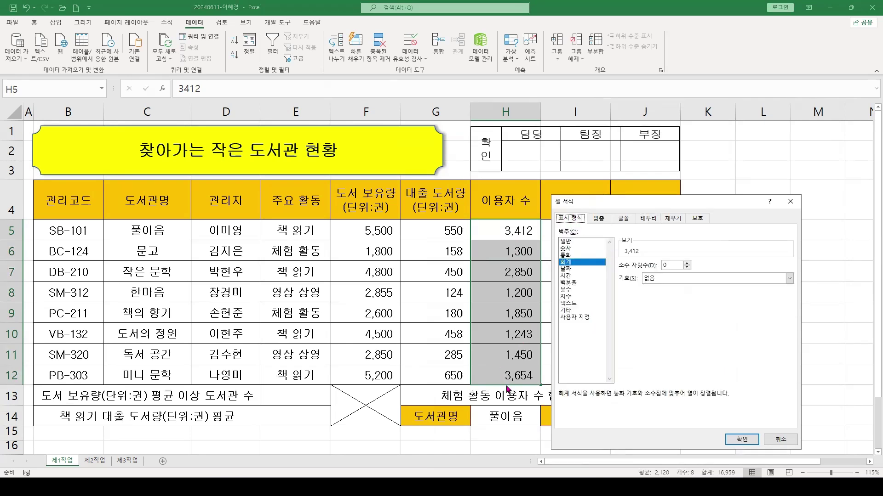
left_click(571, 317)
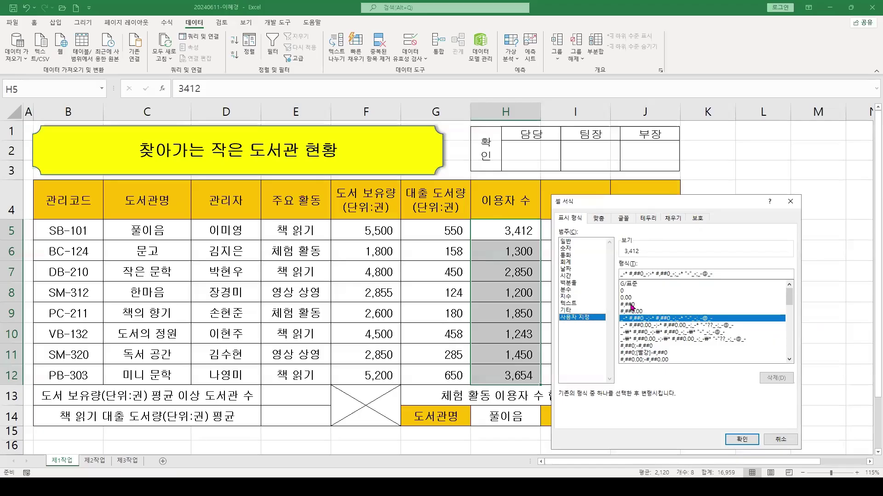
Apply the custom format #,##0"명" to H5:H12 so counts show like 3,412명
left_click(599, 286)
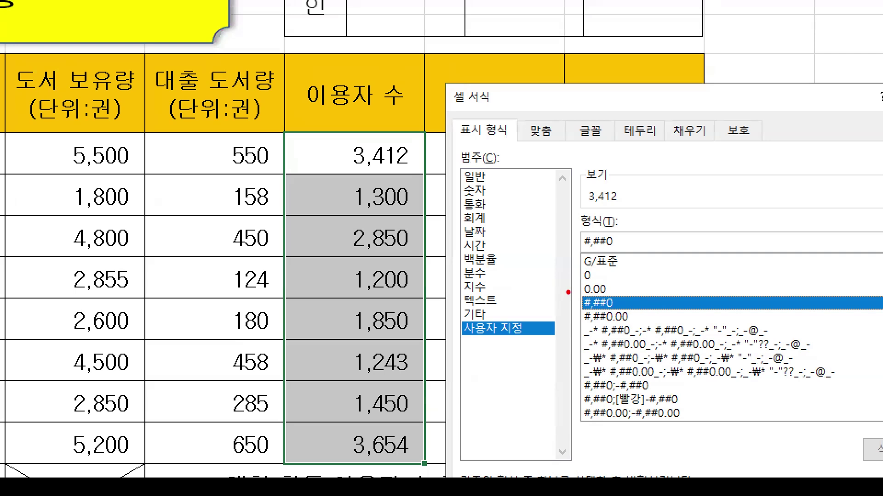
left_click_drag(601, 297, 643, 311)
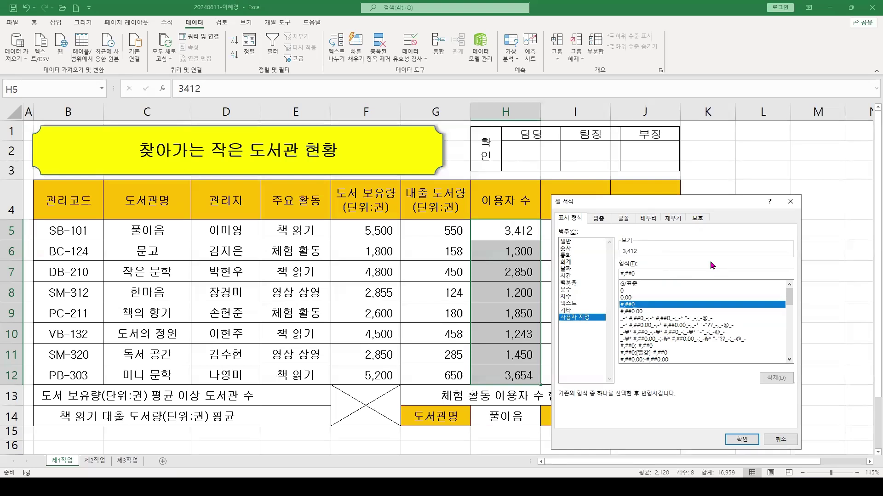
type("\"\"")
key("Left")
type("명")
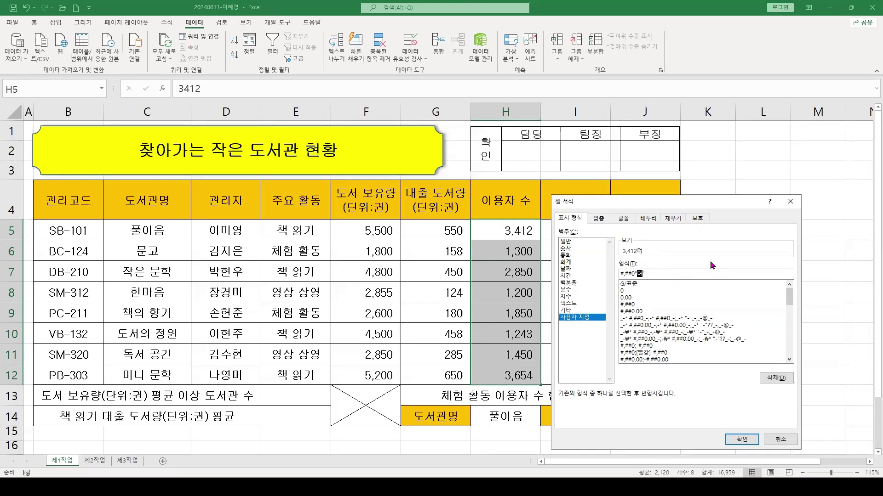
key("Right")
left_click(741, 439)
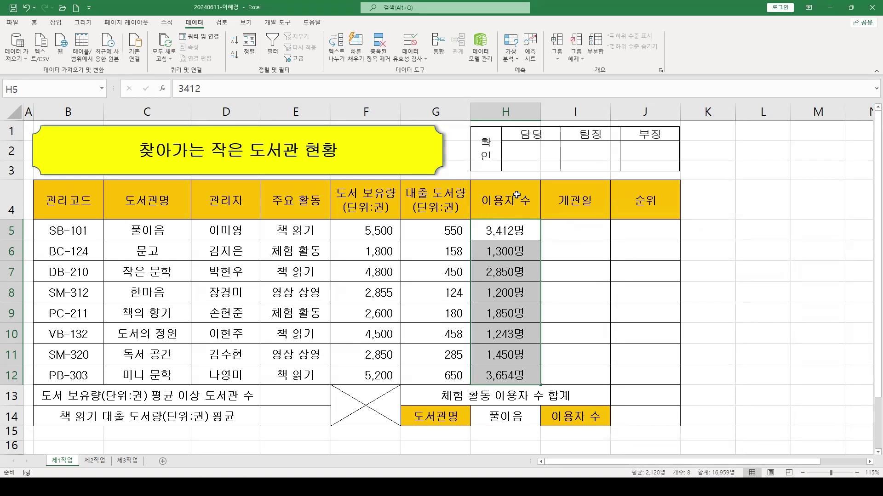
Right-align the user counts in H5:H12 from the Home tab
left_click(34, 23)
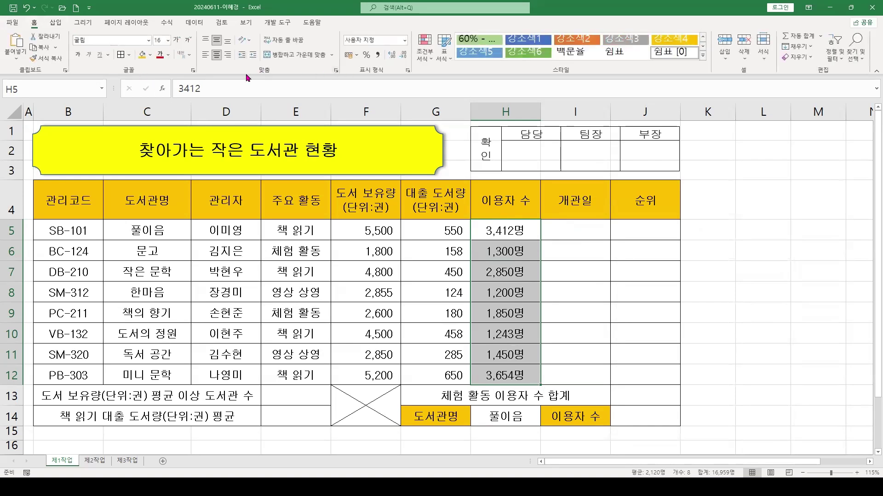
left_click(229, 55)
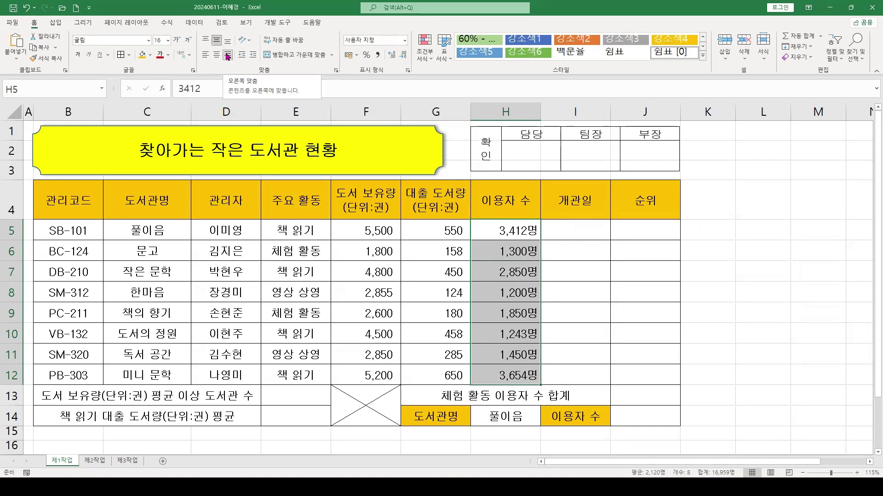
left_click(491, 237)
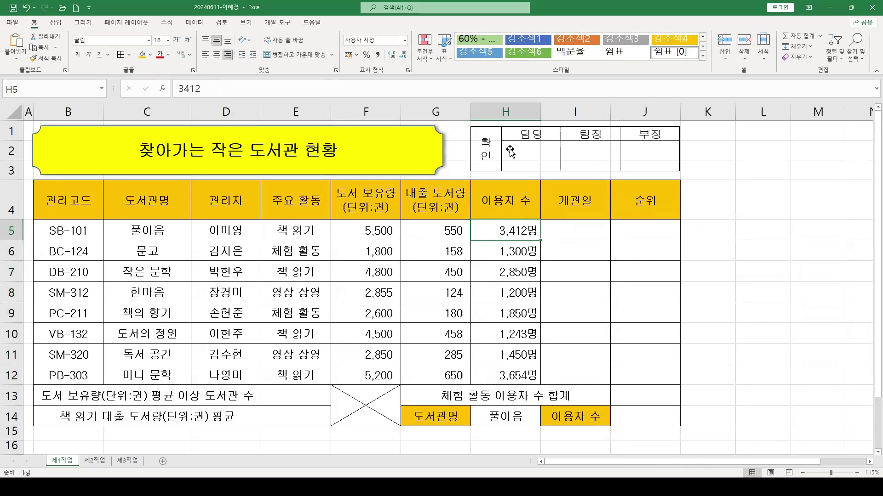
Name the range H5:H12 '이용자' using the Name Box
left_click_drag(500, 232, 491, 375)
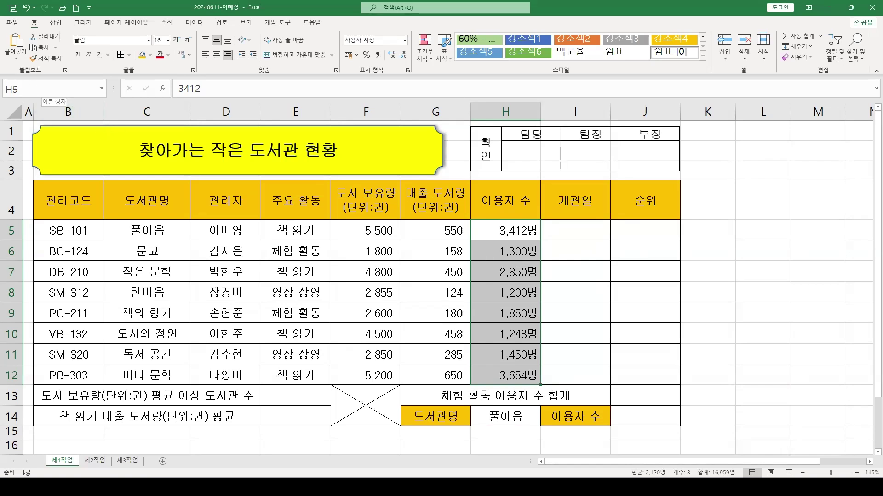
mouse_move(2, 72)
left_mouse_down()
mouse_move(91, 102)
mouse_move(140, 206)
left_mouse_up()
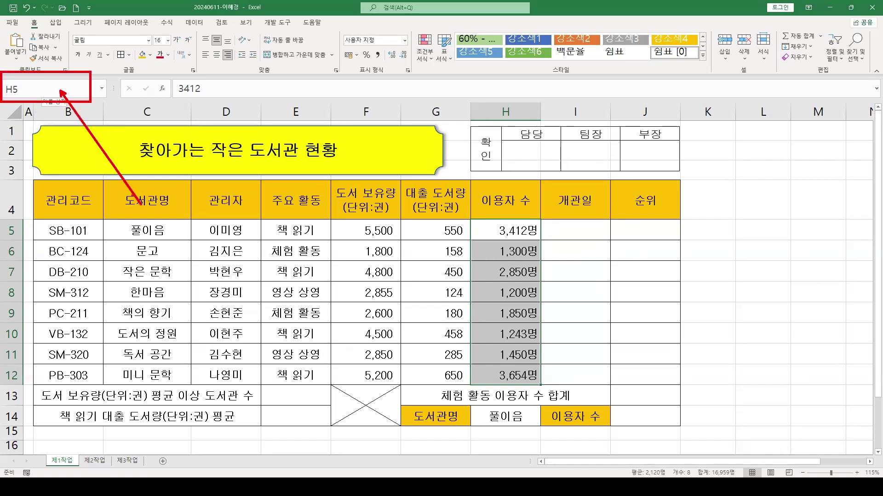
left_click_drag(472, 215, 550, 383)
key("Escape")
left_click(50, 90)
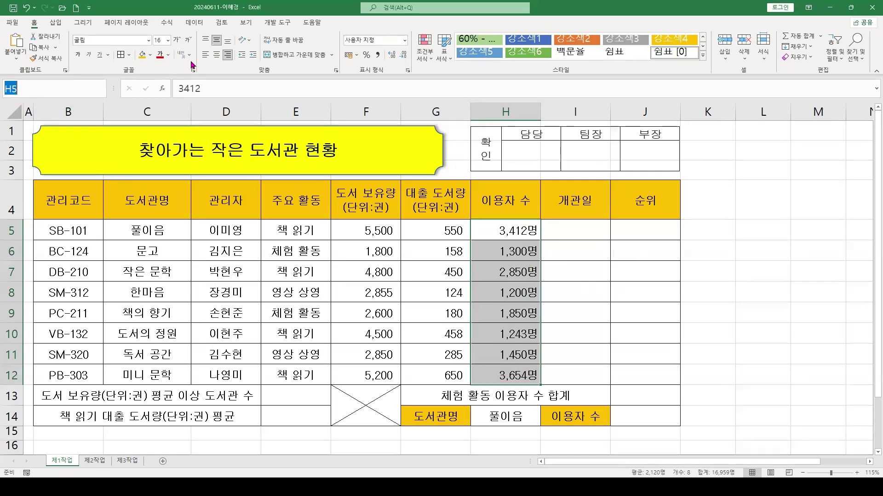
type("이용ㅈ")
key("Return")
left_click_drag(492, 230, 497, 375)
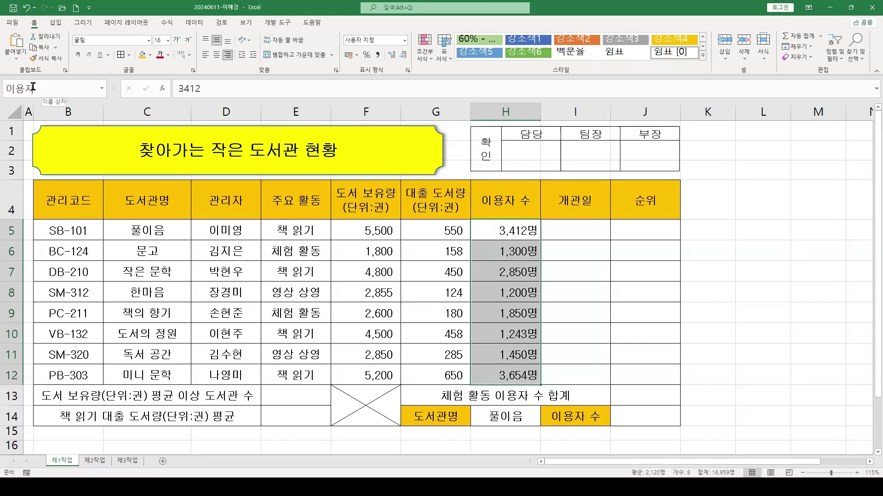
Verify the 이용자 defined name in the Formulas tab's Name Manager
left_click(170, 25)
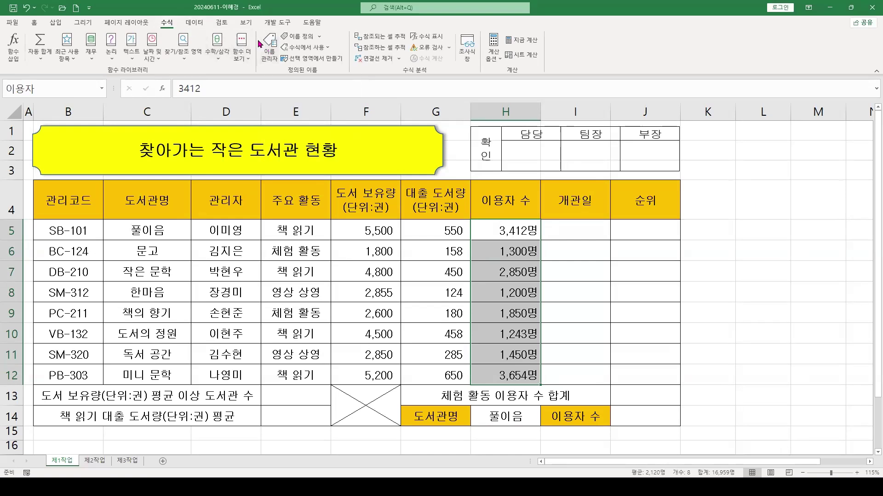
left_click(271, 59)
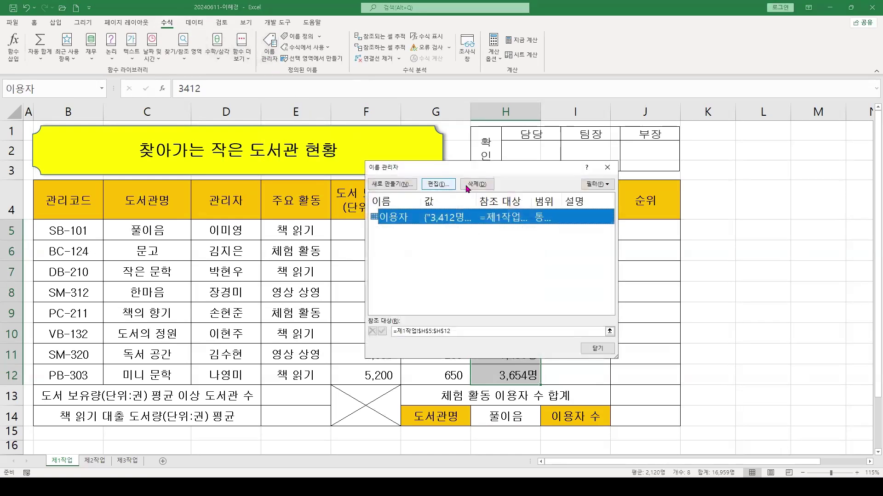
left_click(607, 168)
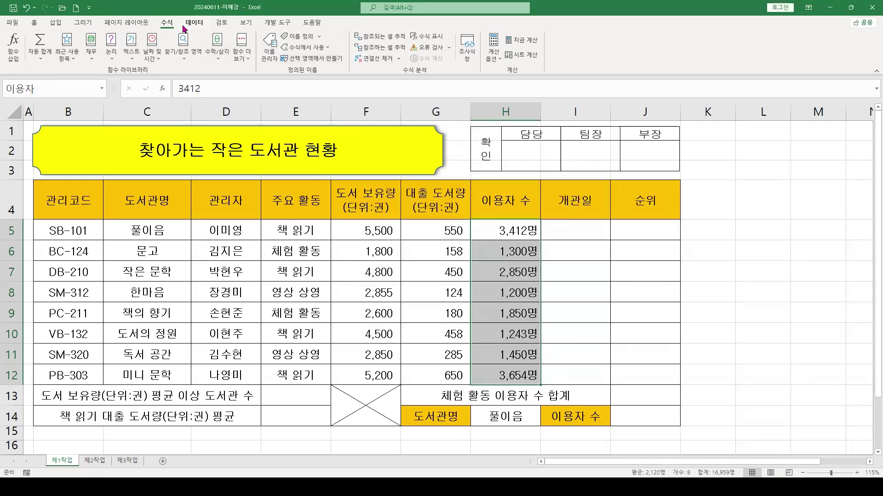
left_click(618, 270)
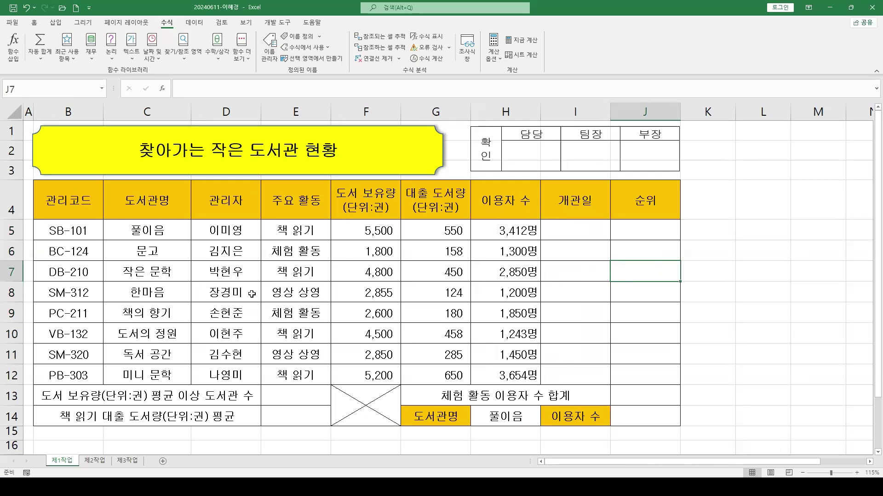
scroll(252, 293, "down", 1)
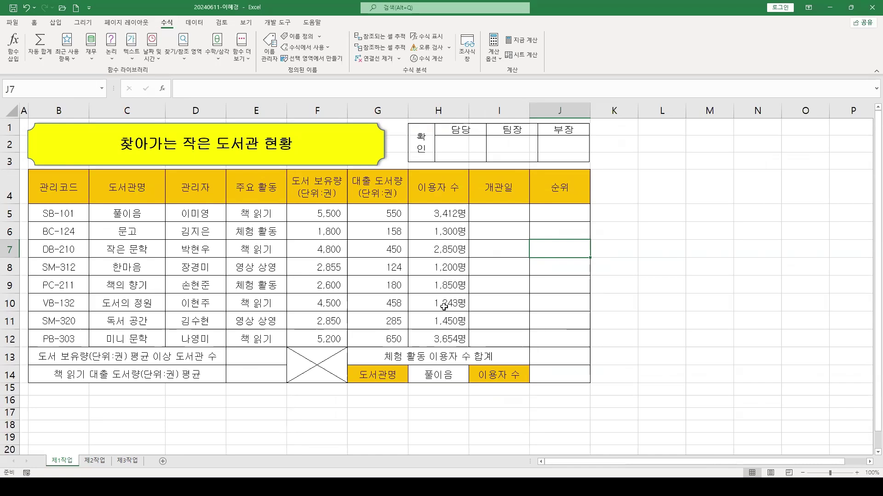
left_click(492, 215)
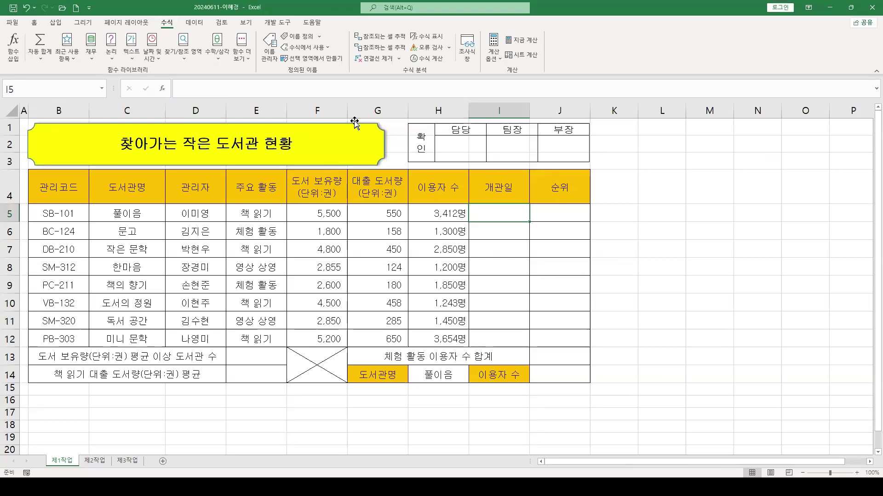
scroll(524, 232, "up", 1)
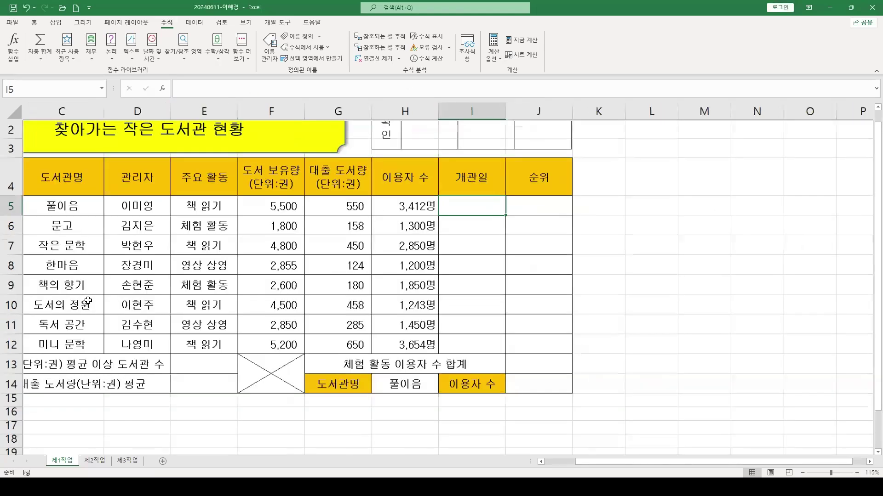
left_click_drag(659, 467, 612, 466)
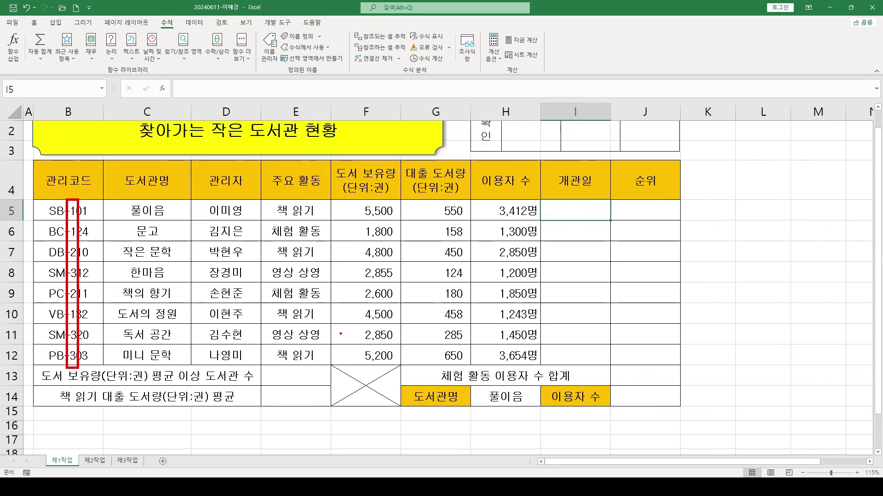
left_click_drag(75, 202, 111, 187)
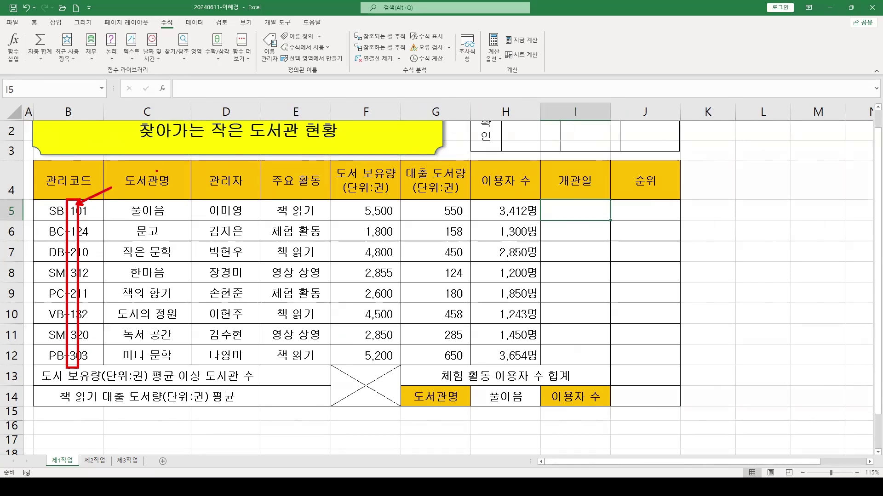
left_click_drag(157, 168, 156, 186)
left_click_drag(585, 205, 598, 171)
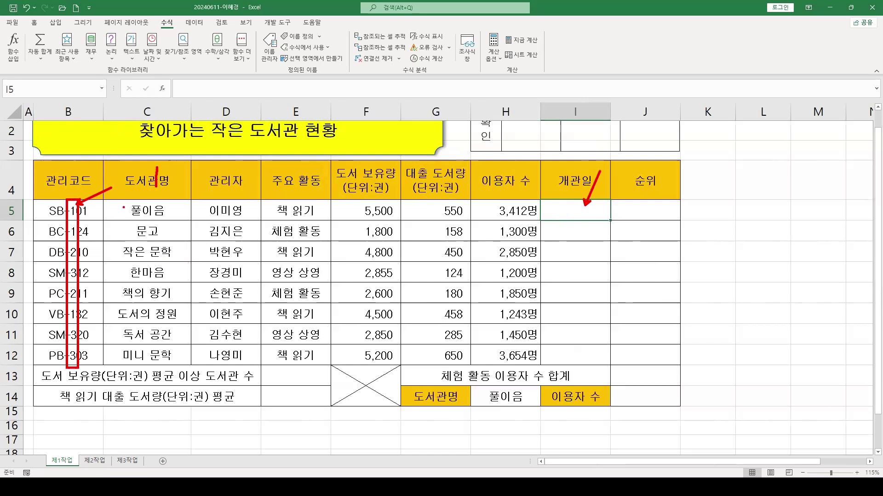
left_click_drag(74, 196, 70, 154)
key("e")
key("Escape")
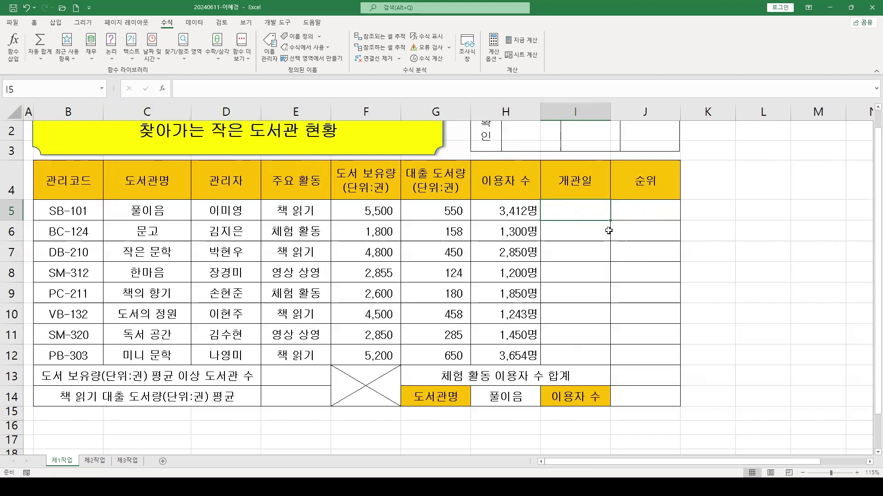
Insert the IF function into I5 from the All-categories function list
left_click(161, 88)
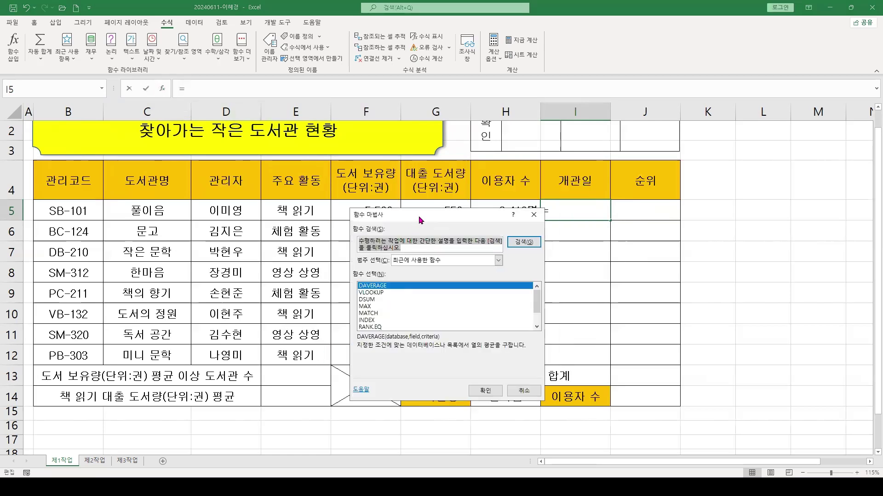
left_click_drag(419, 217, 368, 223)
left_click(357, 267)
left_click(358, 266)
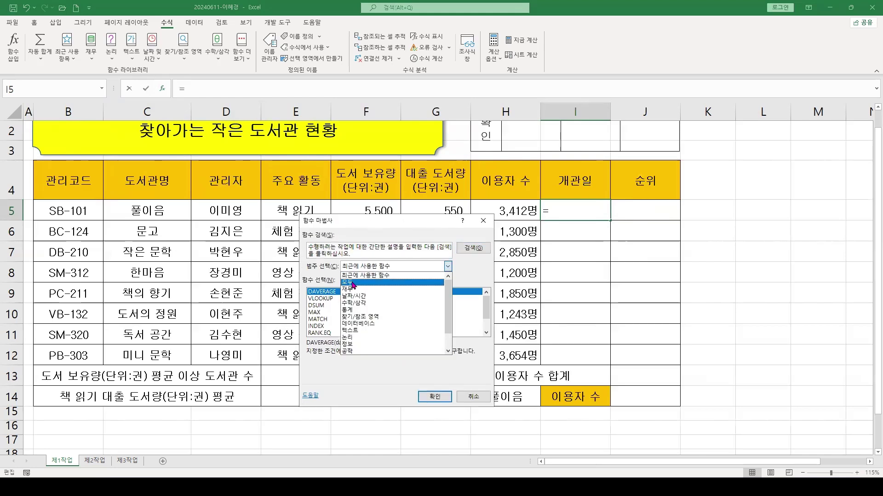
left_click(353, 283)
left_click(339, 318)
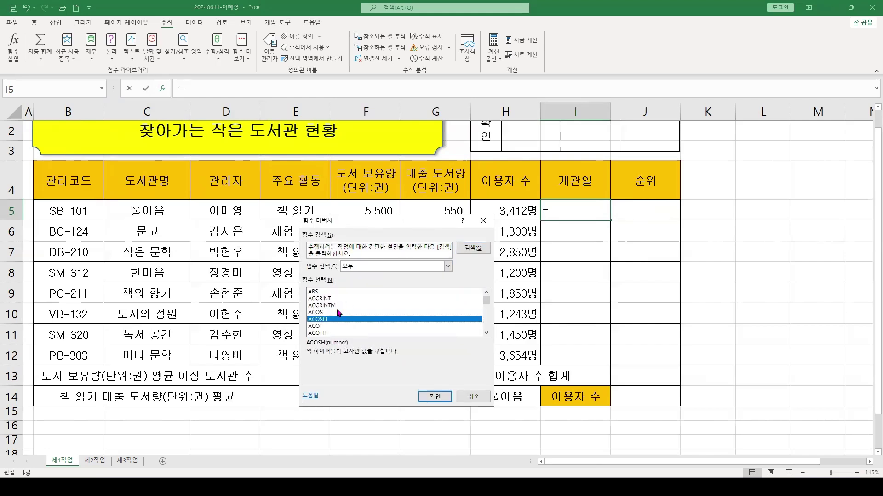
key("i")
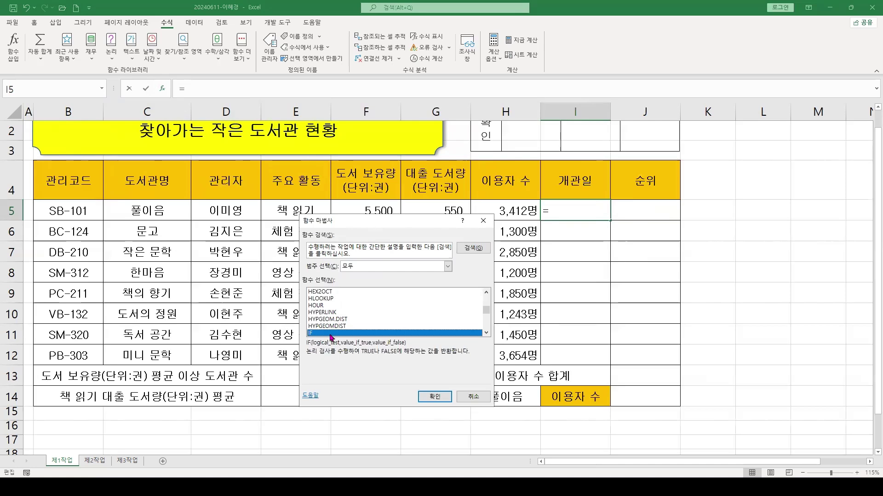
scroll(356, 347, "down", 1)
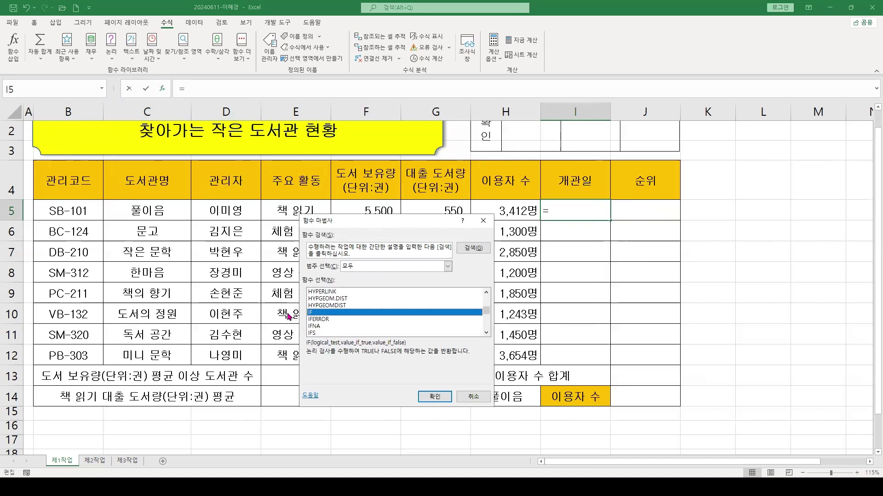
left_click(431, 396)
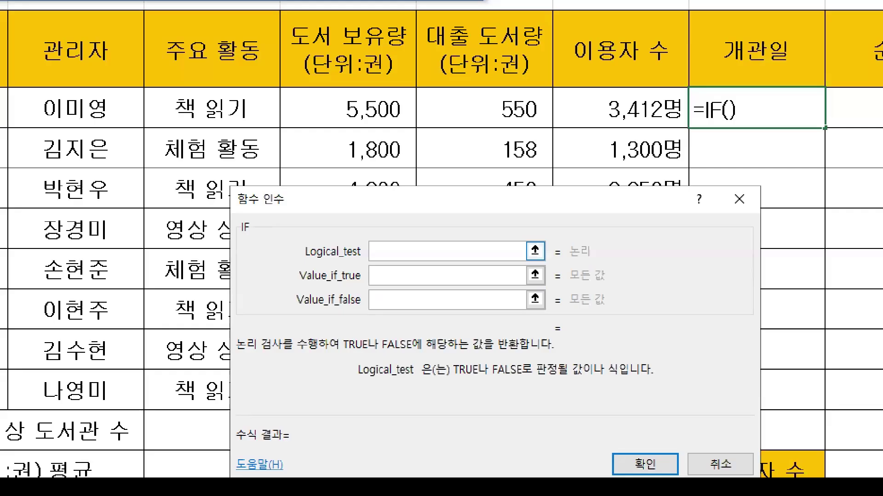
Move the IF arguments dialog off the table data, ready for the Value_if_true entry
mouse_move(301, 261)
left_mouse_down()
mouse_move(385, 265)
mouse_move(370, 260)
left_mouse_up()
left_click_drag(363, 230, 322, 174)
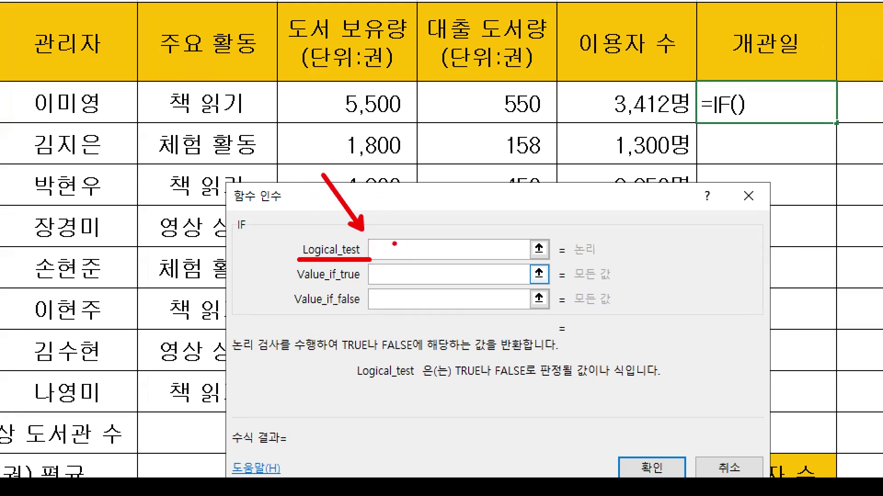
mouse_move(363, 234)
left_mouse_down()
mouse_move(560, 251)
mouse_move(367, 260)
left_mouse_up()
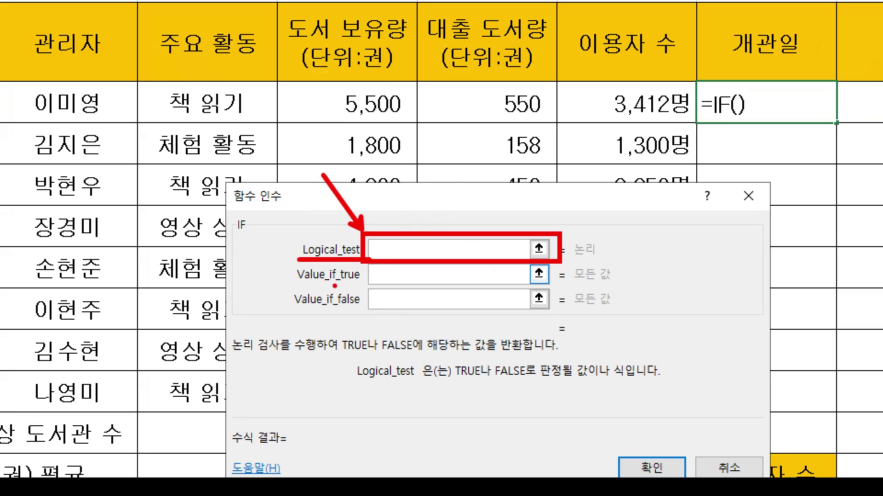
mouse_move(335, 286)
left_mouse_down()
mouse_move(379, 278)
mouse_move(352, 294)
left_mouse_up()
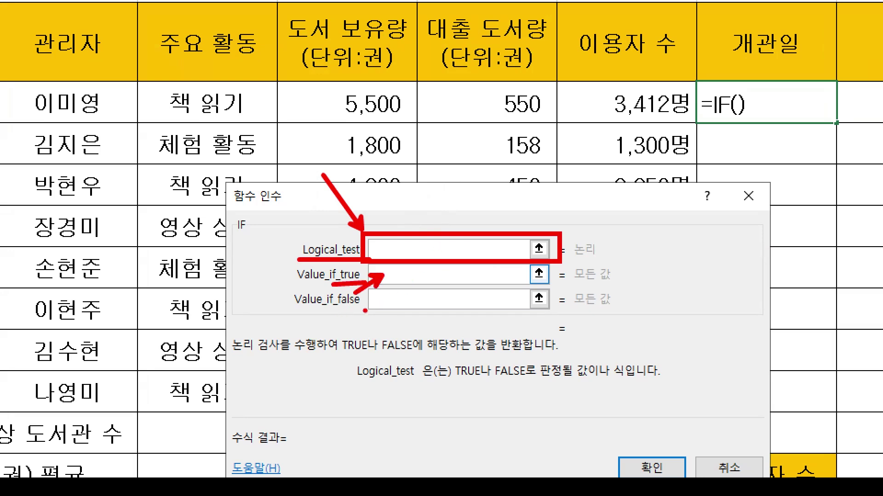
mouse_move(334, 312)
left_mouse_down()
mouse_move(381, 305)
mouse_move(334, 345)
left_mouse_up()
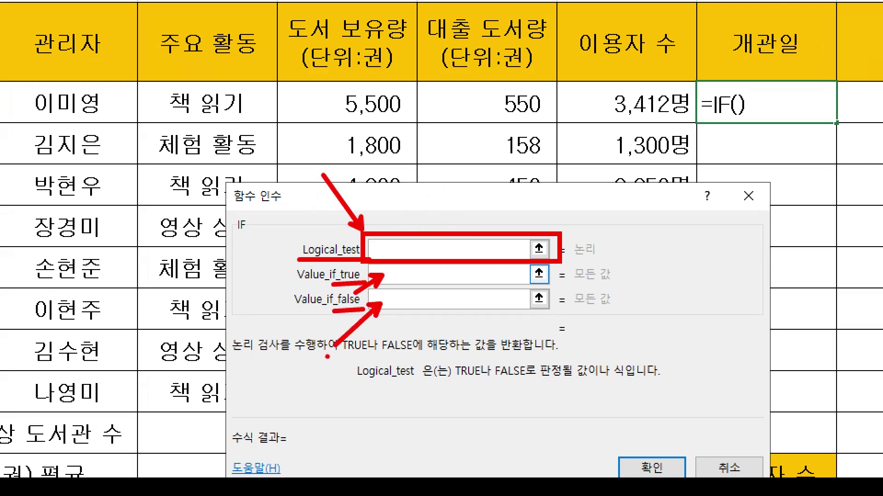
key("Escape")
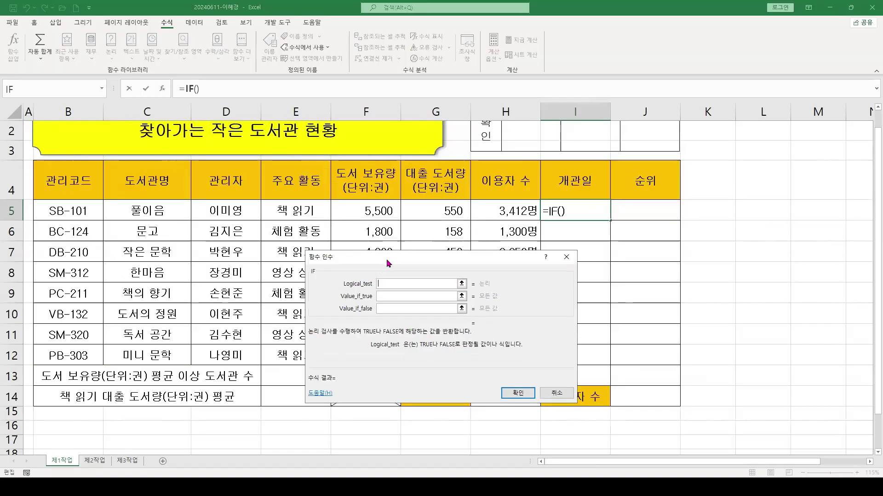
left_click_drag(387, 263, 398, 248)
left_click(398, 282)
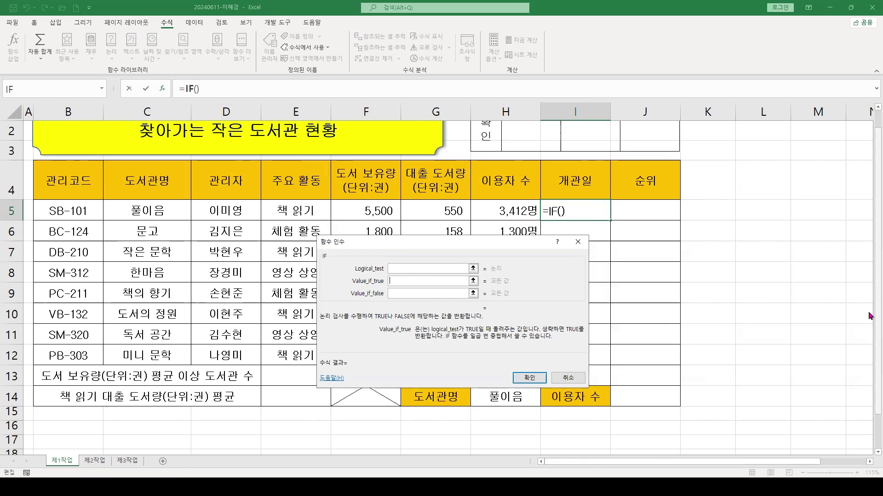
Enter 화~토 as the IF true value and 월~금 as the false value
type("화~토")
key("Tab")
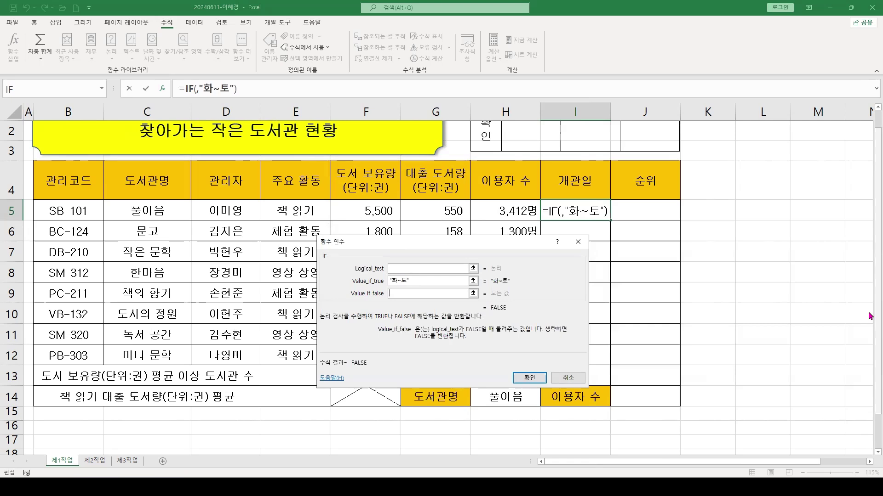
type("월~그")
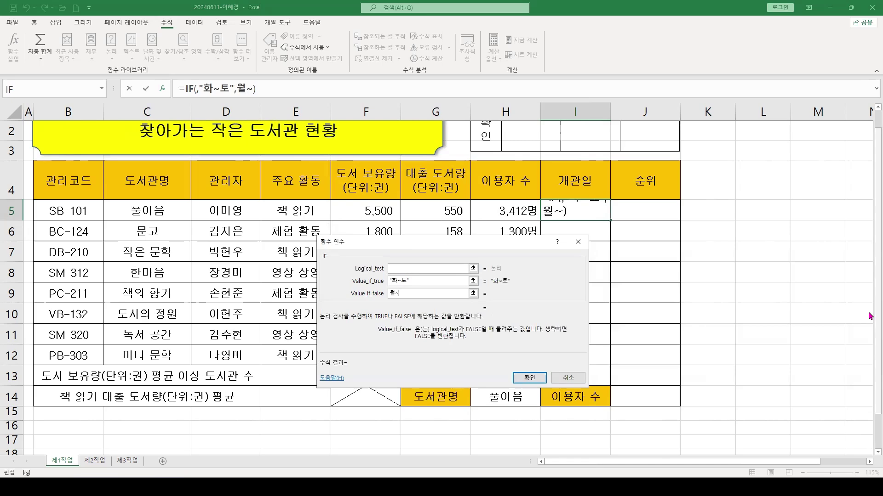
type("ㅁ")
key("Tab")
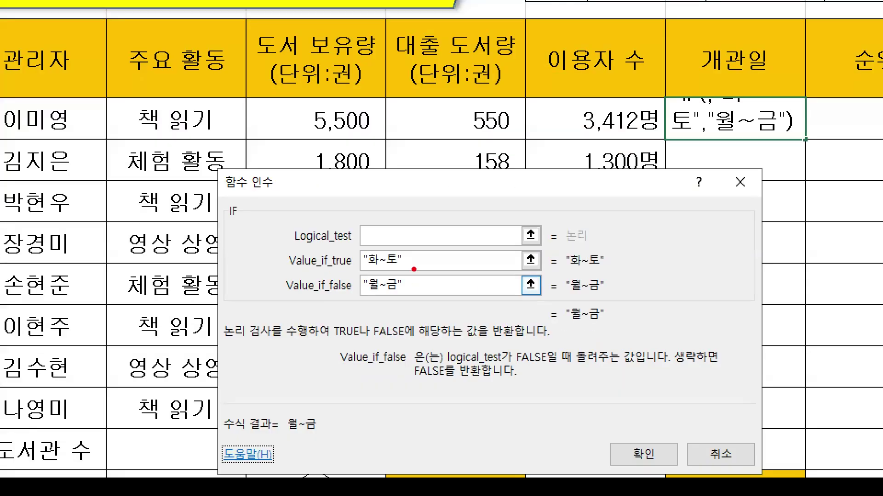
left_click_drag(421, 273, 424, 295)
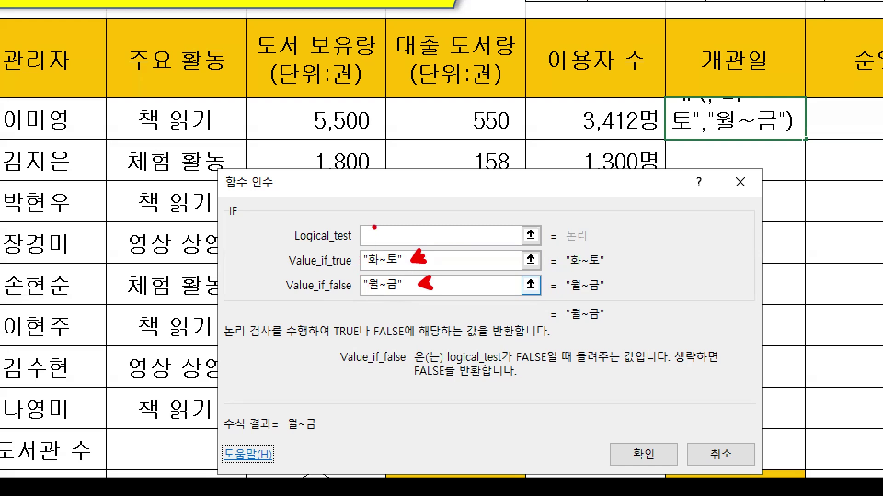
left_click_drag(366, 227, 339, 176)
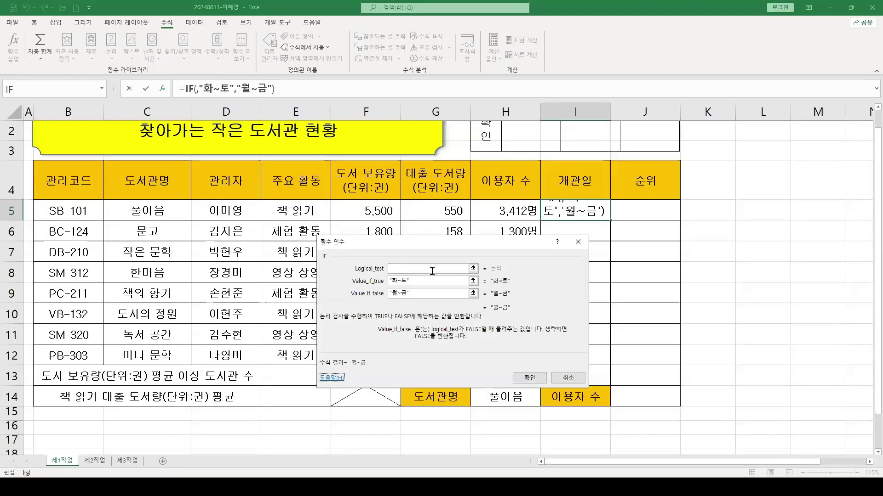
left_click(413, 241)
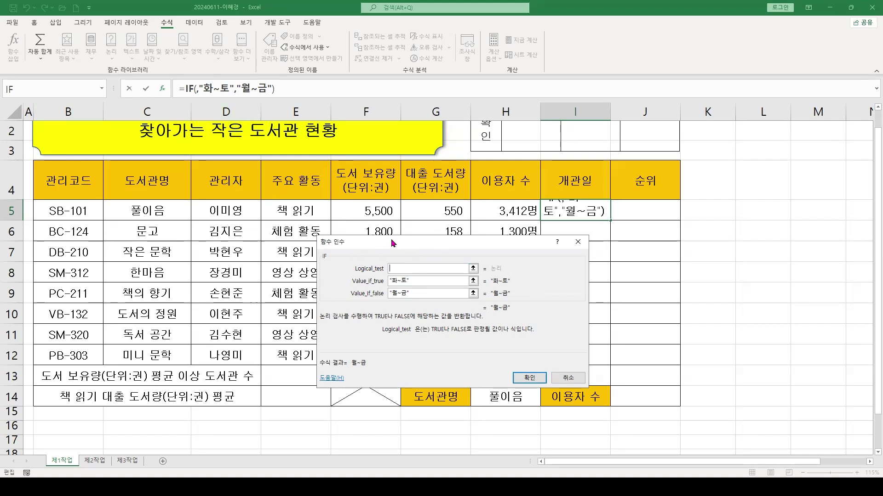
left_click_drag(391, 240, 246, 206)
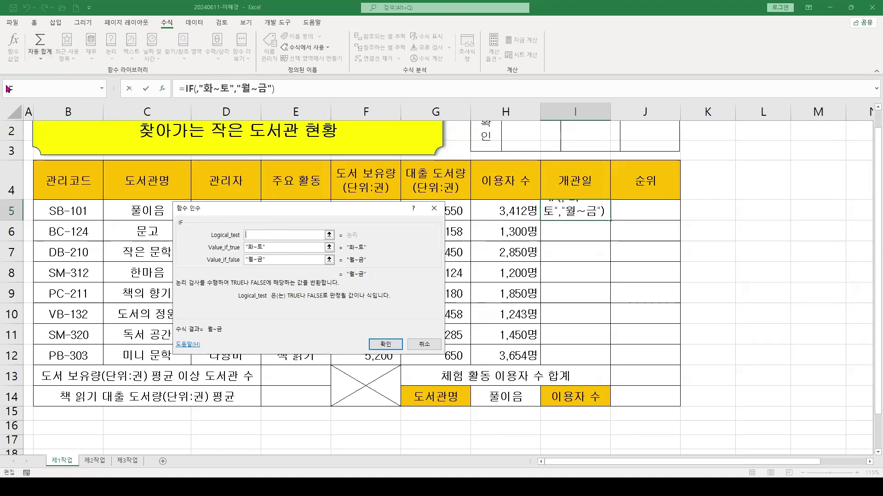
Nest the MID function inside the IF condition via More Functions
left_click(102, 89)
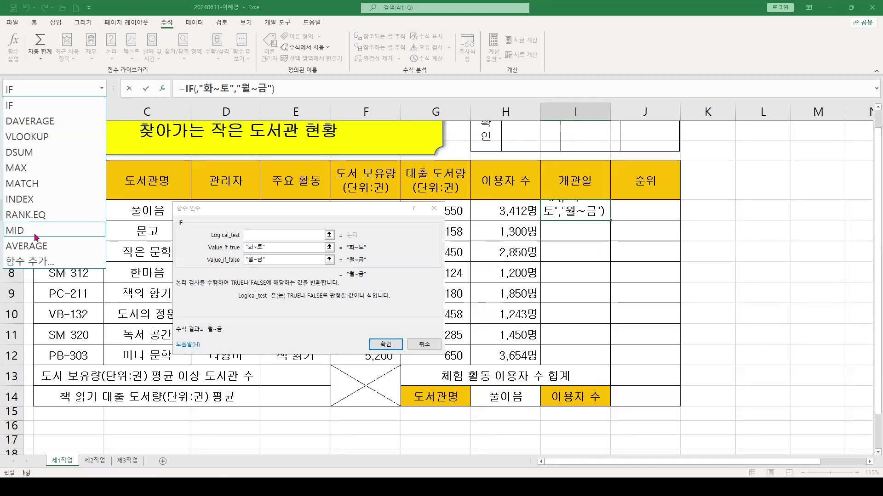
left_click(31, 262)
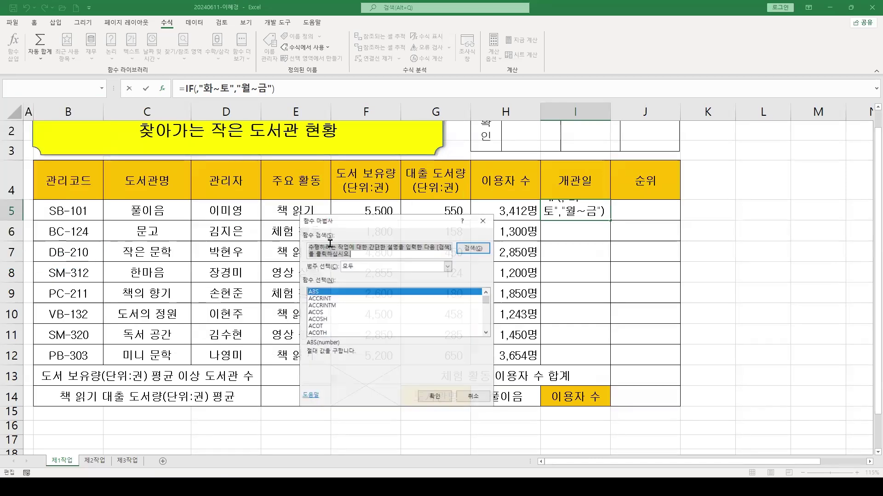
left_click(367, 330)
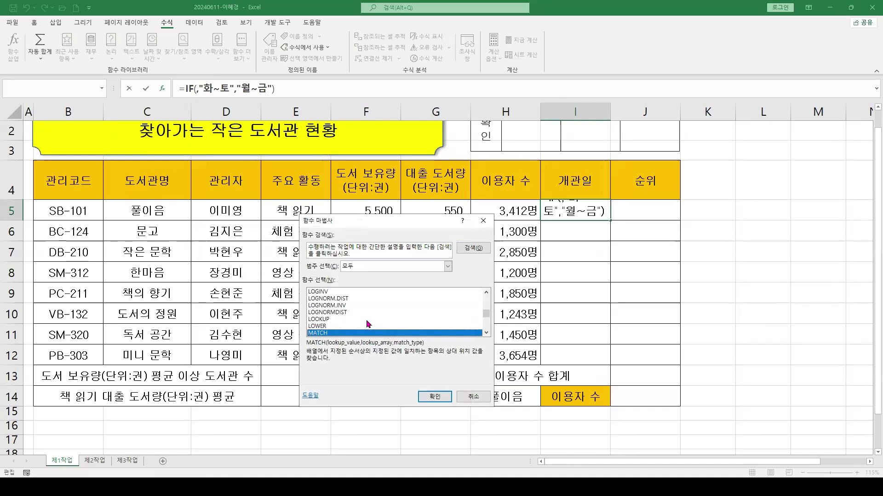
scroll(339, 320, "down", 3)
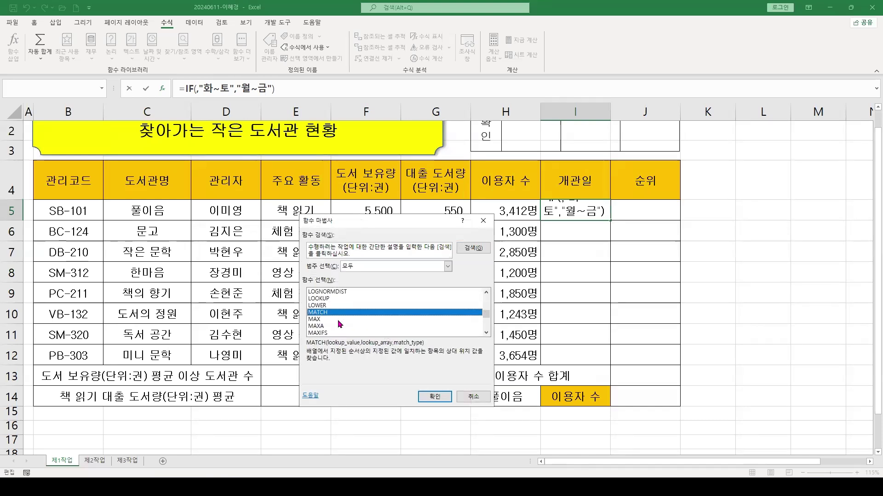
left_click(311, 320)
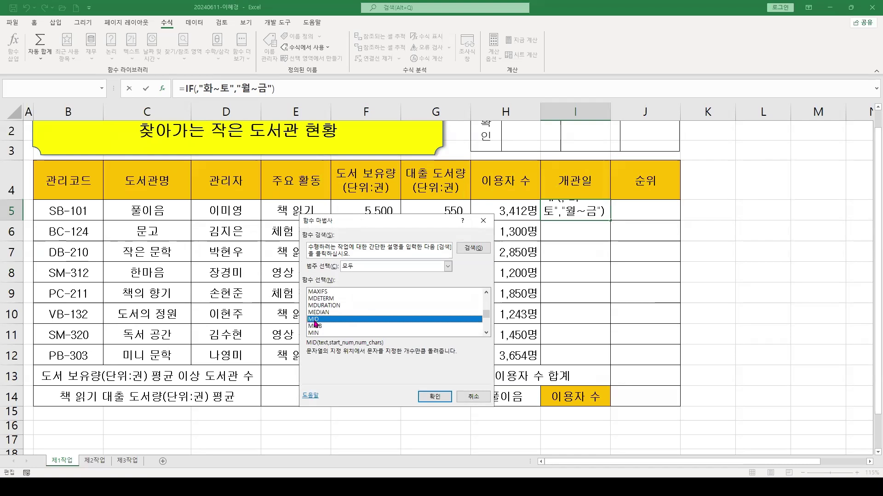
left_click(434, 397)
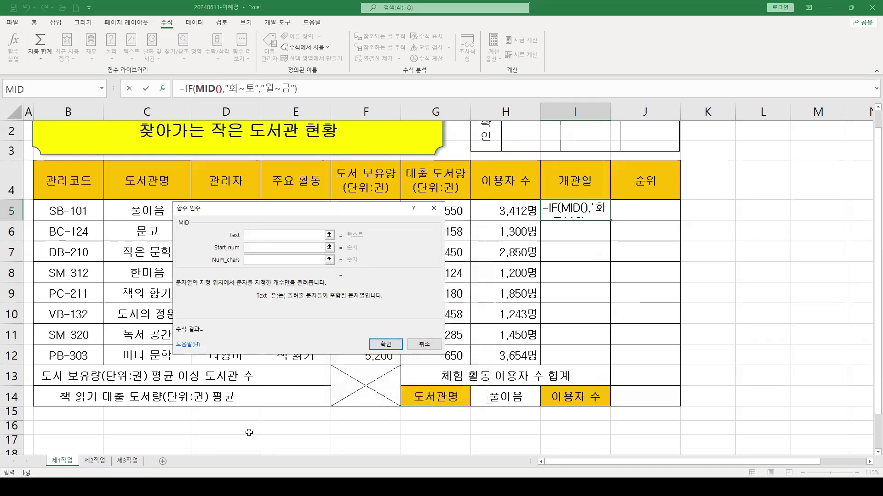
left_click_drag(189, 214, 85, 211)
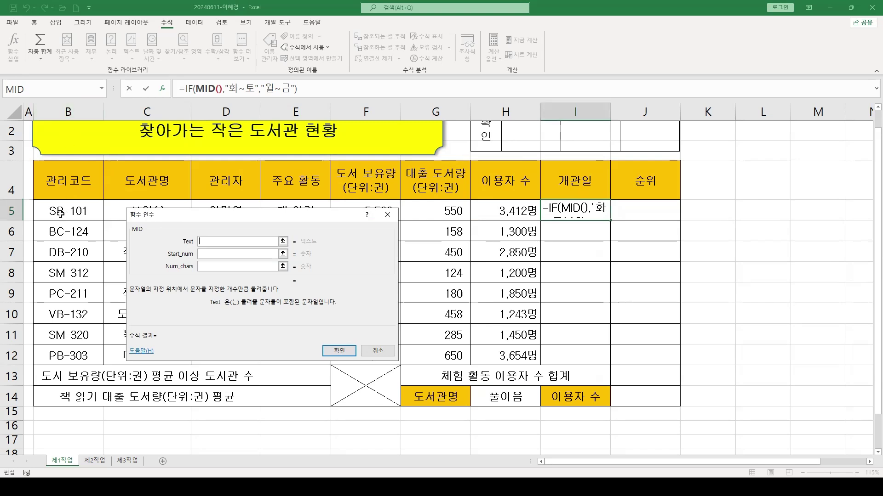
Set MID's arguments to Text B5, Start_num 4 and Num_chars 1
left_click(62, 210)
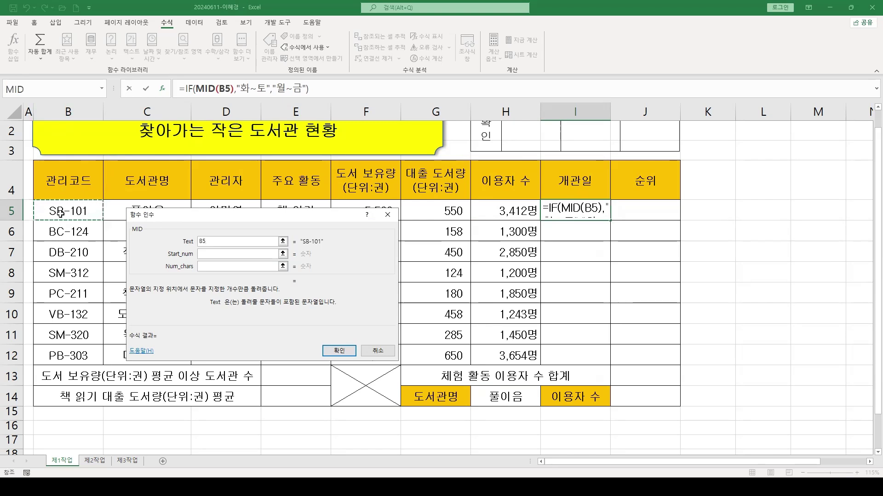
left_click(209, 253)
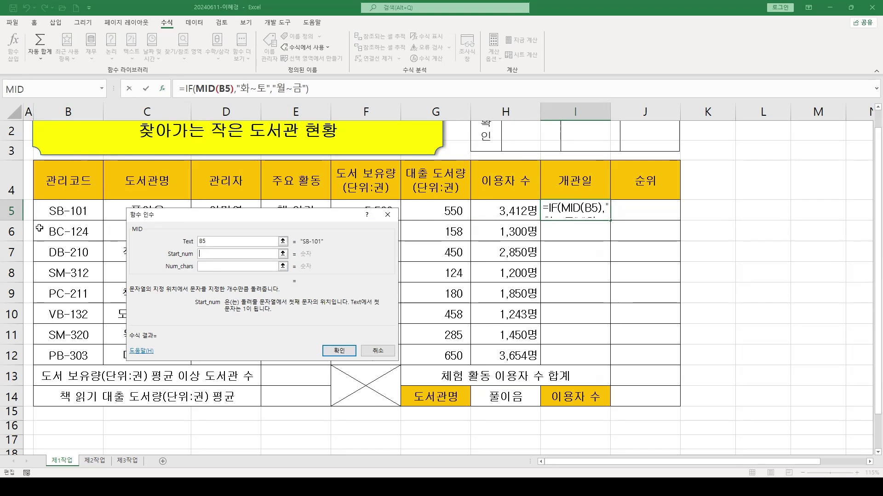
type("4")
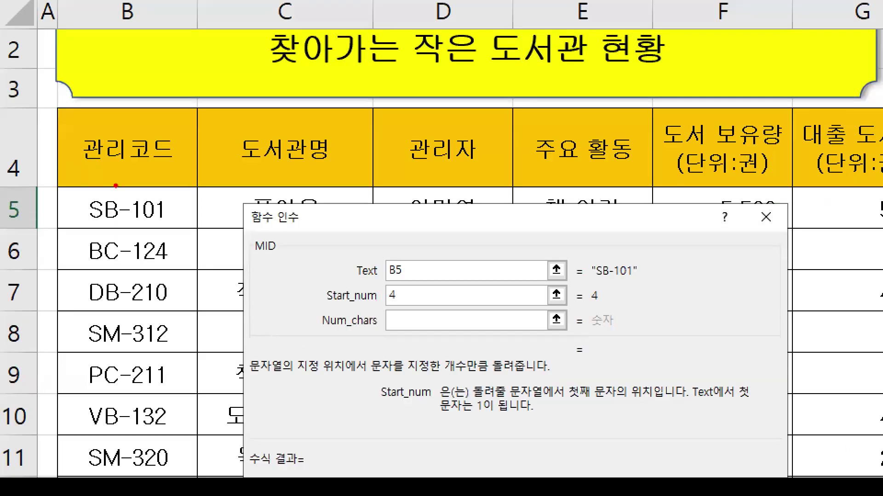
left_click_drag(133, 190, 130, 225)
left_click_drag(296, 304, 386, 338)
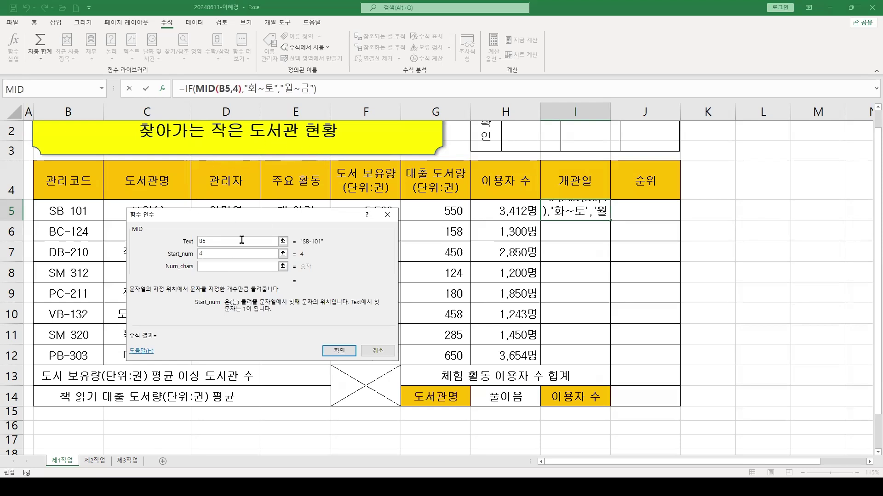
left_click(221, 266)
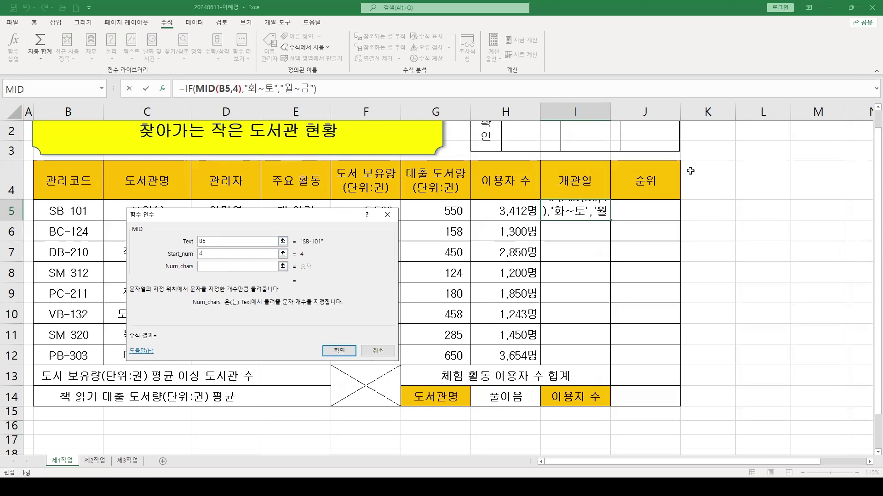
type("1")
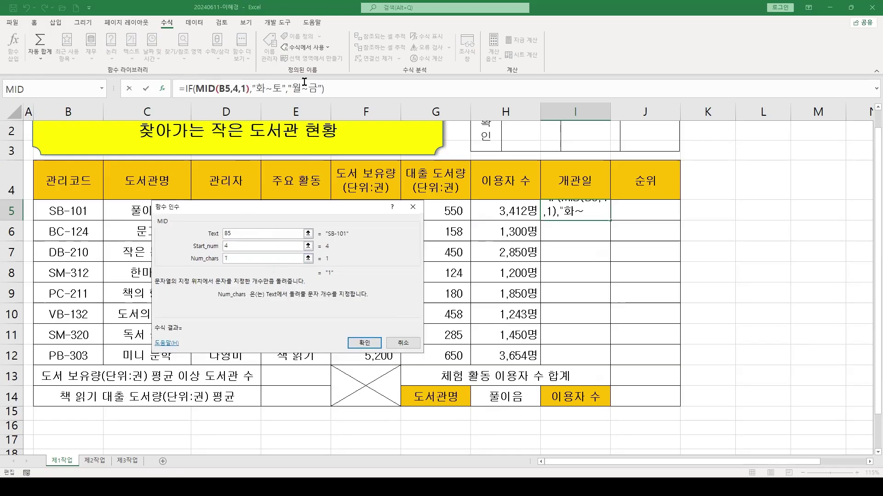
Switch back and forth between the IF and MID argument views in the formula bar
left_click(187, 88)
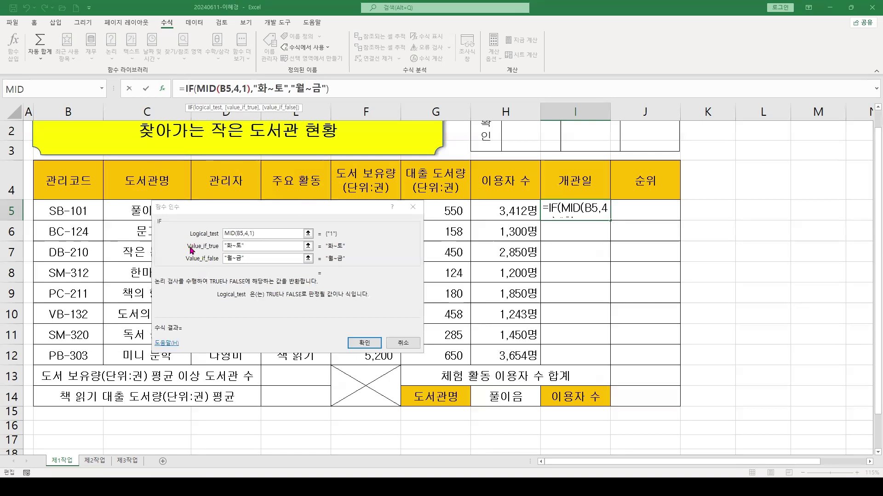
left_click(192, 88)
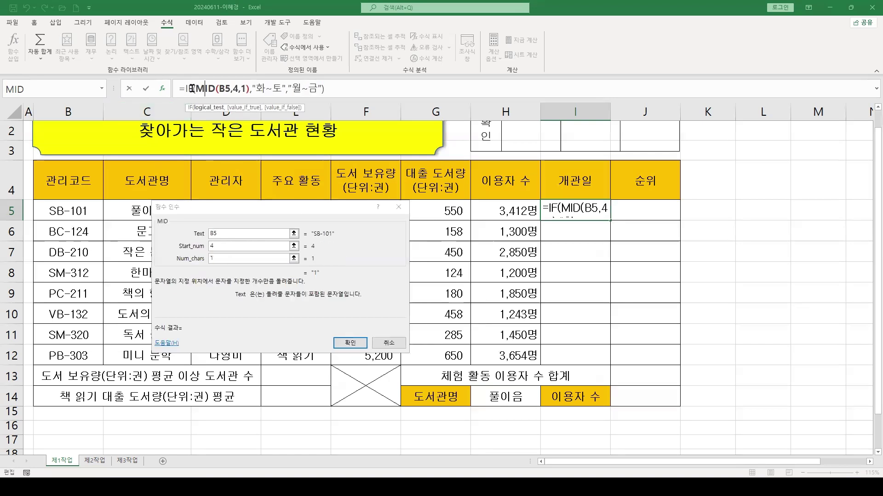
left_click(187, 87)
left_click(202, 87)
left_click(188, 88)
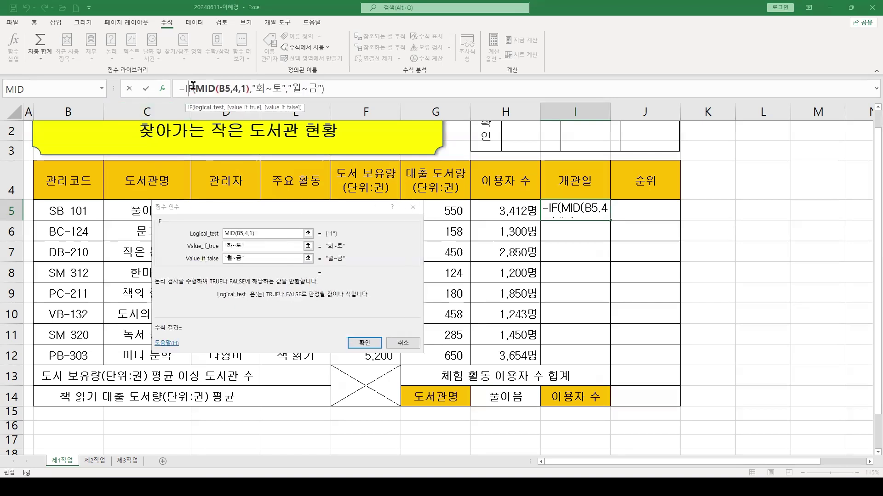
left_click(207, 88)
left_click(188, 88)
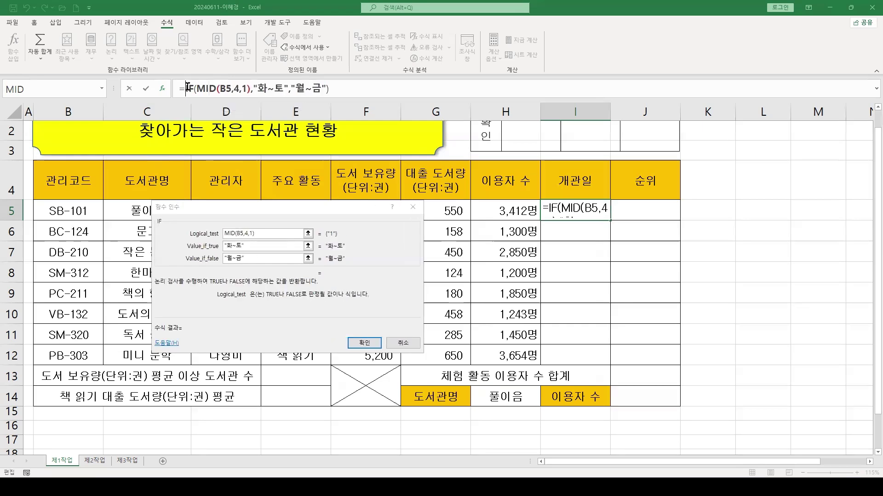
Extend the IF condition to MID(B5,4,1)=1 and re-enter the false value as "월~금"
left_click(266, 233)
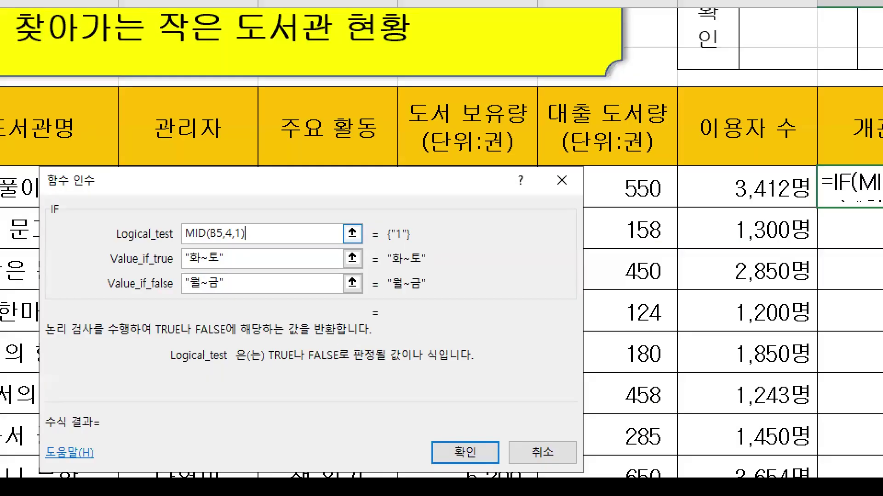
left_click_drag(180, 250, 302, 249)
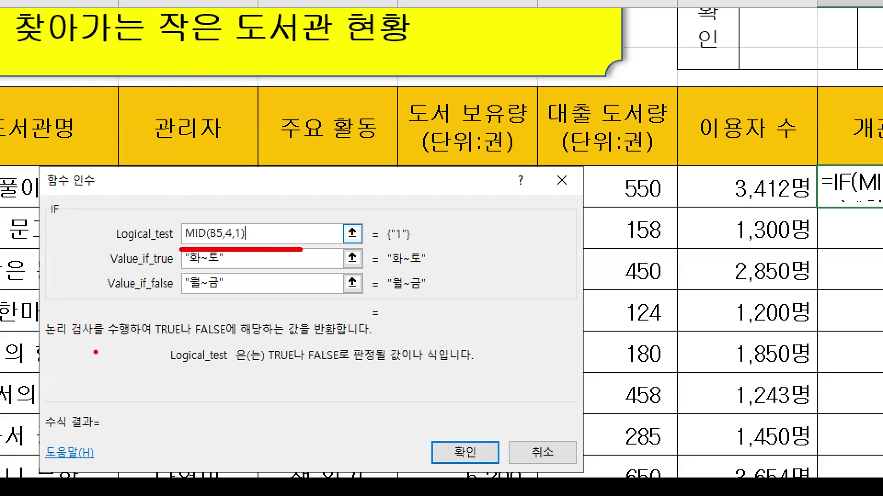
left_click_drag(191, 172, 236, 217)
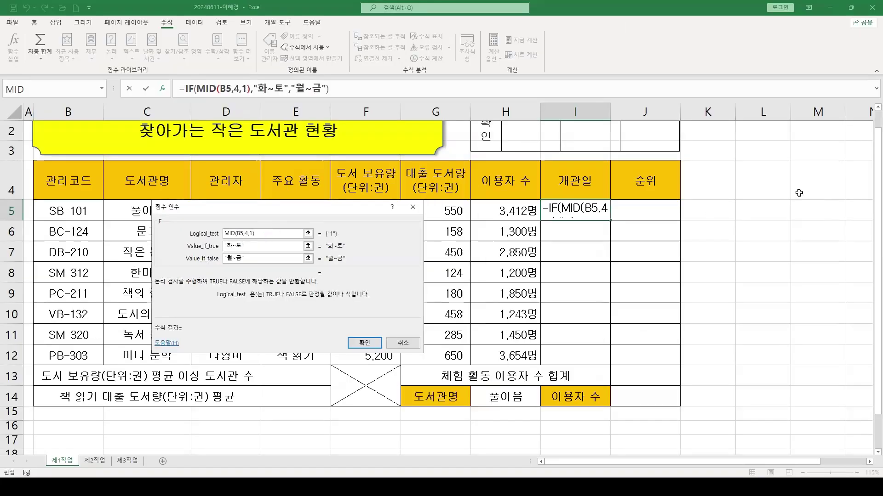
type("=1")
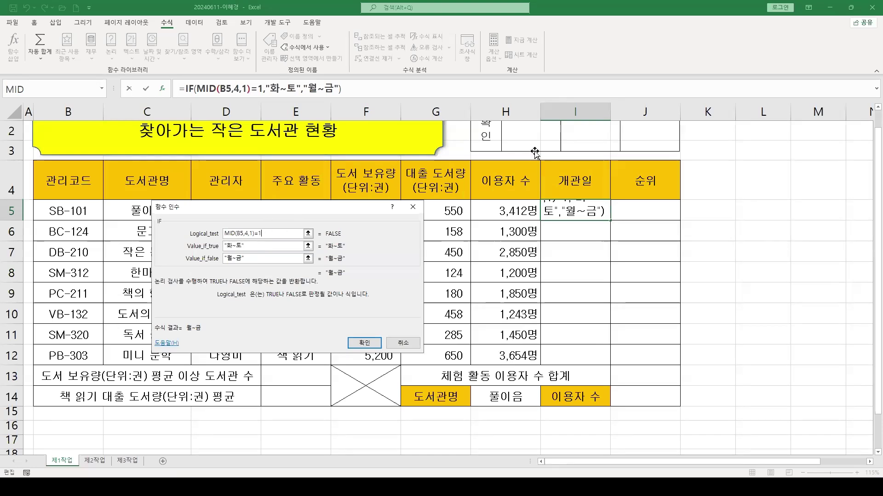
type("\"월~금")
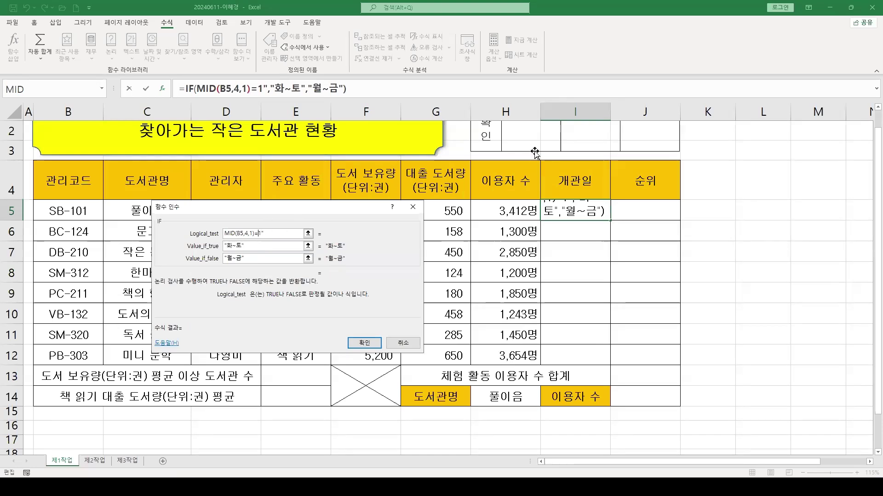
type("\"")
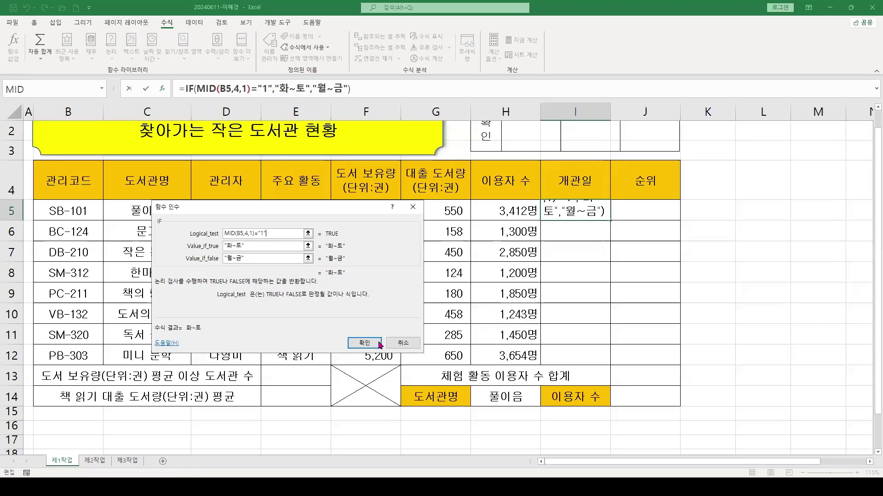
Confirm the IF formula and fill it from I5 down to I12
left_click(630, 469)
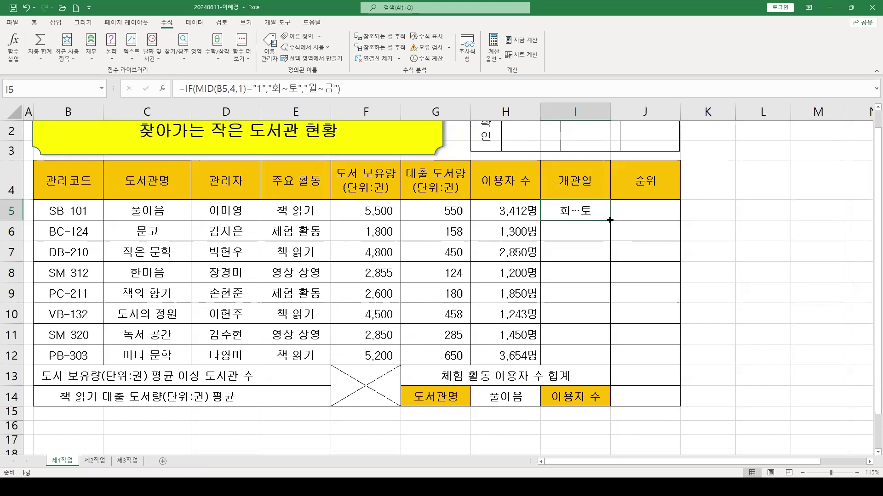
left_click_drag(609, 220, 611, 359)
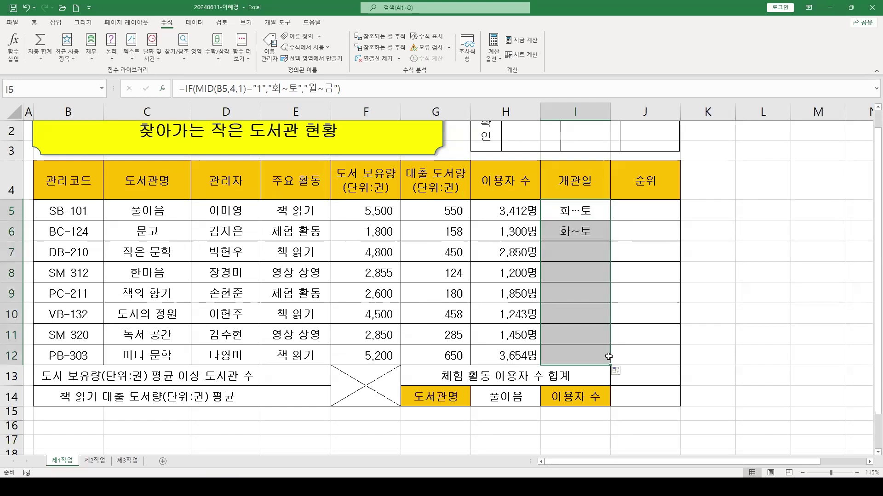
left_click(572, 211)
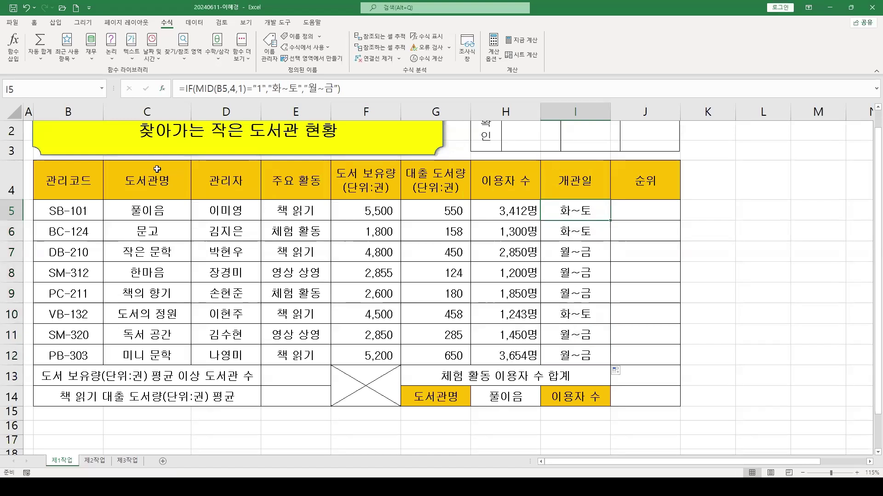
left_click_drag(69, 211, 548, 202)
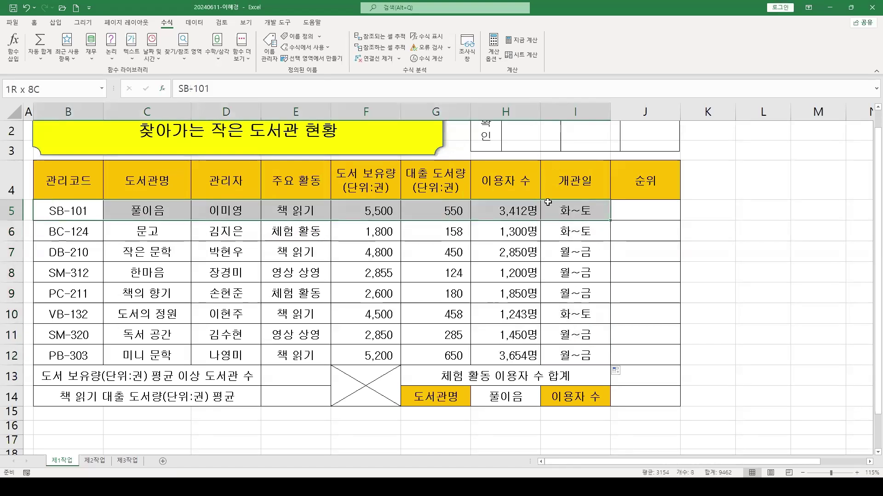
left_click(76, 210)
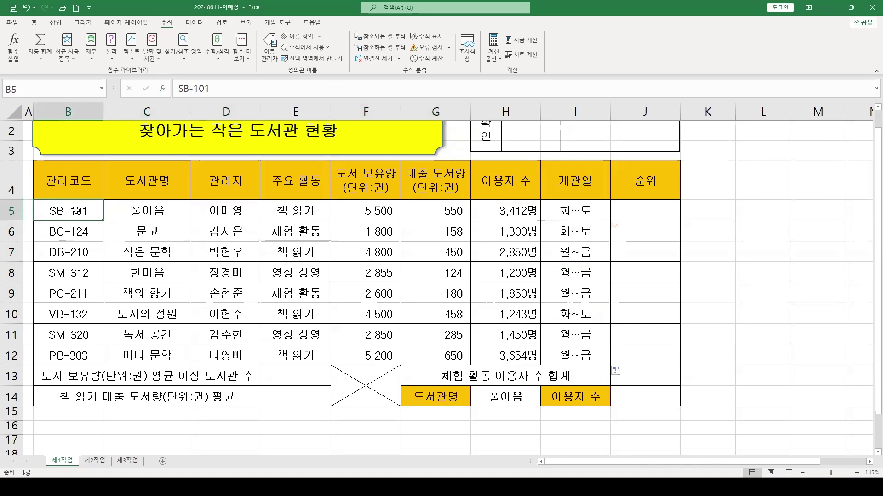
Inspect I12's formula references without changing it
left_click(574, 356)
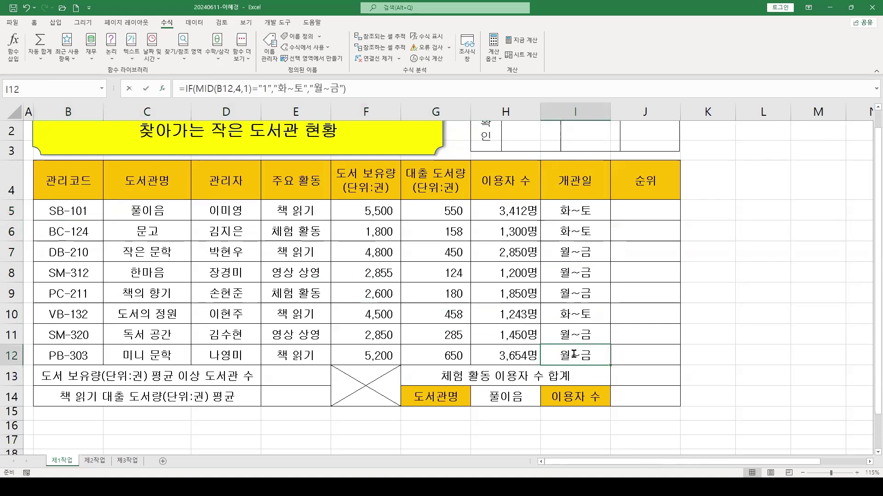
double_click(574, 356)
mouse_move(553, 353)
left_mouse_down()
mouse_move(175, 324)
mouse_move(90, 353)
left_mouse_up()
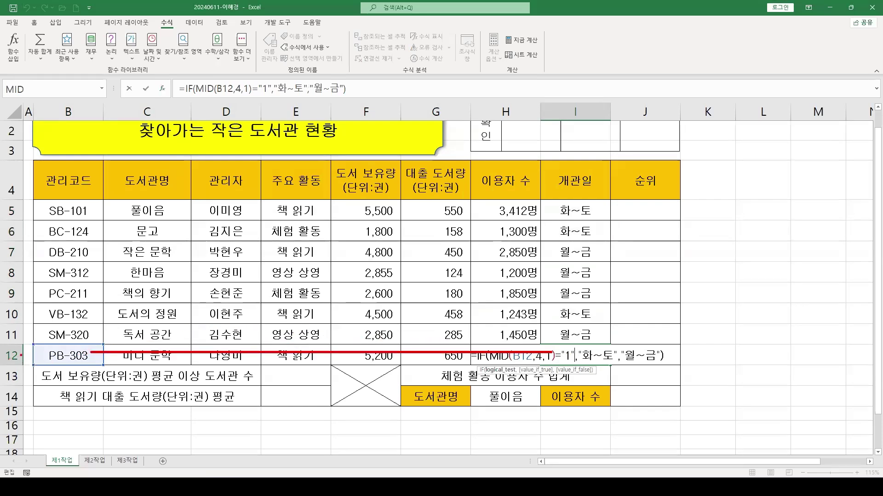
left_click_drag(32, 340, 102, 367)
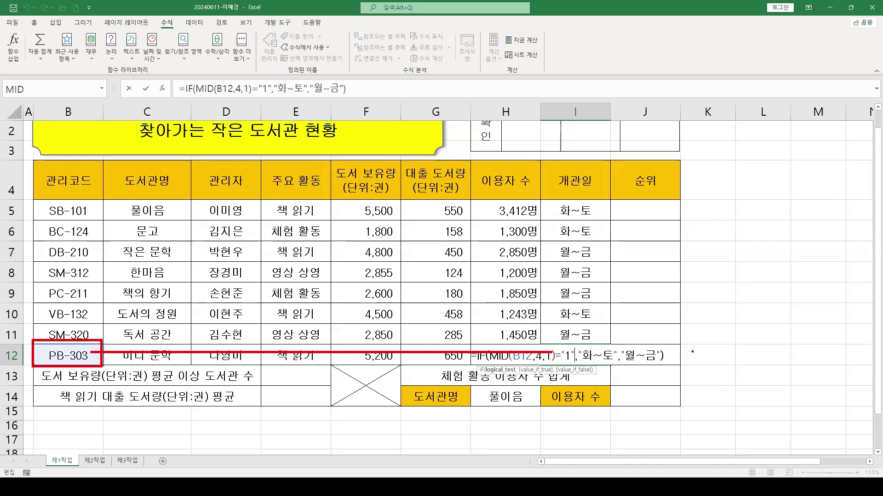
key("Escape")
key("ctrl+Return")
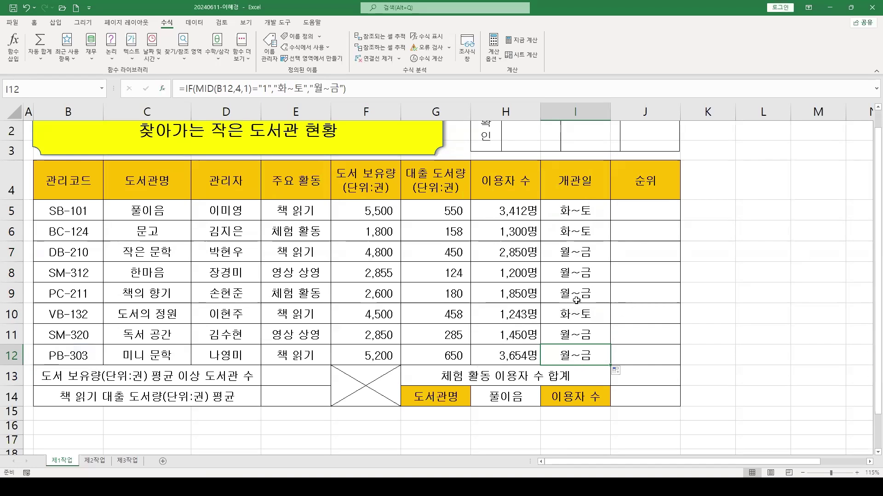
left_click(642, 210)
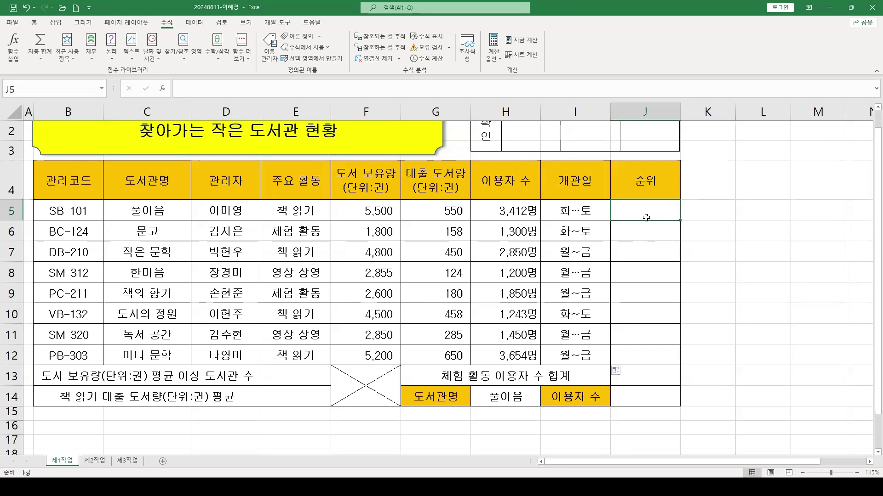
Point out the loan counts in G5:G12, then return to J5
left_click(422, 208)
left_click_drag(419, 211, 423, 354)
left_click(649, 208)
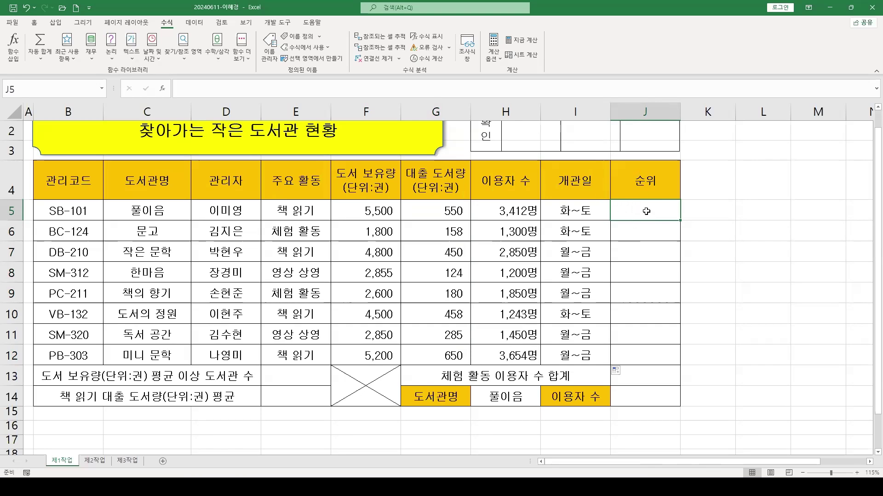
Insert RANK.EQ into J5 from the function list
left_click(163, 89)
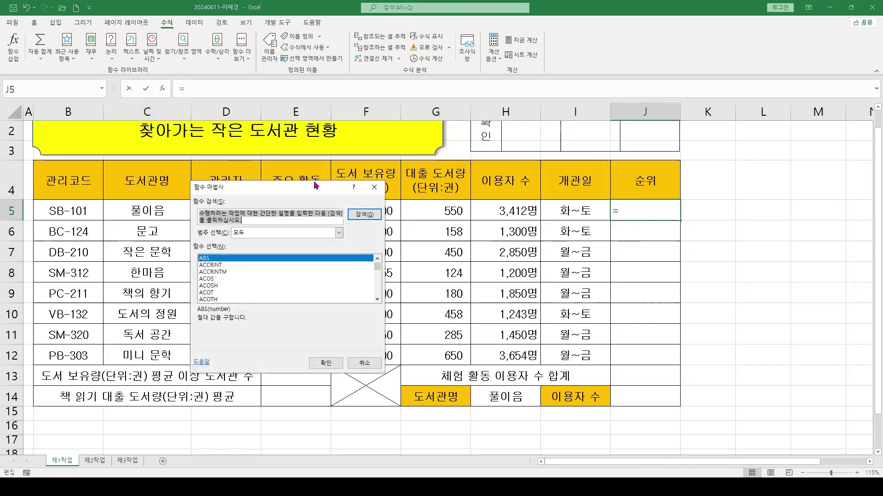
left_click_drag(315, 185, 379, 172)
left_click(297, 268)
key("r")
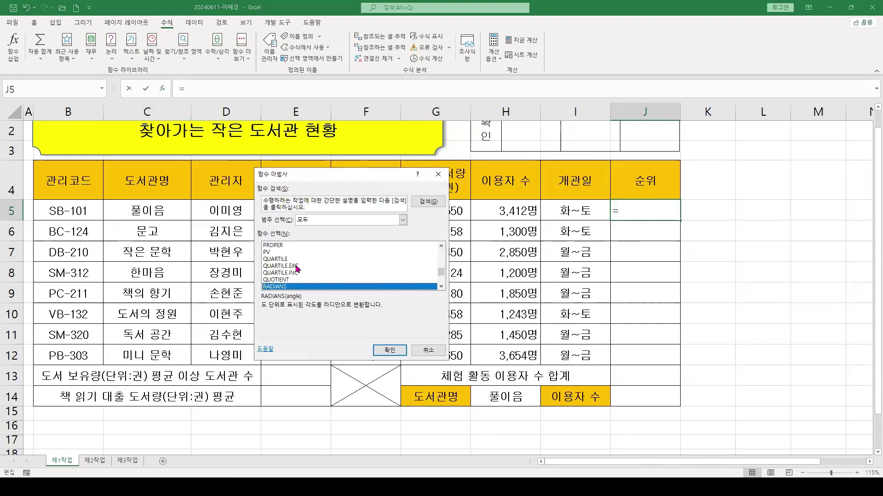
scroll(297, 268, "down", 3)
left_click(283, 266)
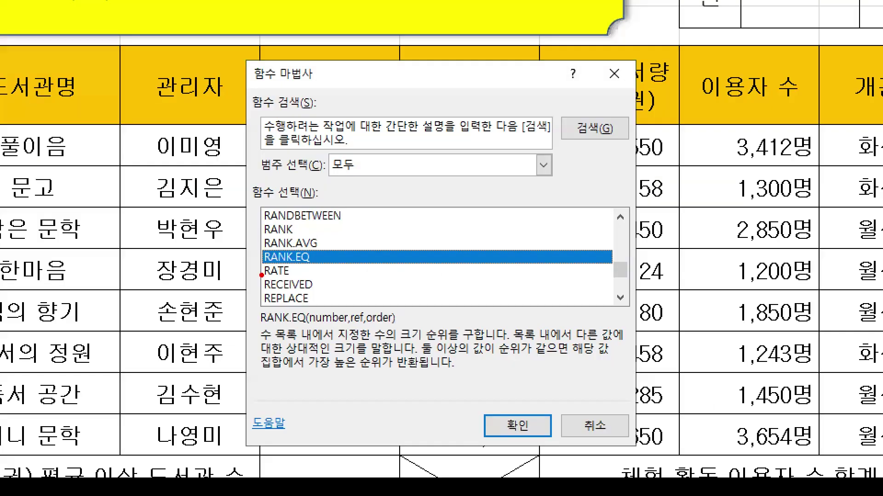
left_click_drag(257, 267, 207, 286)
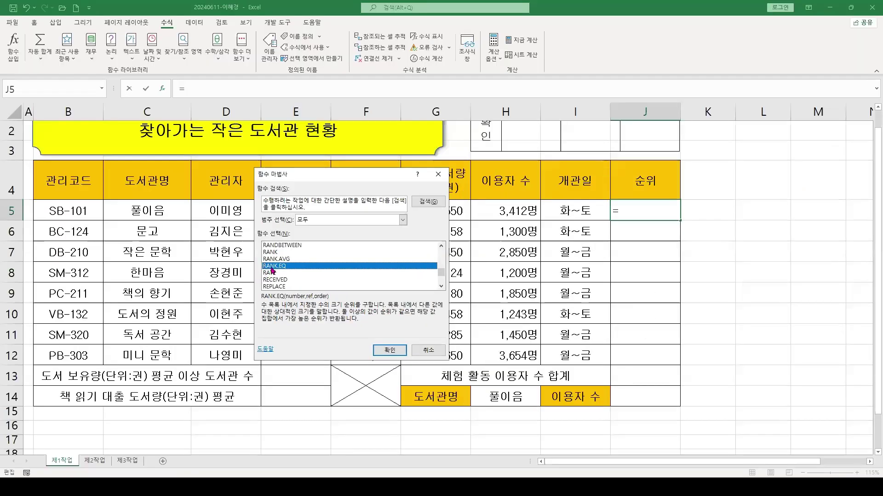
left_click(517, 425)
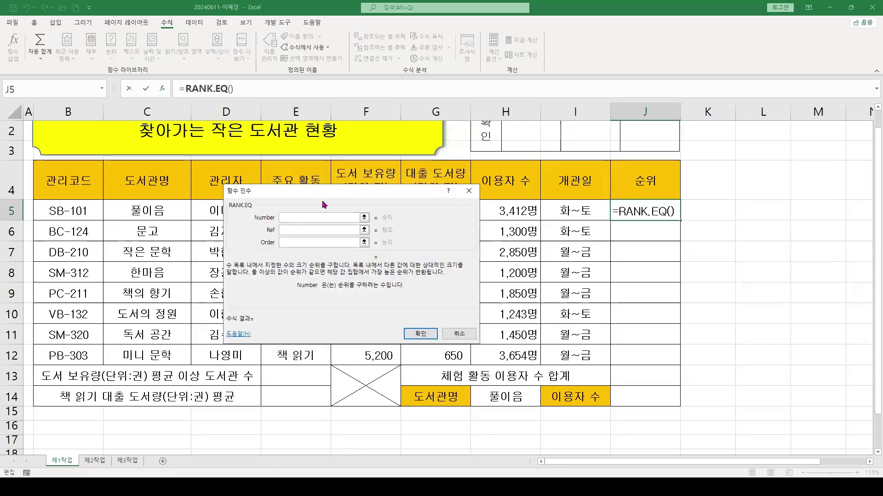
Set RANK.EQ's Number argument to G5 (550), with the dialog moved aside
left_click_drag(322, 200, 573, 236)
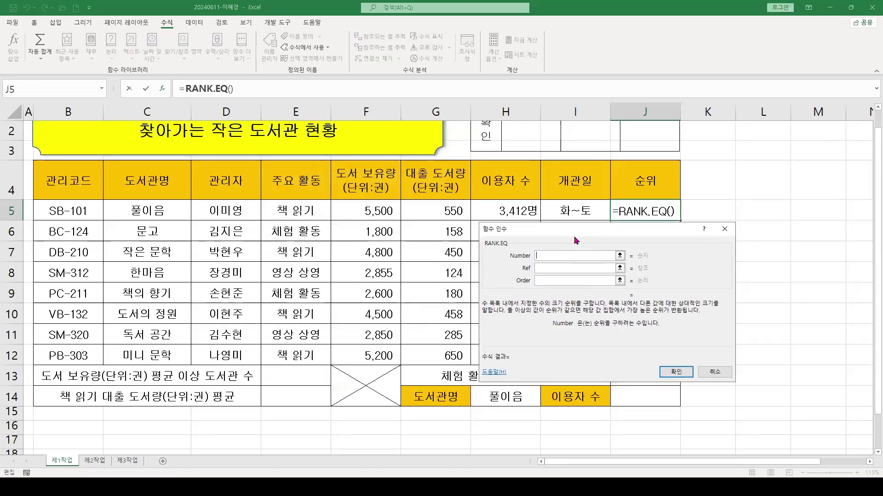
left_click(536, 255)
left_click(556, 268)
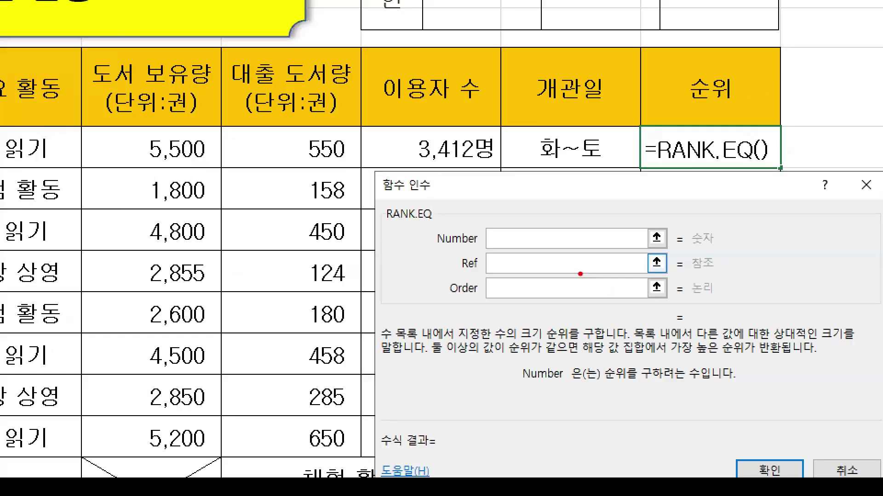
left_click_drag(485, 229, 449, 207)
left_click_drag(422, 242, 479, 242)
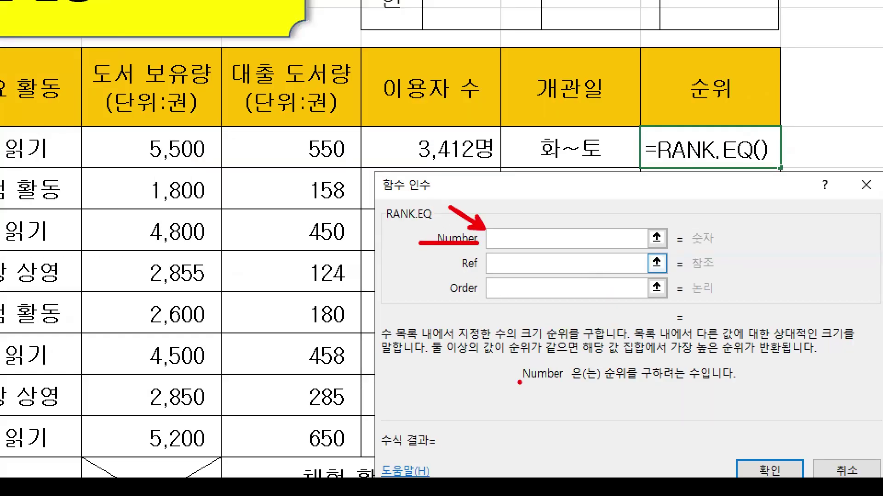
left_click_drag(513, 398, 757, 398)
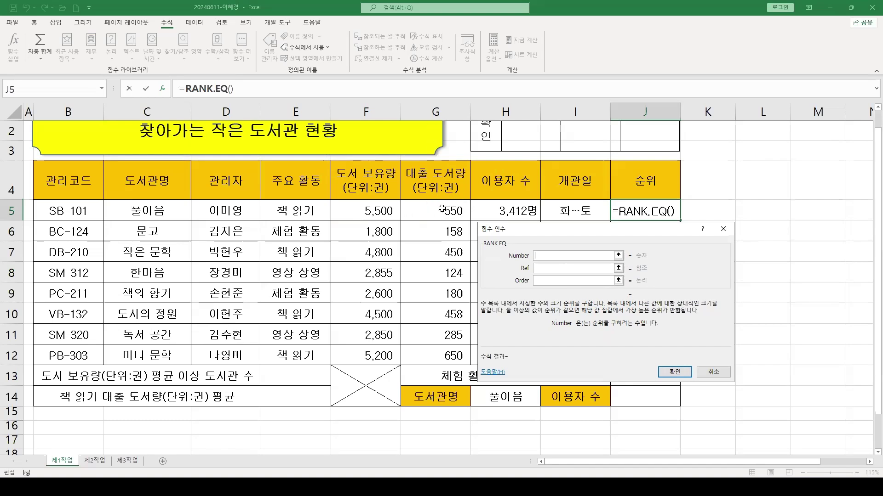
left_click(448, 213)
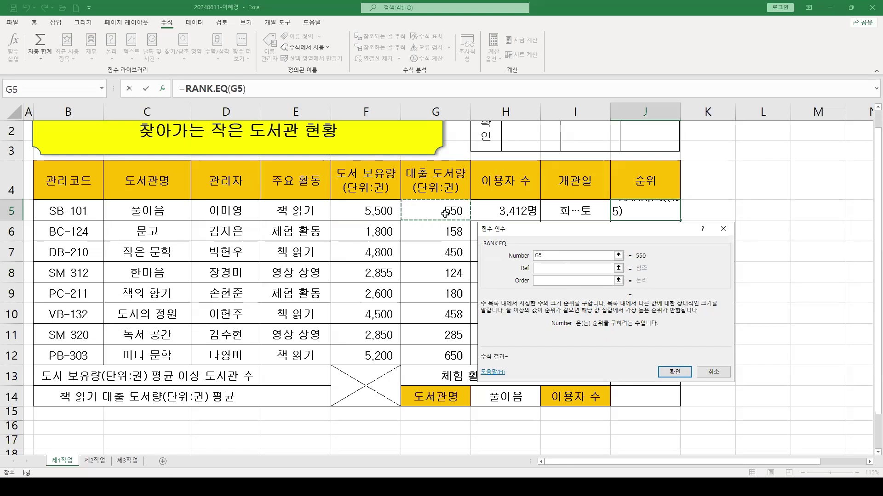
left_click(542, 269)
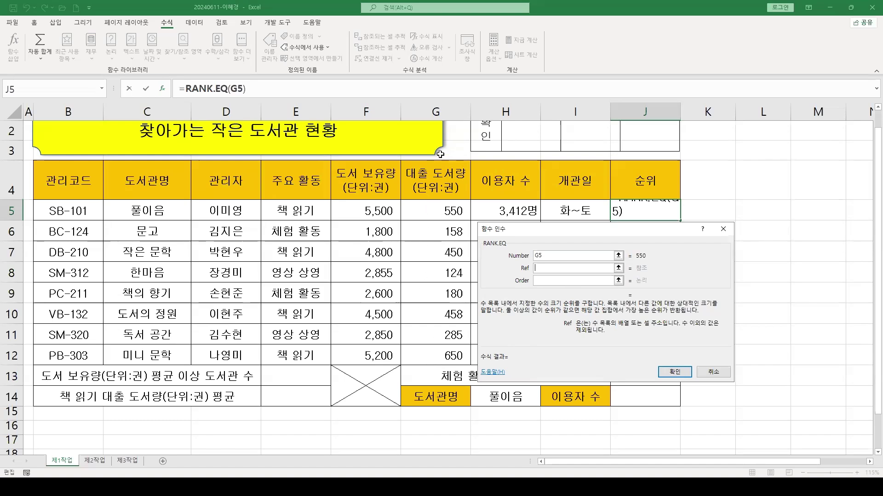
Select G5:G12 as RANK.EQ's Ref range
left_click_drag(432, 206, 434, 354)
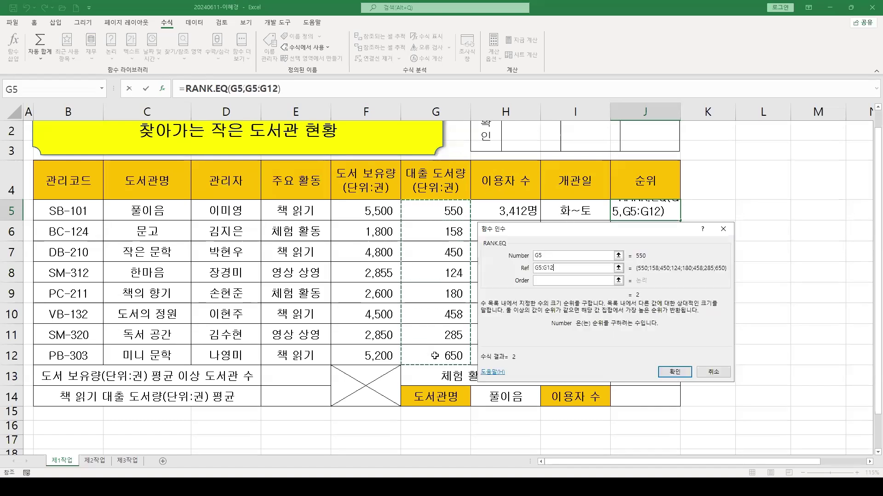
left_click_drag(399, 200, 476, 367)
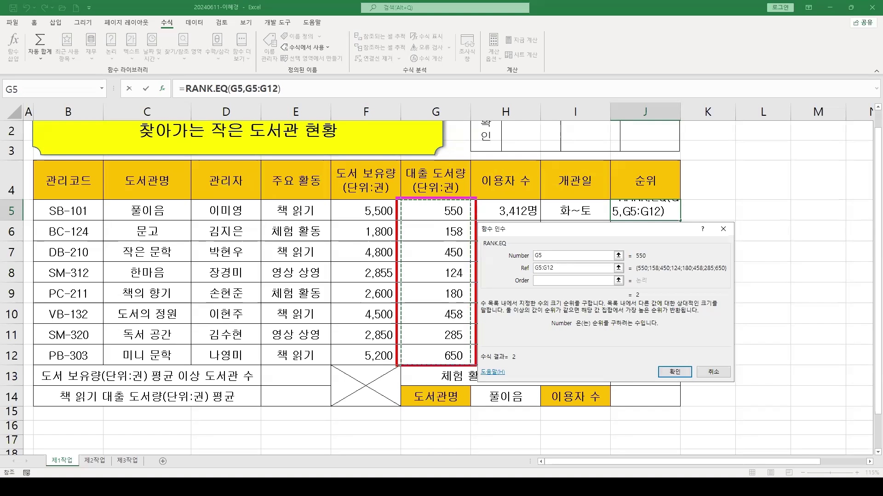
left_click_drag(505, 246, 581, 279)
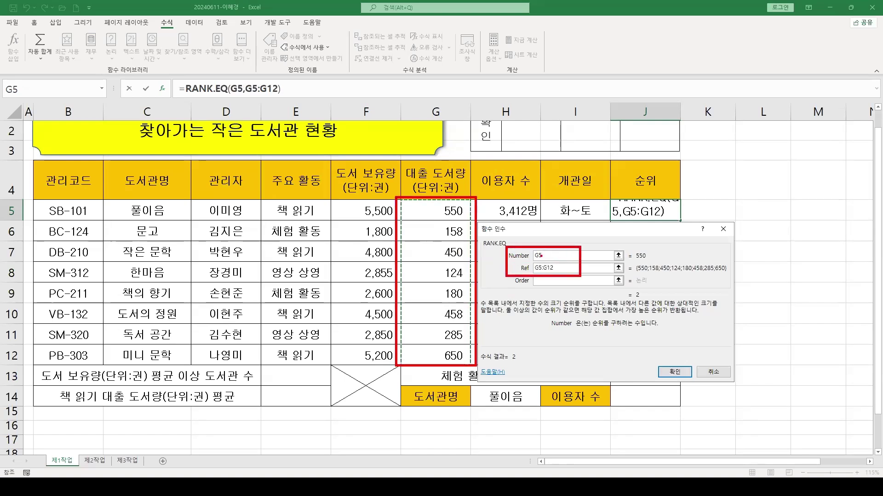
left_click_drag(554, 251, 591, 200)
left_click_drag(438, 206, 391, 169)
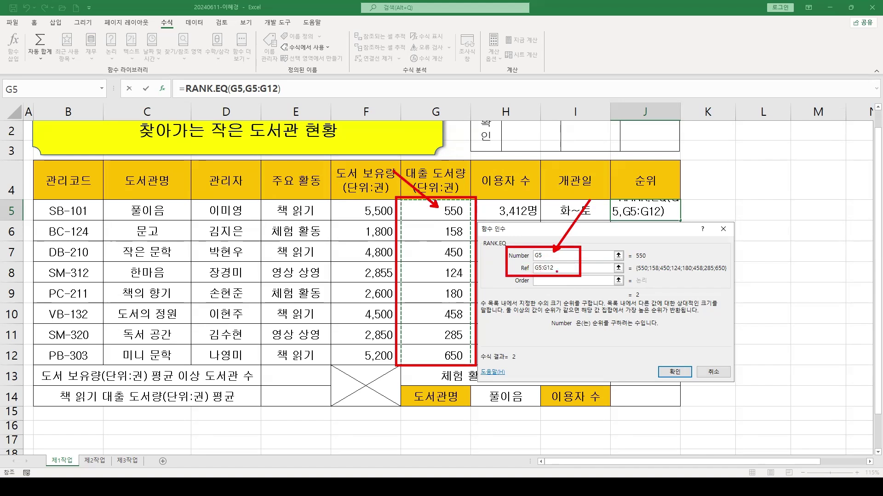
left_click_drag(394, 194, 480, 368)
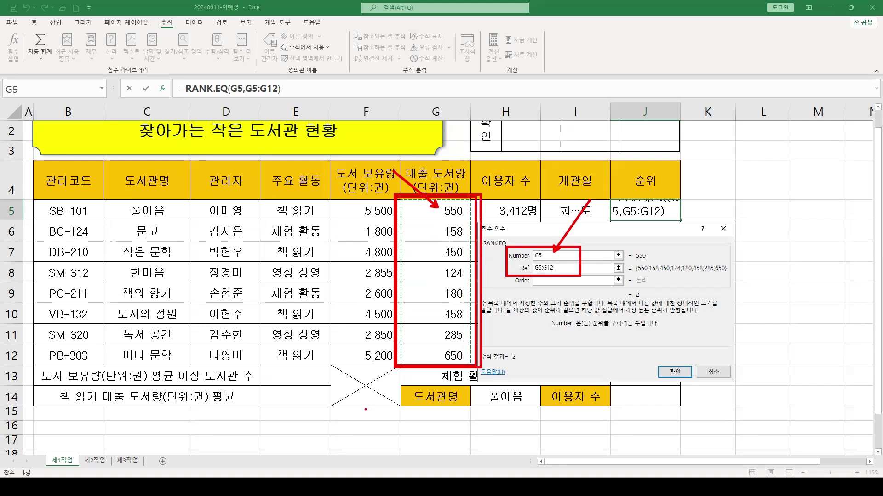
key("e")
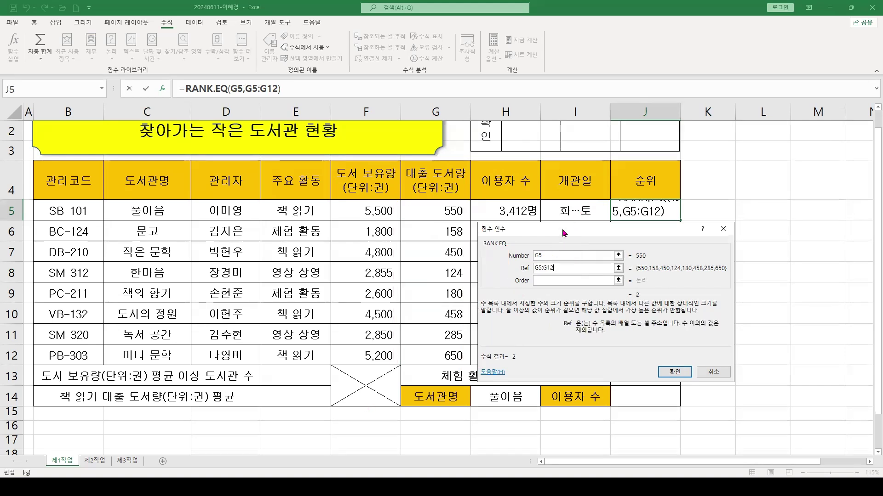
key("Escape")
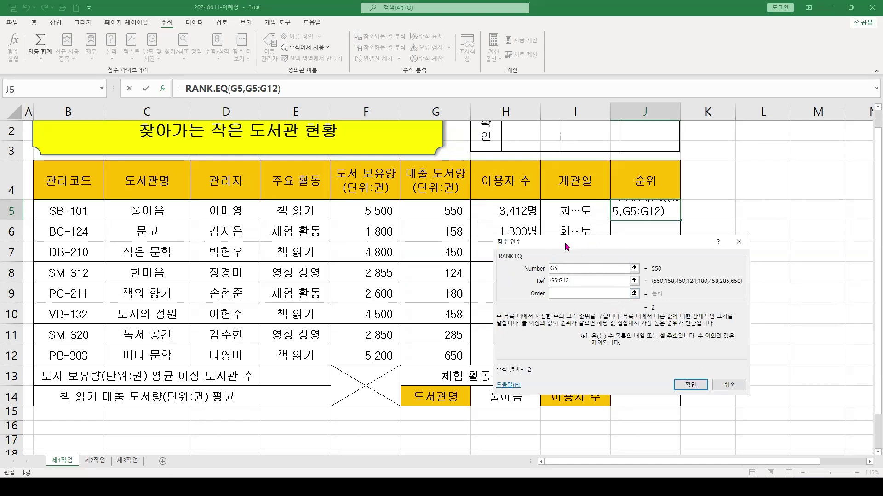
Reposition the dialog and select the Ref text so it becomes absolute $G$5:$G$12
left_click_drag(564, 242, 373, 237)
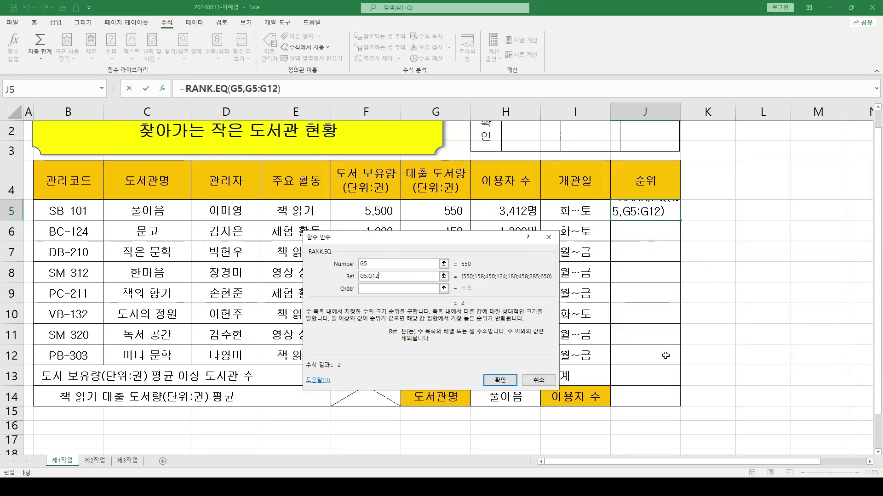
left_click_drag(427, 243, 623, 233)
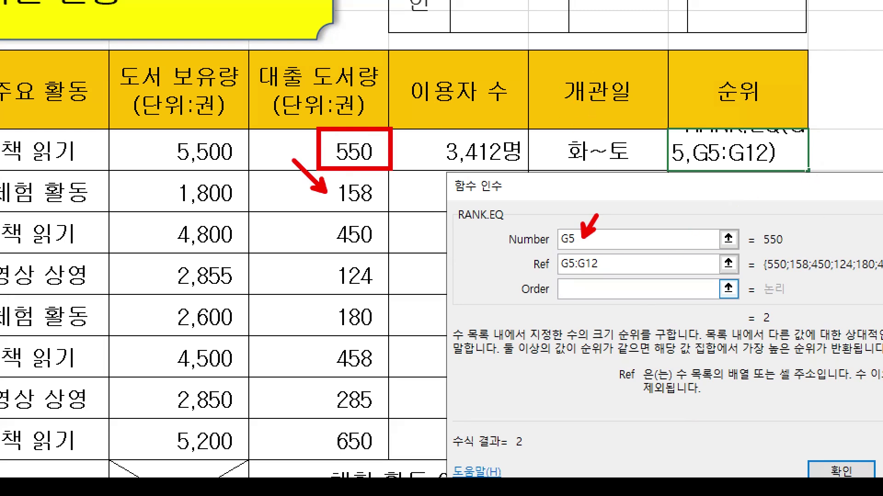
left_click_drag(550, 247, 613, 247)
left_click_drag(555, 275, 619, 275)
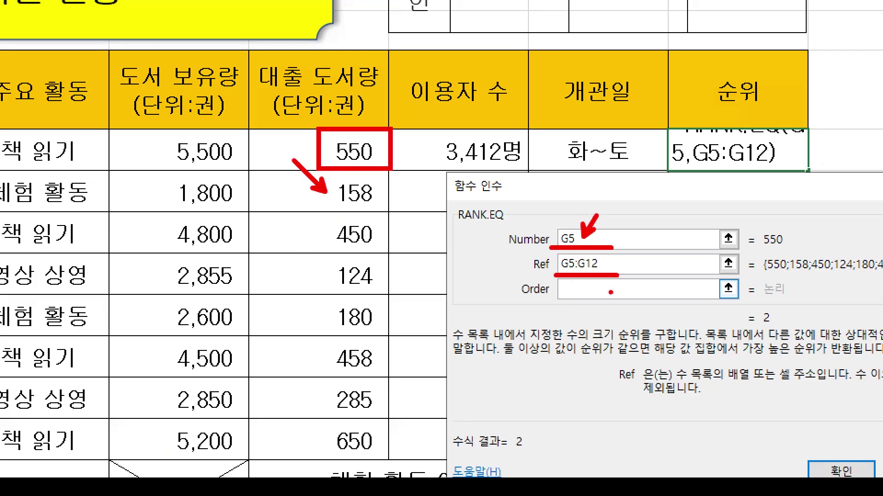
key("Escape")
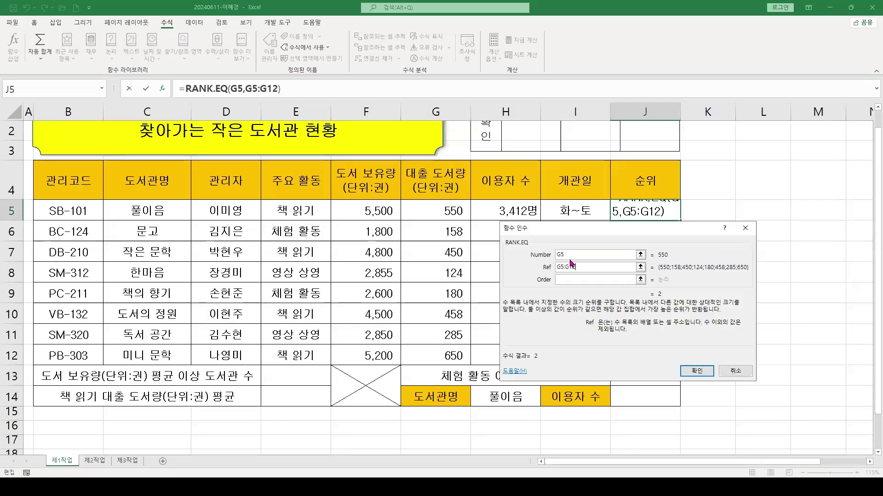
mouse_move(413, 315)
left_mouse_down()
mouse_move(442, 354)
mouse_move(416, 393)
mouse_move(454, 478)
mouse_move(469, 478)
left_mouse_up()
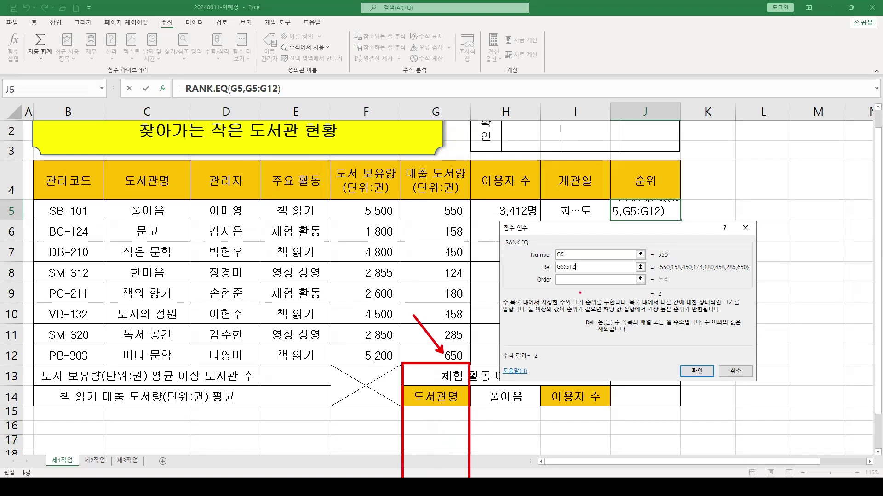
key("Escape")
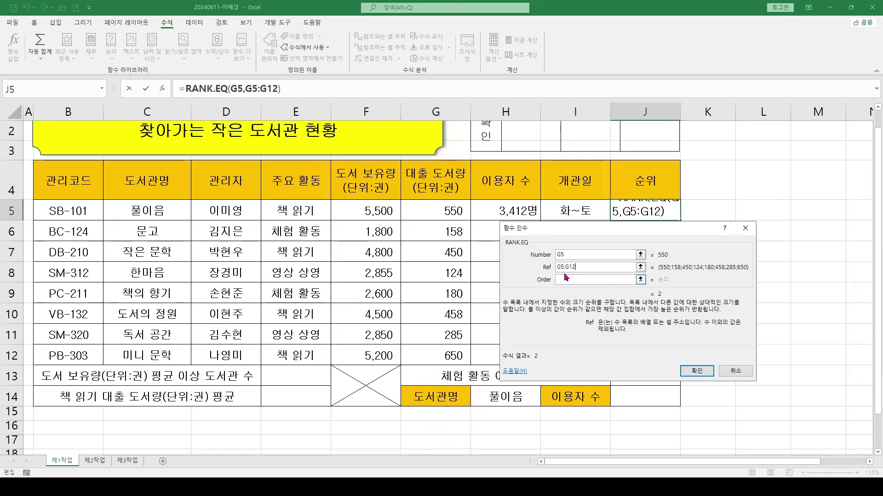
left_click_drag(633, 267, 515, 271)
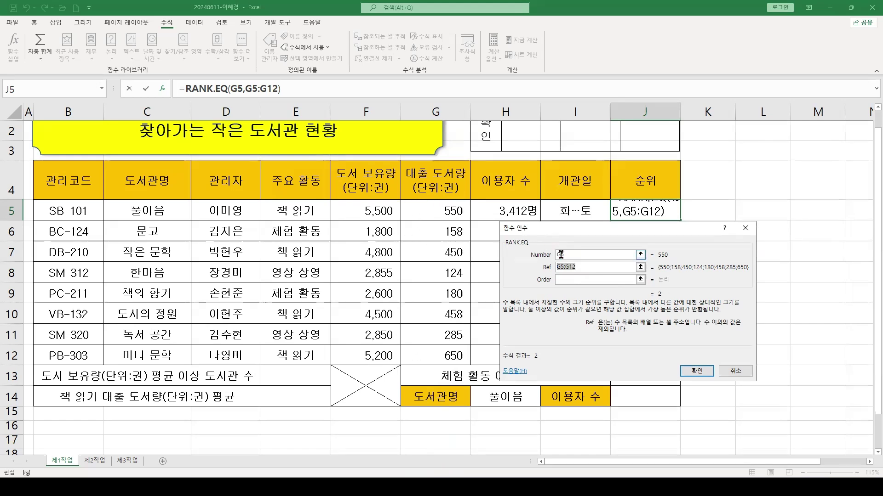
left_click(577, 265)
Make the RANK.EQ Ref absolute as $G$5:$G$12 and confirm so J5 shows rank 2
double_click(577, 265)
key("F4")
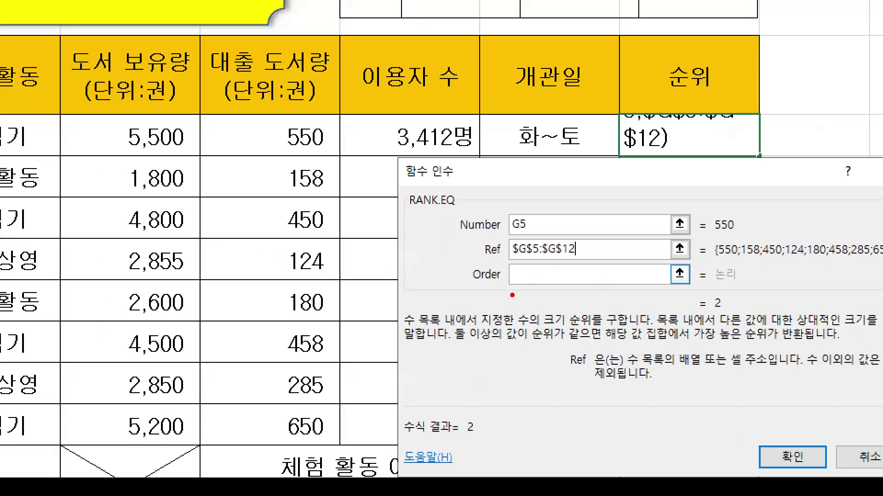
mouse_move(512, 296)
left_mouse_down()
mouse_move(510, 329)
mouse_move(430, 340)
left_mouse_up()
left_click_drag(458, 252, 457, 380)
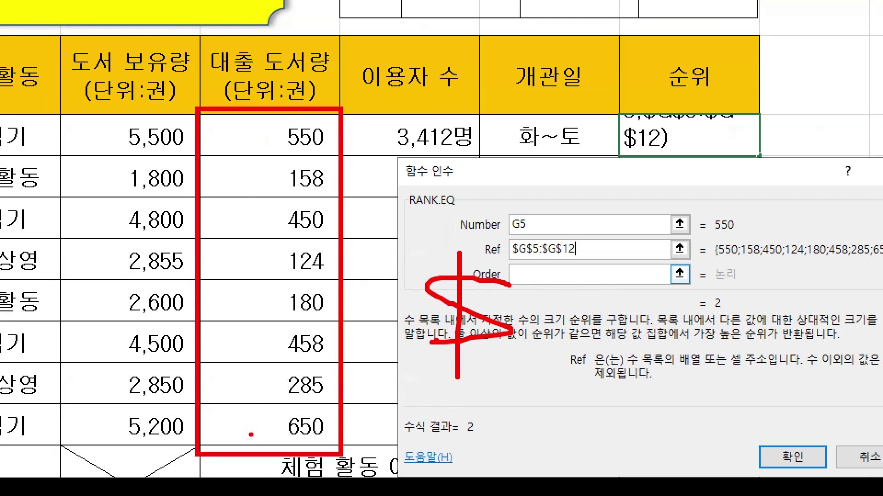
left_click_drag(501, 260, 568, 261)
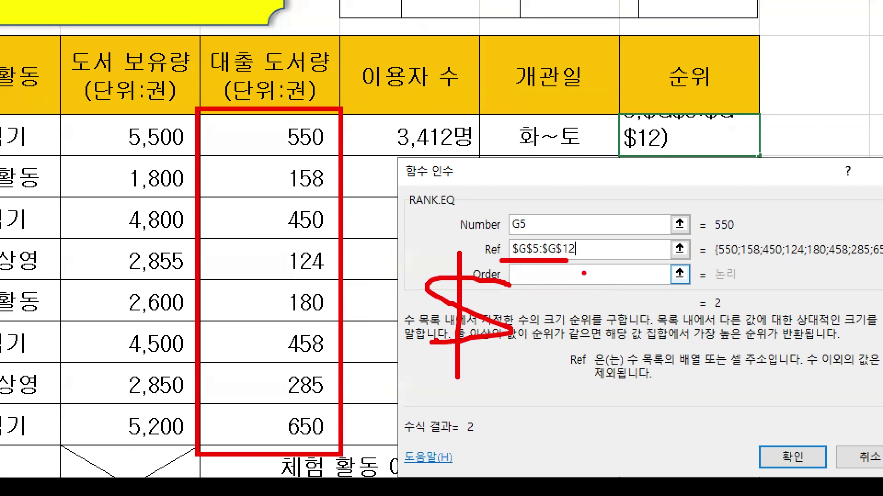
key("Escape")
left_click(563, 278)
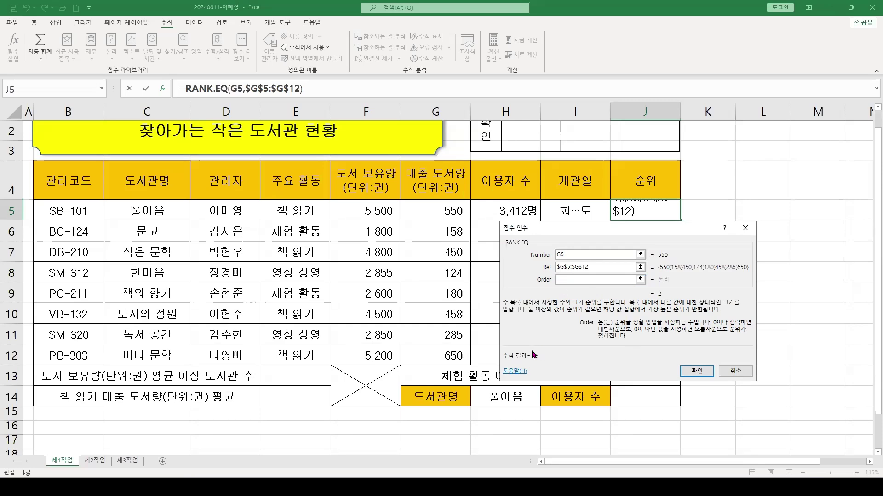
left_click(703, 372)
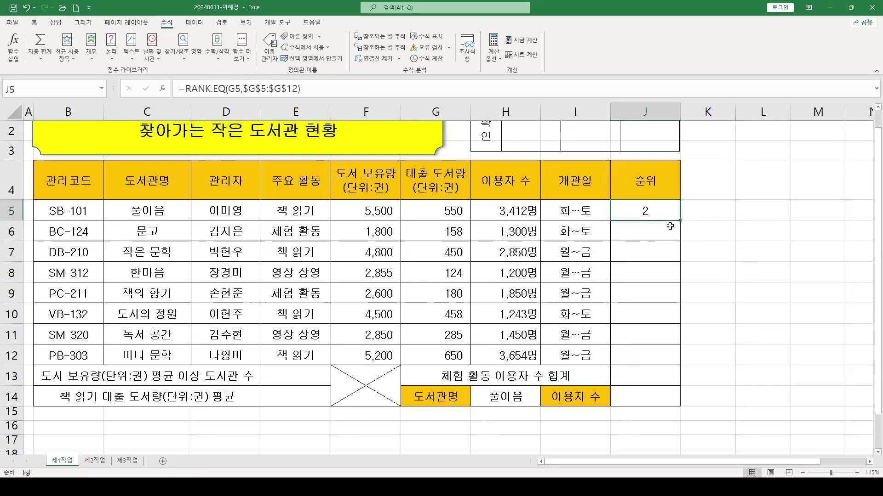
Fill J5's rank formula down to J12 and check J12's references
left_click_drag(679, 221, 662, 365)
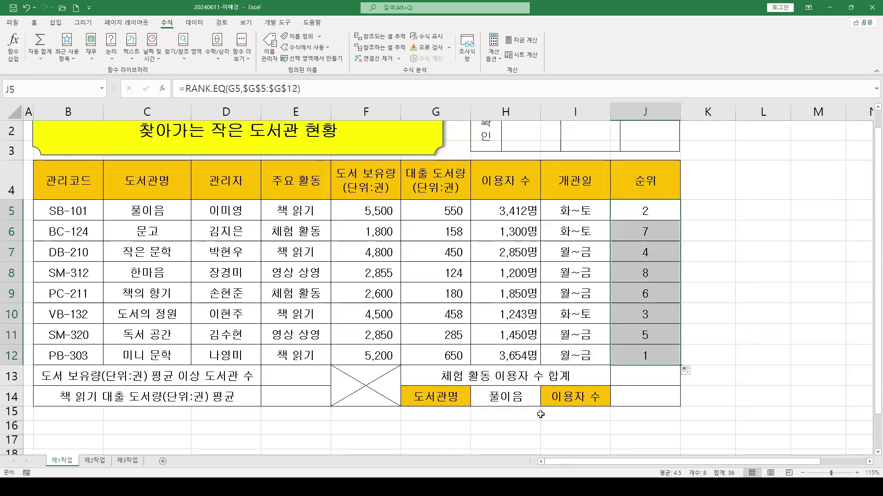
left_click(648, 358)
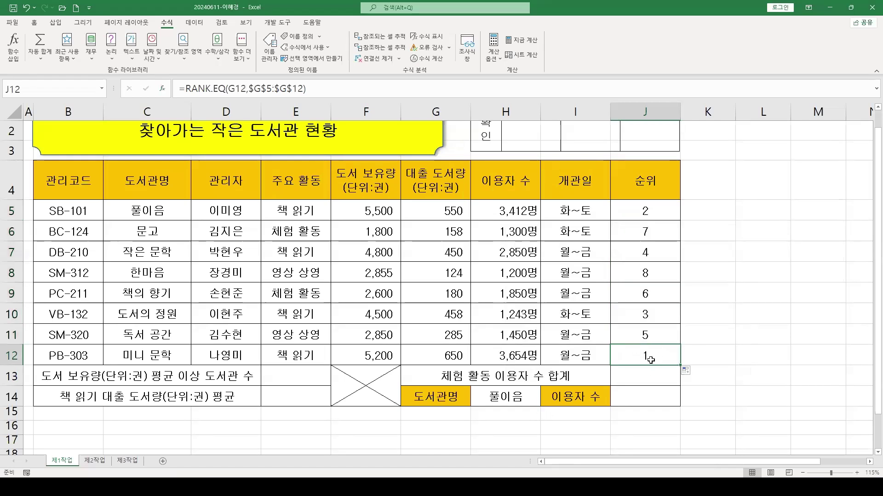
double_click(653, 356)
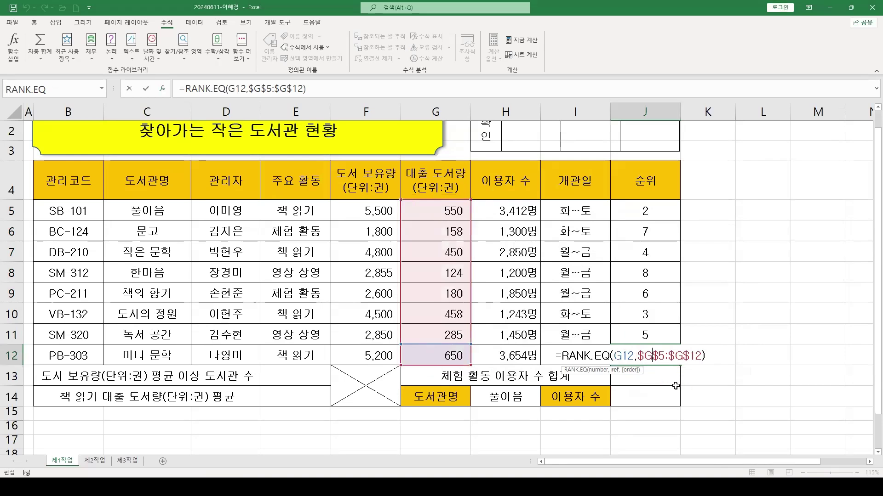
key("Escape")
Change J5's ranking range from $G$5:$G$12 to relative G5:G12
left_click(651, 215)
left_click_drag(242, 88, 299, 89)
key("F4")
key("F4")
key("F4")
Fill the relative-range formula down to J12 and inspect the shifted G12:G19 range
key("Return")
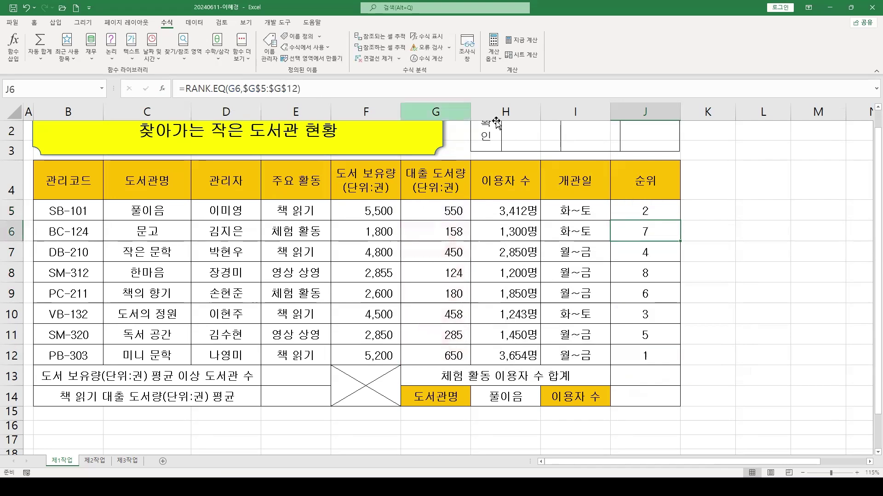
left_click(673, 212)
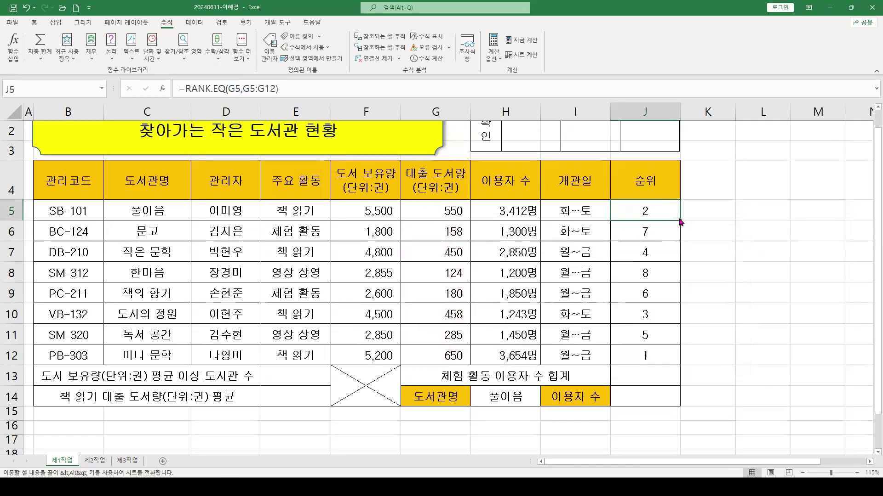
left_click_drag(682, 220, 680, 364)
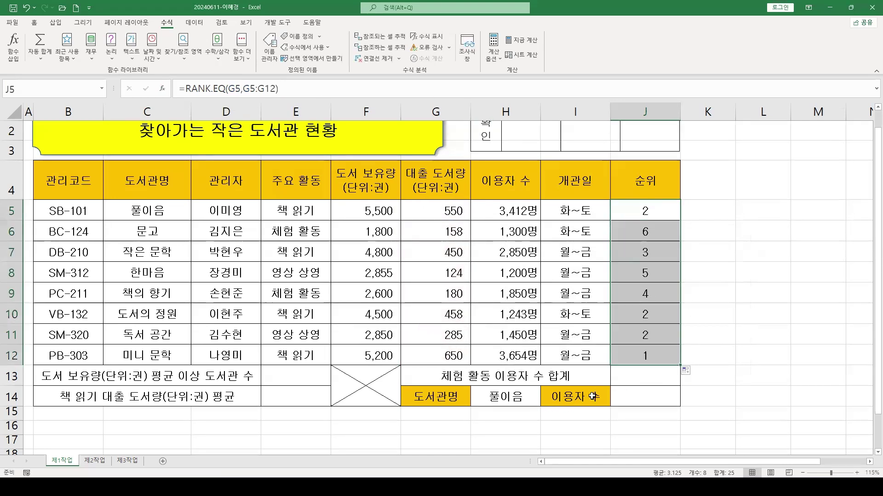
left_click(664, 359)
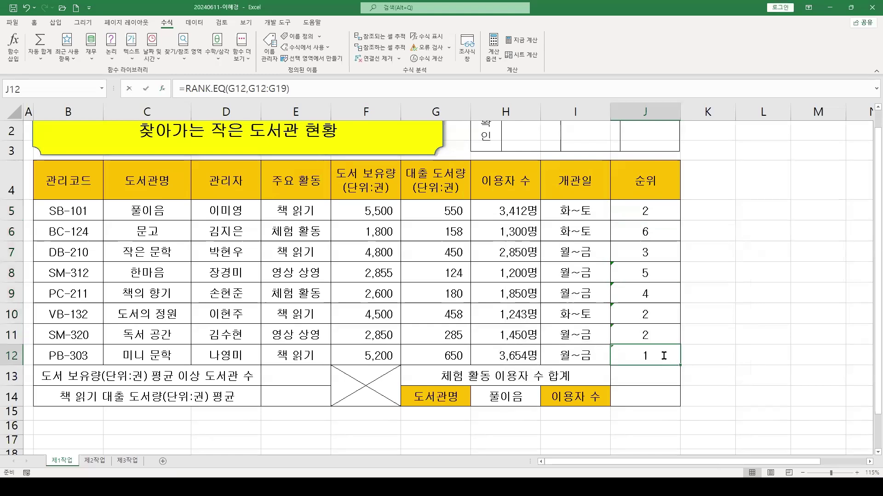
double_click(664, 360)
scroll(645, 405, "down", 1)
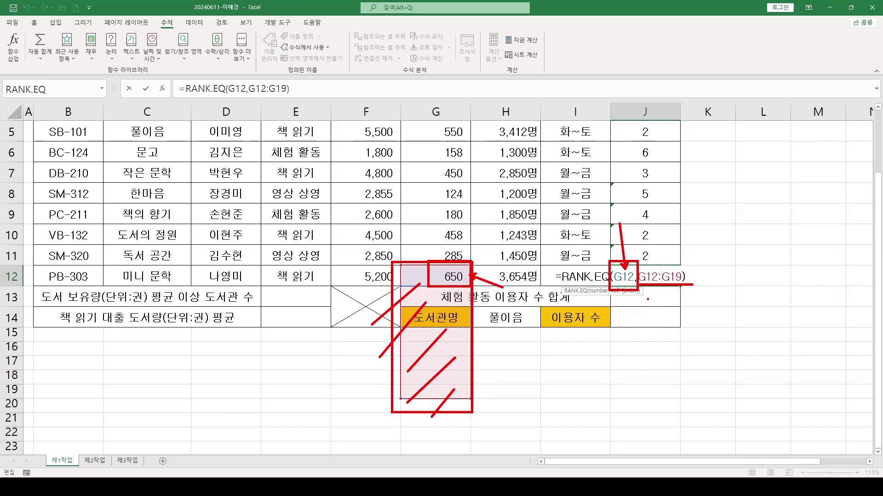
key("Escape")
key("Escape")
Restore $G$5:$G$12 in J5, refill to J12, and select the loan counts G5:G12
scroll(630, 267, "up", 2)
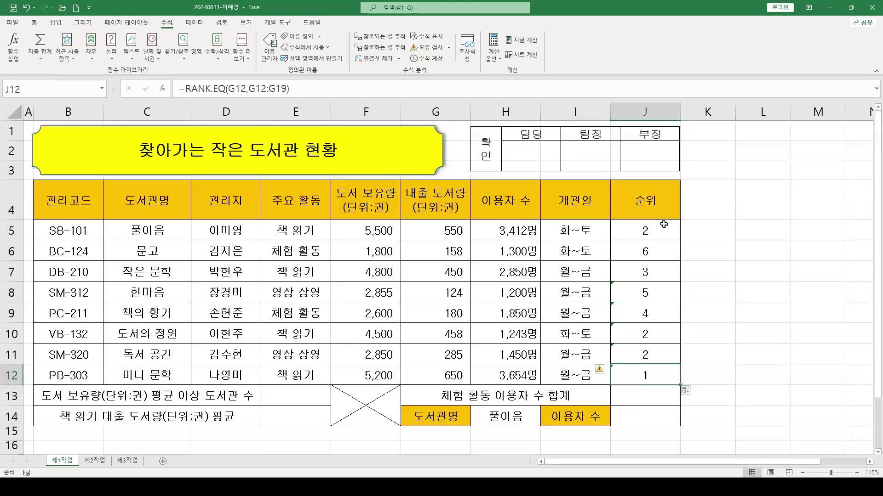
left_click(663, 224)
left_click_drag(242, 89, 276, 90)
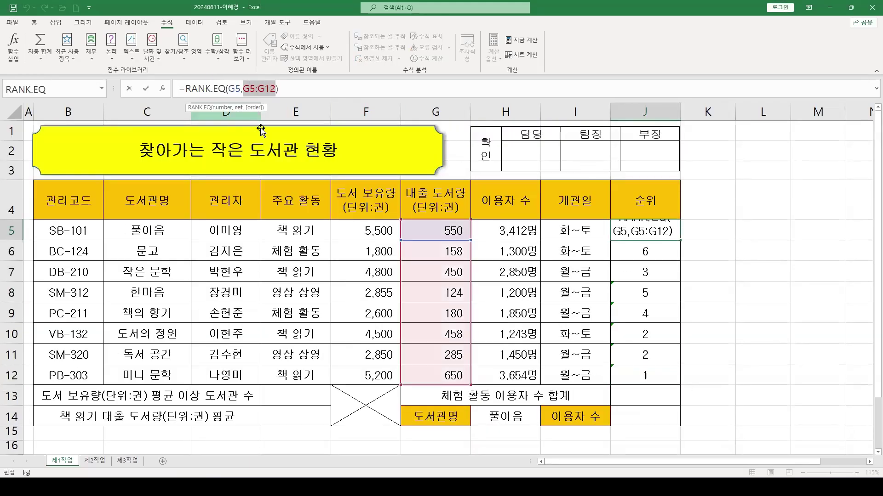
key("F4")
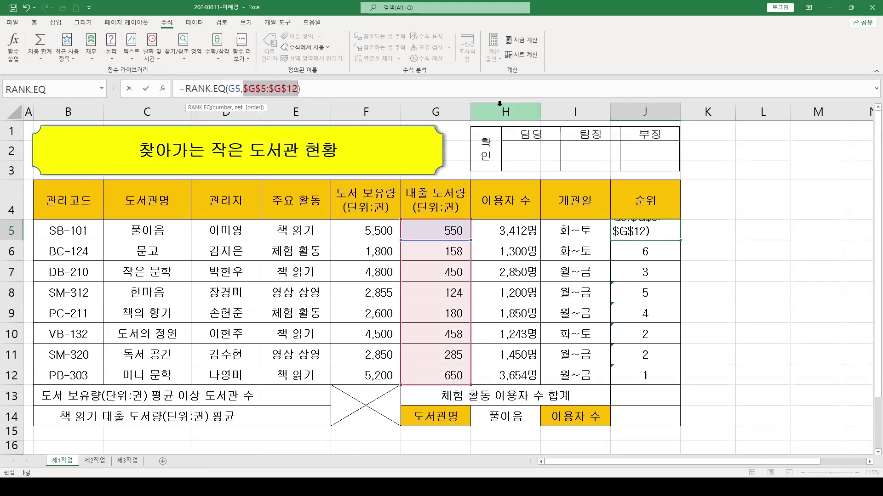
key("Return")
left_click(648, 230)
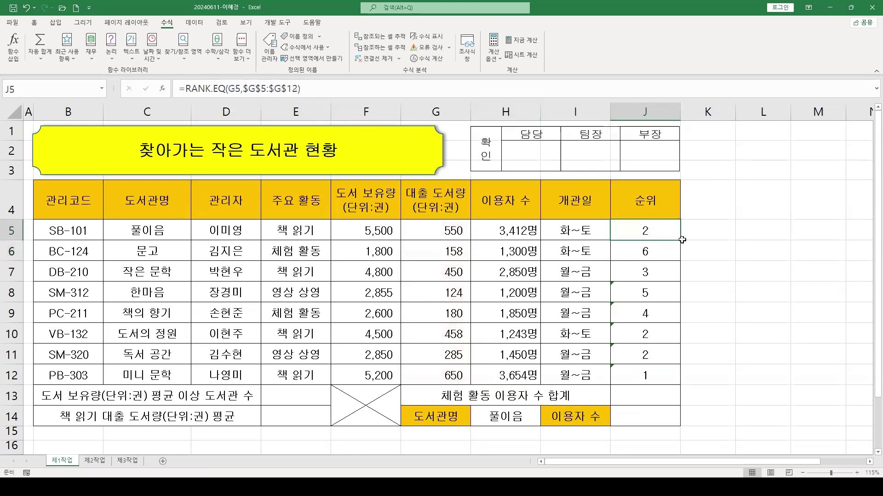
left_click_drag(679, 239, 681, 382)
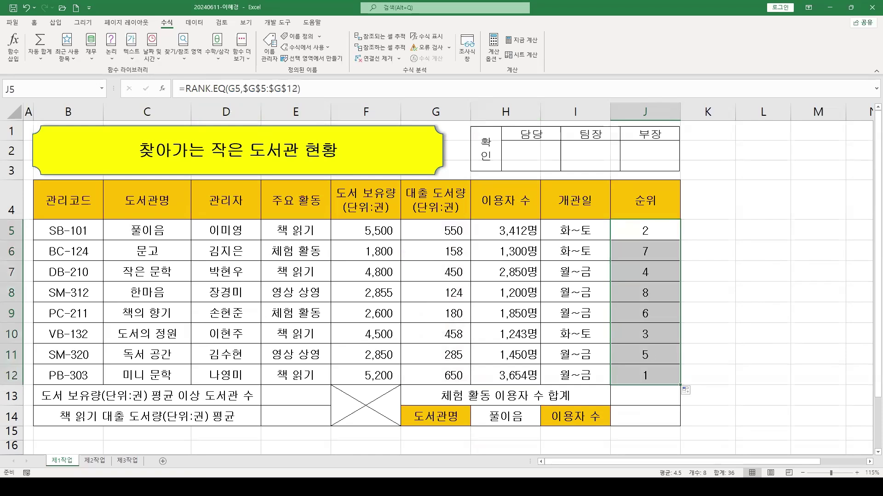
left_click(677, 232)
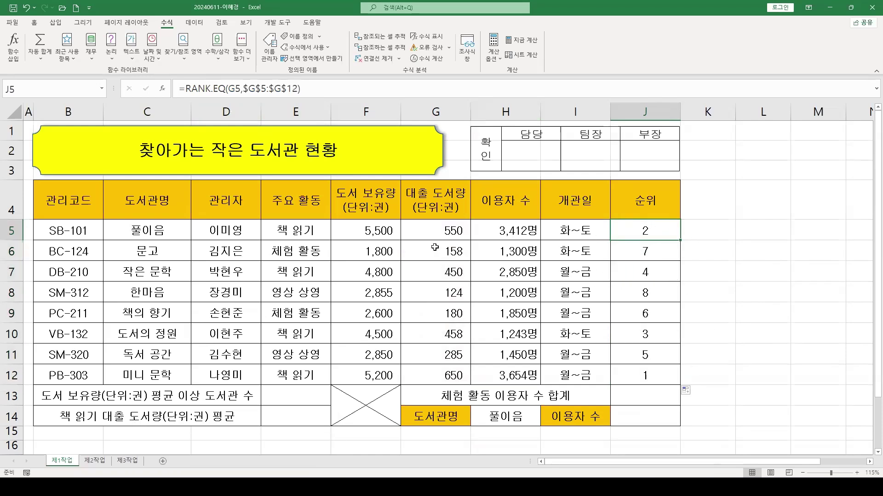
left_click_drag(440, 232, 446, 383)
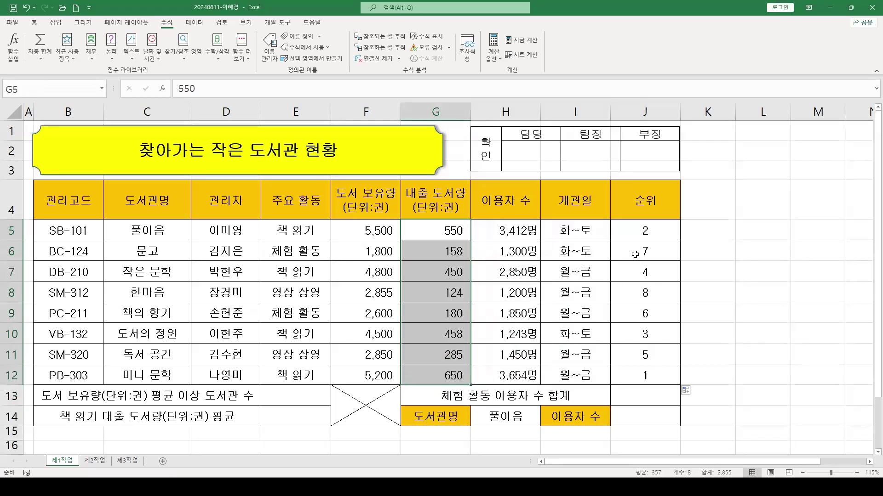
Select the holdings F5:F12 to read their average
left_click(648, 232)
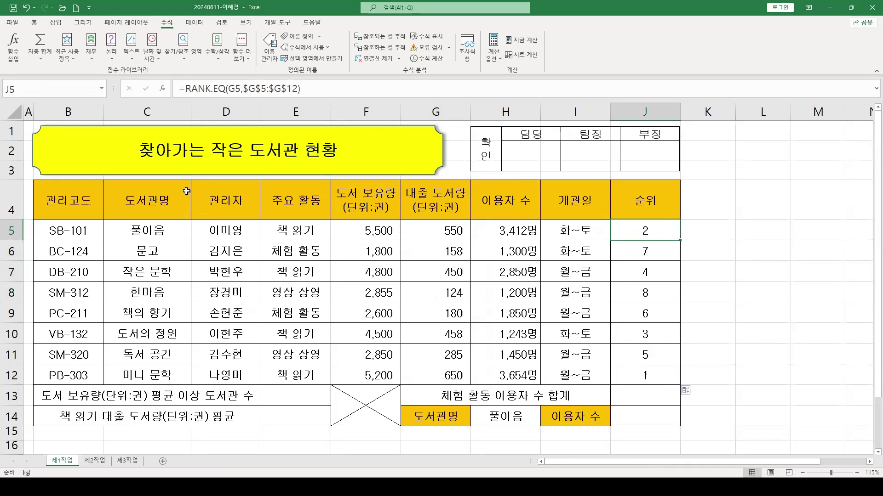
left_click(297, 395)
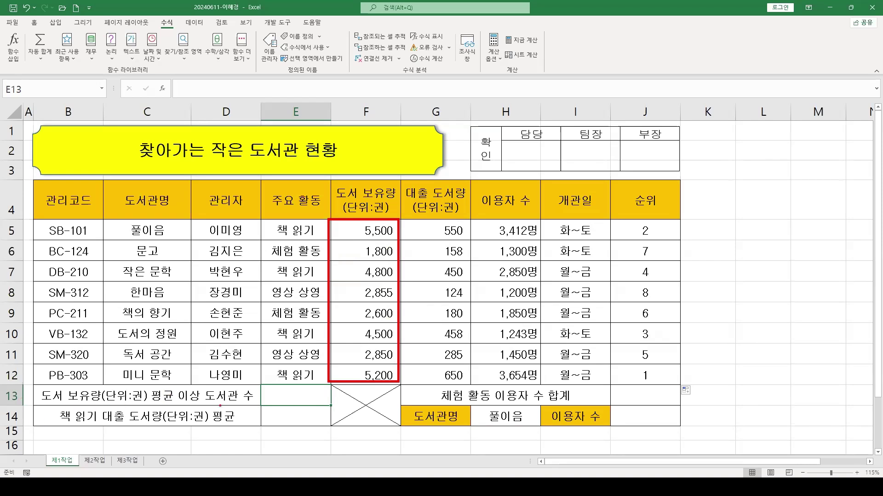
left_click_drag(367, 229, 374, 375)
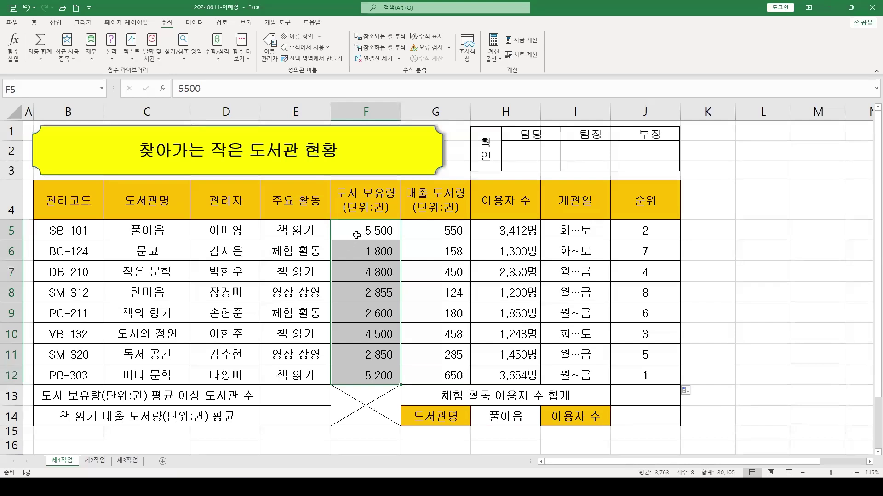
Select the above-average holdings F5, F7, F10 and F12 (5,500, 4,800, 4,500, 5,200)
left_click(358, 235)
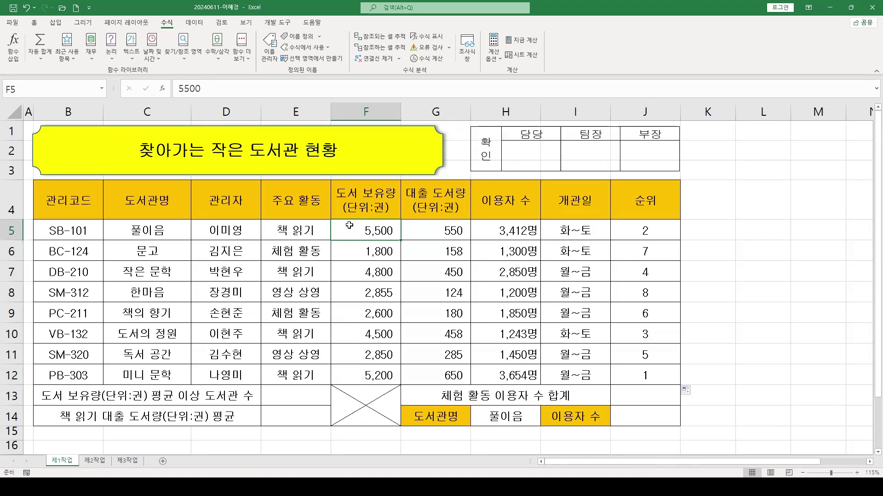
left_click(340, 271, "ctrl")
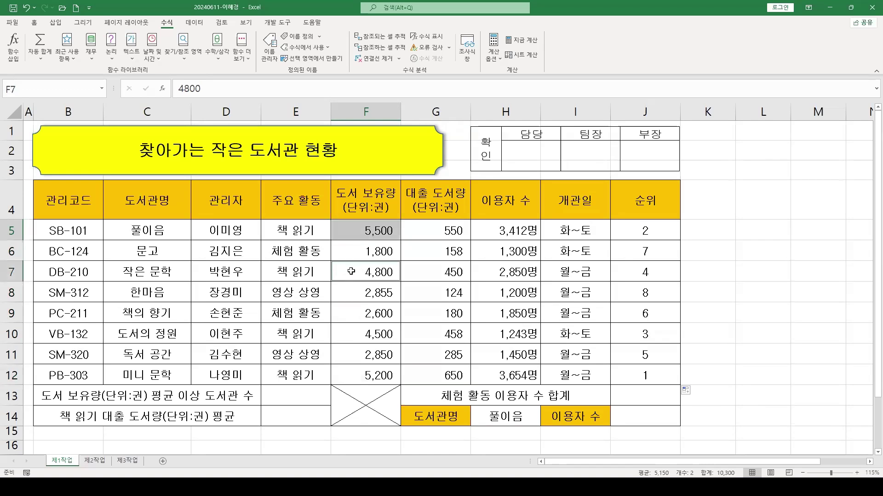
left_click(352, 332, "ctrl")
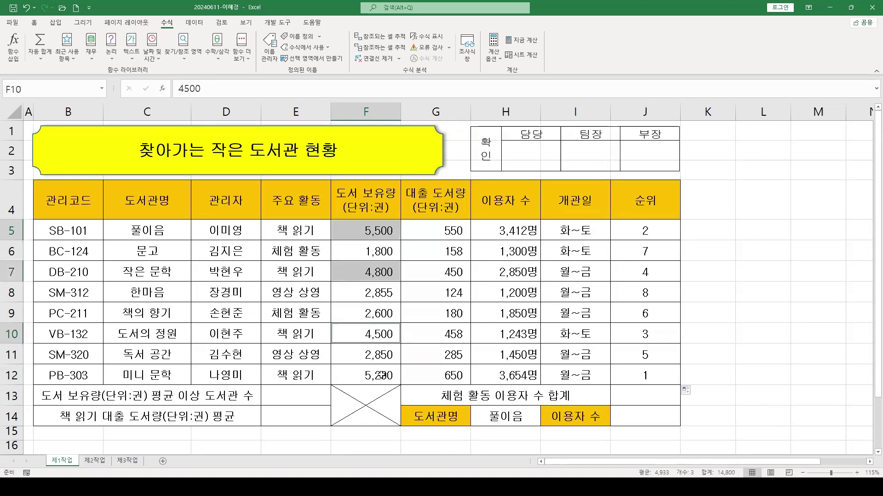
left_click(358, 379, "ctrl")
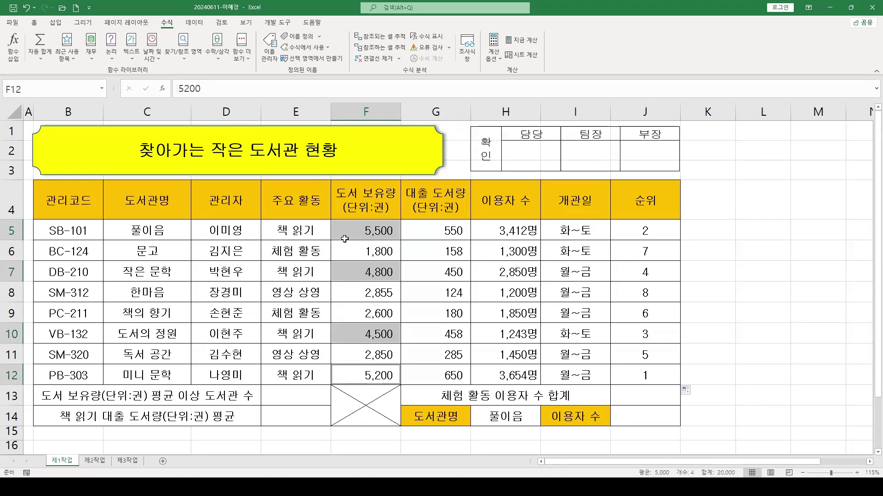
left_click(35, 26)
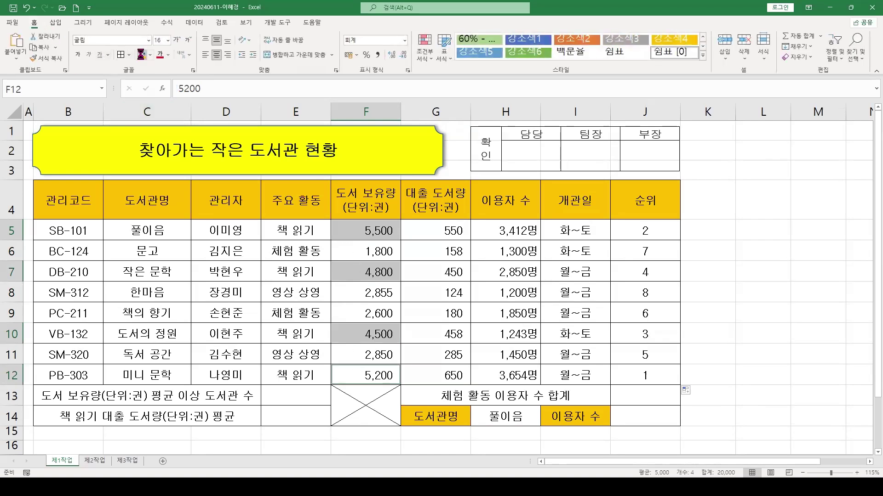
Fill F5, F7, F10 and F12 with the light blue standard colour
left_click(142, 55)
left_click(150, 55)
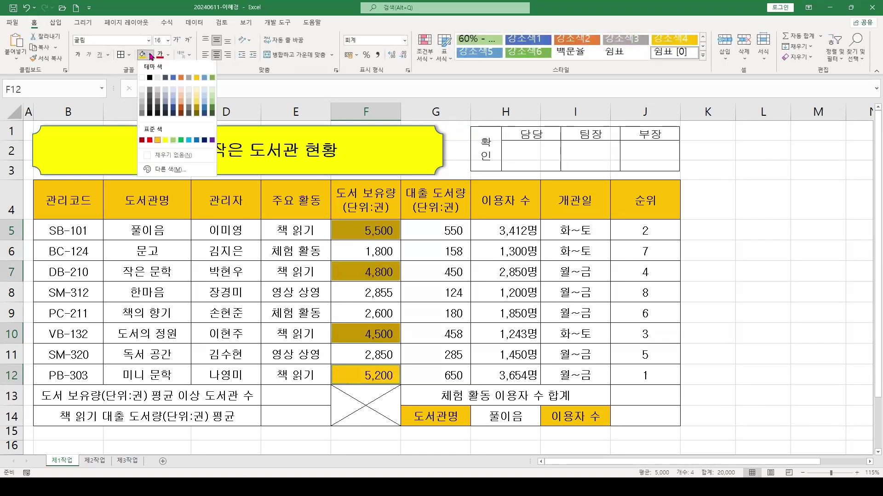
left_click(189, 140)
left_click(361, 294)
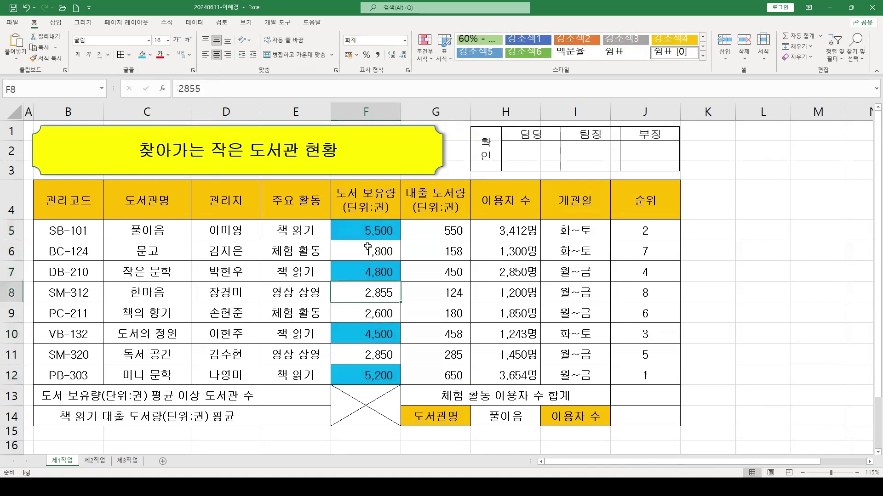
Review the blue-filled holdings in F5:F12, then select E13
left_click_drag(364, 231, 362, 380)
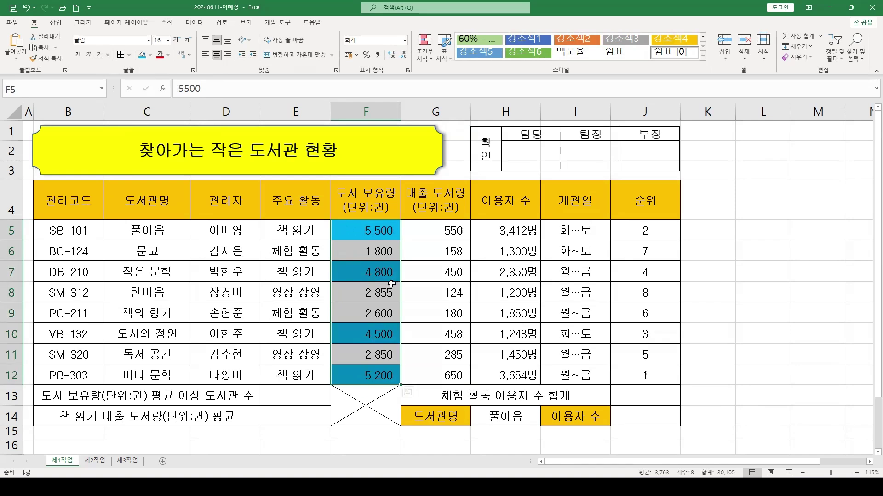
mouse_move(417, 384)
left_click(352, 236)
left_click(354, 272)
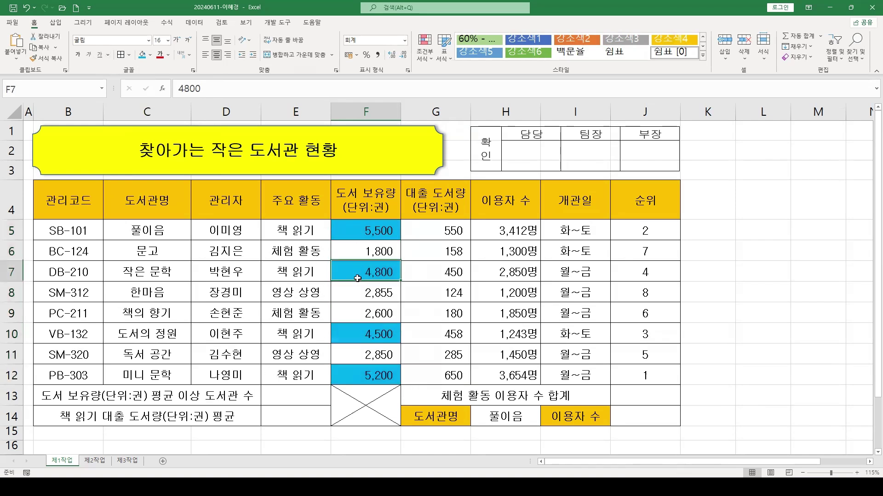
left_click(354, 334)
left_click(354, 376)
left_click(300, 404)
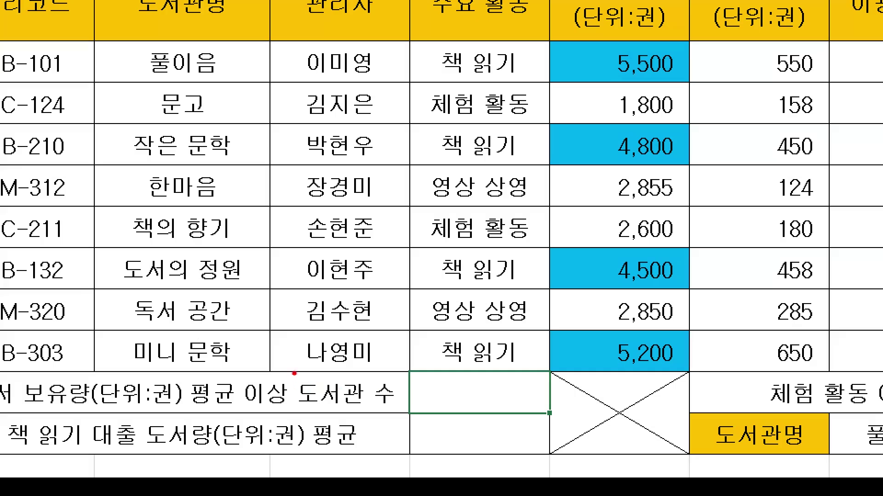
left_click_drag(294, 373, 418, 418)
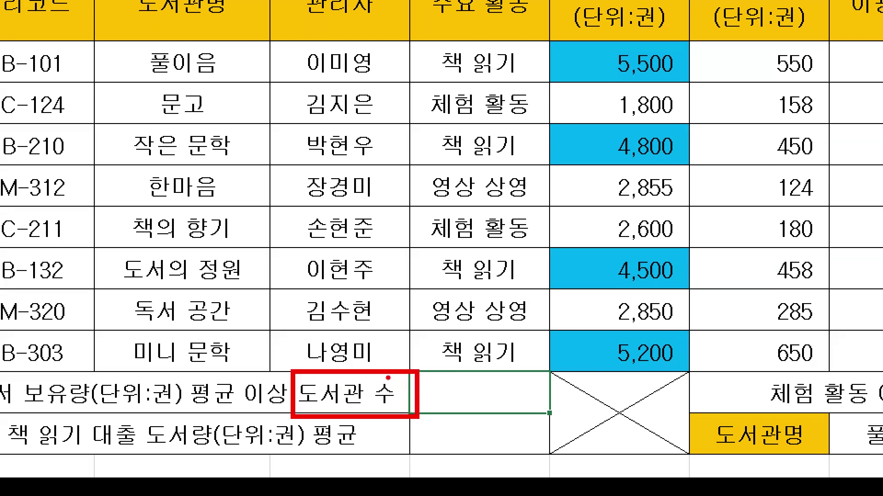
left_click_drag(387, 378, 434, 290)
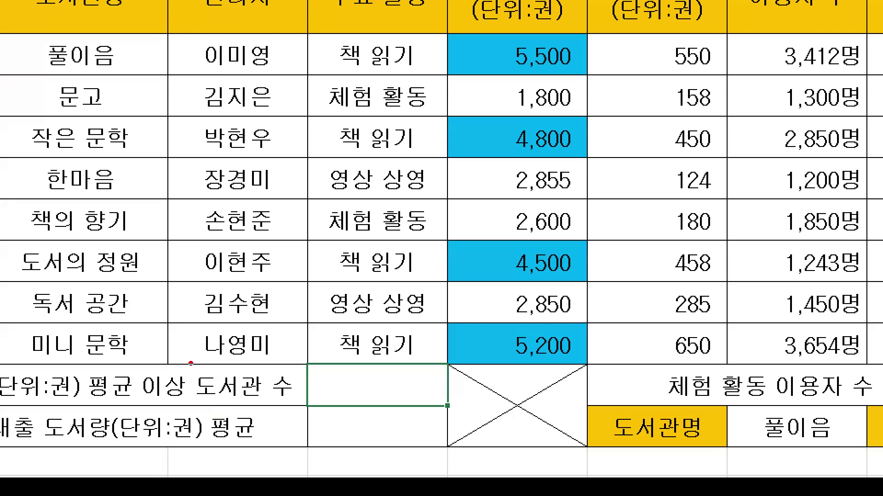
left_click_drag(191, 363, 307, 407)
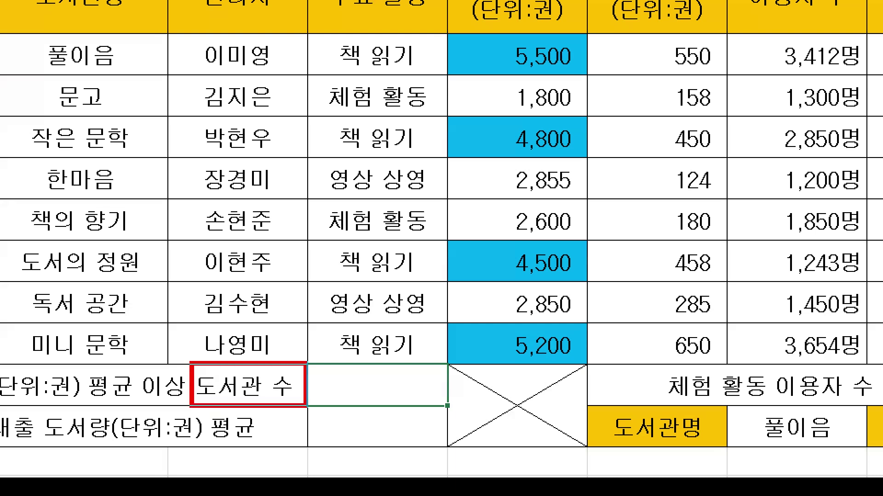
left_click_drag(284, 375, 360, 287)
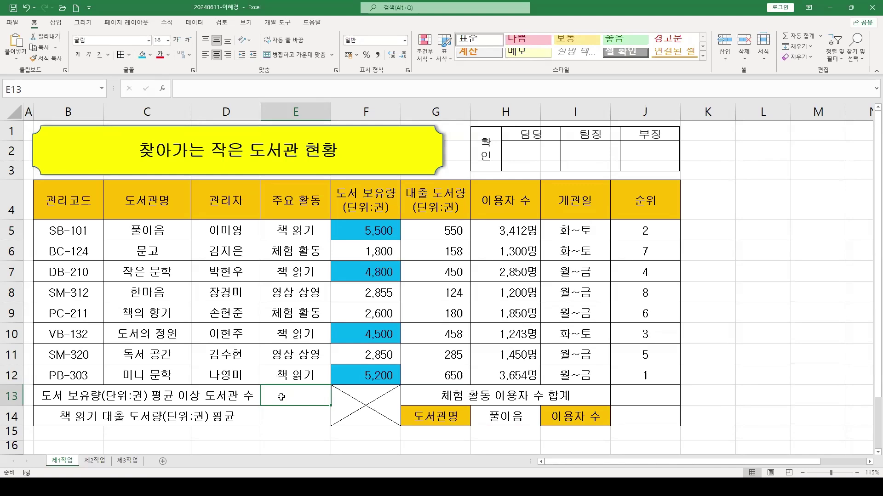
Insert COUNTIF into E13 through Insert Function, leaving Range and Criteria blank
left_click(163, 88)
left_click_drag(573, 216, 497, 165)
left_click(488, 253)
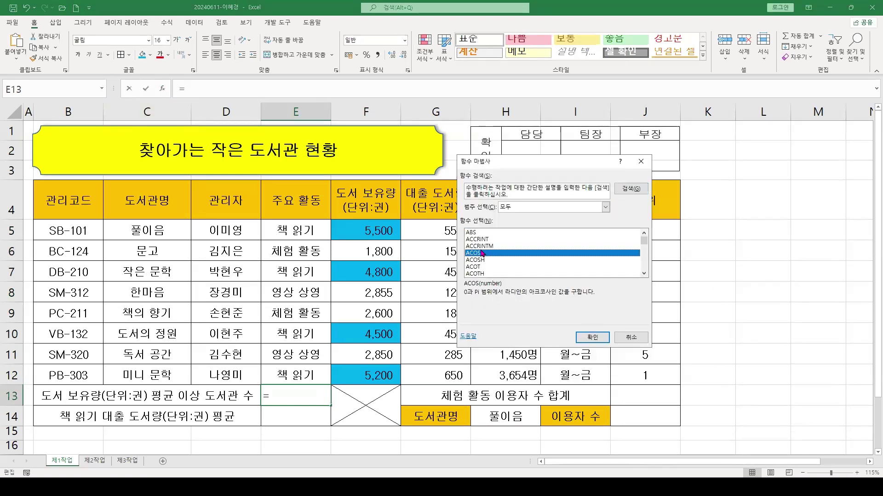
key("c")
scroll(478, 271, "down", 14)
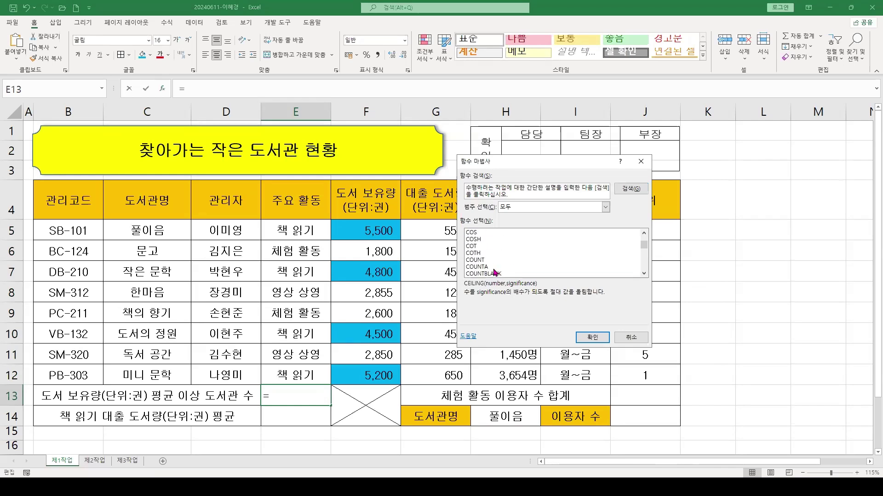
scroll(489, 271, "up", 2)
left_click(494, 261)
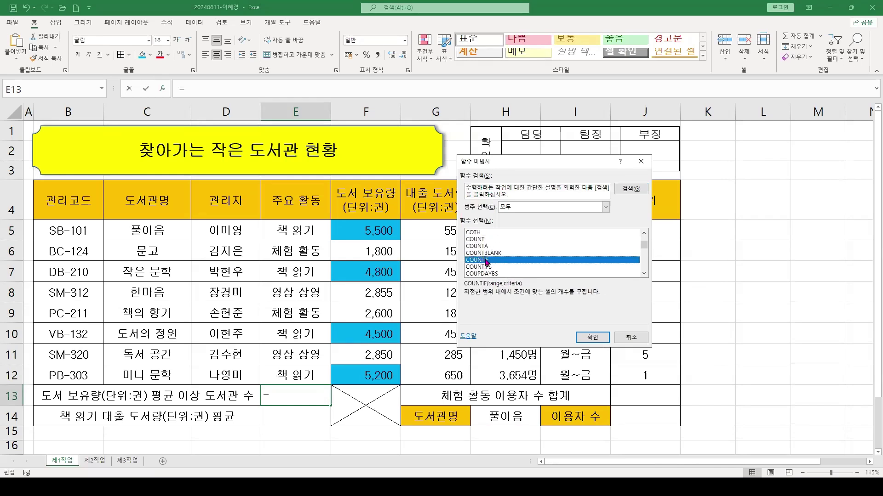
left_click(593, 338)
left_click_drag(475, 197, 460, 245)
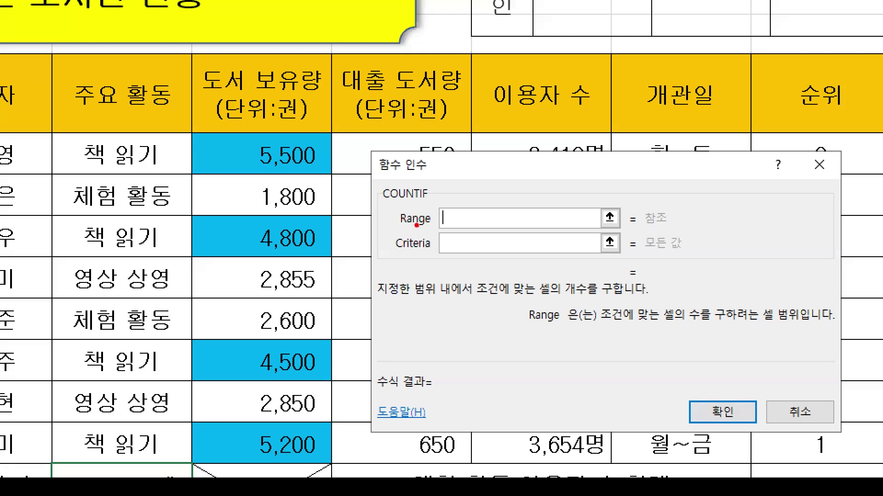
left_click_drag(389, 229, 427, 229)
left_click_drag(776, 320, 810, 320)
left_click_drag(387, 249, 458, 257)
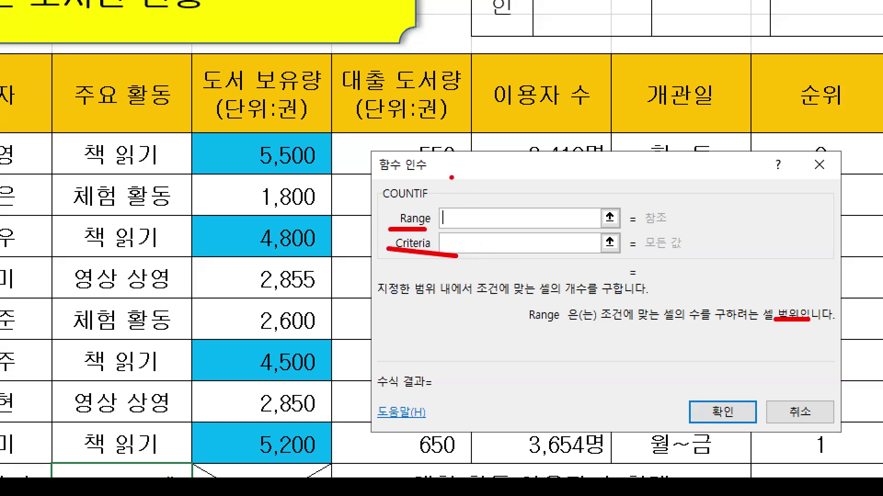
left_click_drag(442, 149, 542, 228)
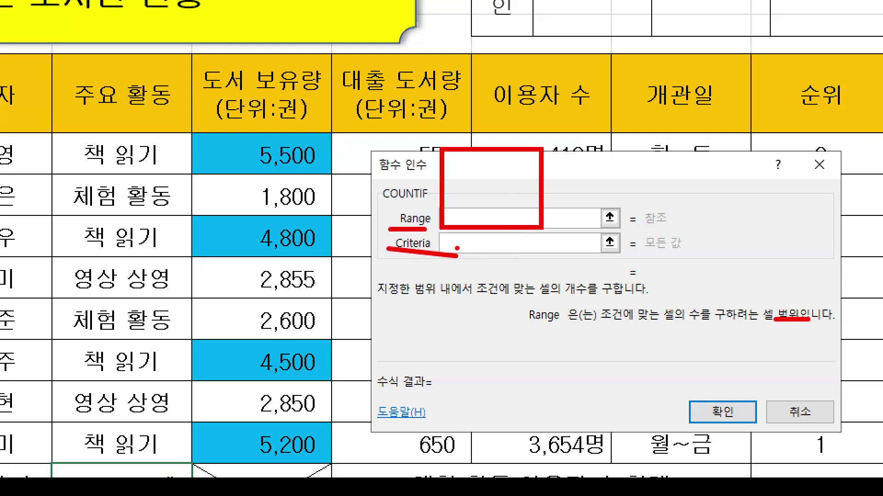
key("Escape")
left_click(474, 276)
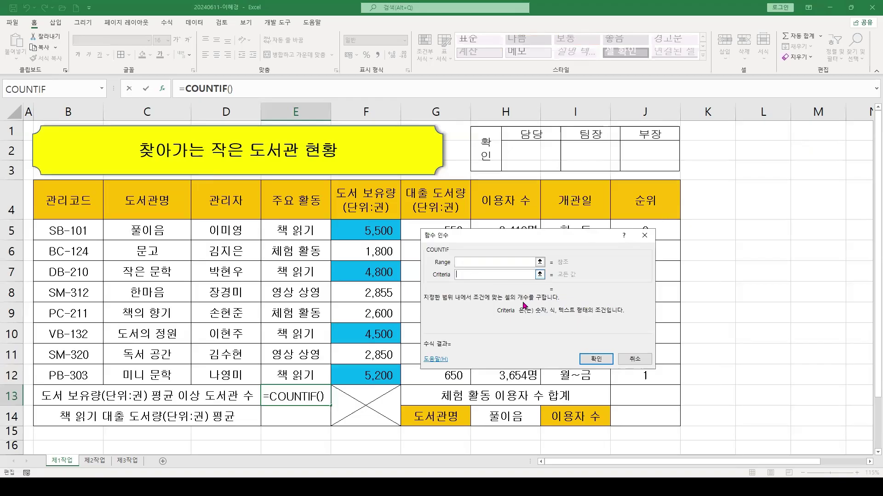
key("ctrl+1")
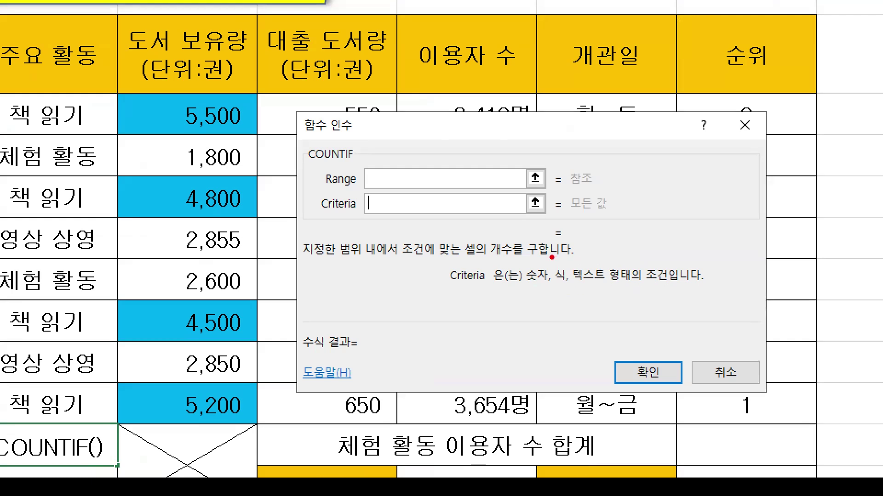
mouse_move(549, 255)
left_mouse_down()
mouse_move(576, 294)
mouse_move(548, 331)
mouse_move(537, 375)
left_mouse_up()
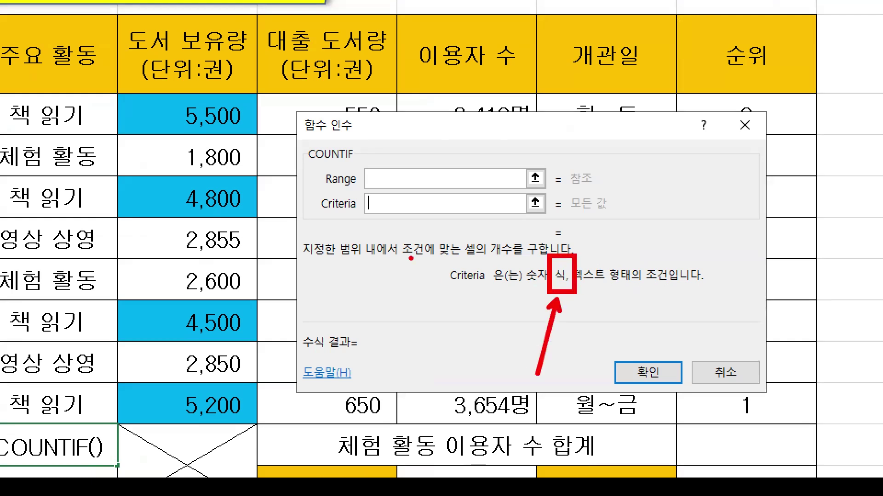
mouse_move(134, 98)
left_mouse_down()
mouse_move(160, 132)
mouse_move(254, 400)
left_mouse_up()
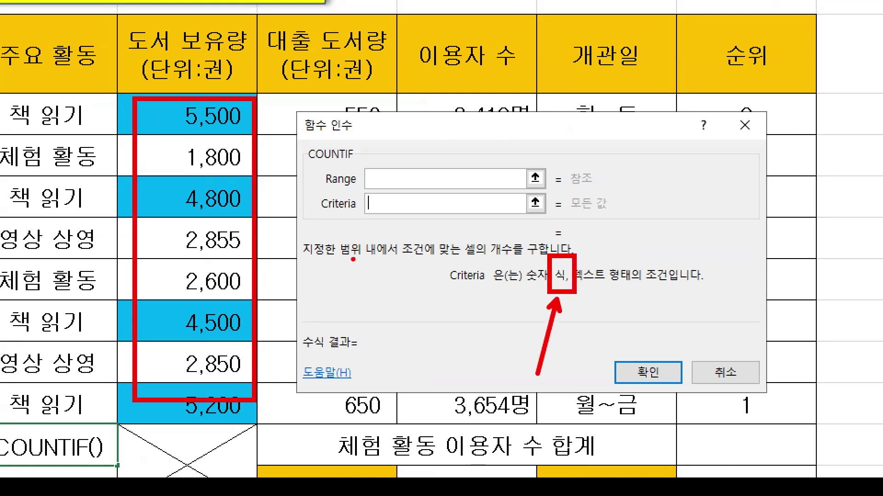
left_click_drag(352, 260, 375, 313)
left_click_drag(401, 285, 427, 284)
mouse_move(405, 295)
left_mouse_down()
mouse_move(429, 297)
mouse_move(440, 318)
mouse_move(461, 292)
mouse_move(469, 304)
mouse_move(492, 302)
left_mouse_up()
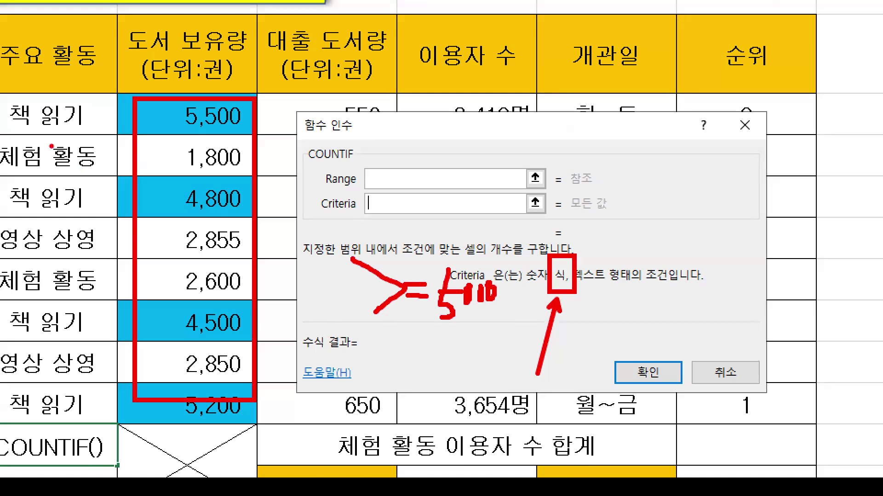
left_click_drag(1, 103, 102, 460)
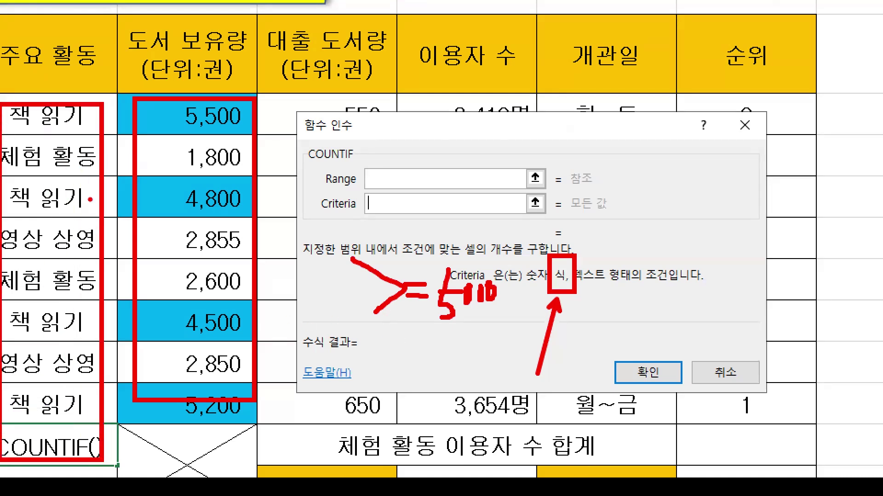
left_click_drag(91, 198, 140, 173)
left_click_drag(326, 223, 354, 226)
left_click_drag(475, 202, 472, 225)
left_click_drag(488, 208, 480, 228)
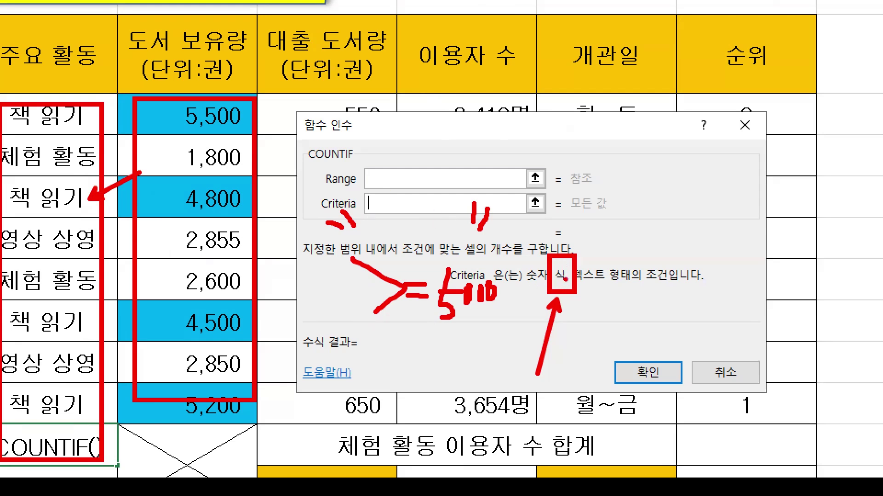
key("Escape")
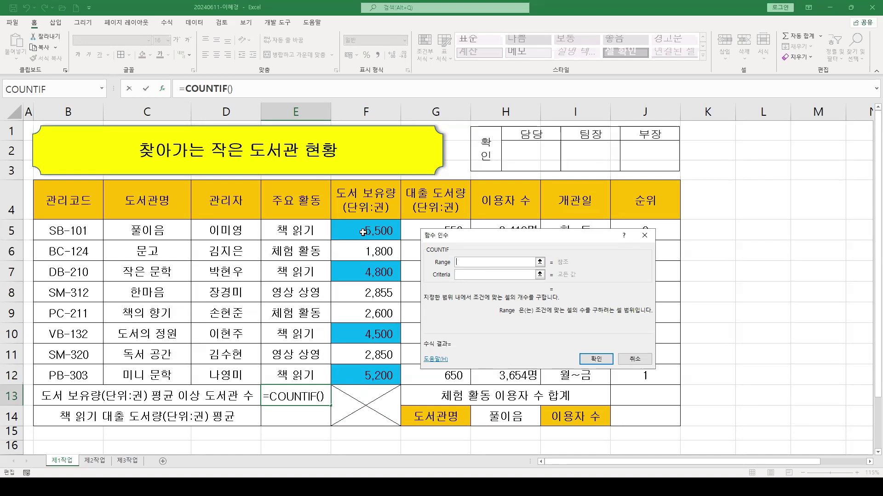
Set COUNTIF Range to F5:F12 and Criteria to ">=3700", previewing a count of 4
left_click_drag(366, 231, 364, 376)
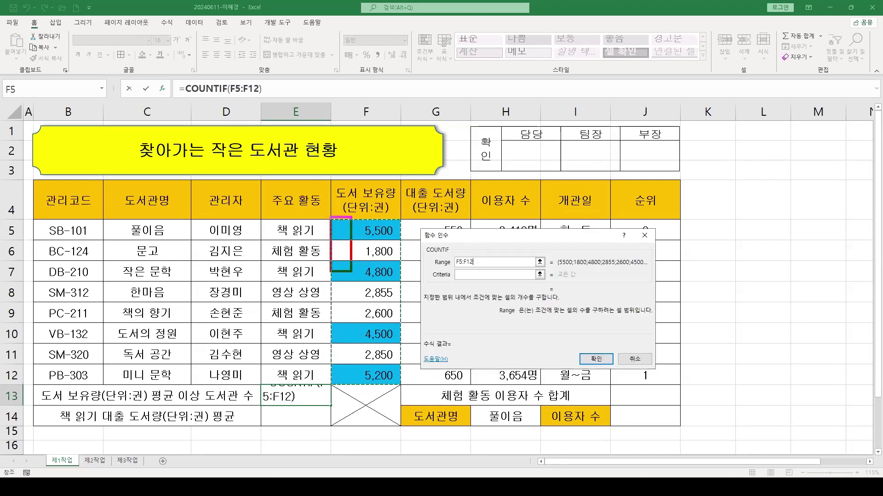
key("Tab")
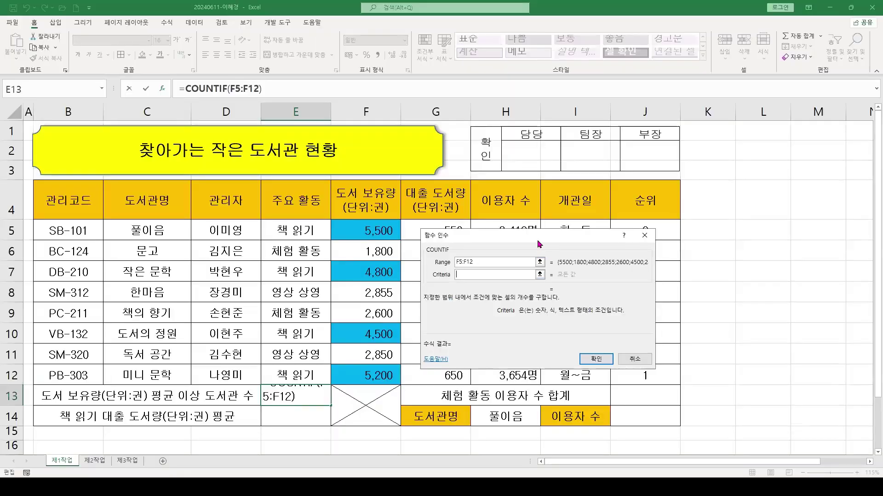
type(">=")
type("370")
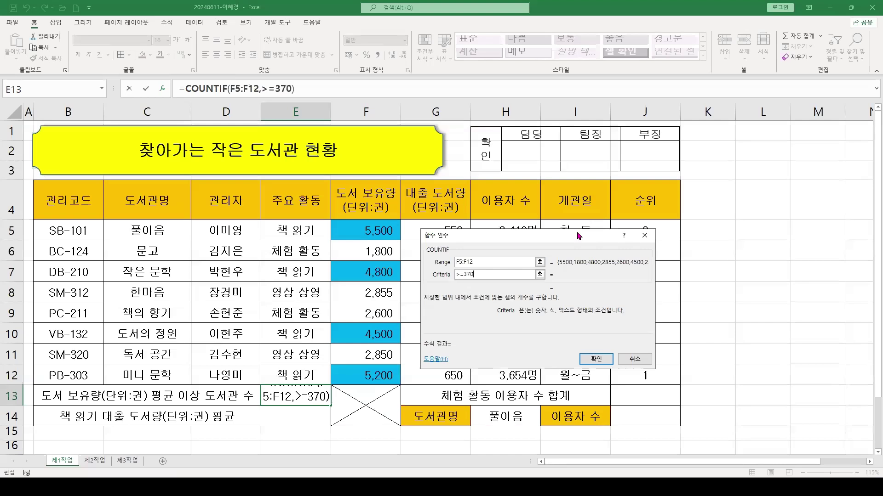
type("0")
left_click_drag(480, 239, 474, 233)
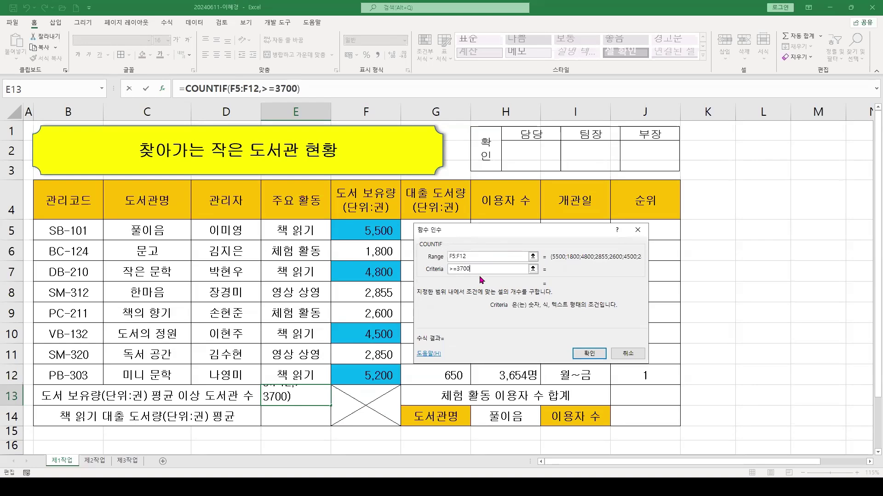
key("Tab")
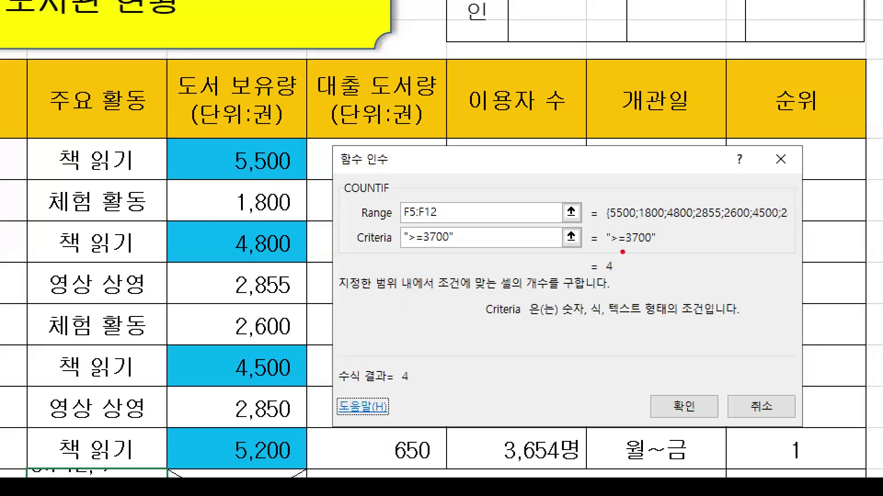
left_click_drag(607, 251, 711, 251)
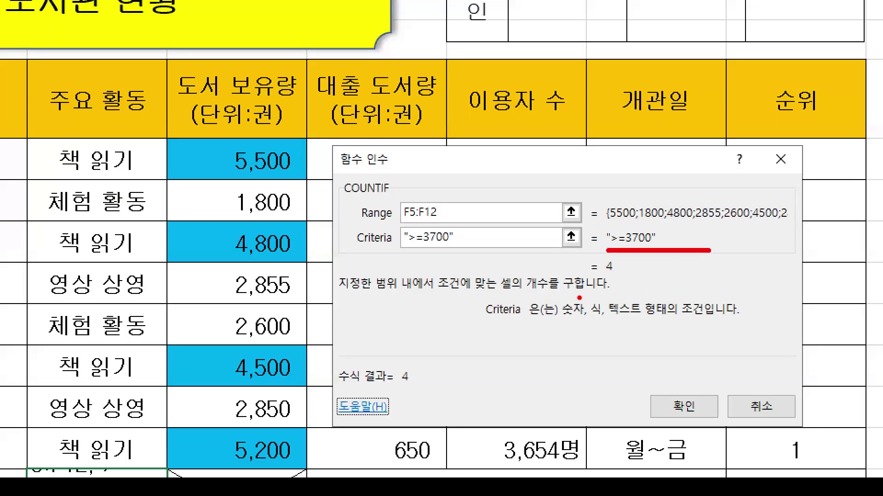
mouse_move(159, 137)
left_mouse_down()
mouse_move(267, 305)
mouse_move(306, 476)
left_mouse_up()
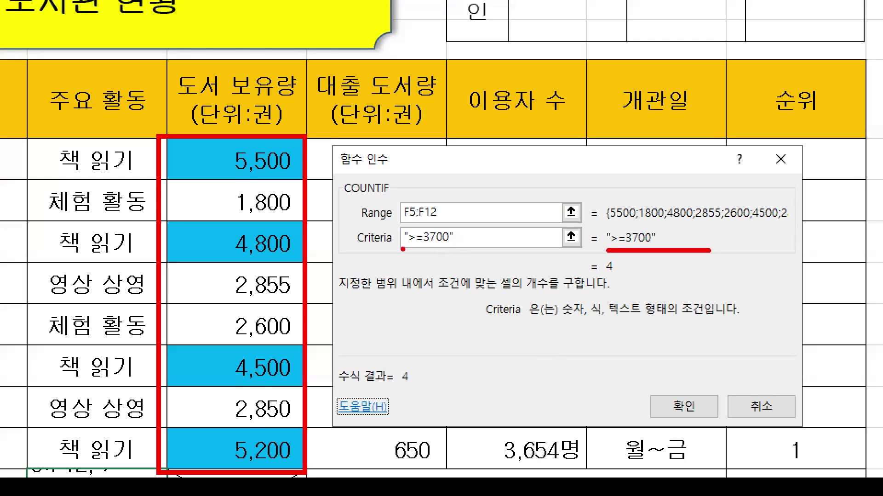
left_click_drag(391, 358, 432, 404)
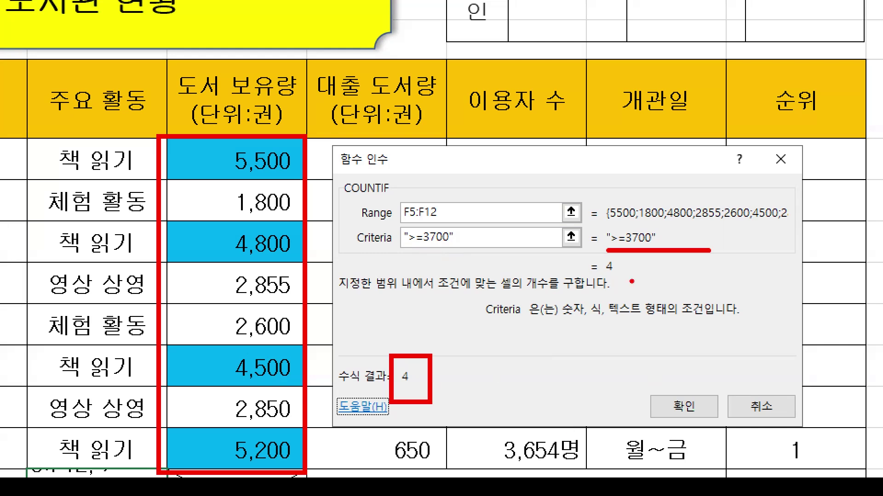
left_click_drag(421, 247, 451, 249)
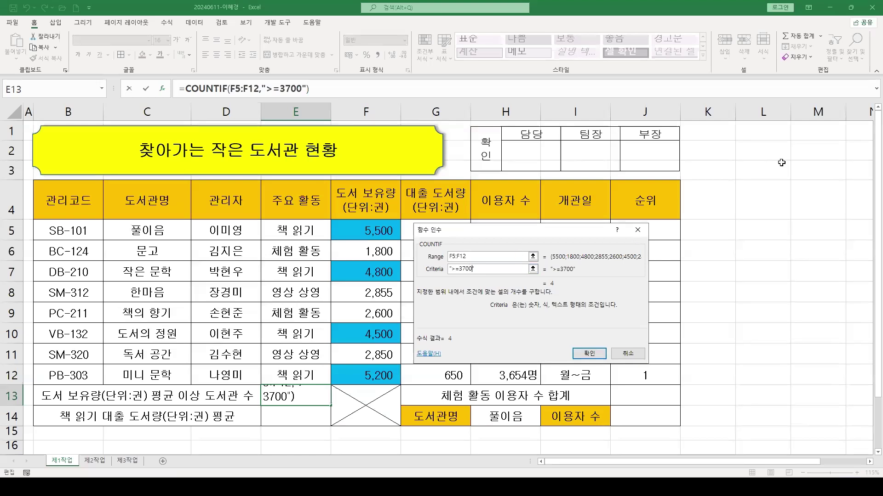
Replace 3700 in the criteria with & so it reads ">="&
key("BackSpace")
key("BackSpace")
key("BackSpace")
key("BackSpace")
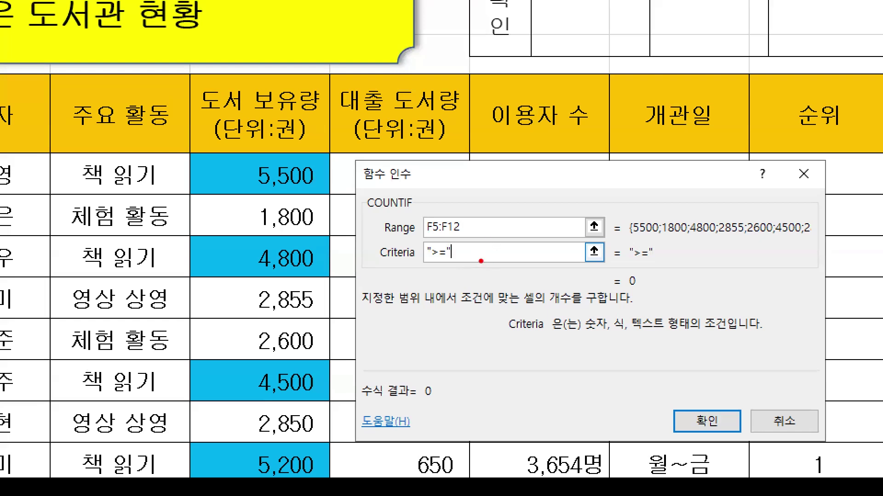
mouse_move(493, 271)
left_mouse_down()
mouse_move(519, 278)
mouse_move(517, 247)
mouse_move(550, 237)
mouse_move(552, 249)
mouse_move(577, 248)
mouse_move(597, 213)
mouse_move(550, 298)
left_mouse_up()
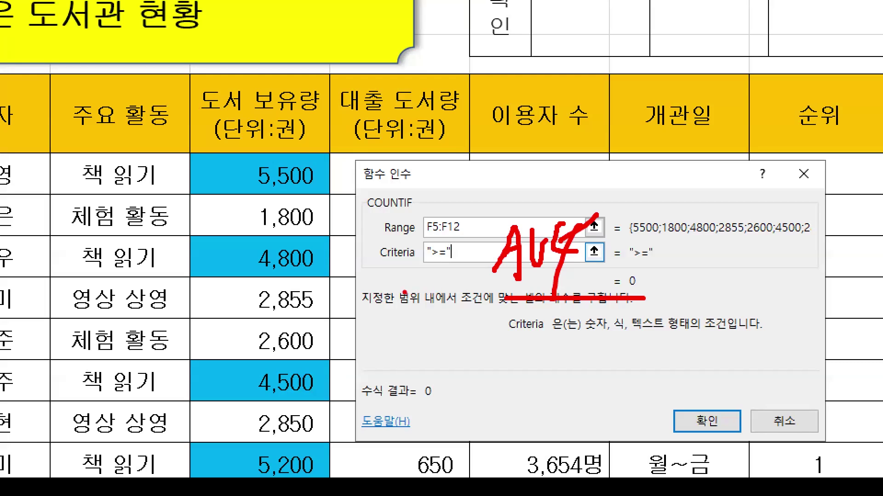
left_click_drag(403, 291, 462, 291)
mouse_move(490, 271)
left_mouse_down()
mouse_move(470, 279)
mouse_move(481, 252)
mouse_move(471, 278)
left_mouse_up()
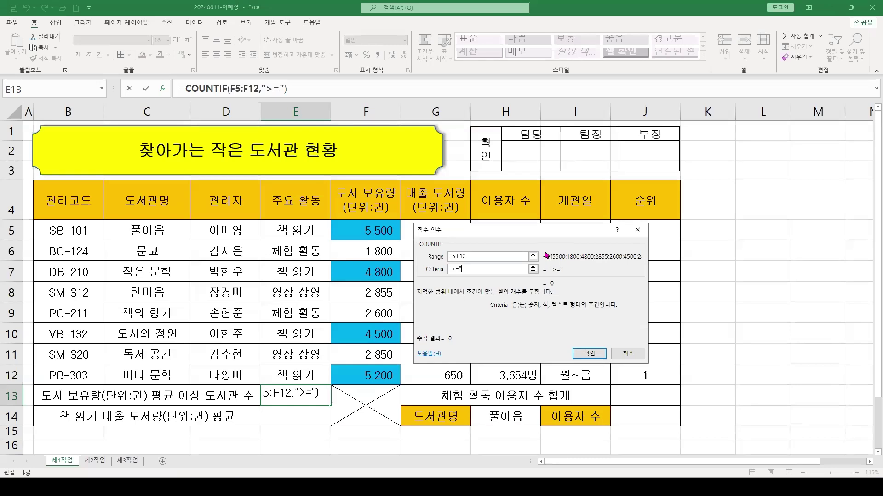
type("&")
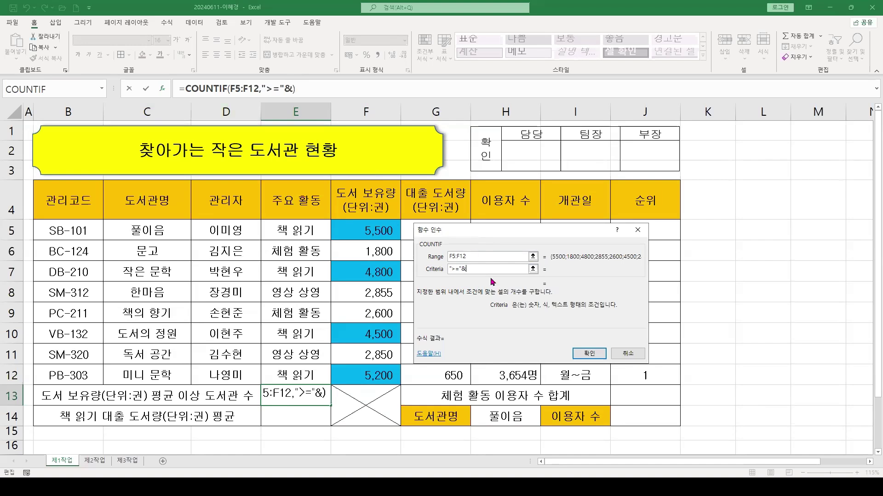
Nest AVERAGE(F5:F12) into the criteria, giving ">="&AVERAGE(F5:F12) and a preview of 4
left_click(101, 91)
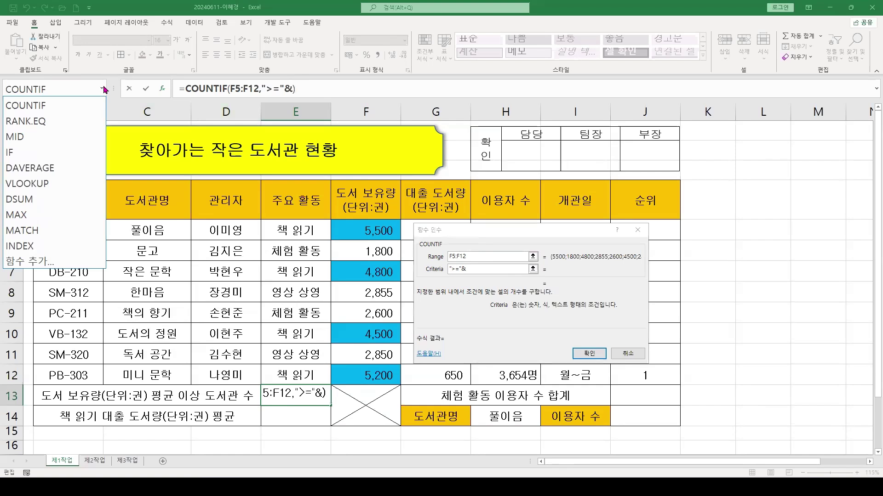
left_click(38, 262)
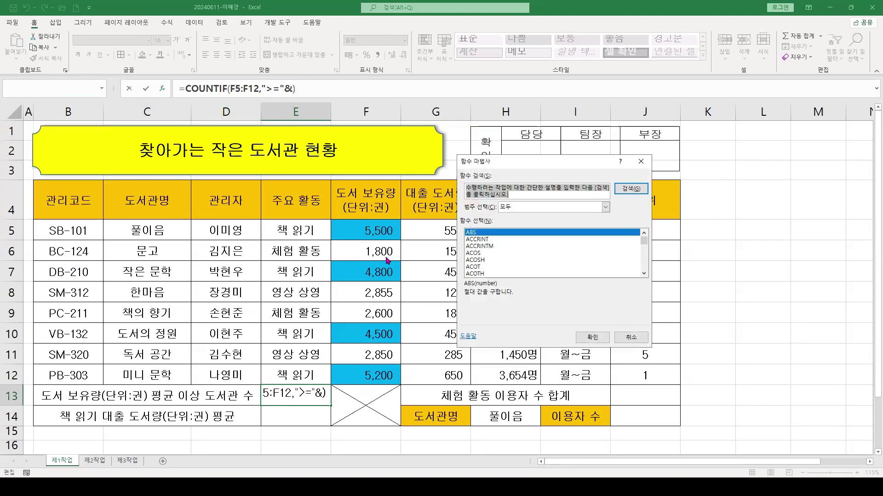
left_click(482, 240)
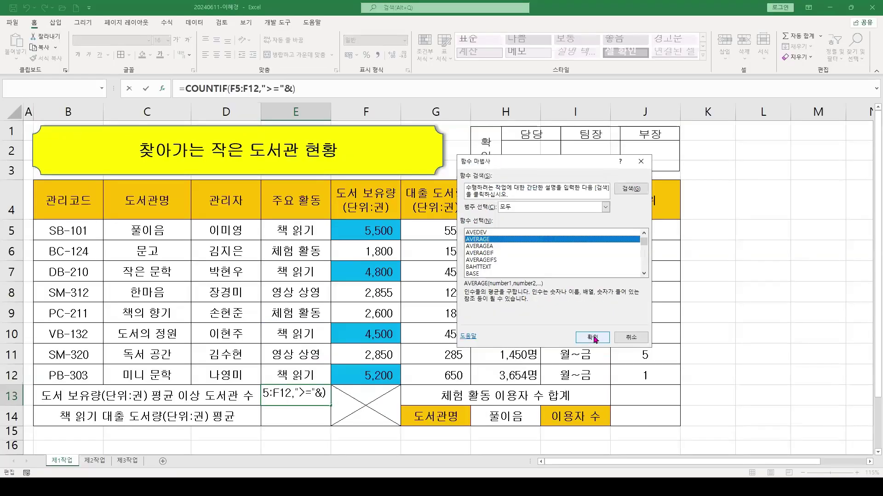
left_click(690, 432)
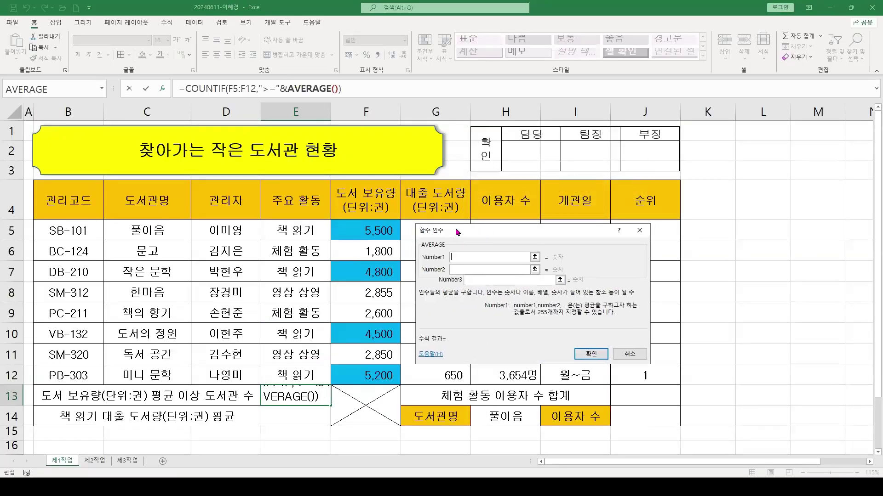
left_click_drag(458, 232, 451, 227)
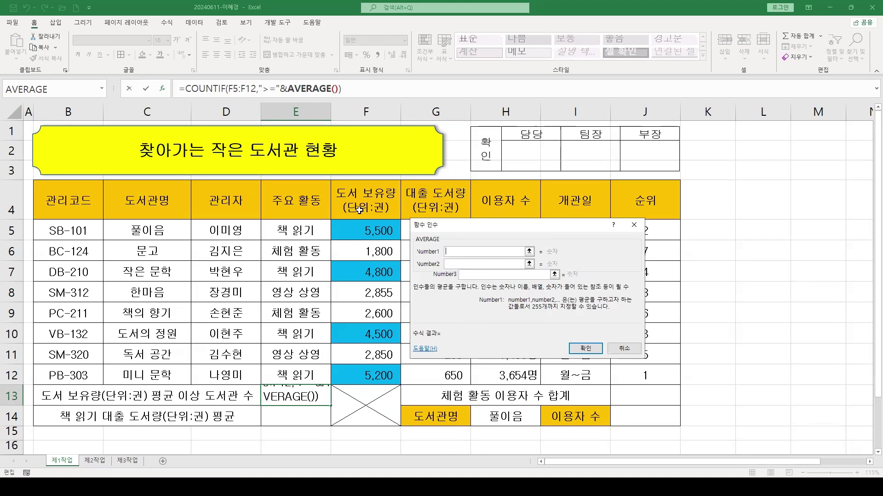
left_click(360, 237)
left_click_drag(360, 238, 360, 373)
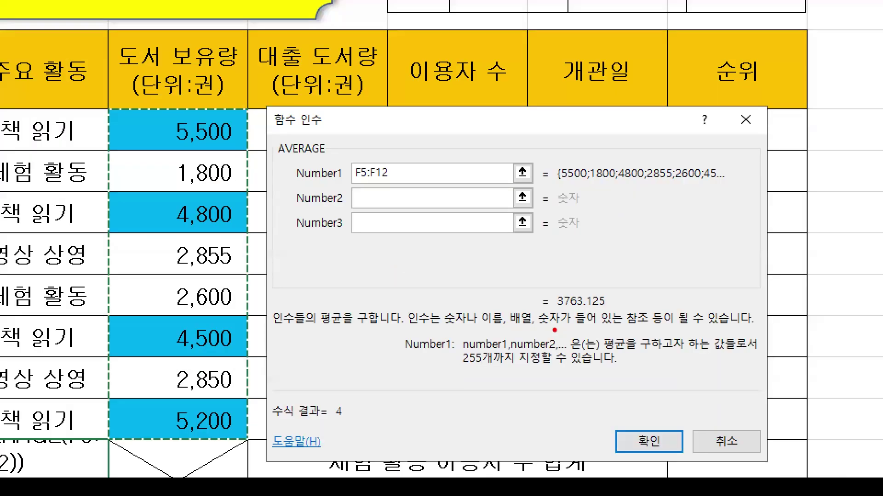
left_click_drag(538, 308, 636, 308)
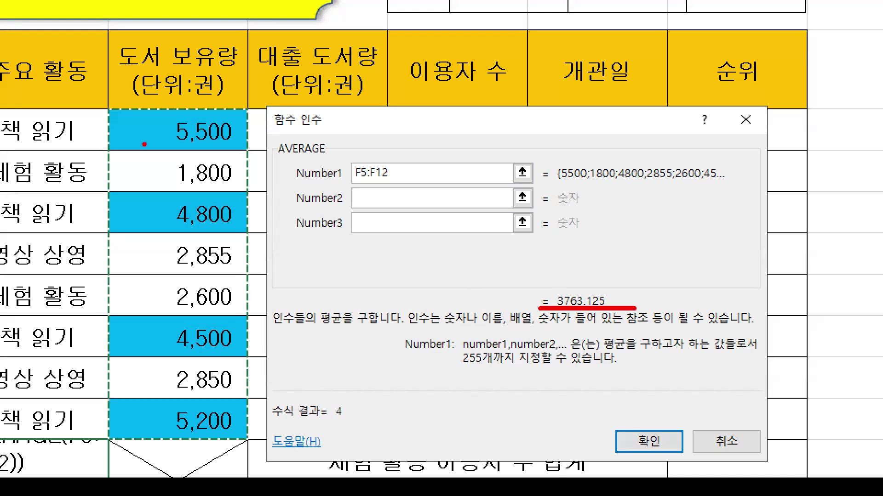
mouse_move(108, 107)
left_mouse_down()
mouse_move(248, 396)
mouse_move(260, 453)
left_mouse_up()
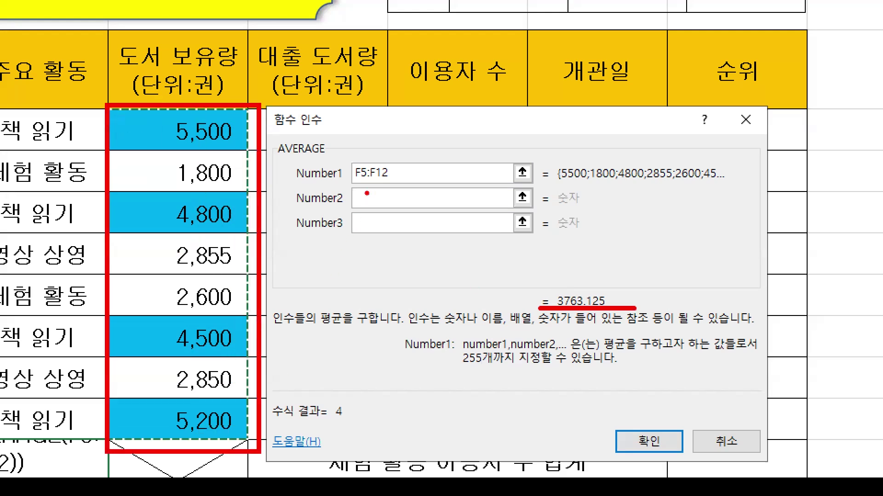
left_click_drag(367, 193, 333, 225)
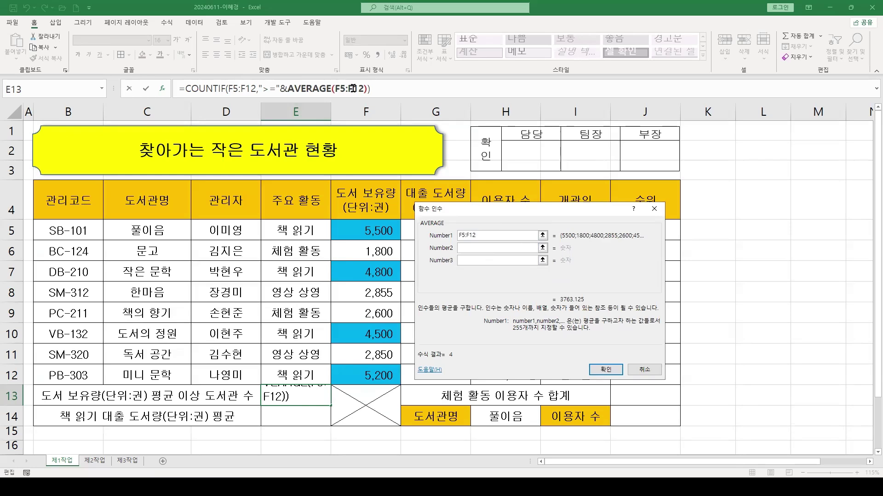
left_click(206, 86)
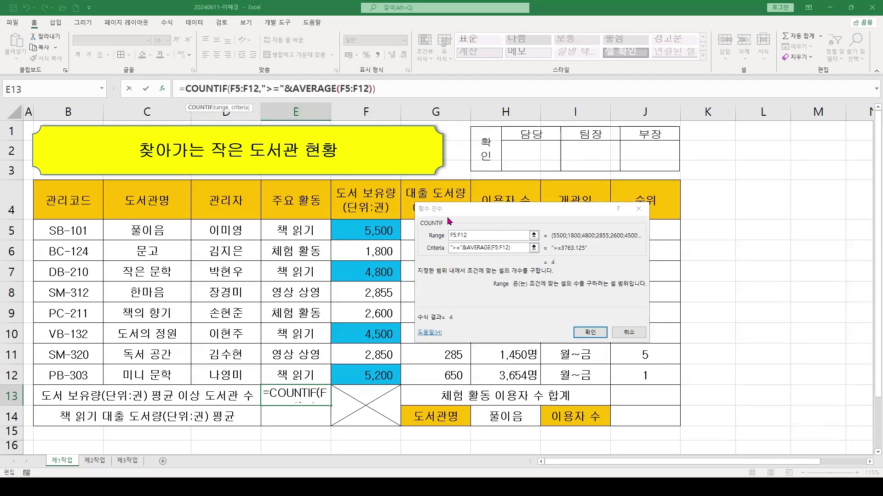
left_click_drag(445, 210, 209, 132)
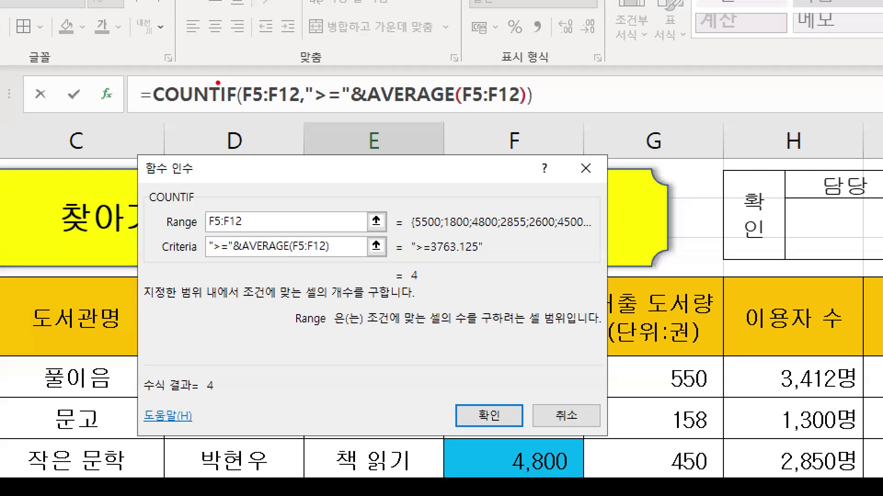
left_click_drag(183, 65, 198, 81)
left_click_drag(195, 267, 386, 264)
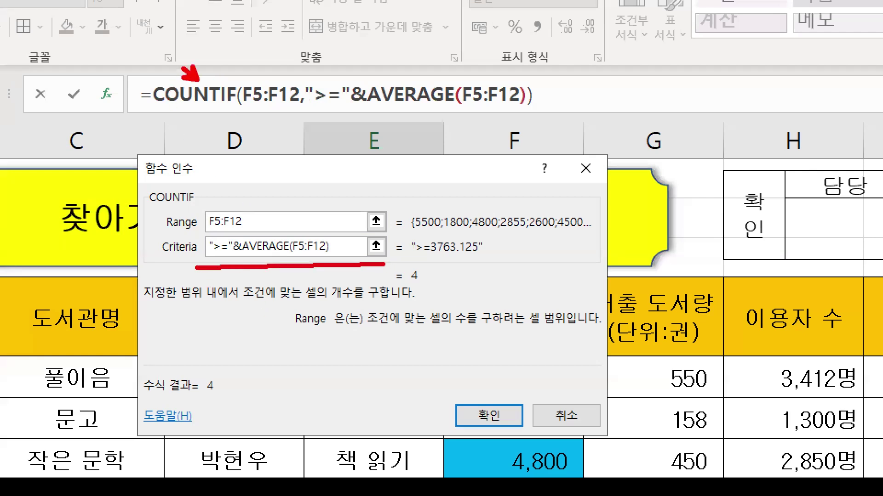
mouse_move(165, 306)
left_mouse_down()
mouse_move(179, 309)
mouse_move(173, 352)
mouse_move(221, 325)
mouse_move(221, 336)
left_mouse_up()
mouse_move(235, 306)
left_mouse_down()
mouse_move(269, 333)
mouse_move(265, 348)
left_mouse_up()
mouse_move(267, 322)
left_mouse_down()
mouse_move(290, 308)
mouse_move(282, 357)
left_mouse_up()
left_click_drag(289, 330, 336, 306)
left_click_drag(341, 295, 342, 306)
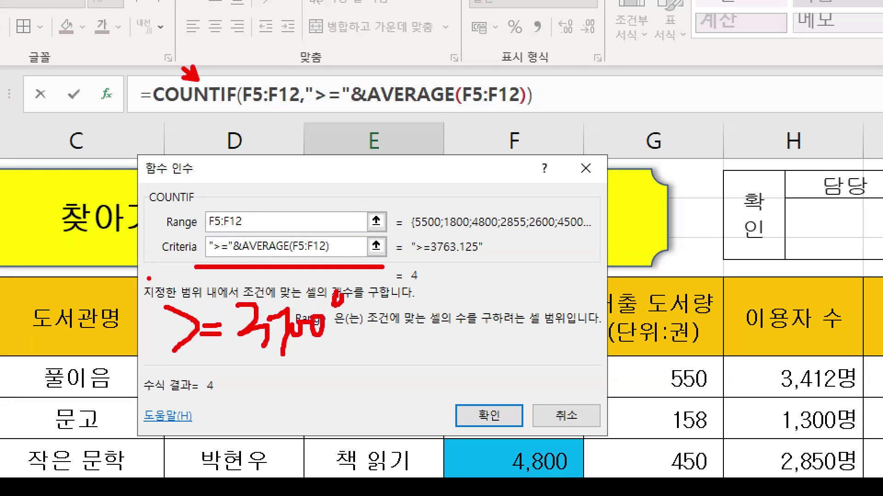
left_click_drag(149, 278, 167, 277)
left_click_drag(409, 261, 492, 260)
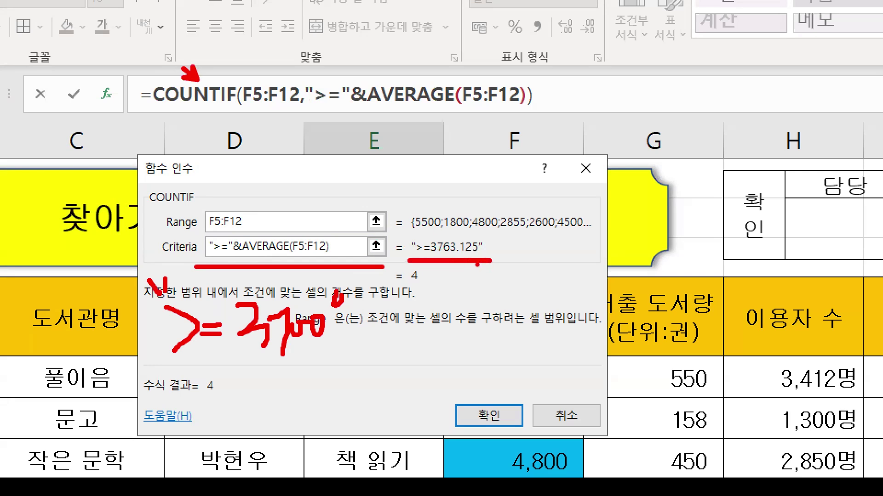
left_click_drag(493, 247, 551, 282)
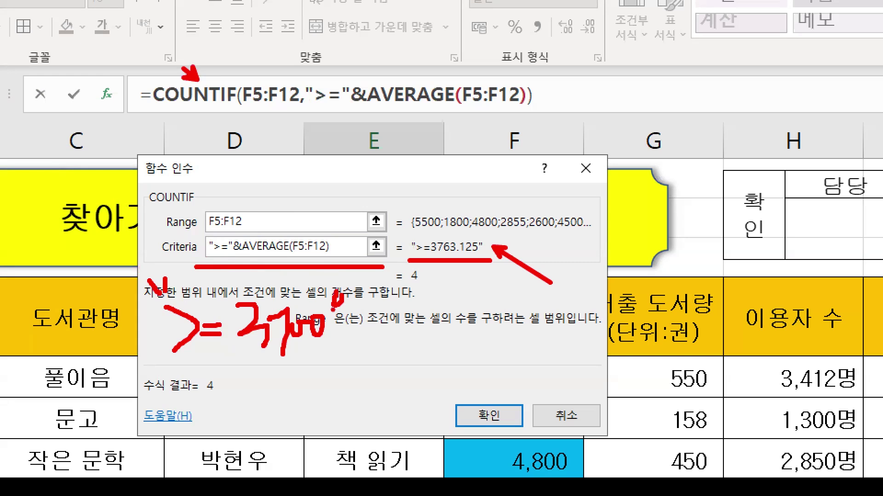
mouse_move(244, 326)
left_mouse_down()
mouse_move(326, 316)
mouse_move(312, 340)
mouse_move(381, 309)
mouse_move(366, 340)
mouse_move(460, 347)
mouse_move(457, 325)
left_mouse_up()
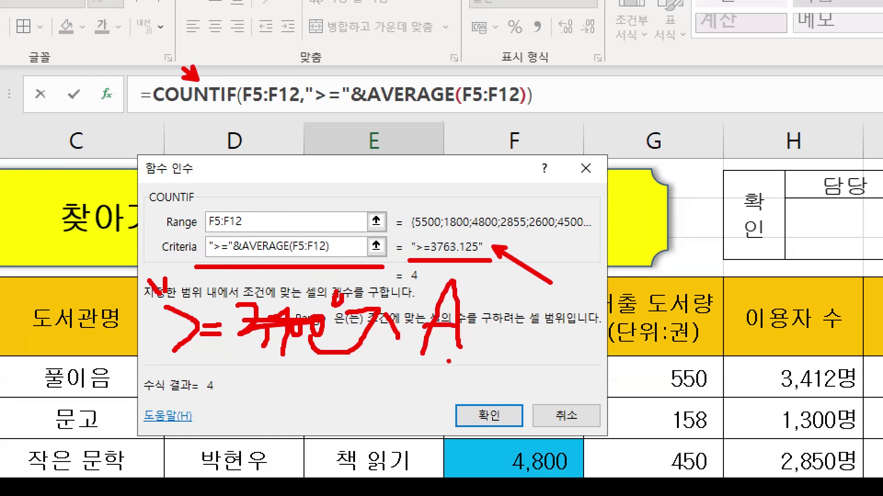
left_click_drag(181, 359, 248, 357)
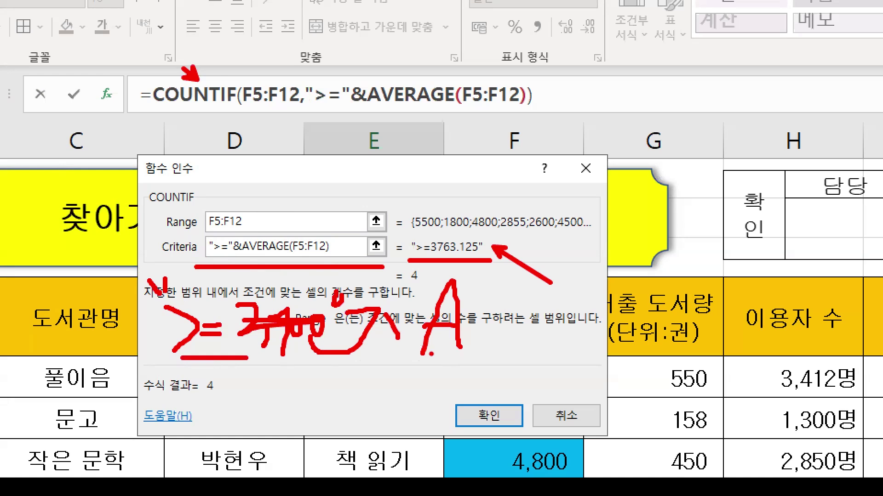
left_click_drag(427, 354, 501, 353)
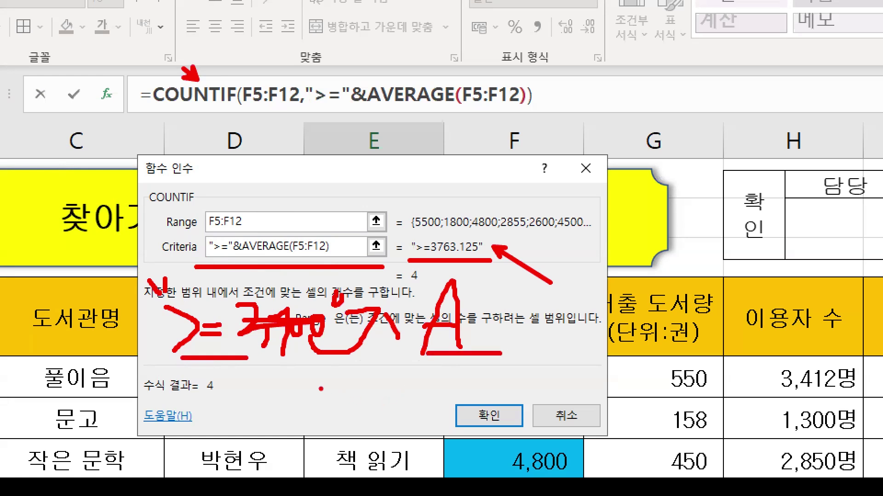
mouse_move(392, 356)
left_mouse_down()
mouse_move(359, 341)
mouse_move(384, 399)
left_mouse_up()
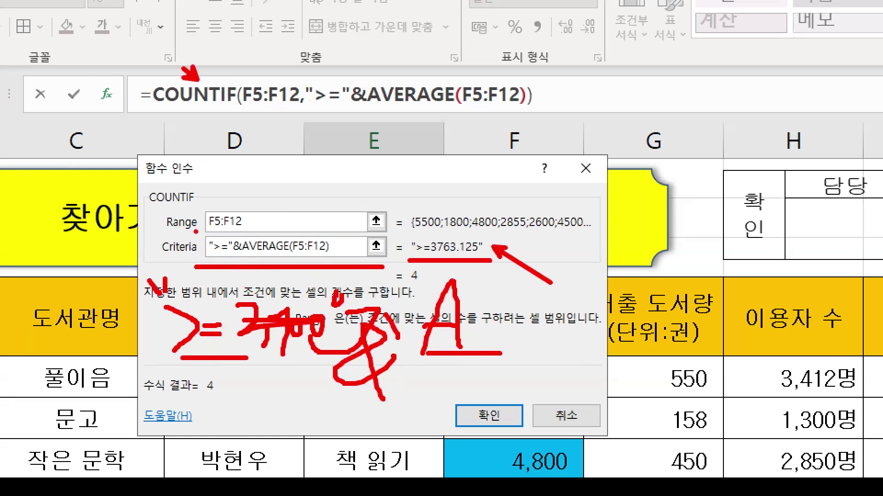
mouse_move(196, 232)
left_mouse_down()
mouse_move(221, 252)
mouse_move(350, 262)
mouse_move(193, 235)
left_mouse_up()
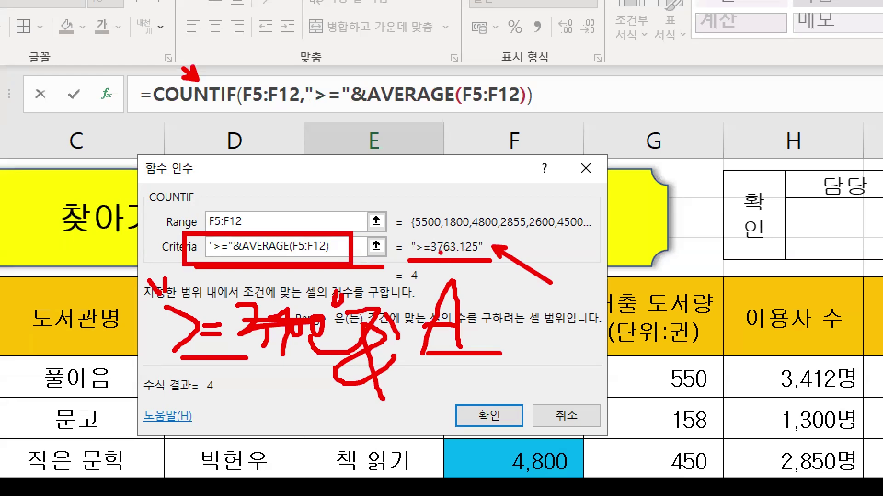
key("Escape")
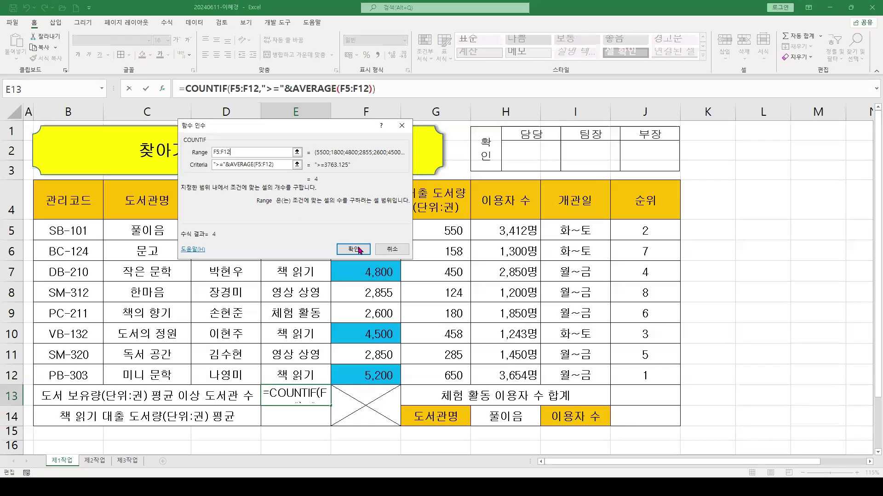
Confirm the COUNTIF and append &"개" so E13 displays 4개
left_click(354, 249)
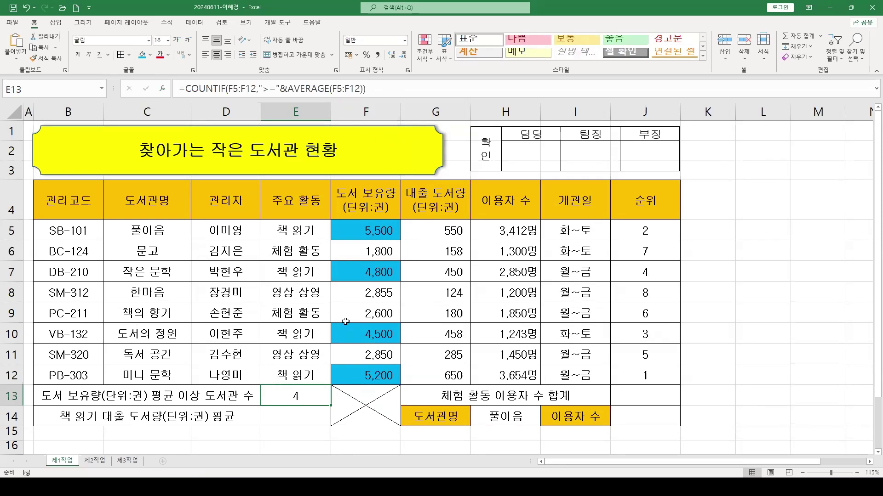
left_click(429, 86)
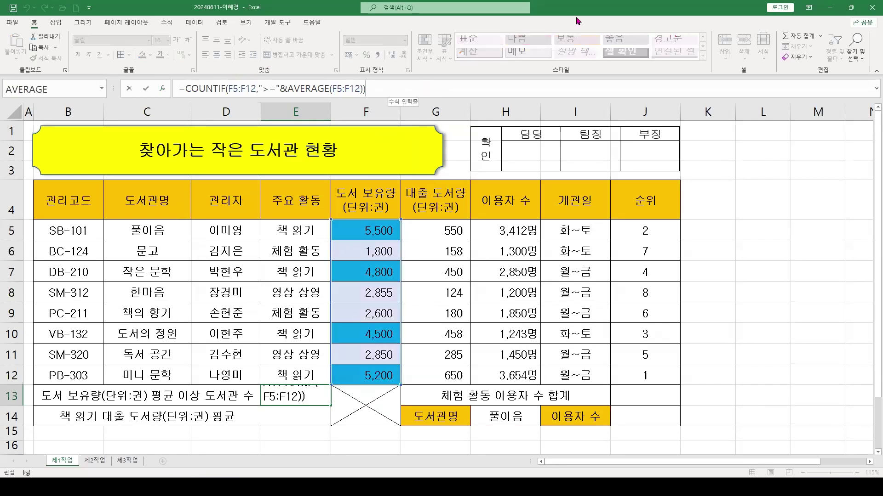
type("&\"")
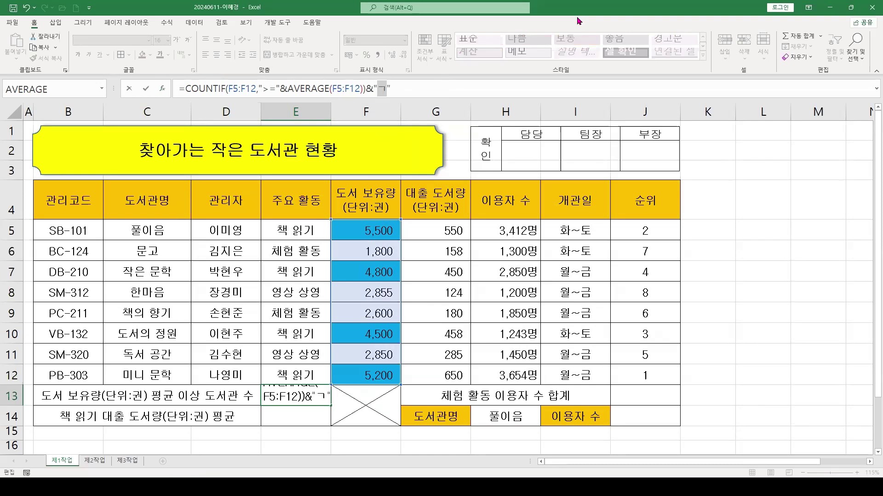
type("개")
key("Return")
left_click(292, 398)
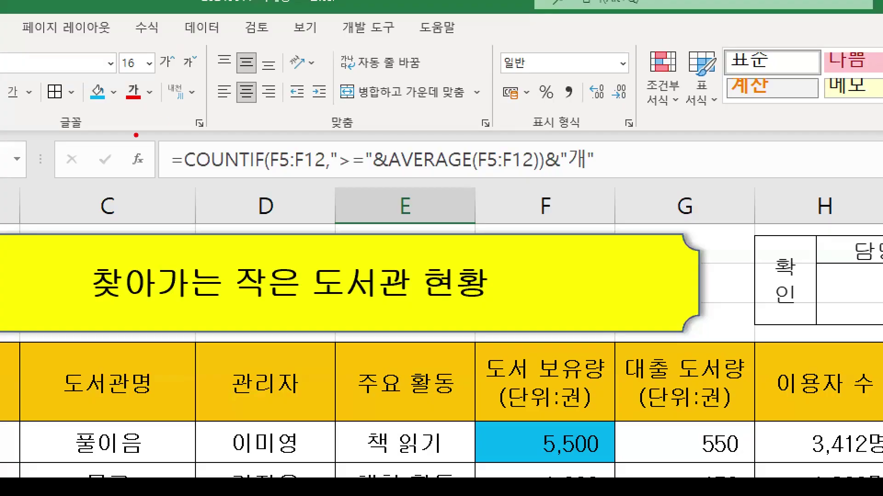
mouse_move(136, 135)
left_mouse_down()
mouse_move(375, 173)
mouse_move(661, 181)
left_mouse_up()
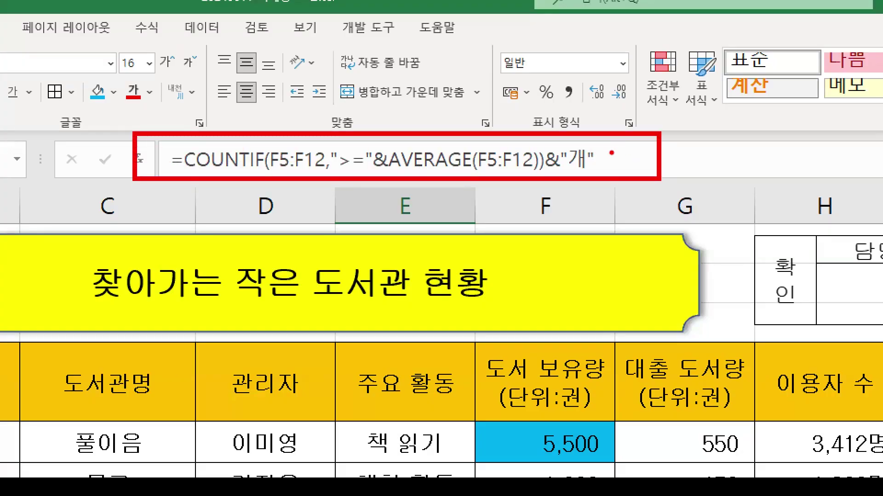
left_click_drag(611, 153, 654, 64)
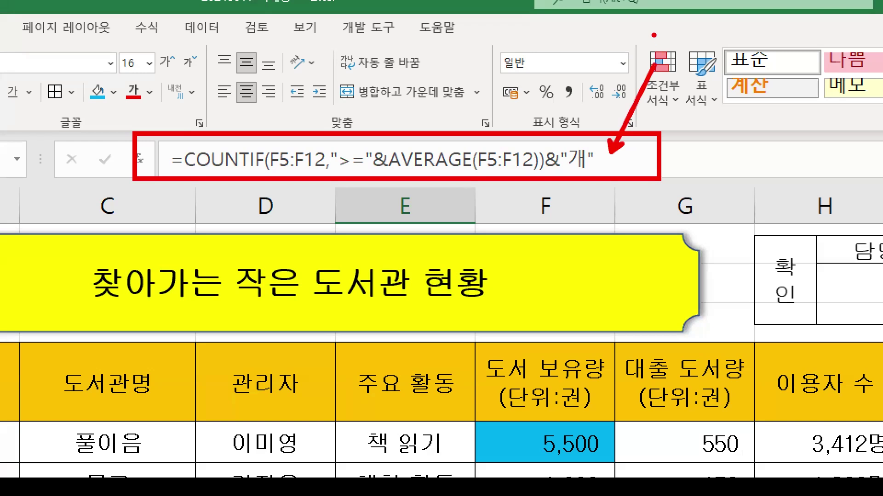